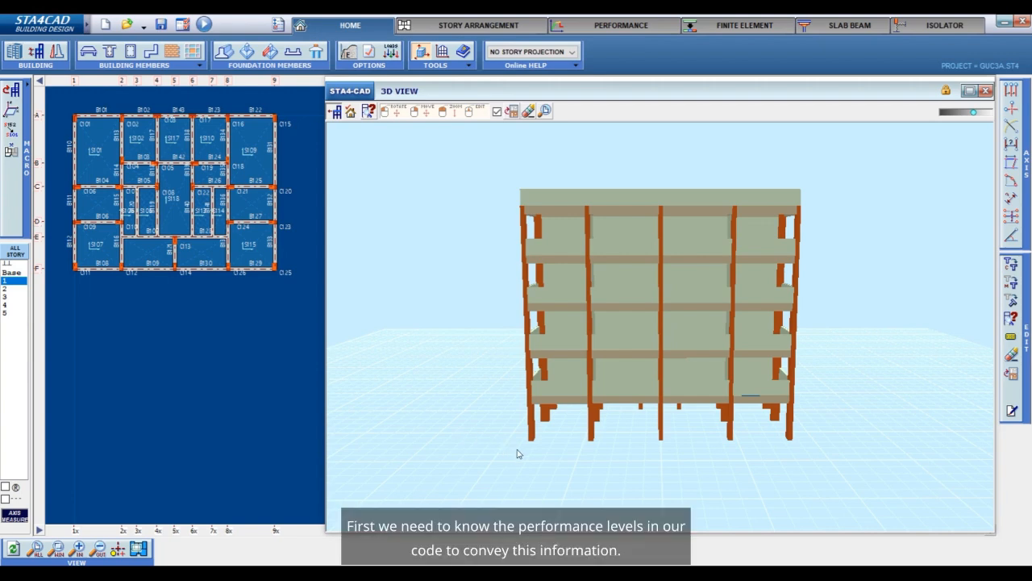
# Switch to TBDY2018.pdf and examine the building performance levels in section 3.4 and the targets and design approaches in Tablo 3.4
pyautogui.moveTo(575, 574)
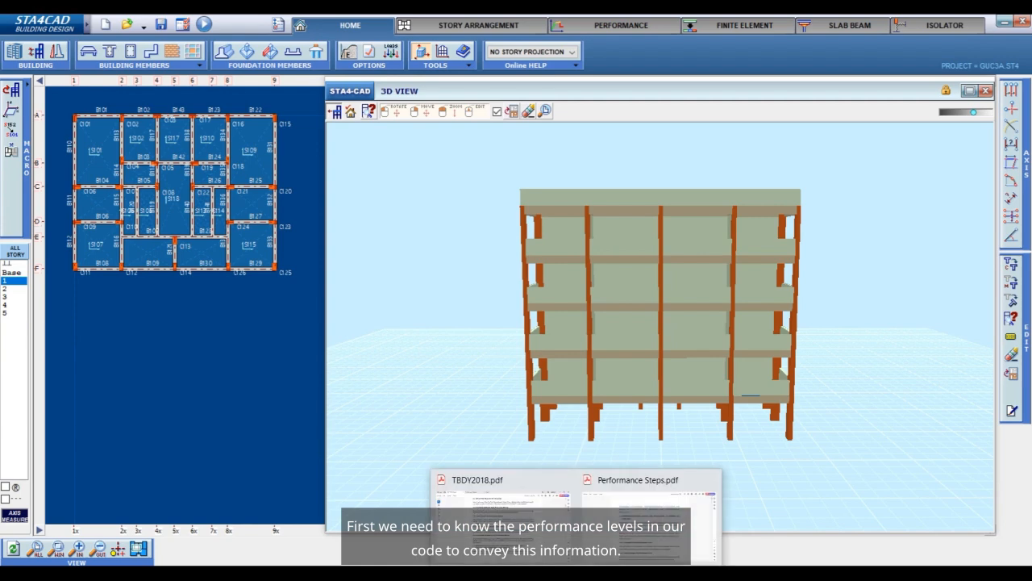
pyautogui.click(527, 540)
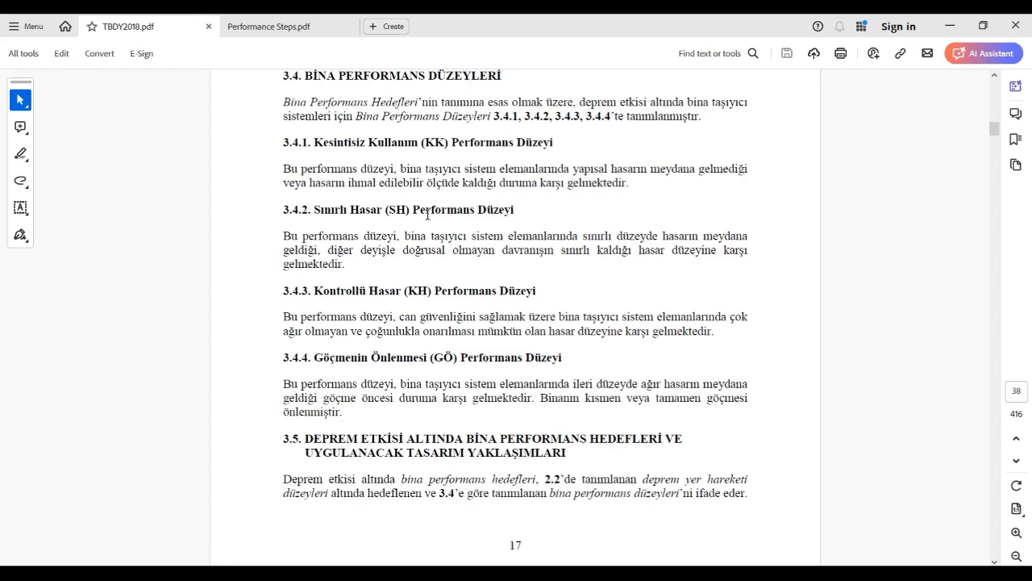
pyautogui.scroll(1, 427, 213)
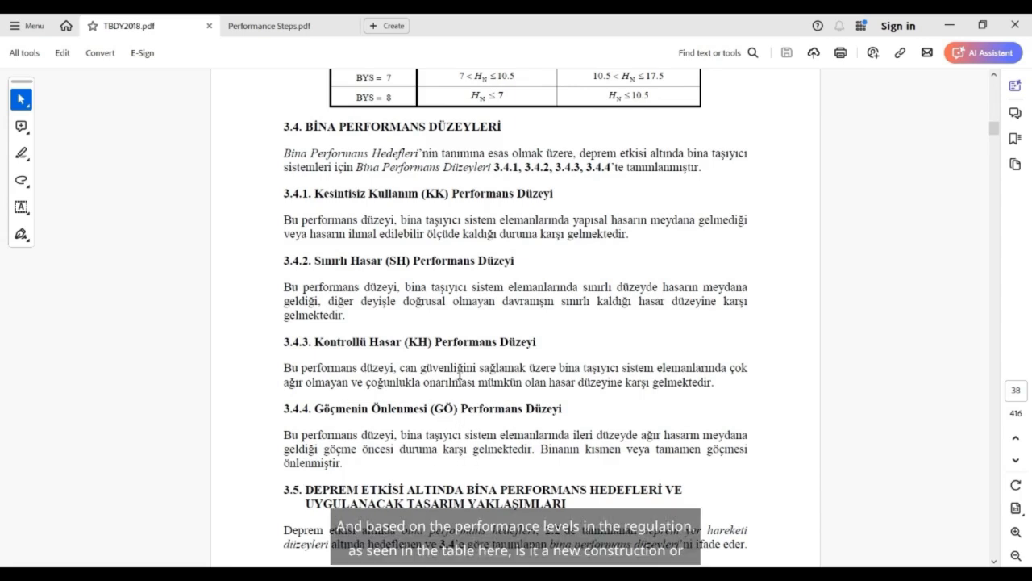
pyautogui.scroll(-3, 460, 378)
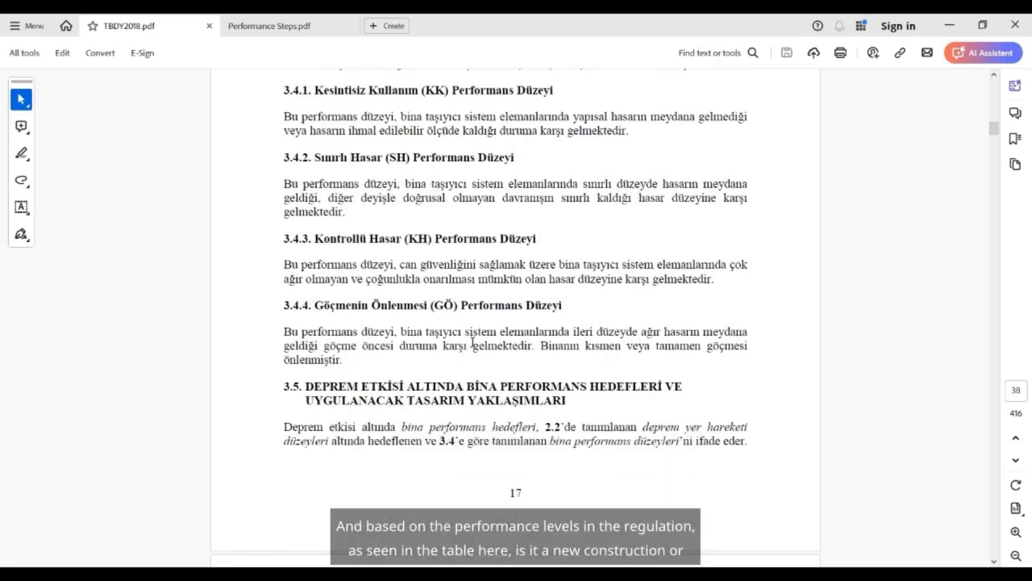
pyautogui.scroll(-10, 573, 281)
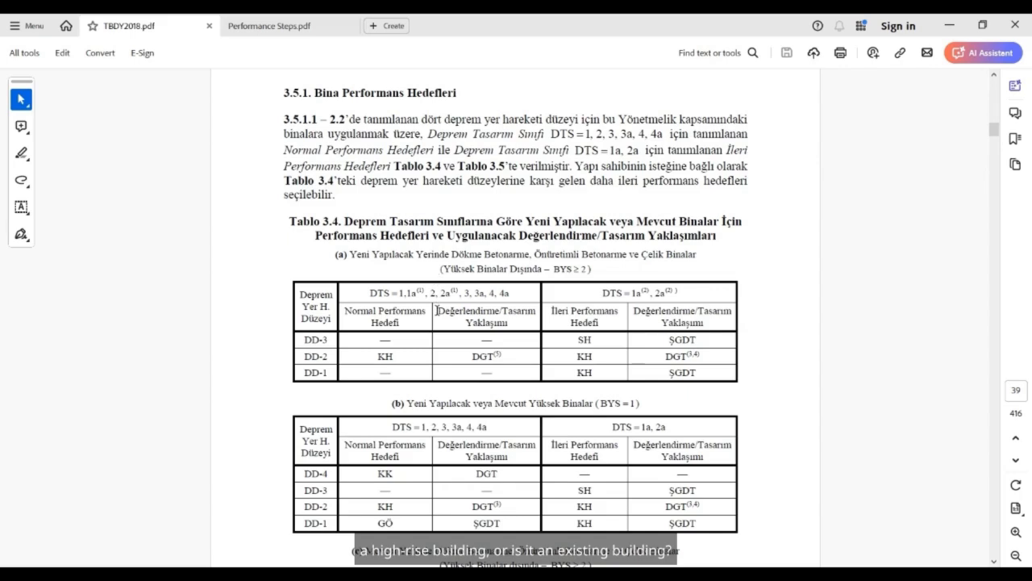
pyautogui.scroll(-1, 437, 313)
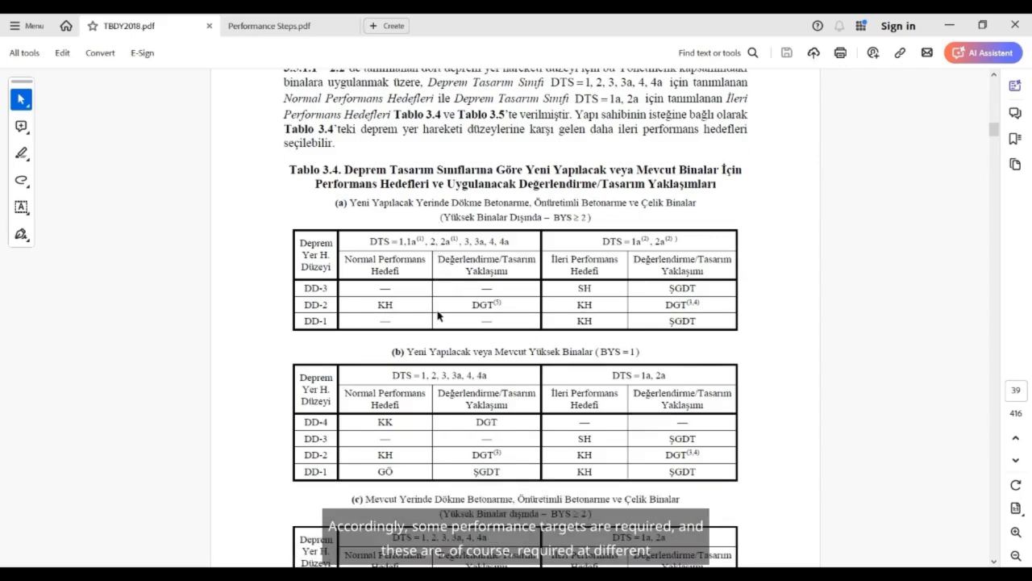
pyautogui.scroll(-3, 437, 314)
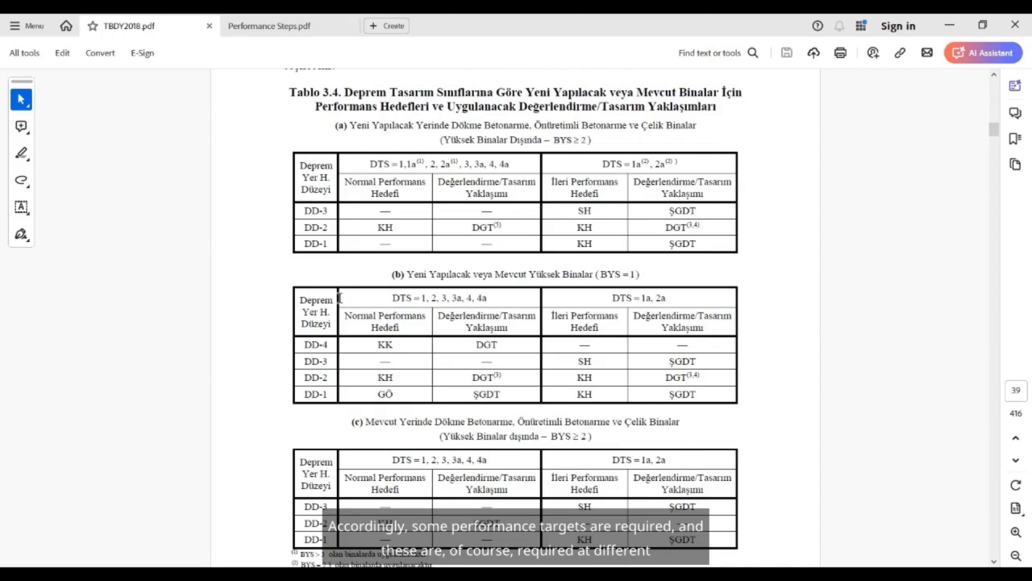
pyautogui.scroll(-1, 750, 421)
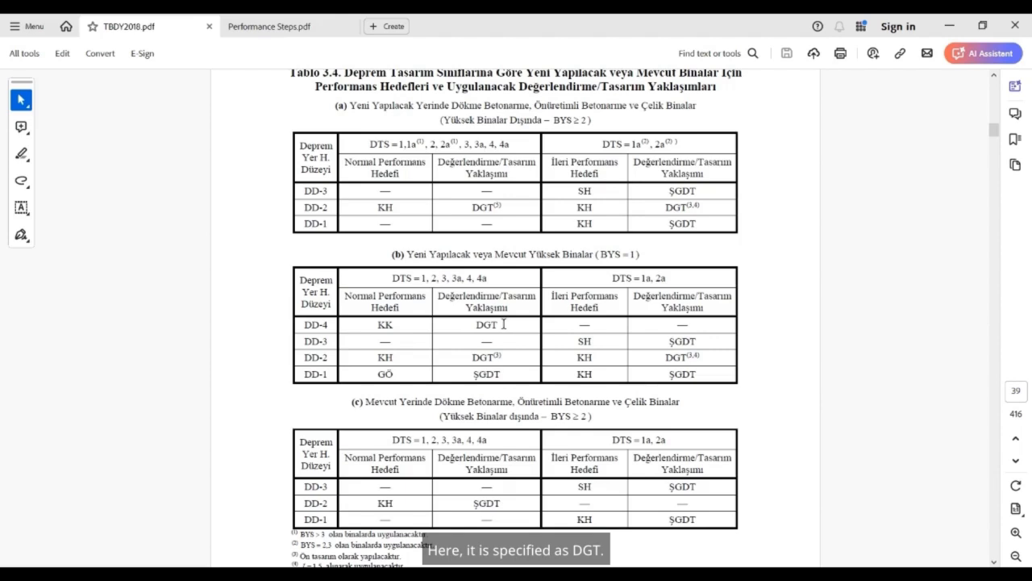
pyautogui.moveTo(503, 323); pyautogui.dragTo(475, 324)
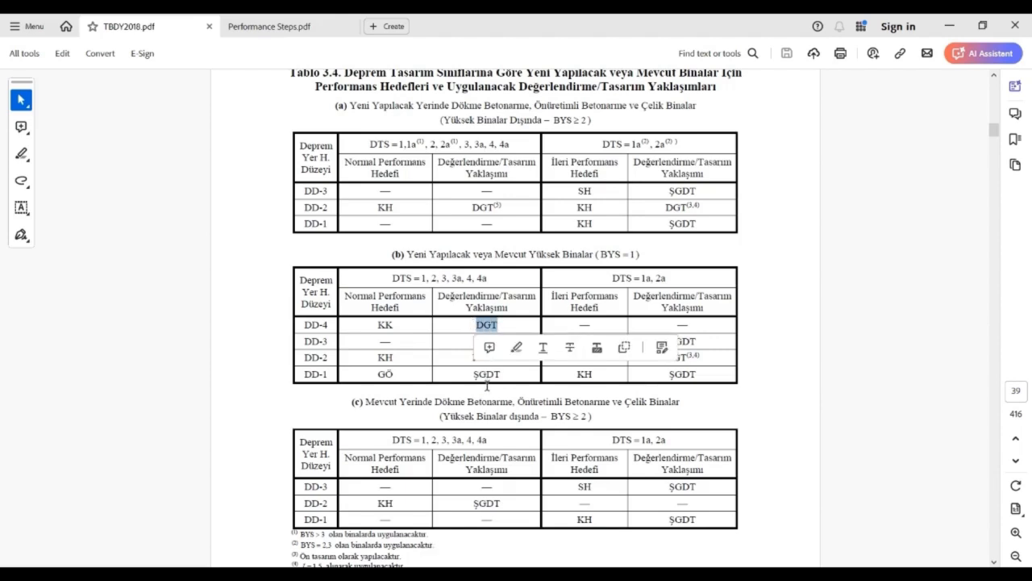
pyautogui.click(479, 376)
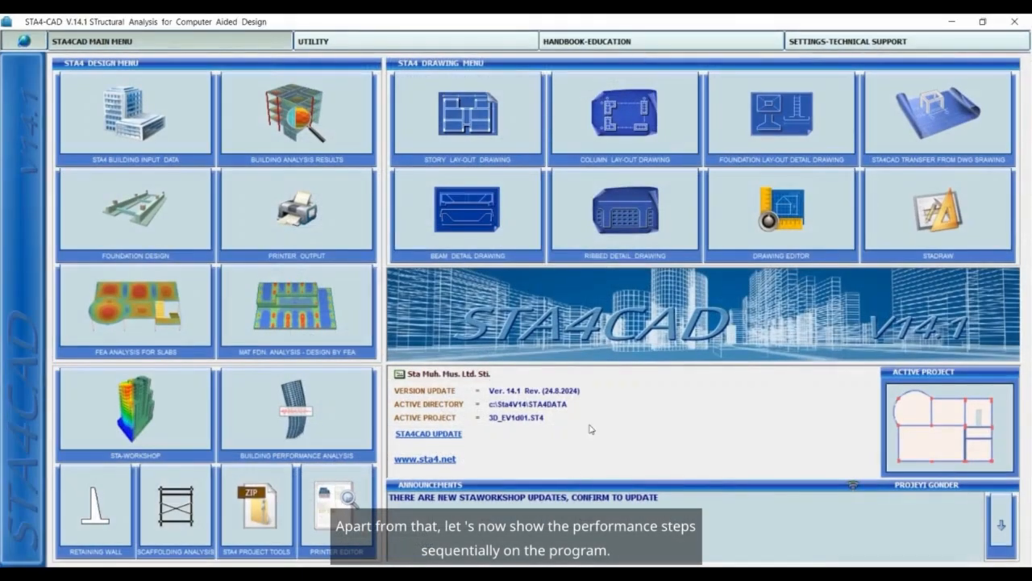
# Open the project GUC3A.ST4 in STA4-CAD's building input data and show all its stories in the 3D view
pyautogui.click(177, 121)
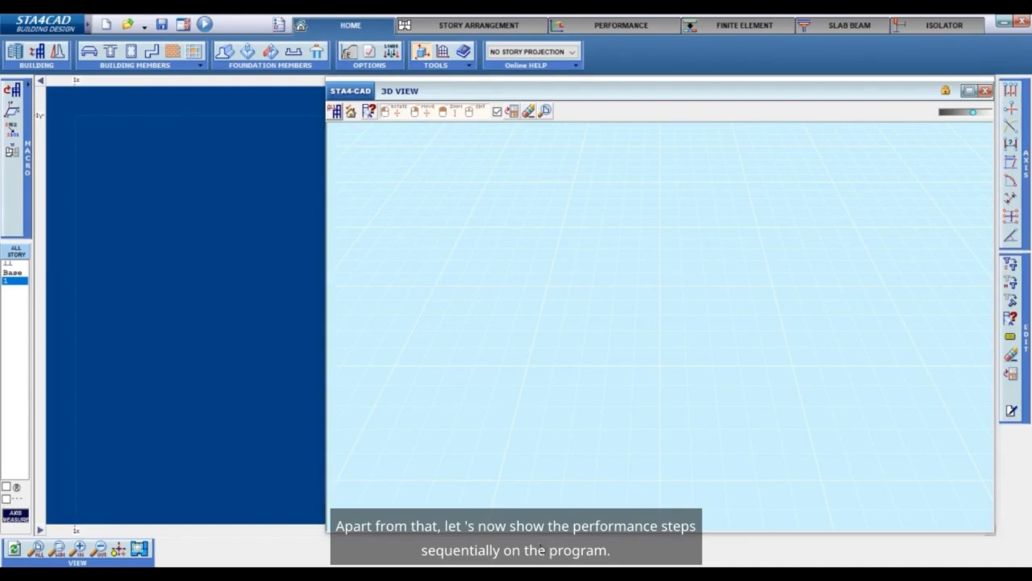
pyautogui.click(127, 27)
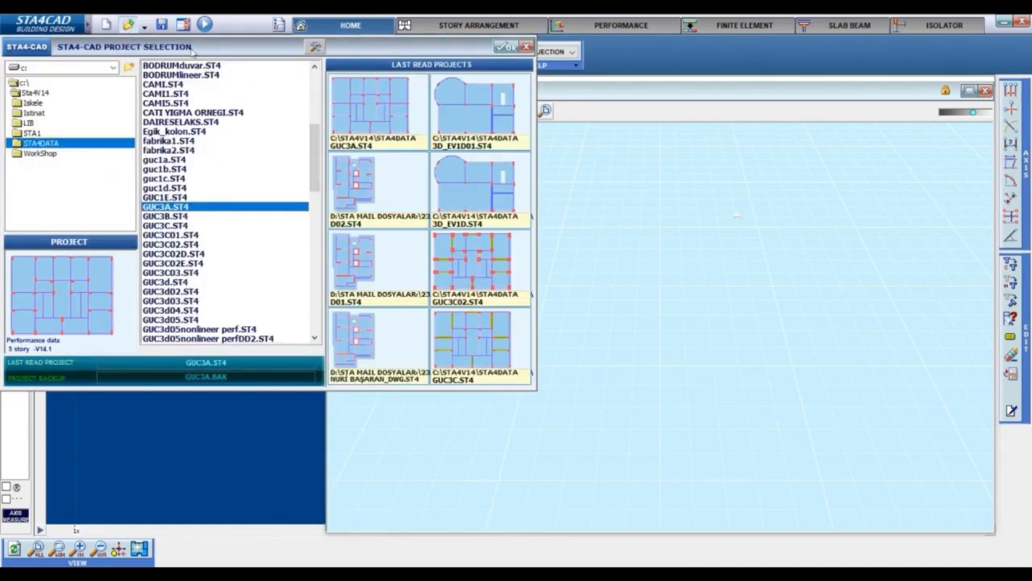
pyautogui.click(507, 46)
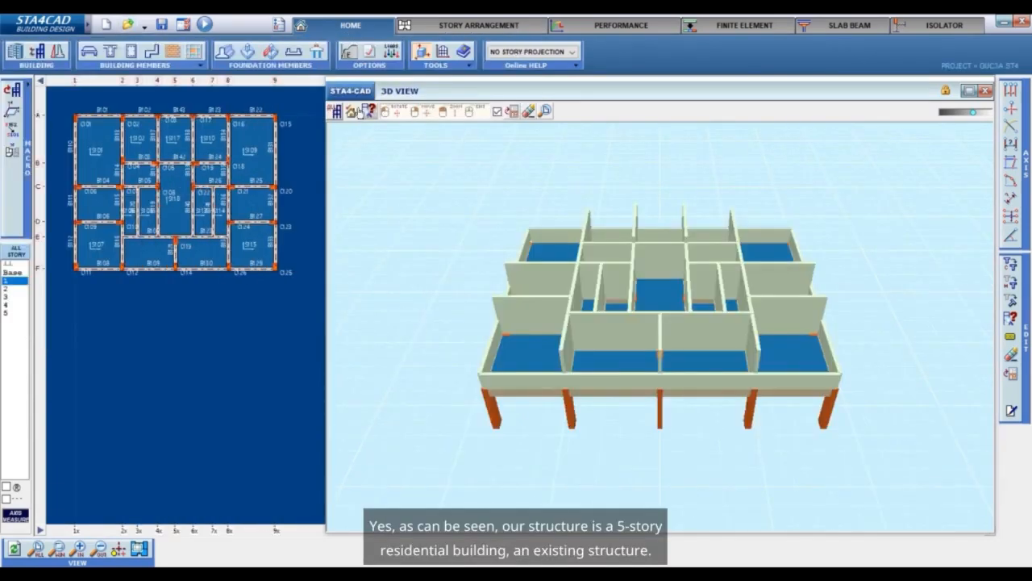
pyautogui.click(338, 115)
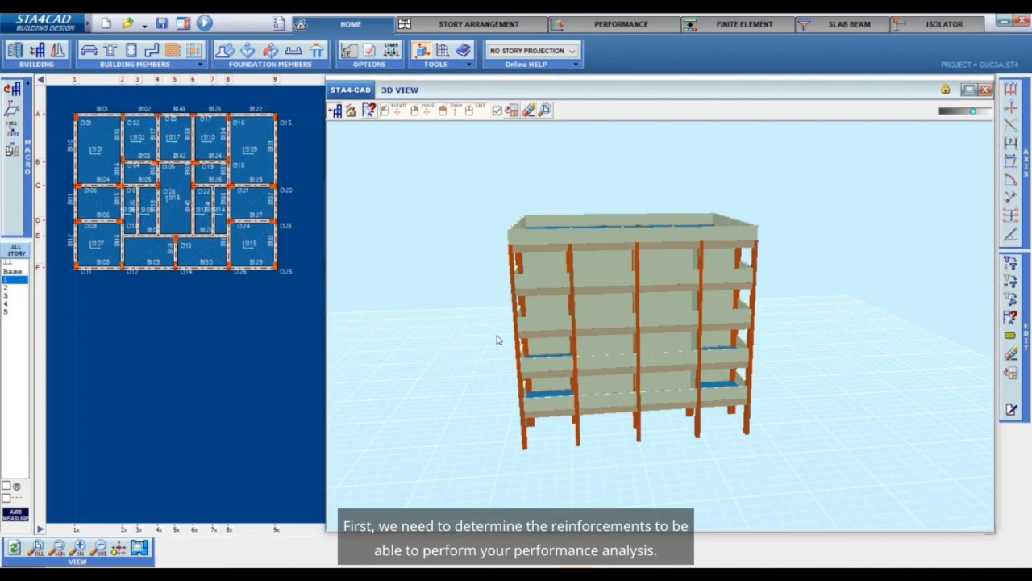
pyautogui.moveTo(484, 358)
pyautogui.mouseDown()
pyautogui.moveTo(491, 347)
pyautogui.moveTo(476, 366)
pyautogui.mouseUp()
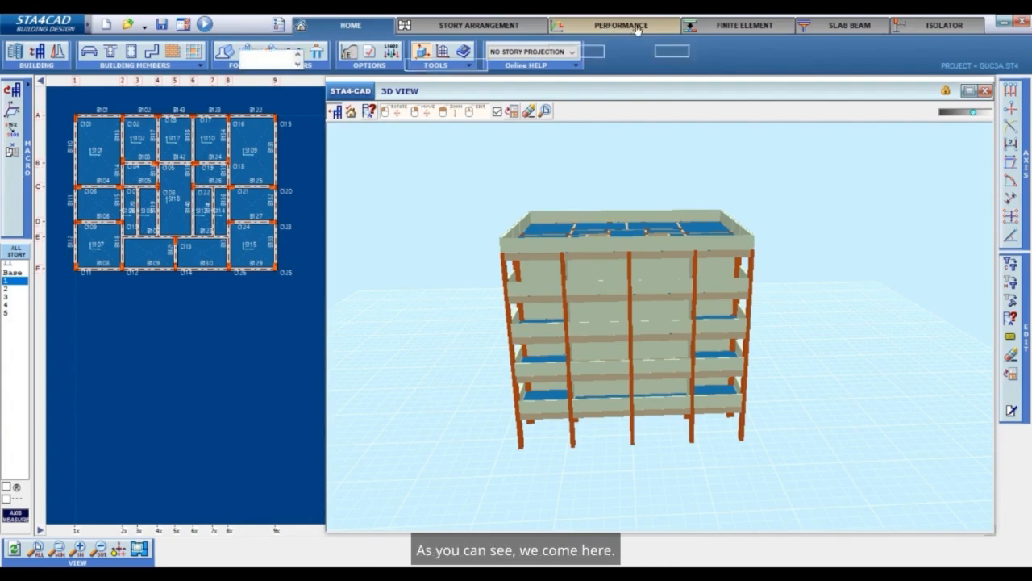
# Turn on all-story selection for material assignment and set the E2 existing-member concrete strength to 150 kg/cm²
pyautogui.click(637, 29)
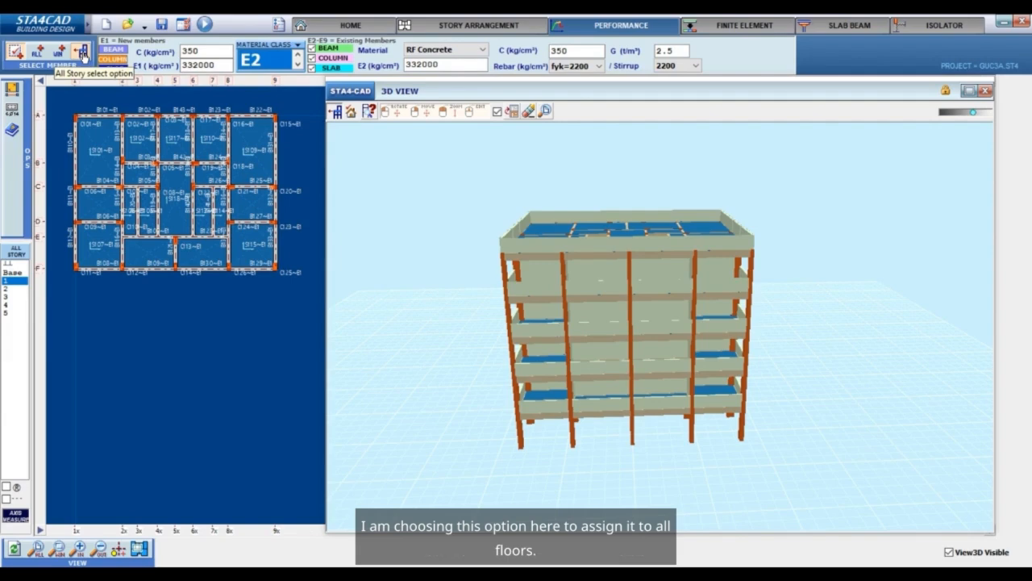
pyautogui.click(83, 54)
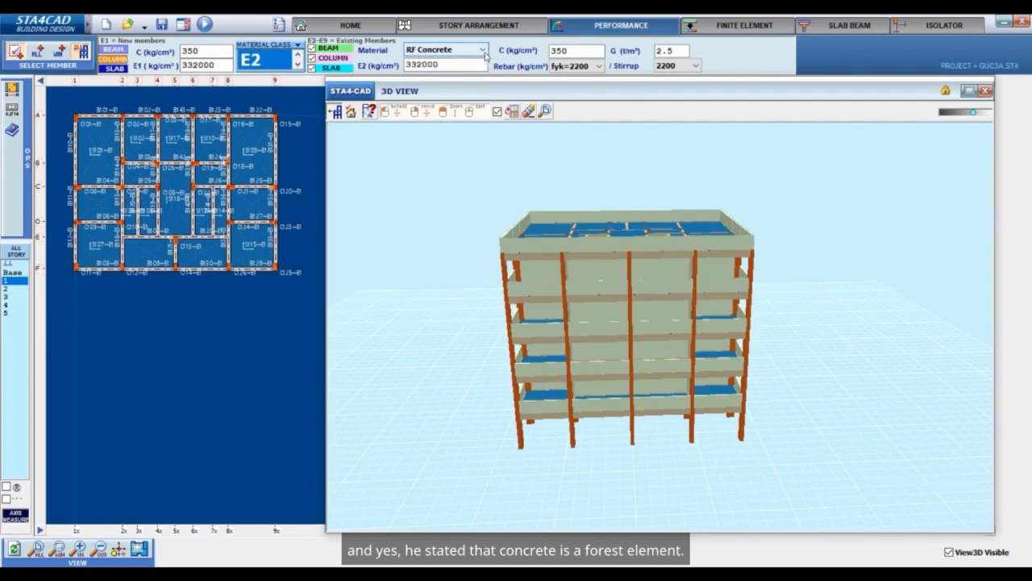
pyautogui.click(575, 51)
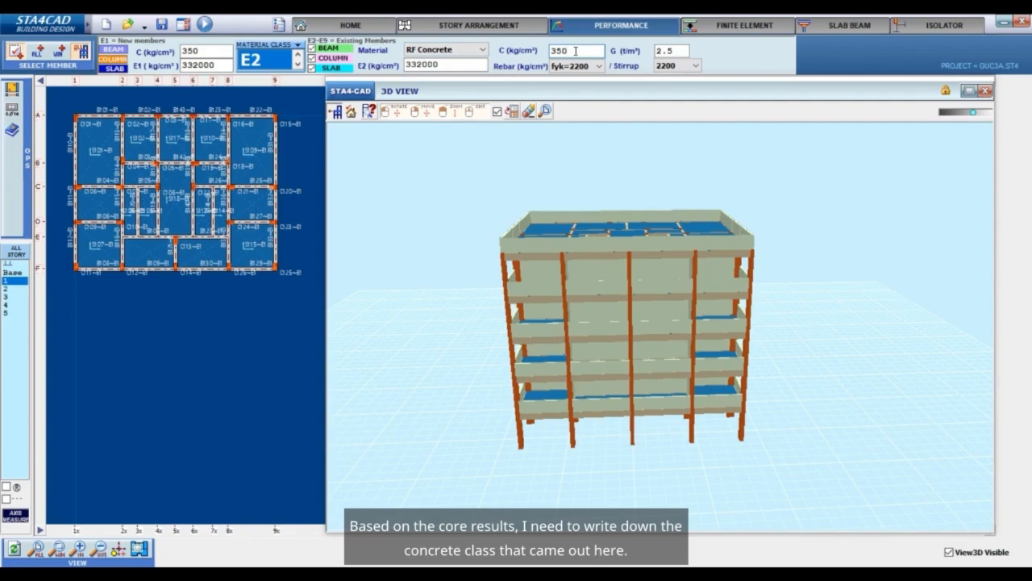
pyautogui.press('BackSpace')
pyautogui.press('BackSpace')
pyautogui.press('BackSpace')
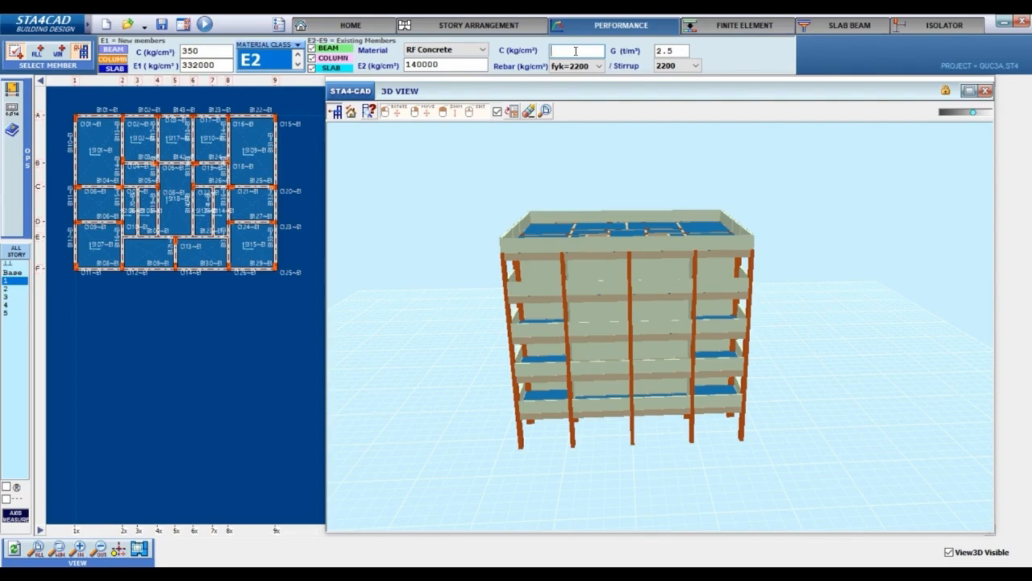
pyautogui.write('150')
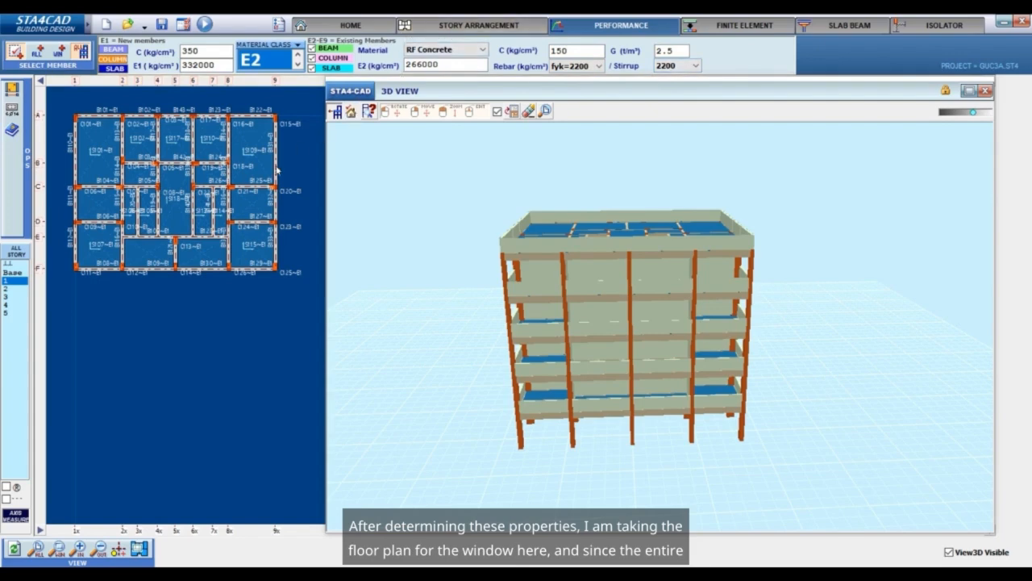
# Assign material class E2 to every beam, column and slab in the whole floor plan, and check the member labels
pyautogui.scroll(-1, 190, 233)
pyautogui.moveTo(76, 130); pyautogui.dragTo(285, 283)
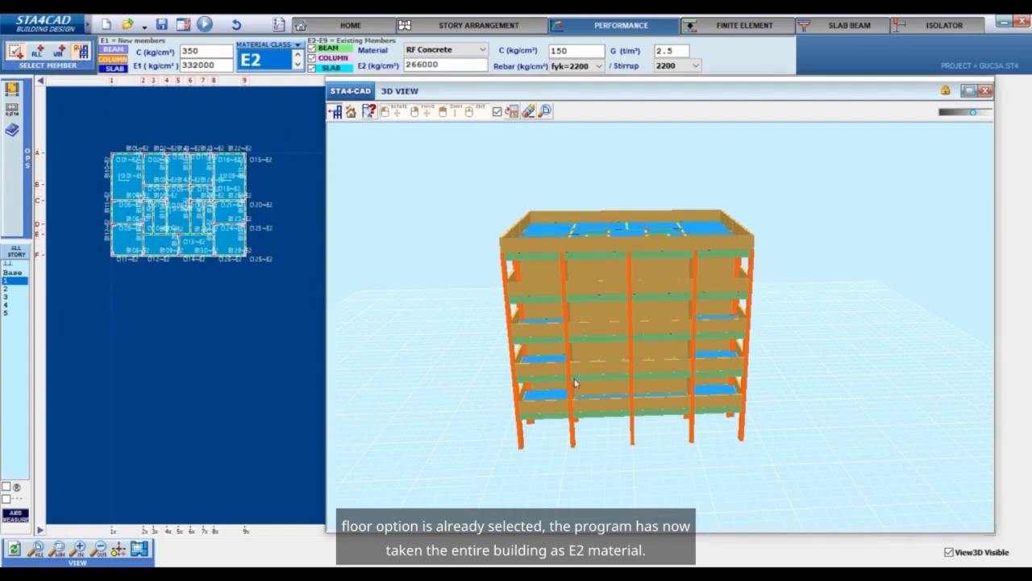
pyautogui.click(351, 25)
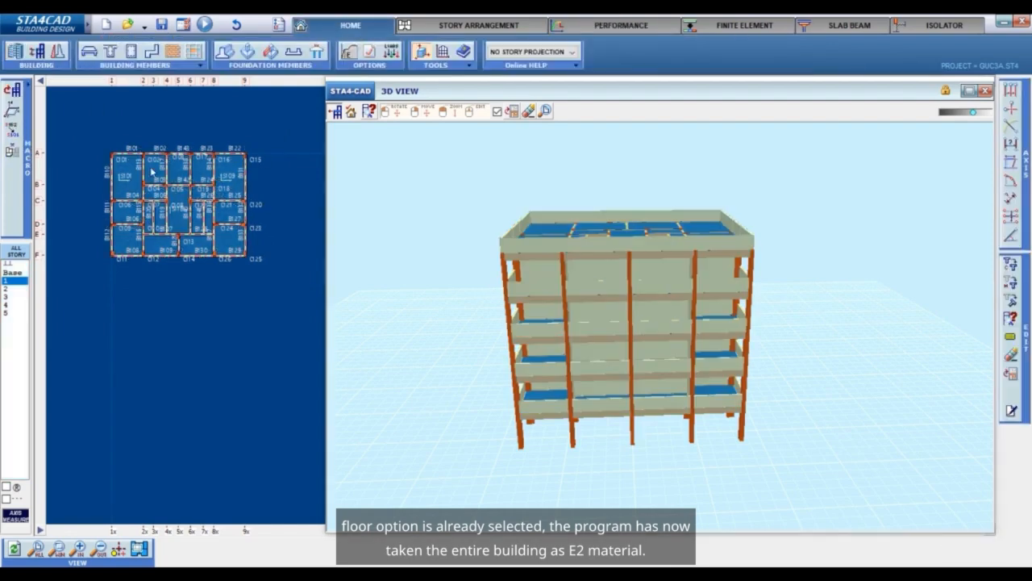
pyautogui.click(607, 34)
pyautogui.scroll(5, 138, 142)
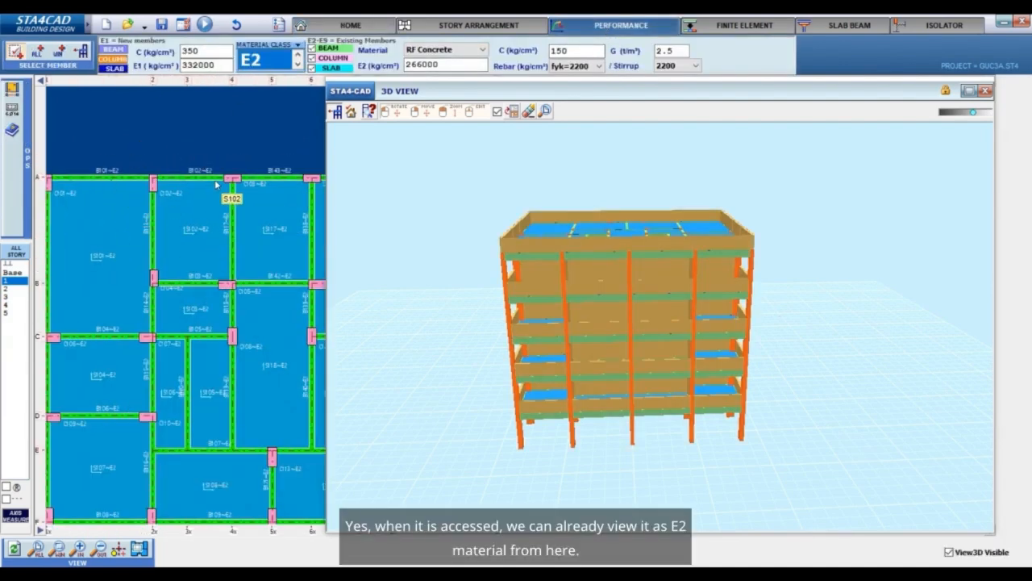
pyautogui.scroll(-5, 155, 275)
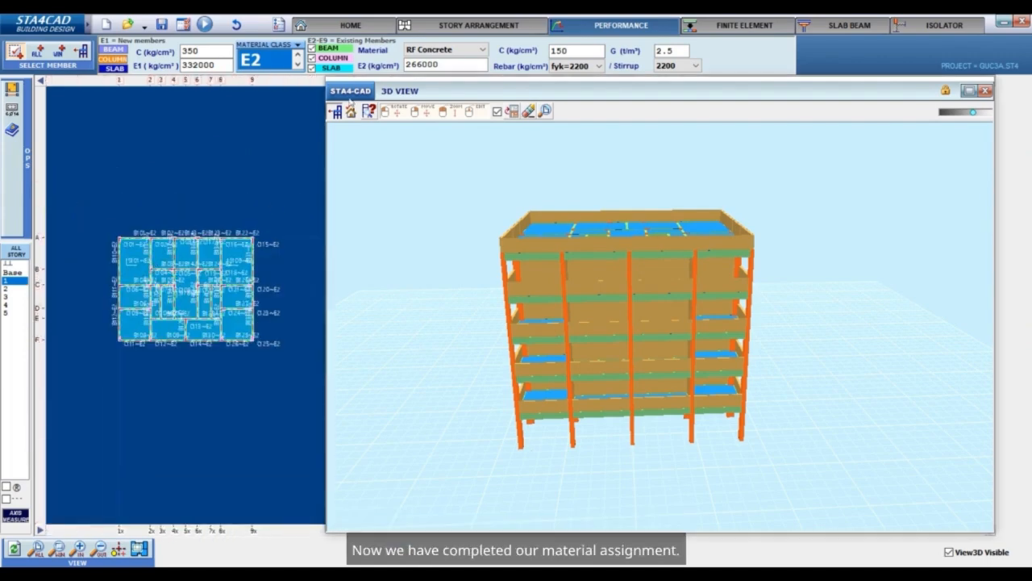
# Review the general building data, including story number, spectral acceleration, structural behavior, seismic importance and live load reduction factors
pyautogui.click(360, 29)
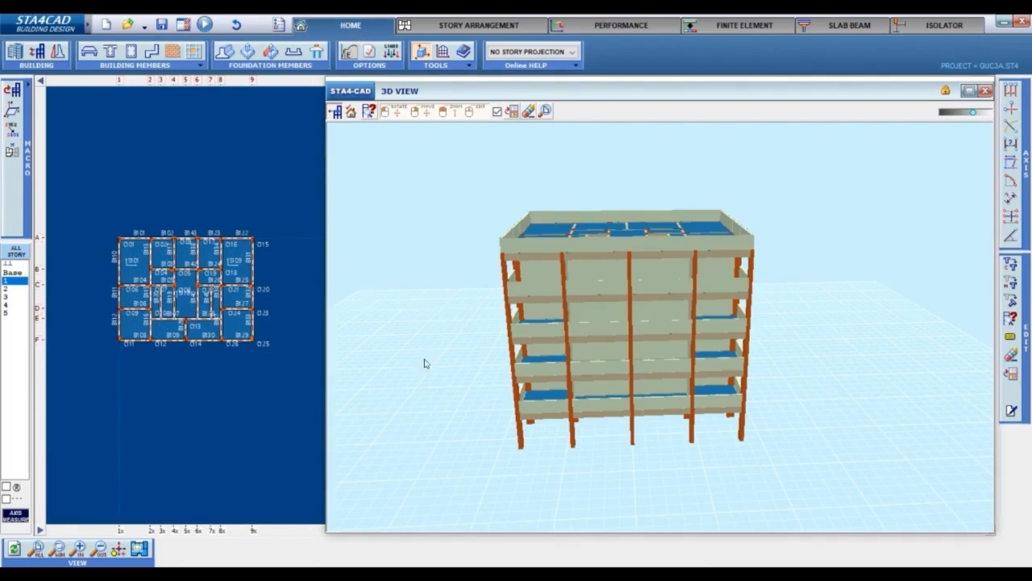
pyautogui.click(15, 52)
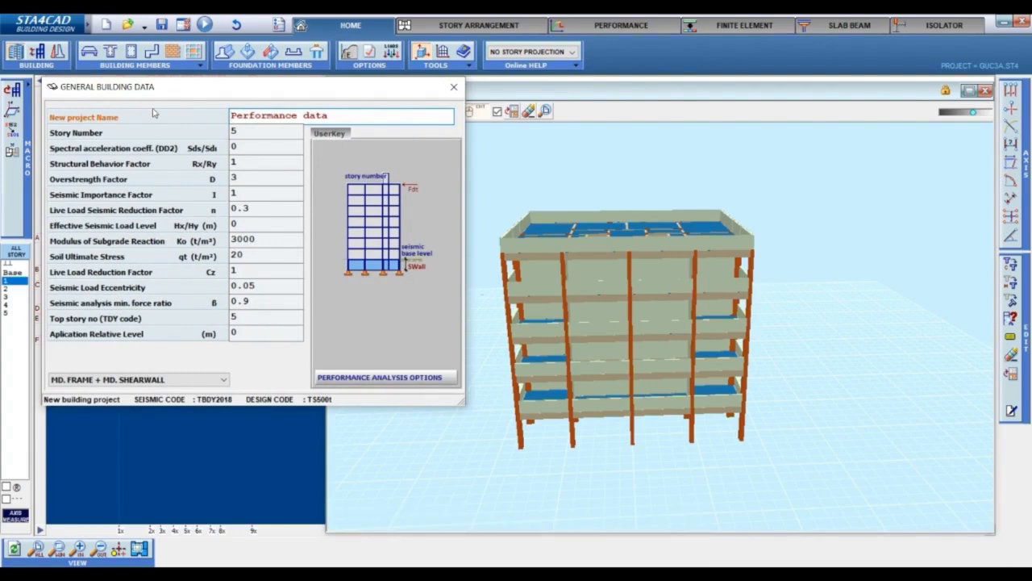
pyautogui.click(244, 134)
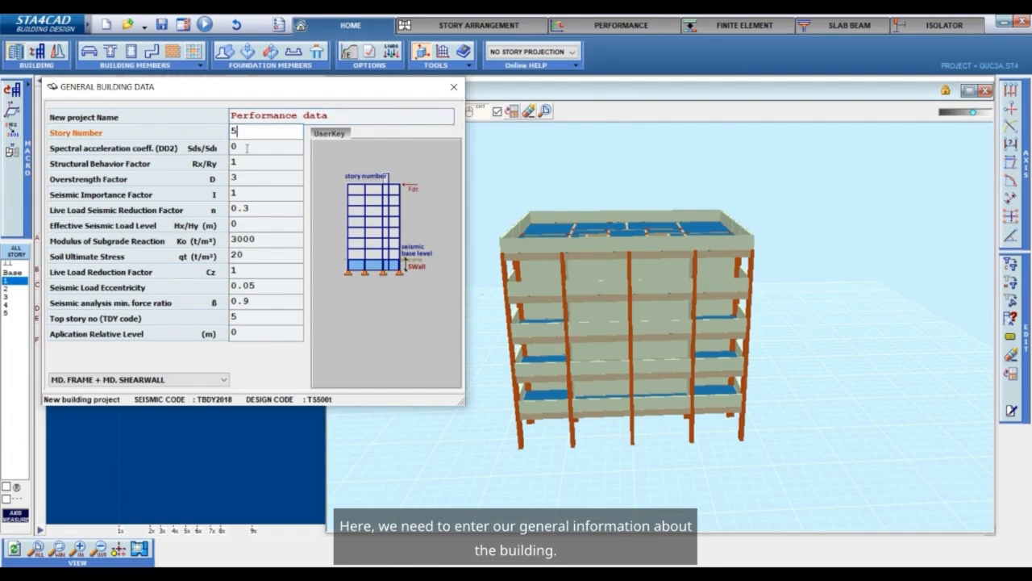
pyautogui.click(248, 148)
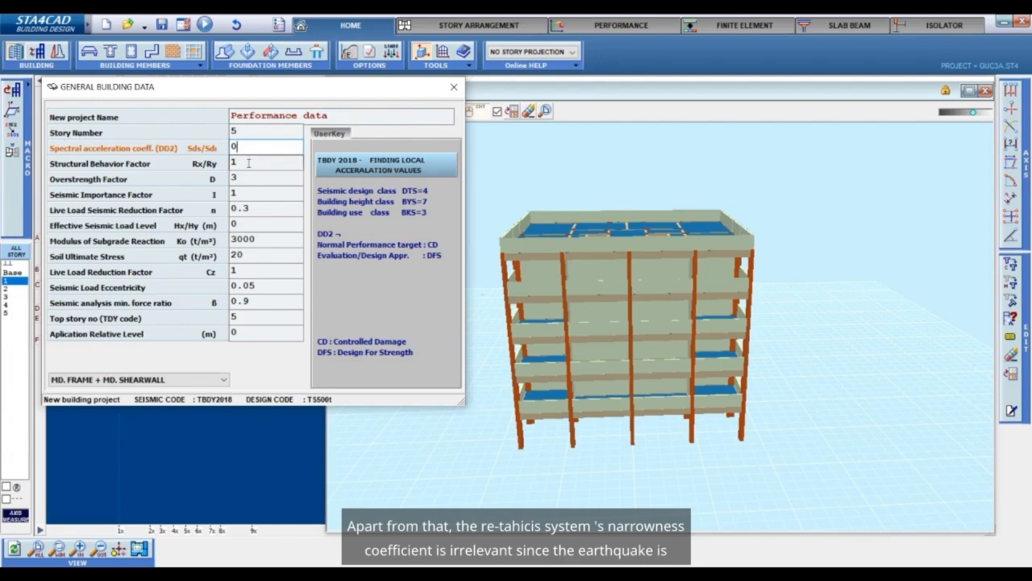
pyautogui.click(249, 163)
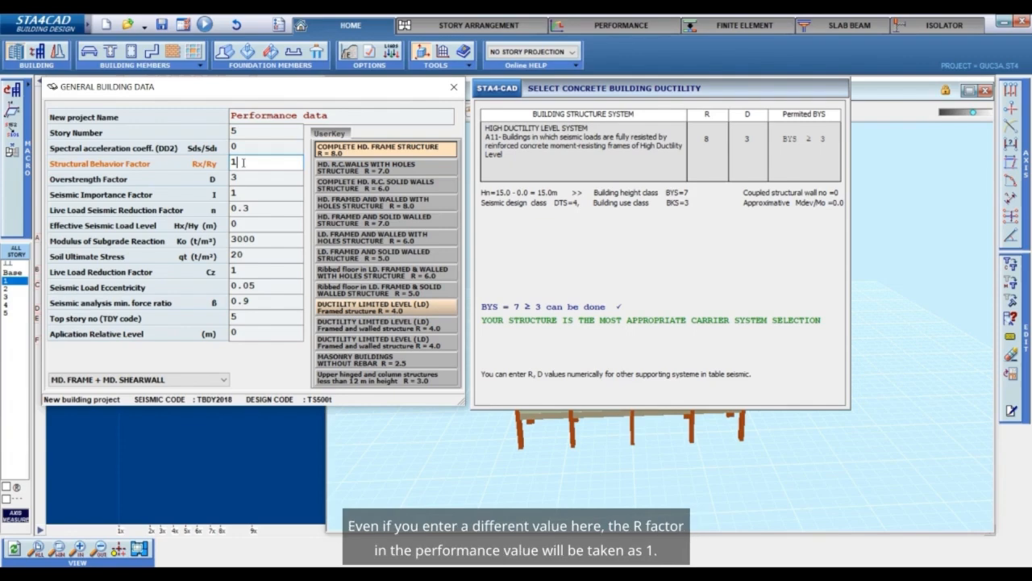
pyautogui.doubleClick(243, 162)
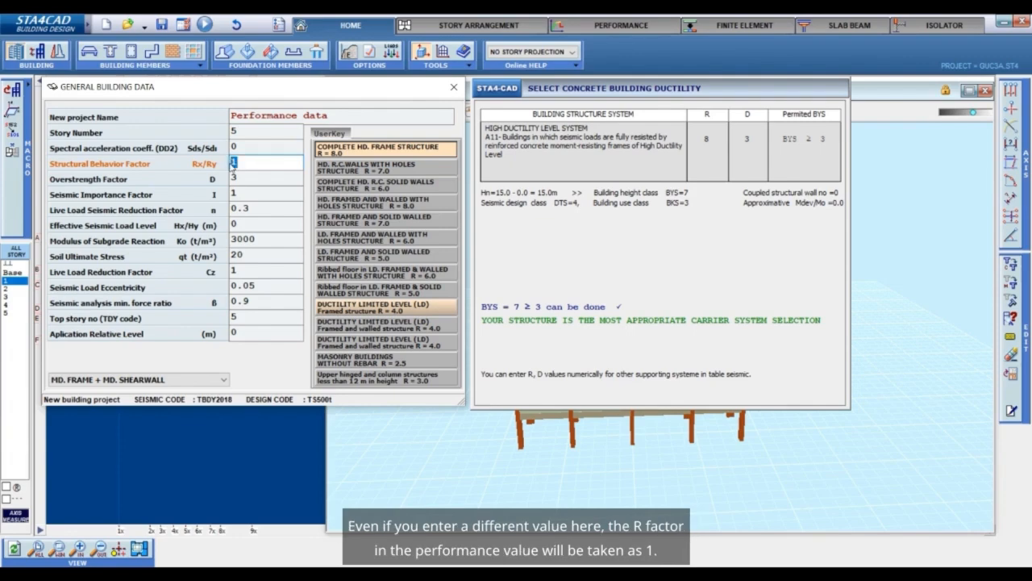
pyautogui.click(247, 162)
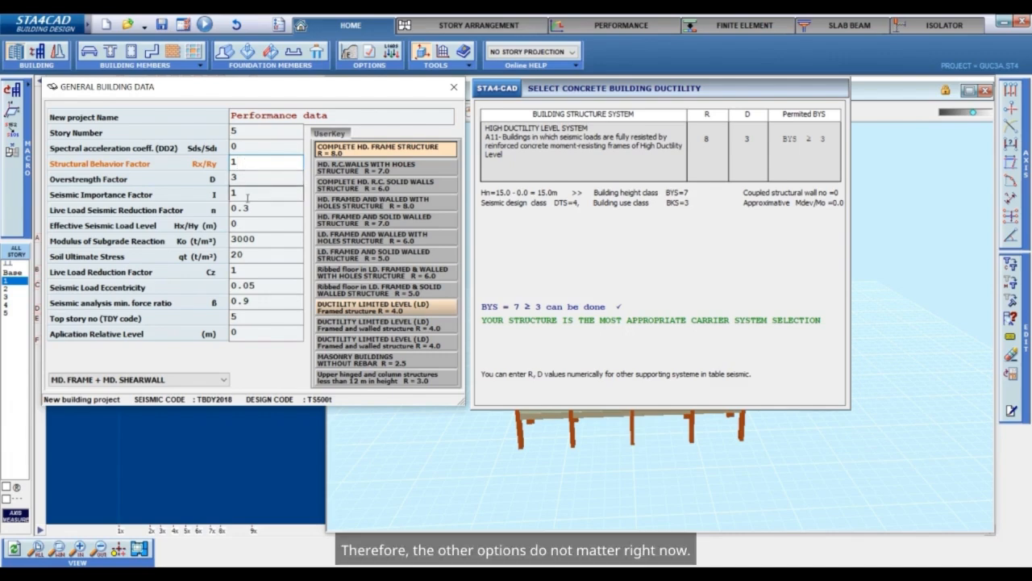
pyautogui.click(249, 191)
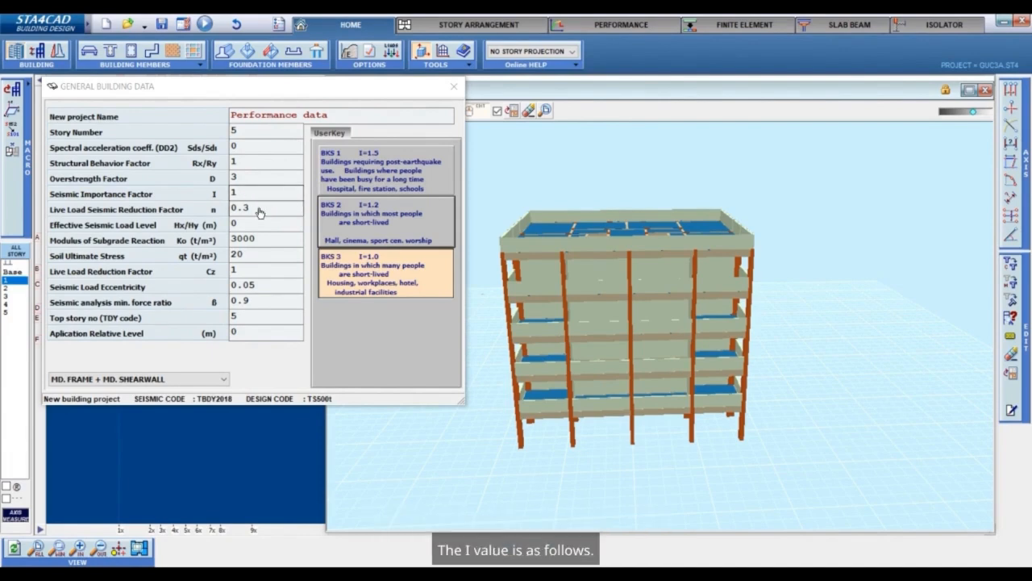
pyautogui.click(259, 212)
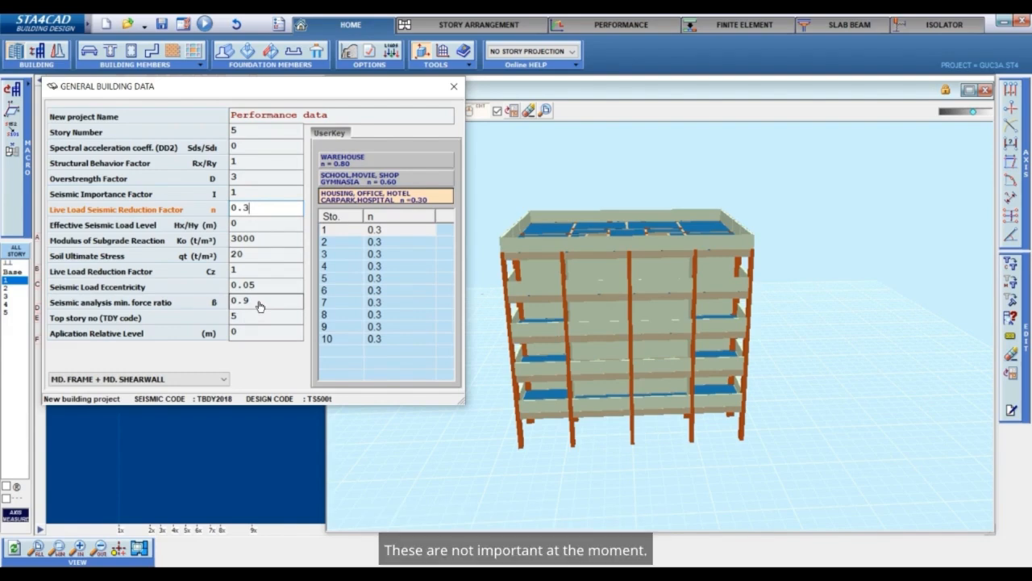
pyautogui.click(452, 87)
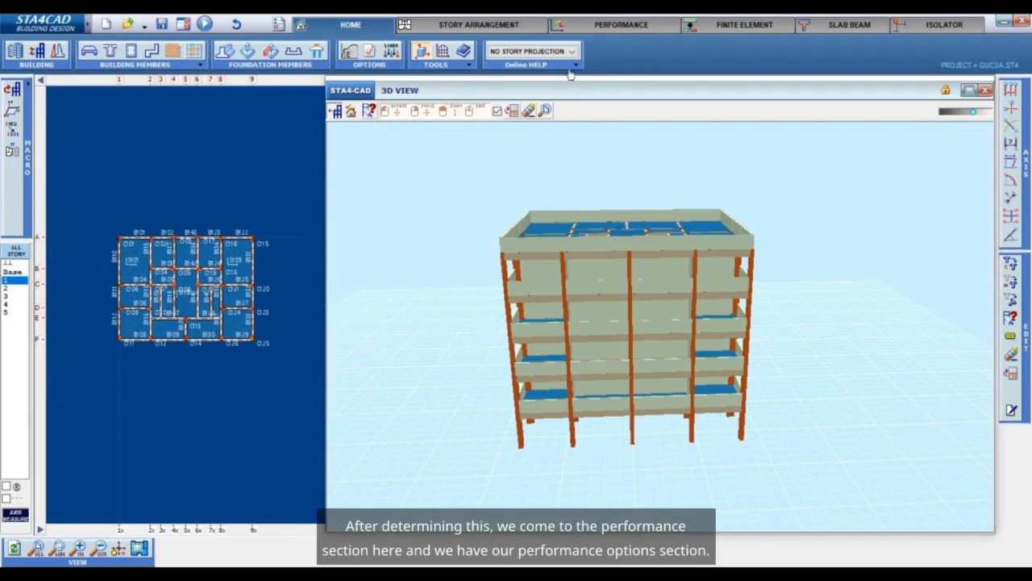
# Enable the building performance project in the performance project options and set the existing building design code to TDY1975,TS500 (1984)
pyautogui.click(611, 26)
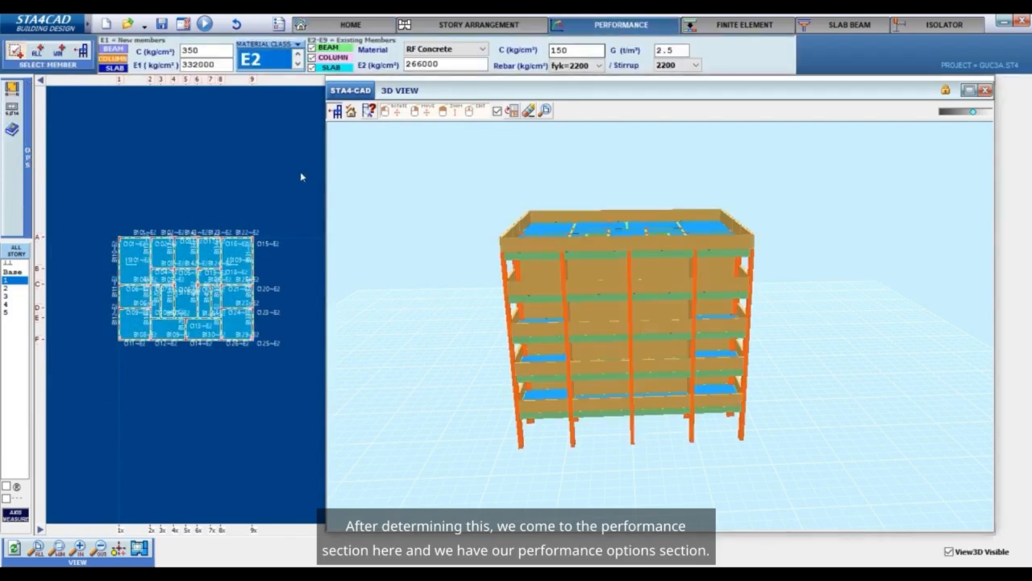
pyautogui.click(12, 89)
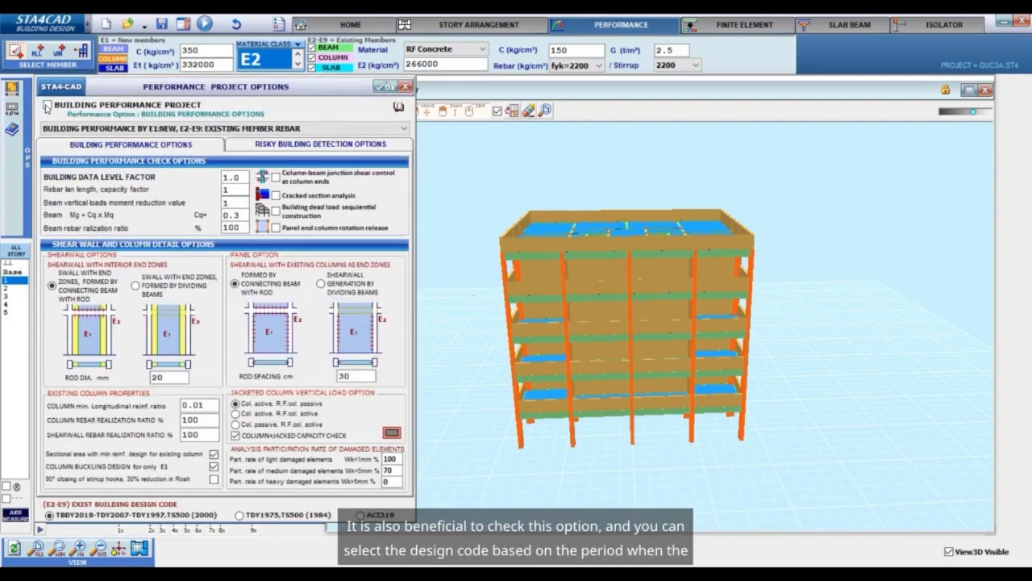
pyautogui.click(46, 105)
pyautogui.moveTo(275, 87); pyautogui.dragTo(276, 82)
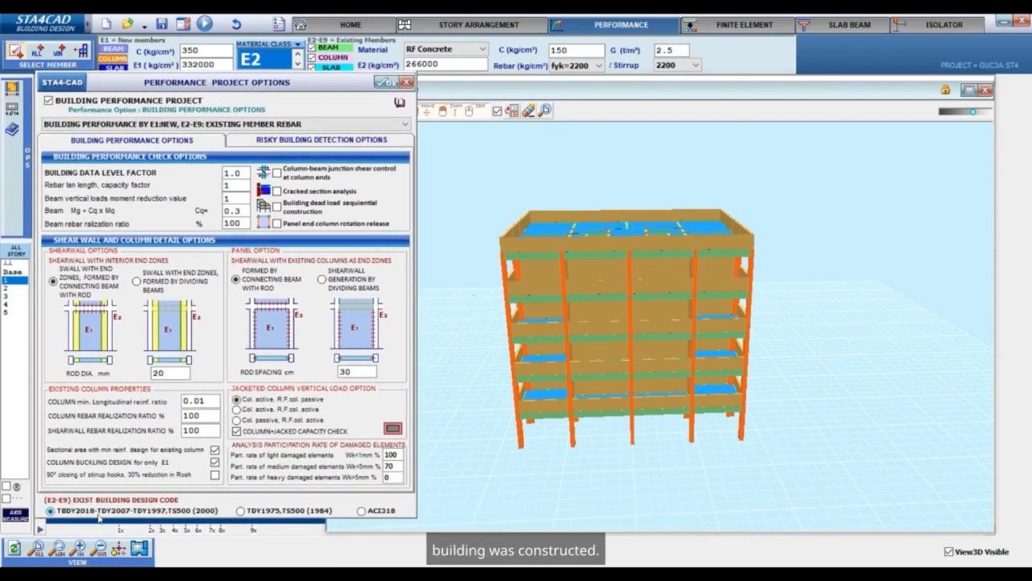
pyautogui.click(262, 512)
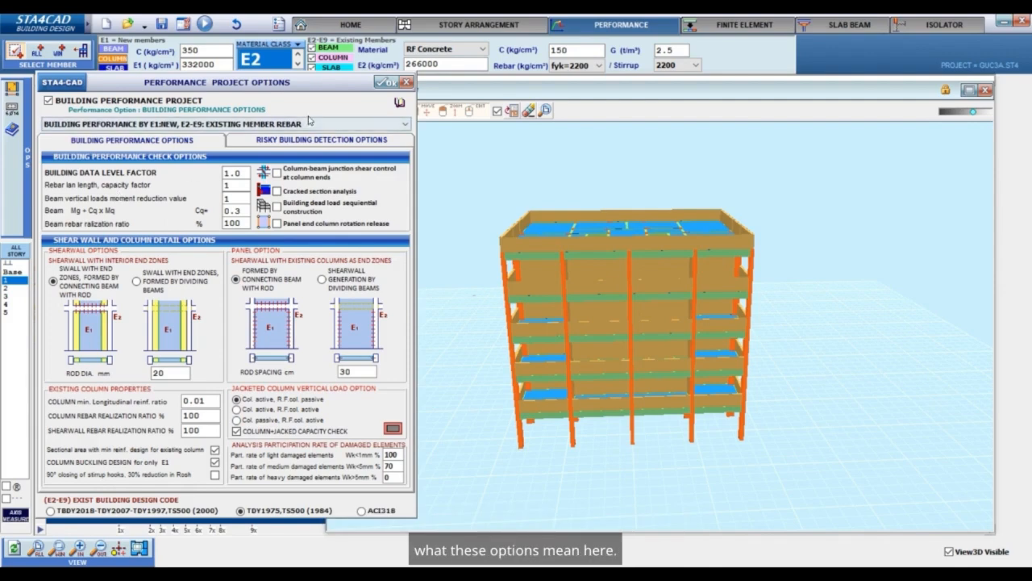
pyautogui.click(465, 271)
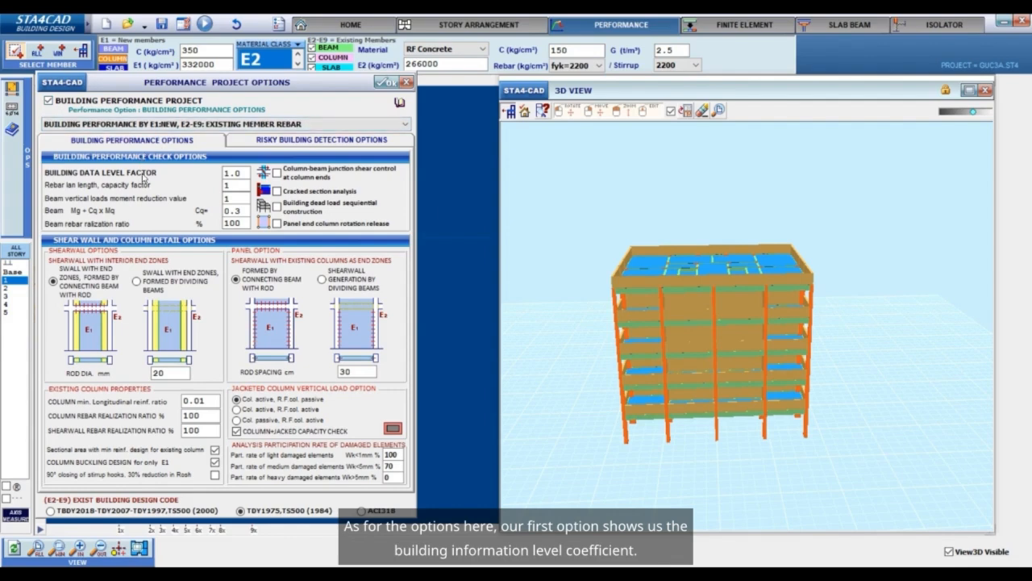
# Set the building data level factor to 0.75 and the beam vertical loads moment reduction value to 0.85
pyautogui.click(240, 173)
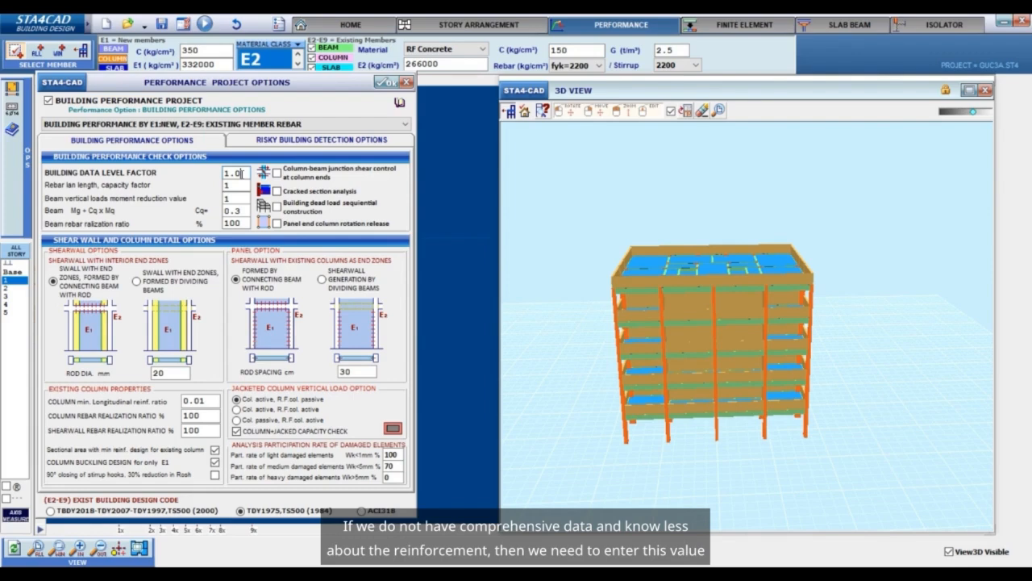
pyautogui.press('BackSpace')
pyautogui.press('BackSpace')
pyautogui.press('BackSpace')
pyautogui.write('0.75')
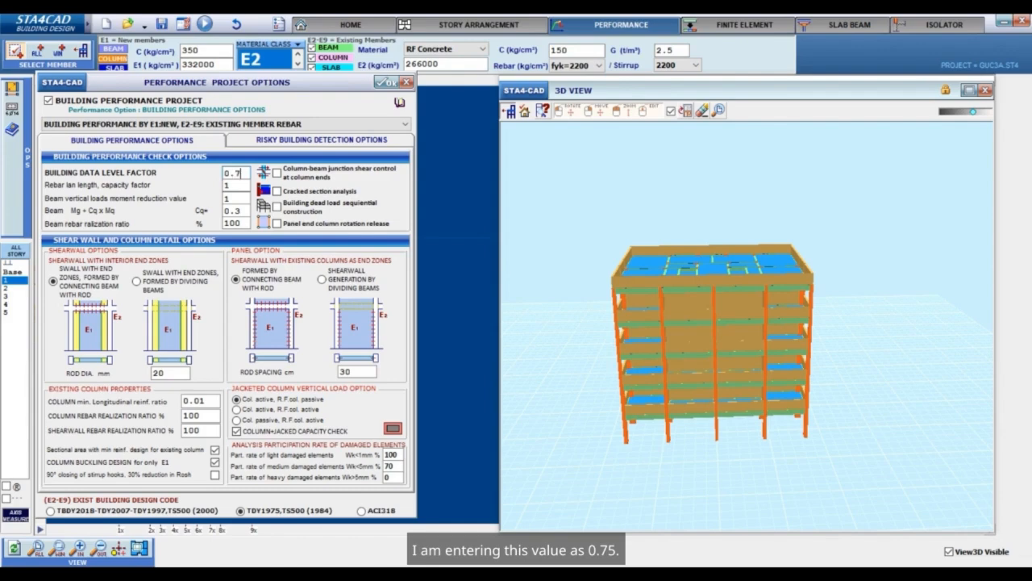
pyautogui.click(236, 185)
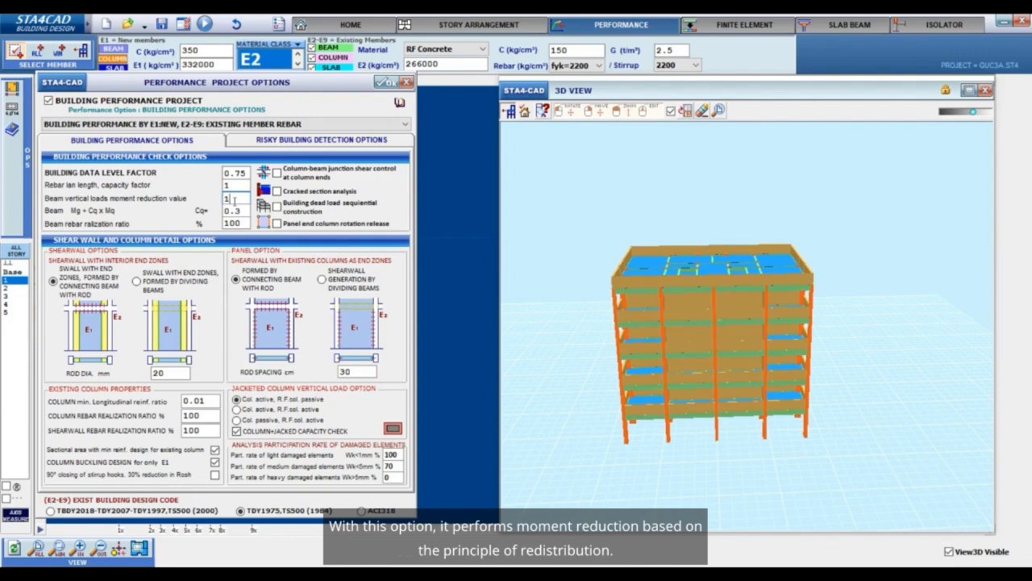
pyautogui.press('BackSpace')
pyautogui.write('0.85')
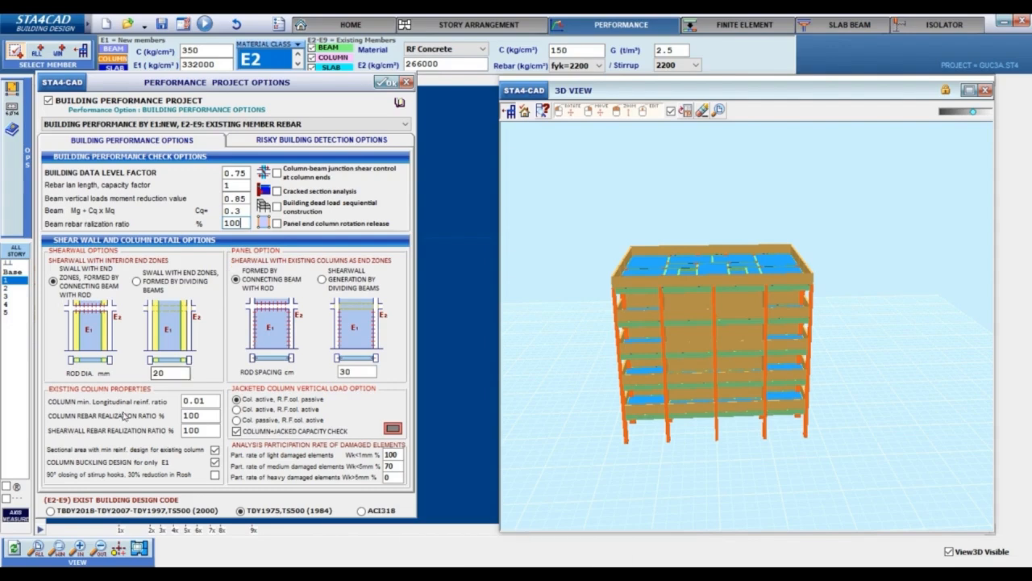
pyautogui.click(198, 430)
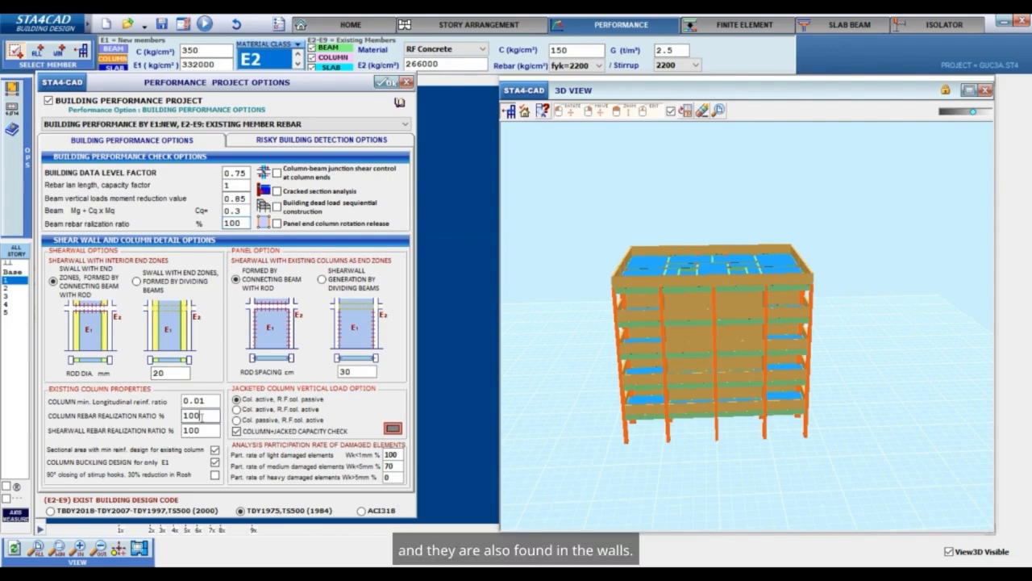
pyautogui.click(245, 225)
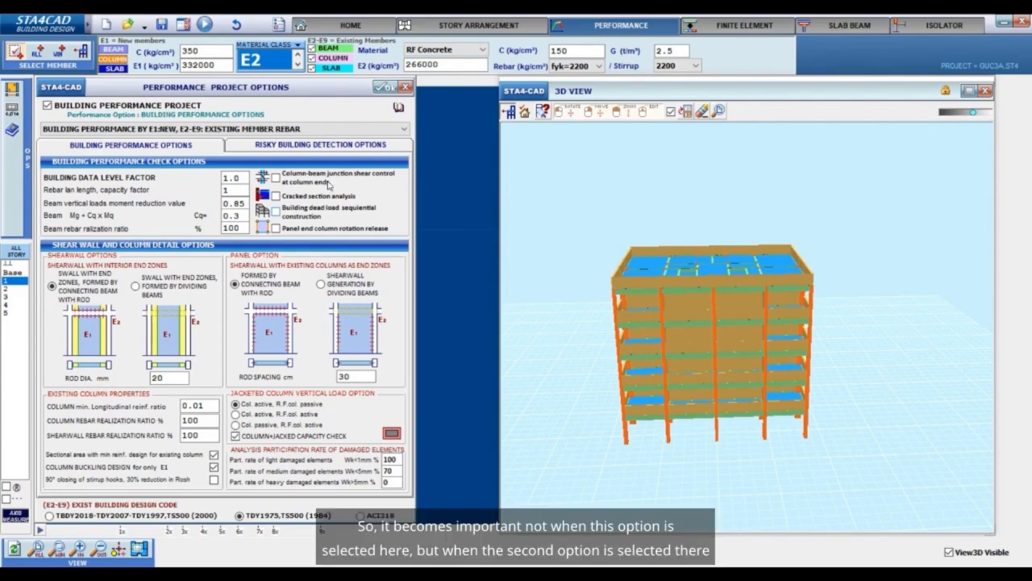
# Look through the performance project types and enable the column-beam junction shear control and cracked section analysis options
pyautogui.click(329, 130)
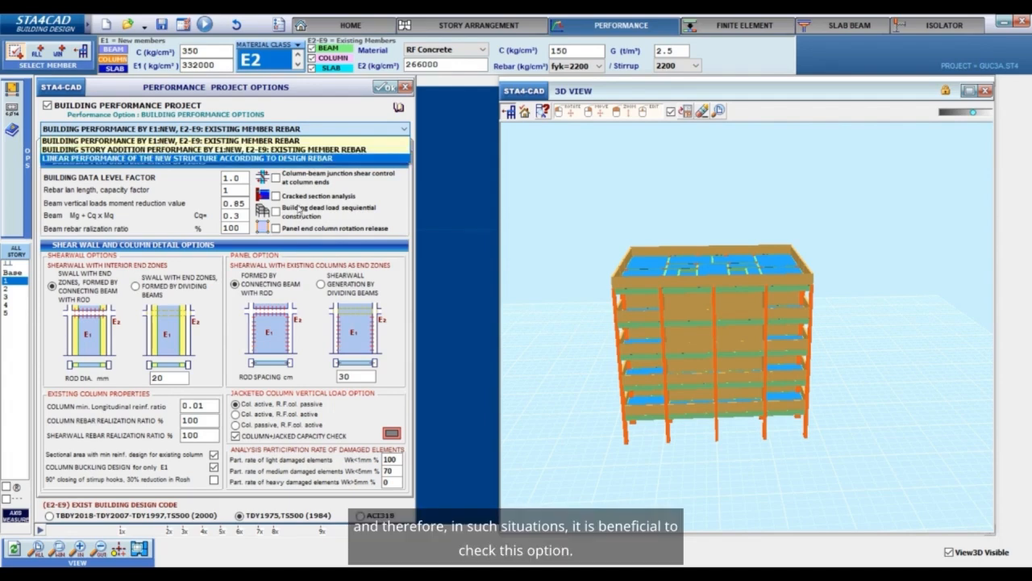
pyautogui.click(301, 180)
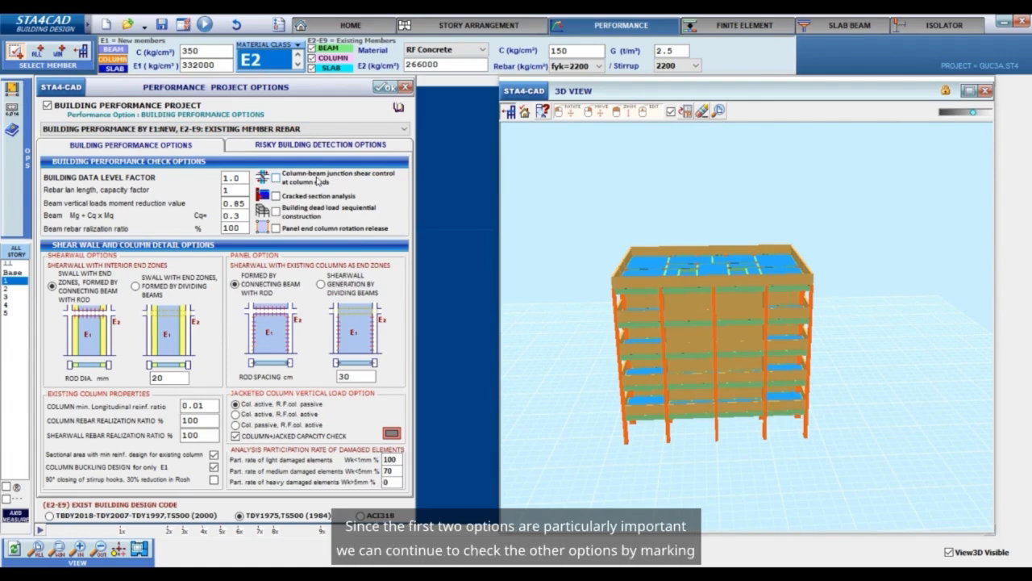
pyautogui.click(317, 181)
pyautogui.click(311, 198)
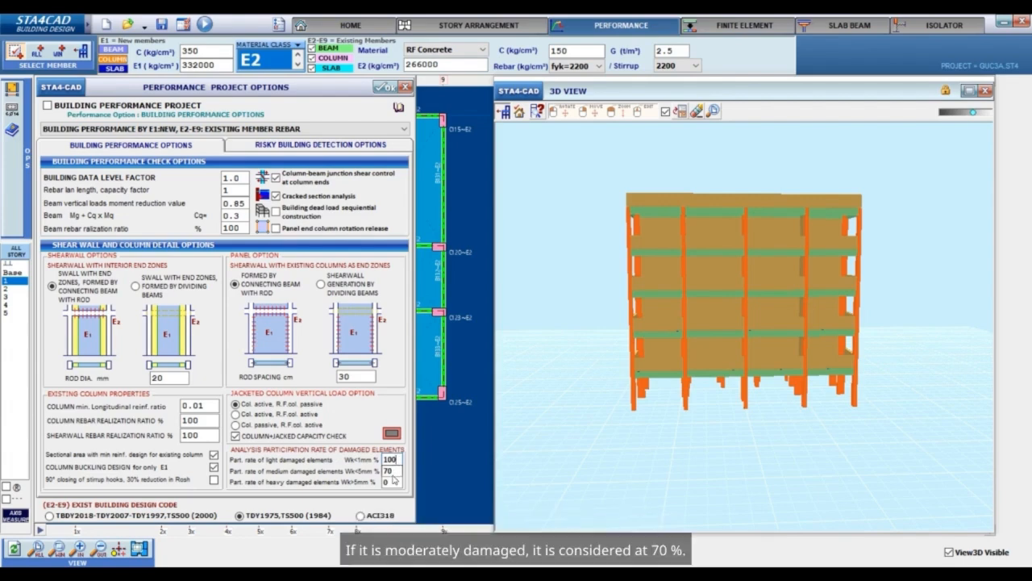
# Review the analysis participation rates of medium and heavy damaged elements and accept the performance project options
pyautogui.click(393, 471)
pyautogui.click(386, 482)
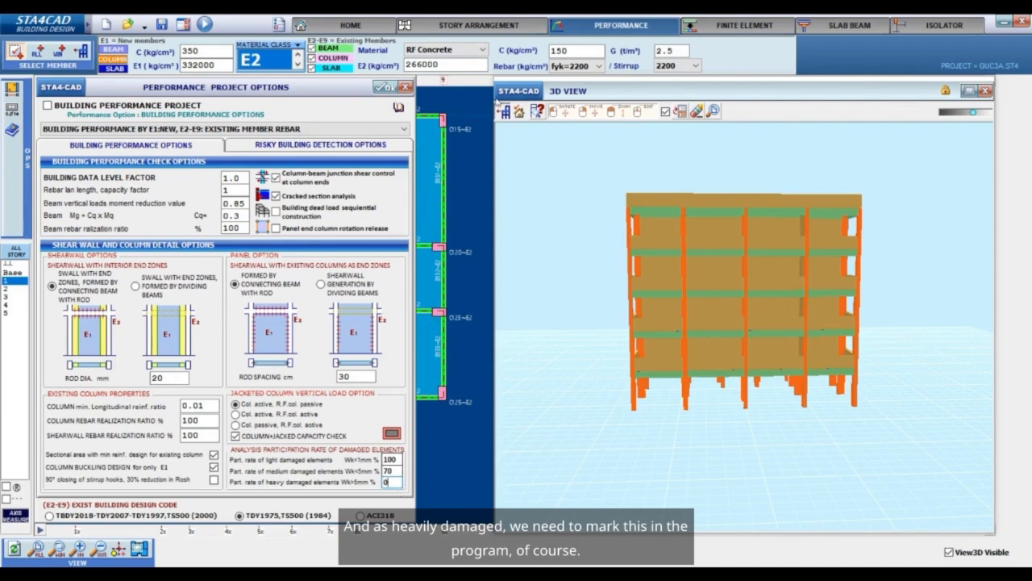
pyautogui.click(384, 86)
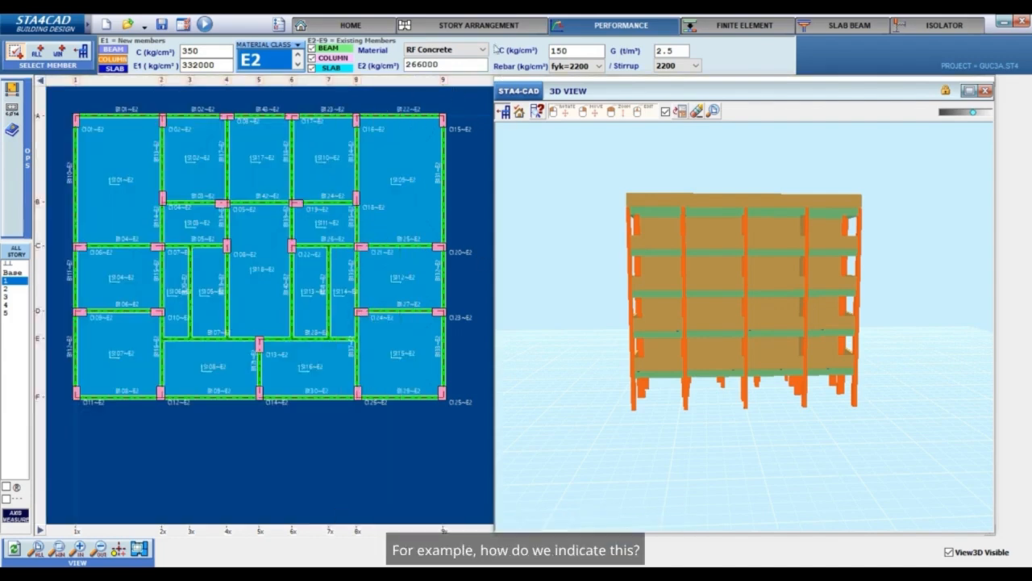
# Return to the performance project options, re-enable the building performance project and accept the options
pyautogui.click(479, 28)
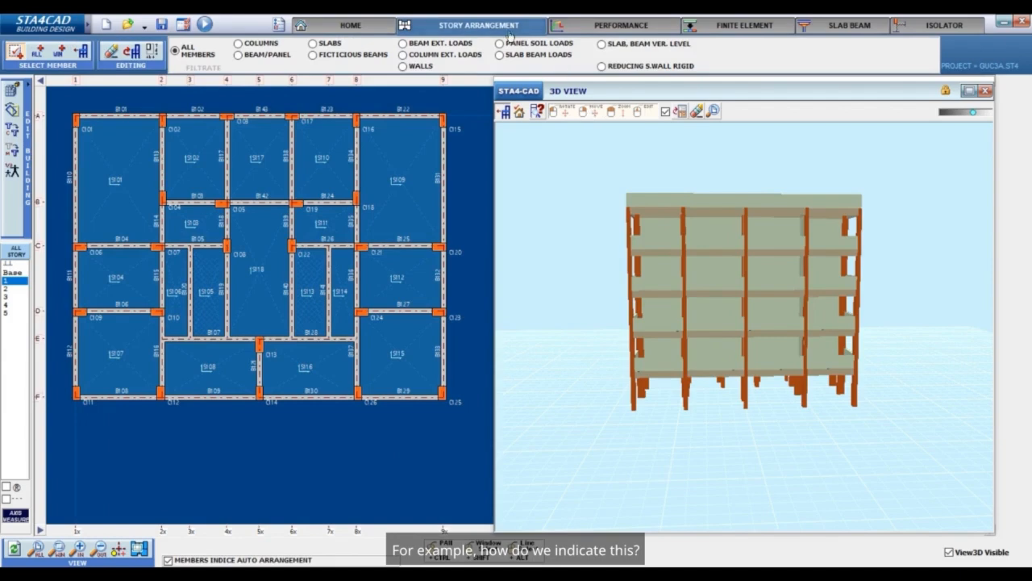
pyautogui.click(621, 25)
pyautogui.click(14, 92)
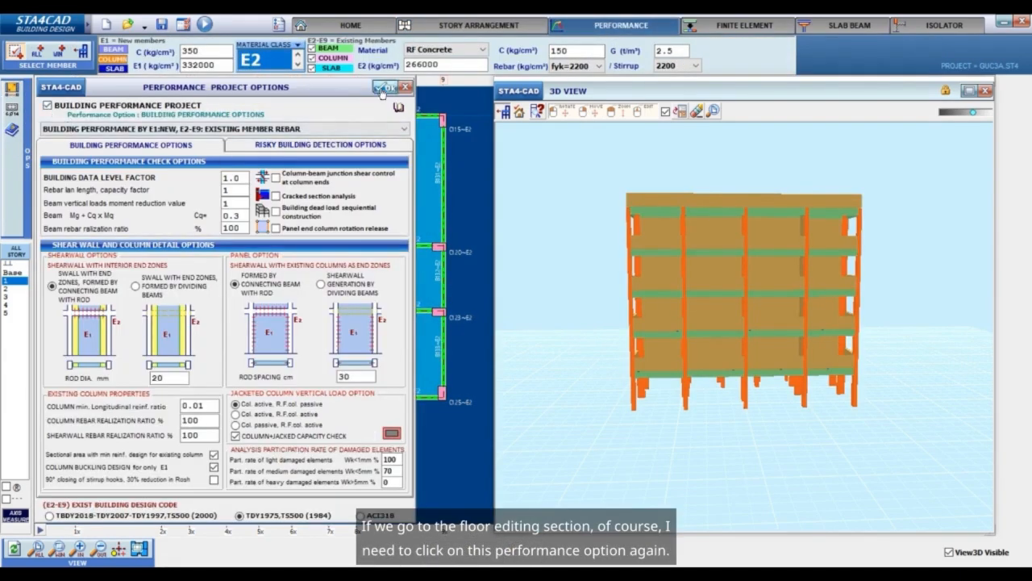
pyautogui.click(380, 87)
# Assign Heavy Damage Wk>5mm earthquake damage to column C120 on the first story plan
pyautogui.click(479, 26)
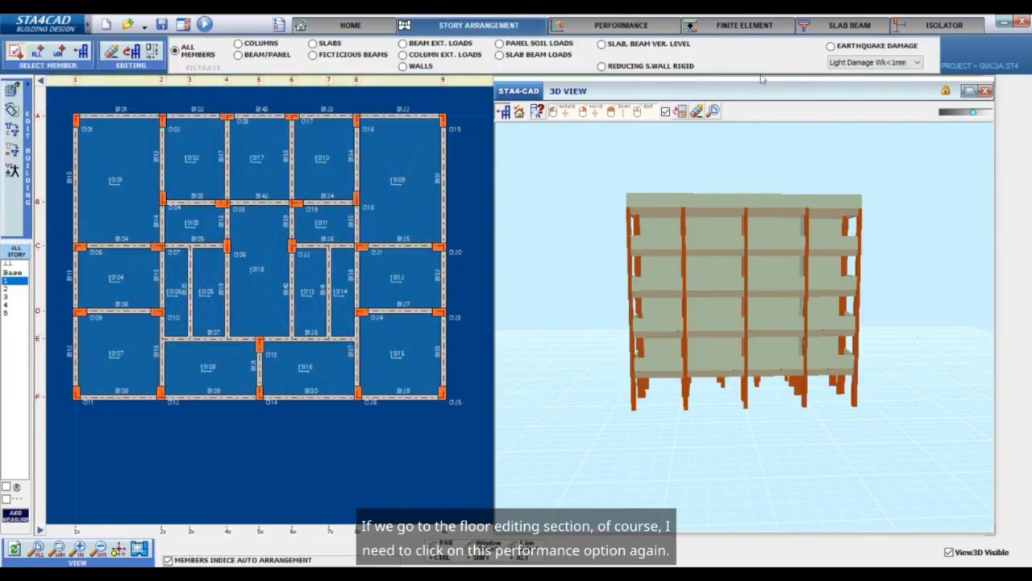
pyautogui.click(878, 47)
pyautogui.click(885, 64)
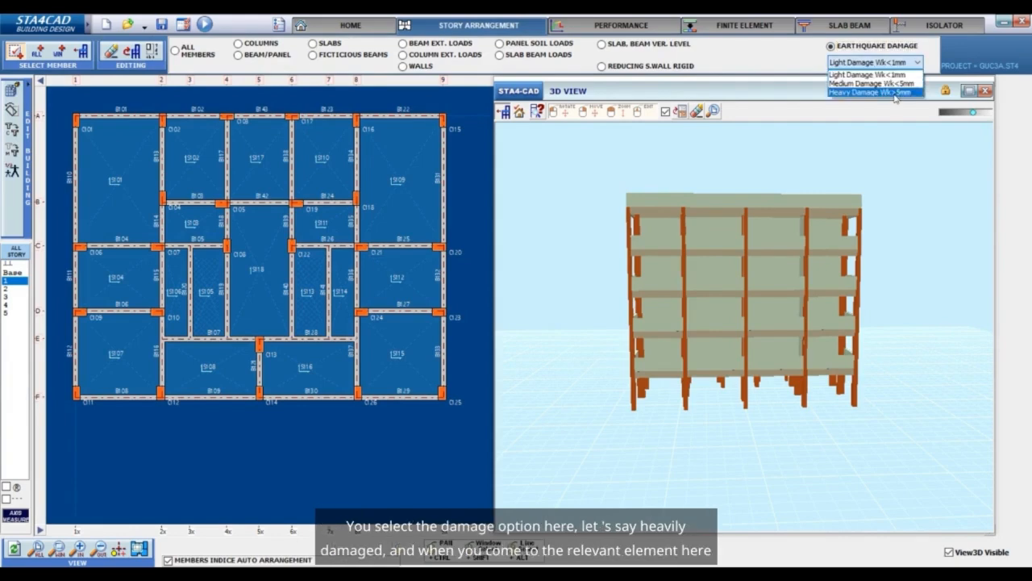
pyautogui.click(887, 93)
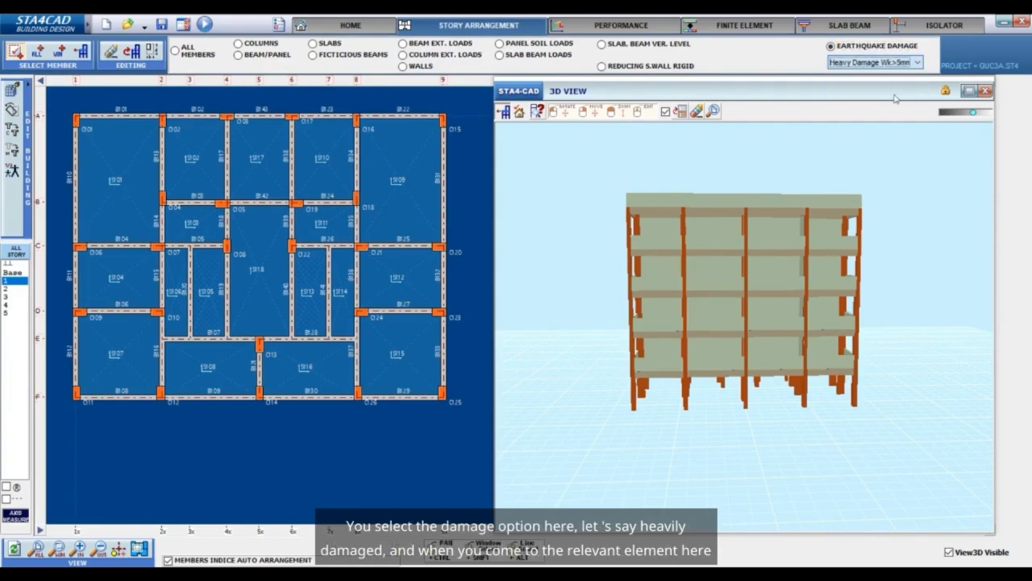
pyautogui.click(442, 248)
pyautogui.scroll(4, 466, 265)
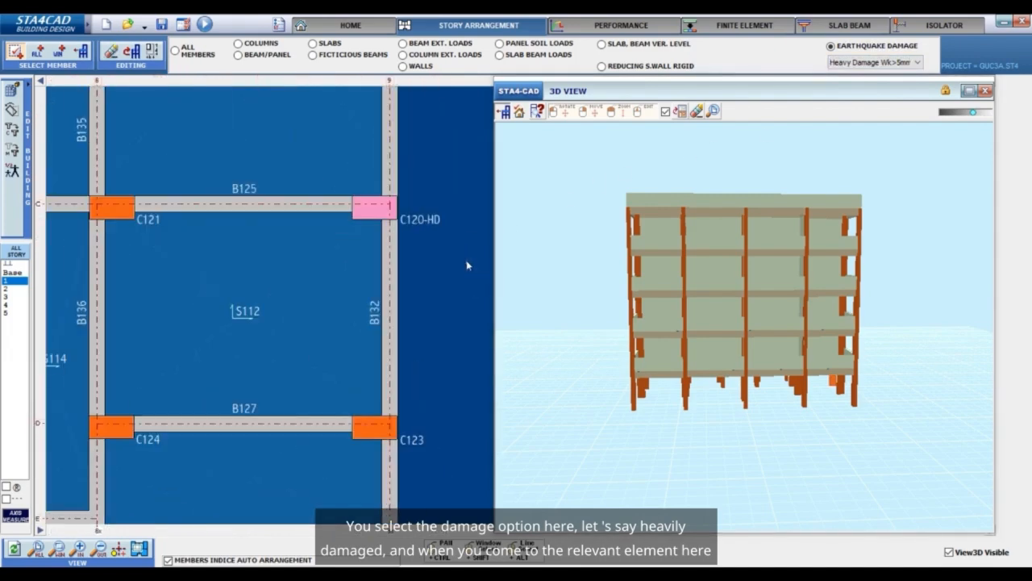
pyautogui.click(393, 212)
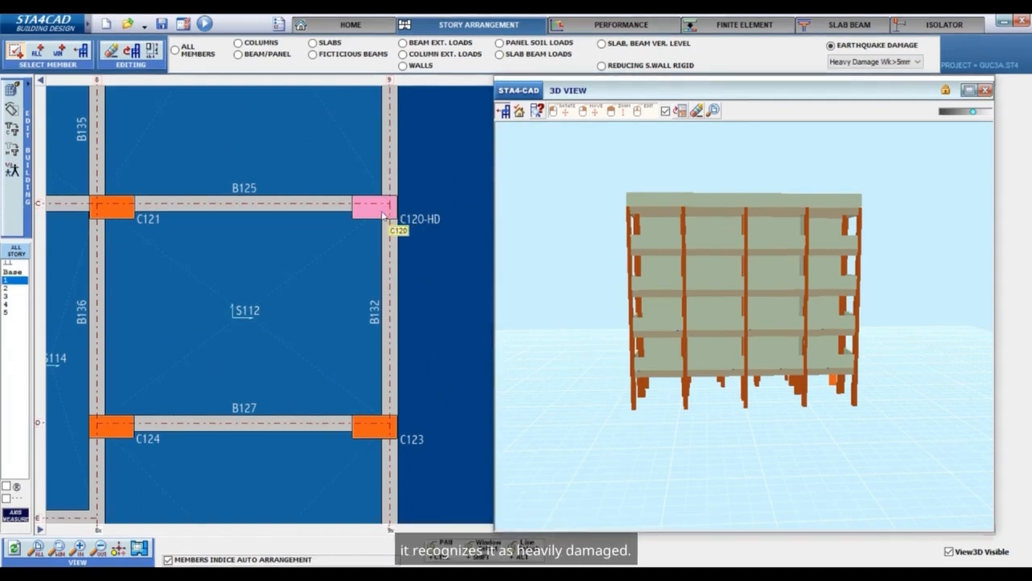
# Check the DD2 spectral acceleration coefficient in the general building data, then close the dialog
pyautogui.click(376, 29)
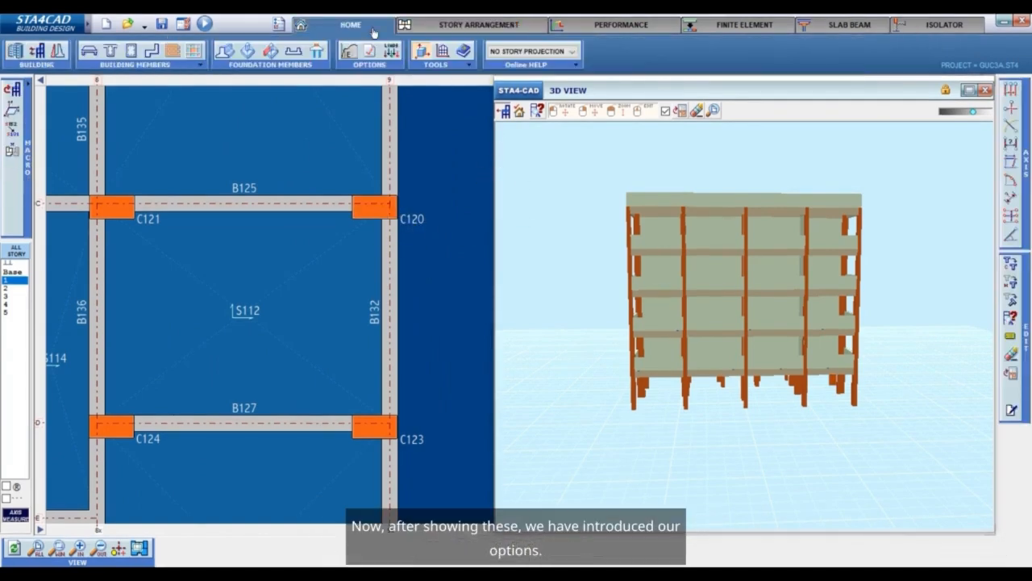
pyautogui.scroll(-4, 389, 322)
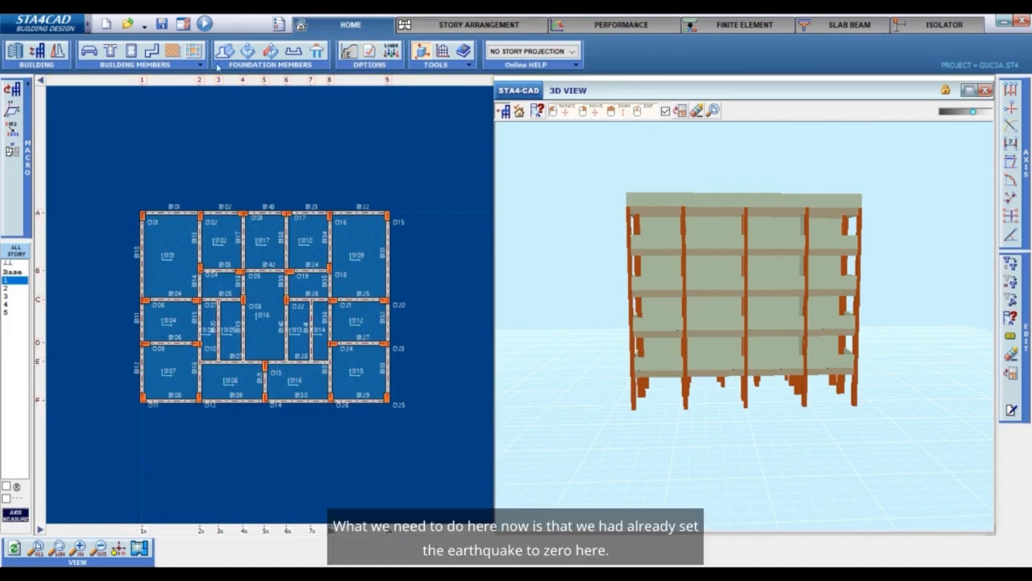
pyautogui.click(32, 52)
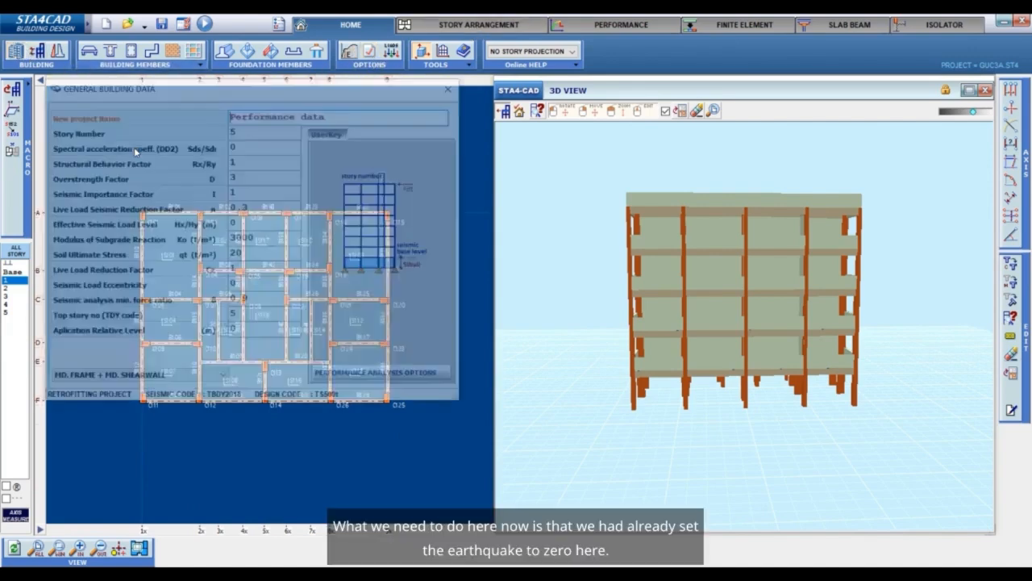
pyautogui.click(270, 147)
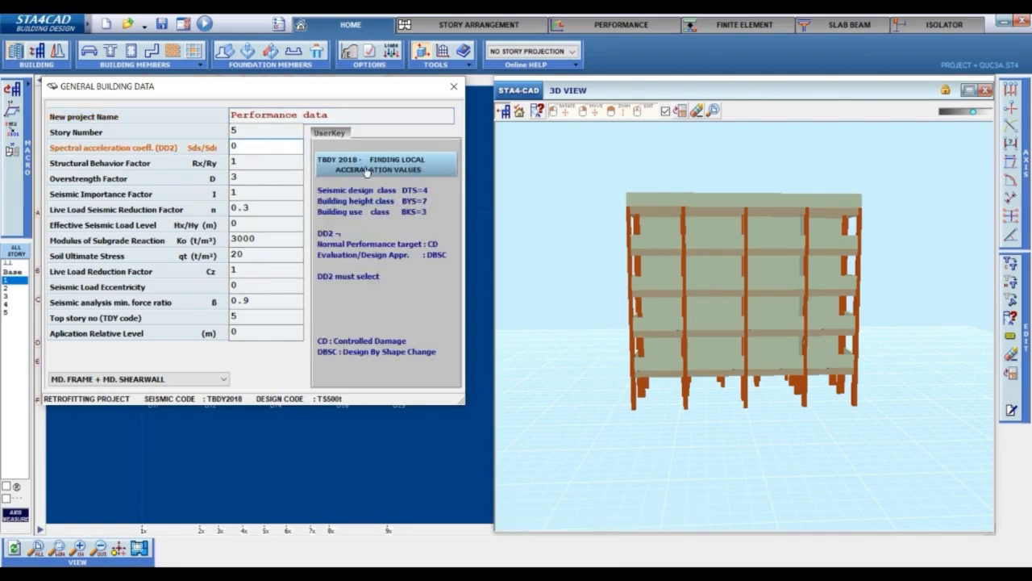
pyautogui.click(454, 86)
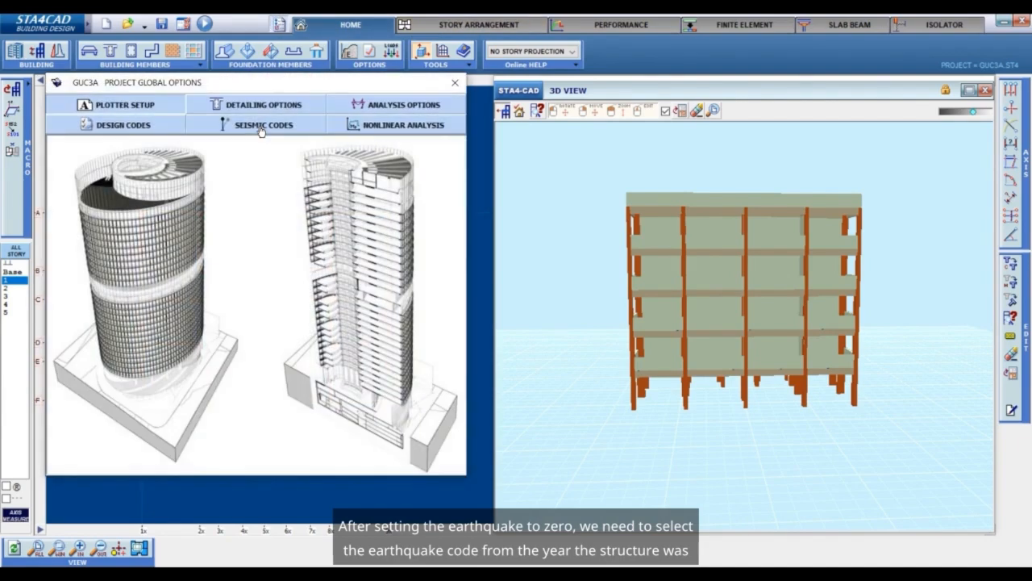
# Set the project's seismic code to 1975 Turkish Seismic Code in the global options
pyautogui.click(260, 127)
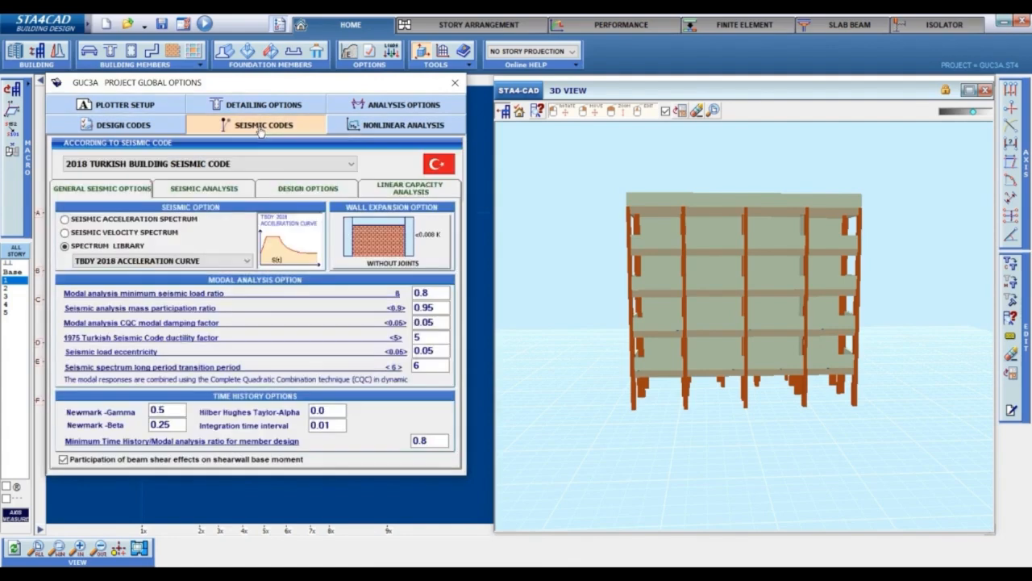
pyautogui.click(238, 167)
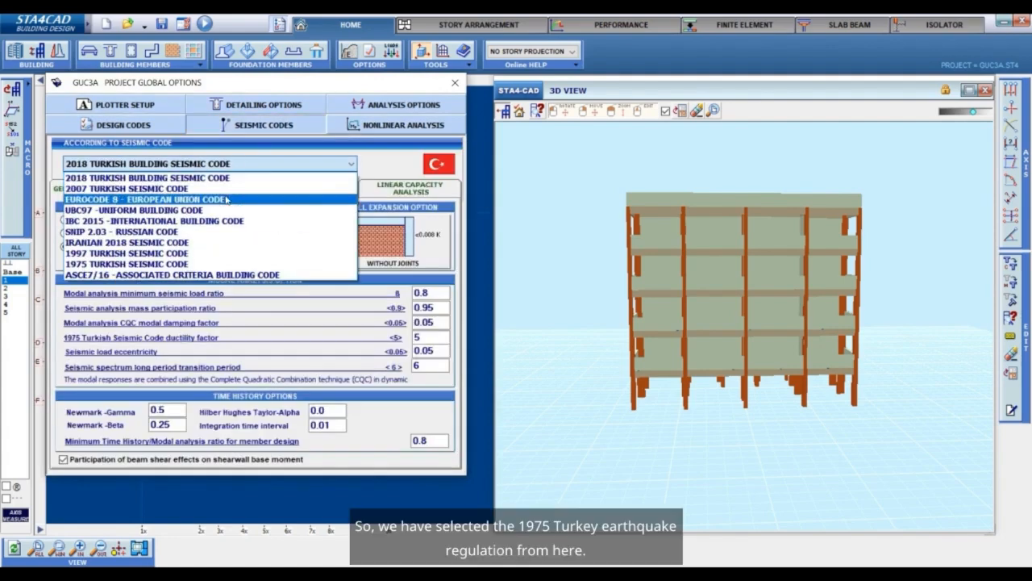
pyautogui.click(201, 264)
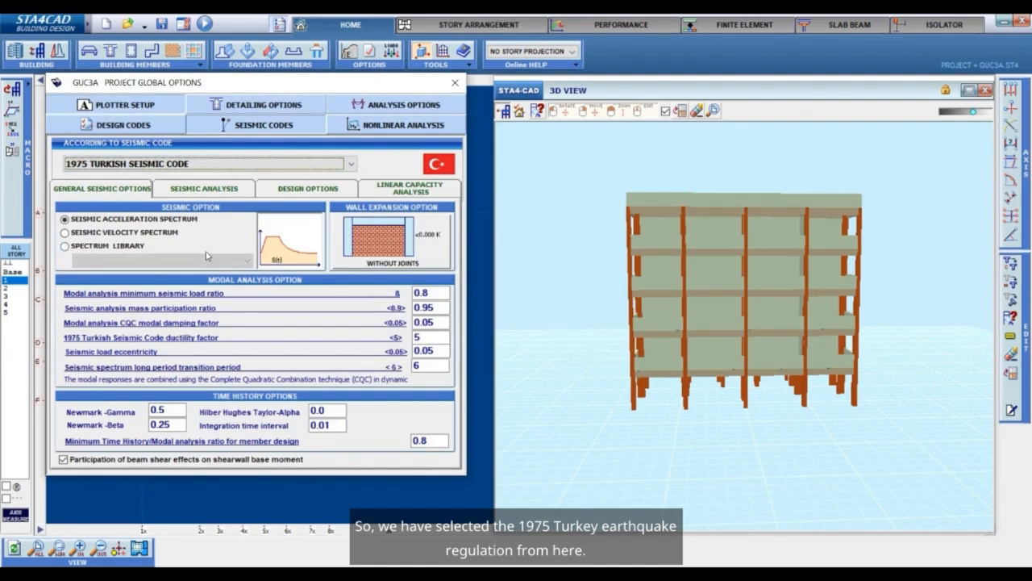
pyautogui.click(456, 84)
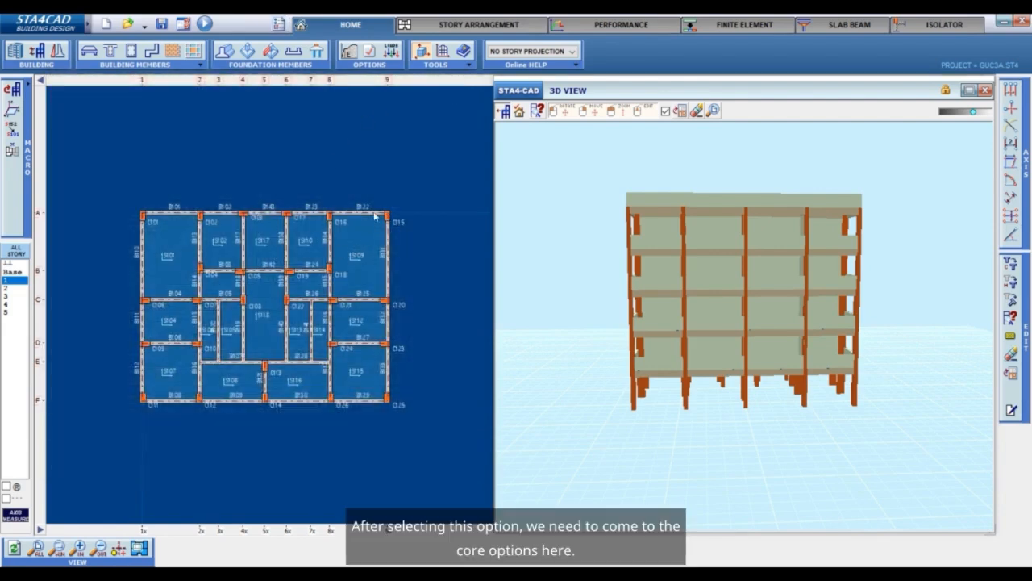
# Open the beam detailing options in the project's global options and review the first page's cover, deflection and rebar settings
pyautogui.click(280, 26)
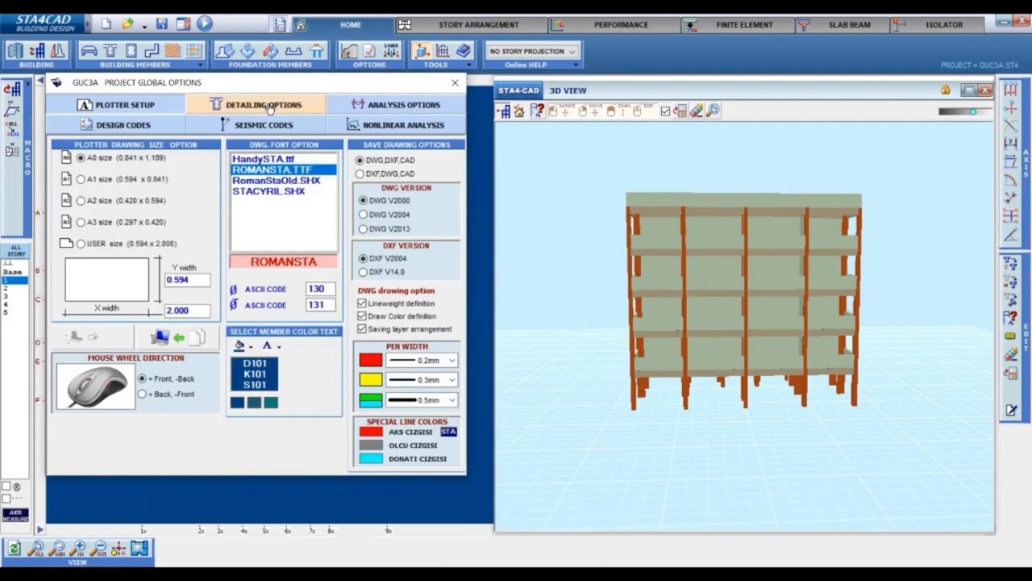
pyautogui.click(272, 108)
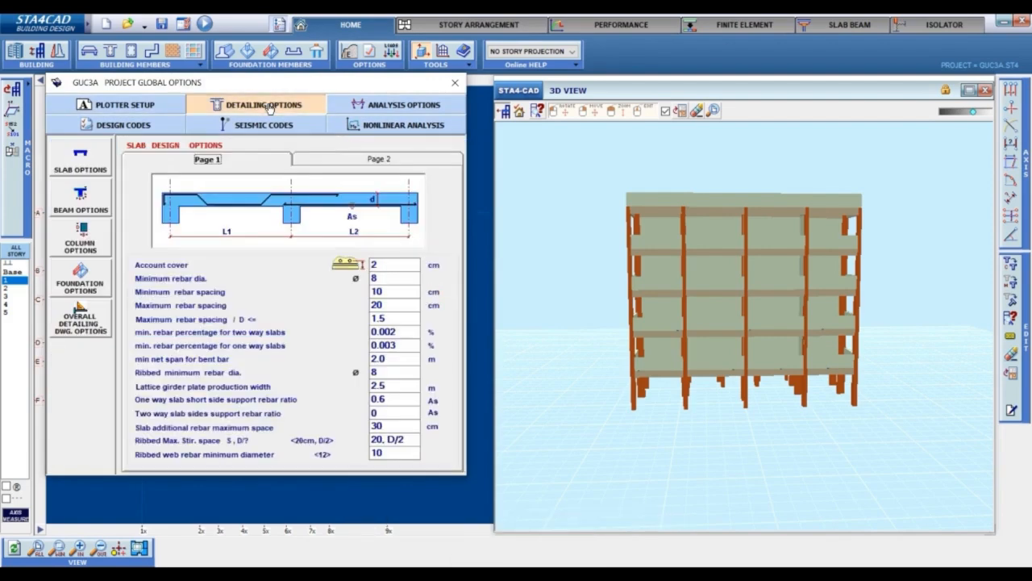
pyautogui.click(94, 204)
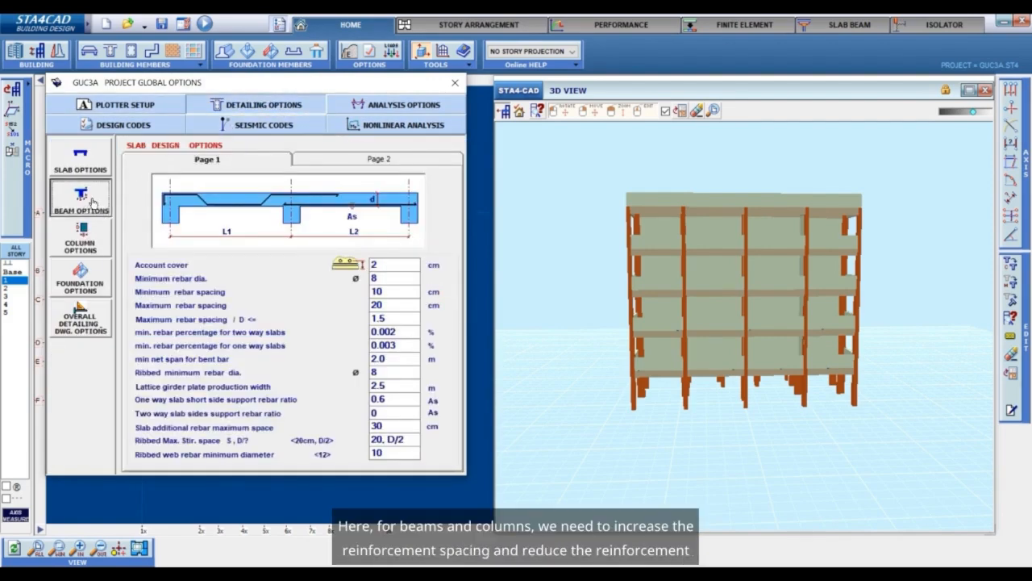
pyautogui.click(97, 244)
pyautogui.click(94, 202)
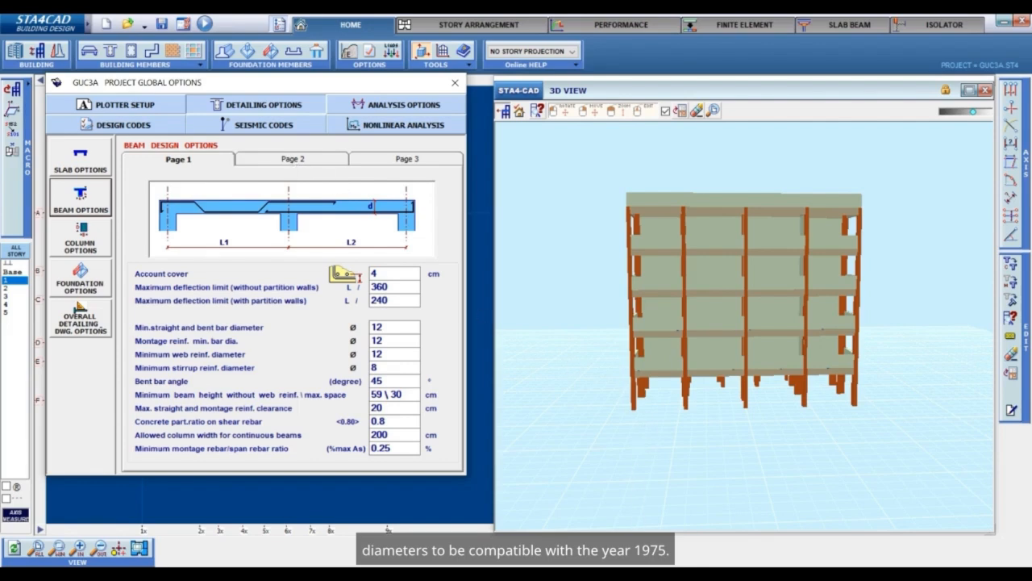
pyautogui.click(648, 574)
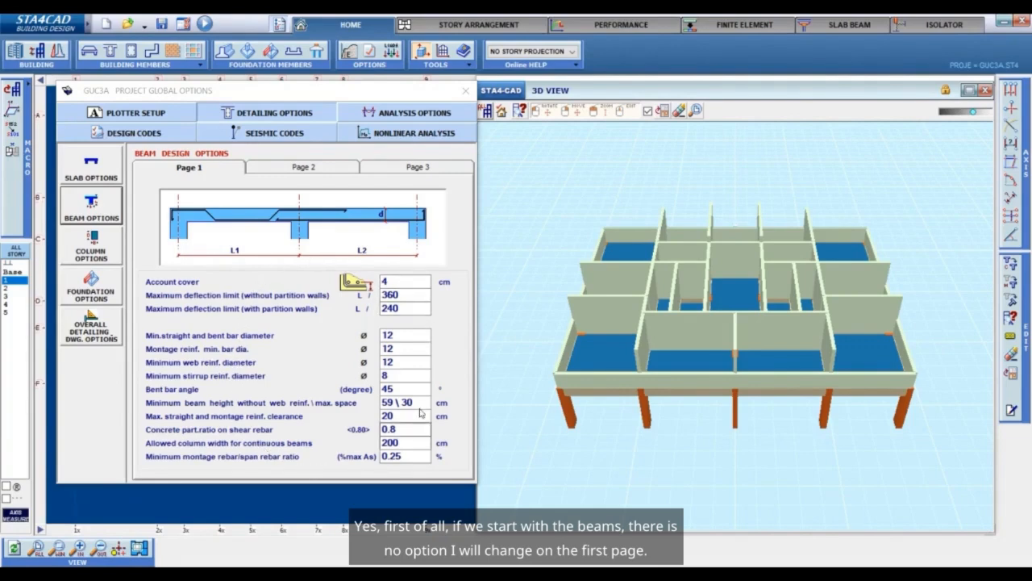
pyautogui.click(400, 362)
pyautogui.click(401, 335)
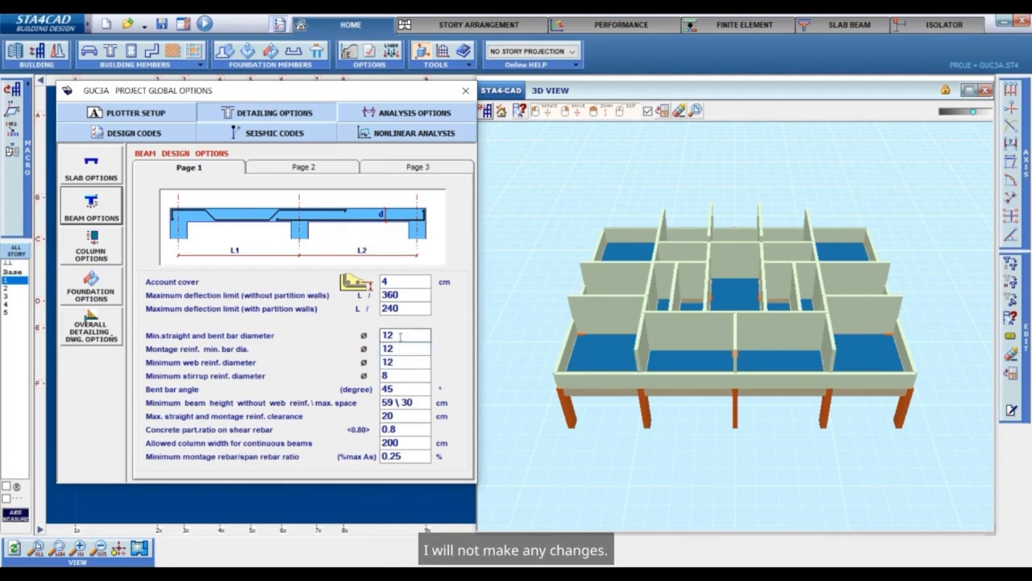
# Set the beam maximum stirrup spacing to 35 cm and the maximum stirrup spacing Sk(1) to 30 cm
pyautogui.click(331, 167)
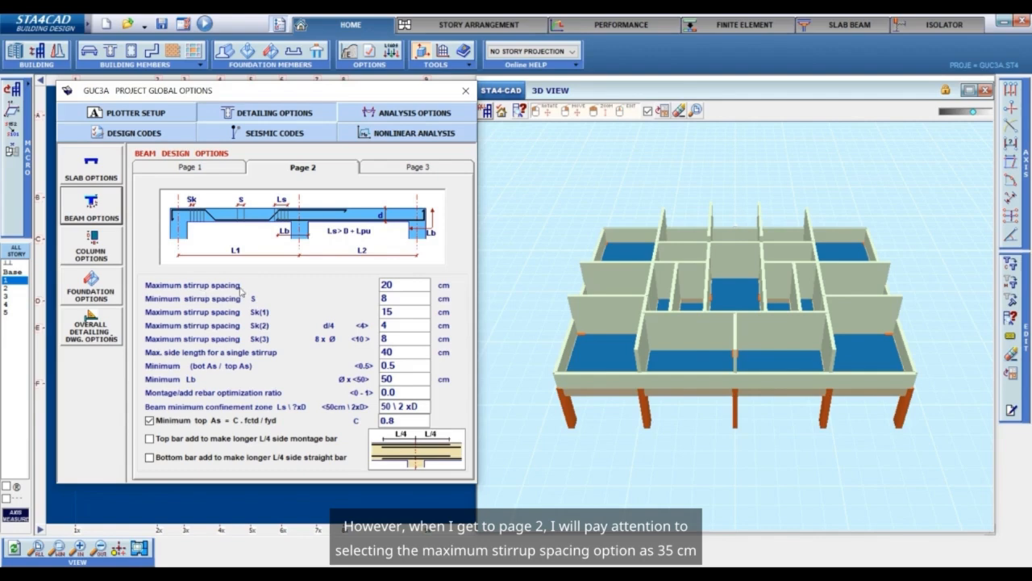
pyautogui.click(423, 284)
pyautogui.press('BackSpace')
pyautogui.press('BackSpace')
pyautogui.write('35')
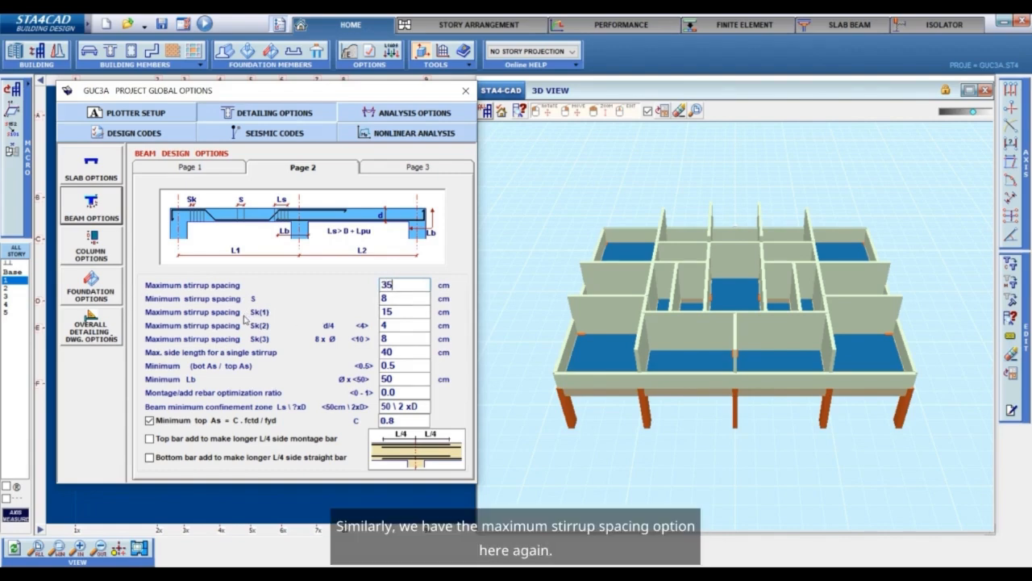
pyautogui.click(397, 311)
pyautogui.press('BackSpace')
pyautogui.press('BackSpace')
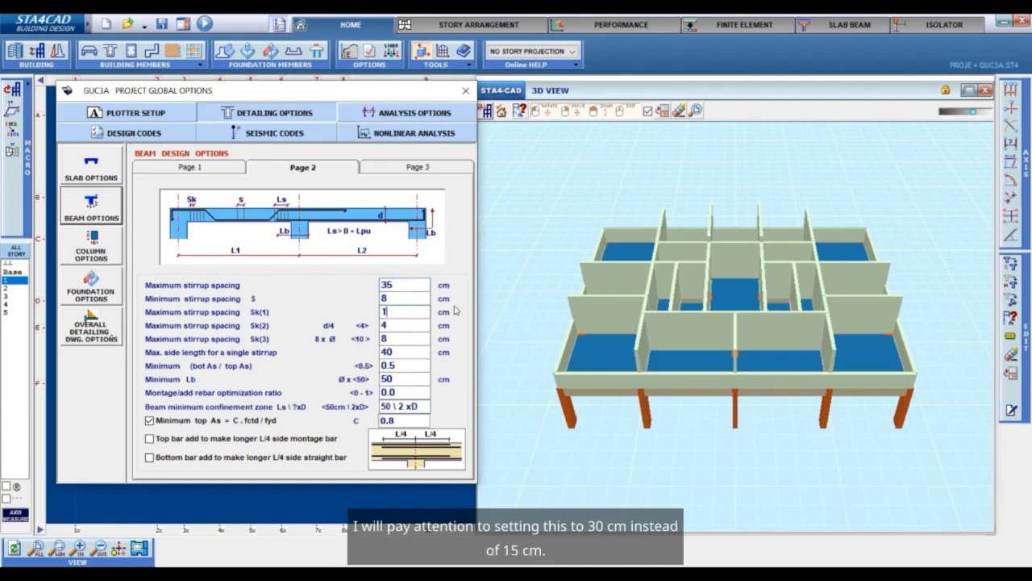
pyautogui.write('30')
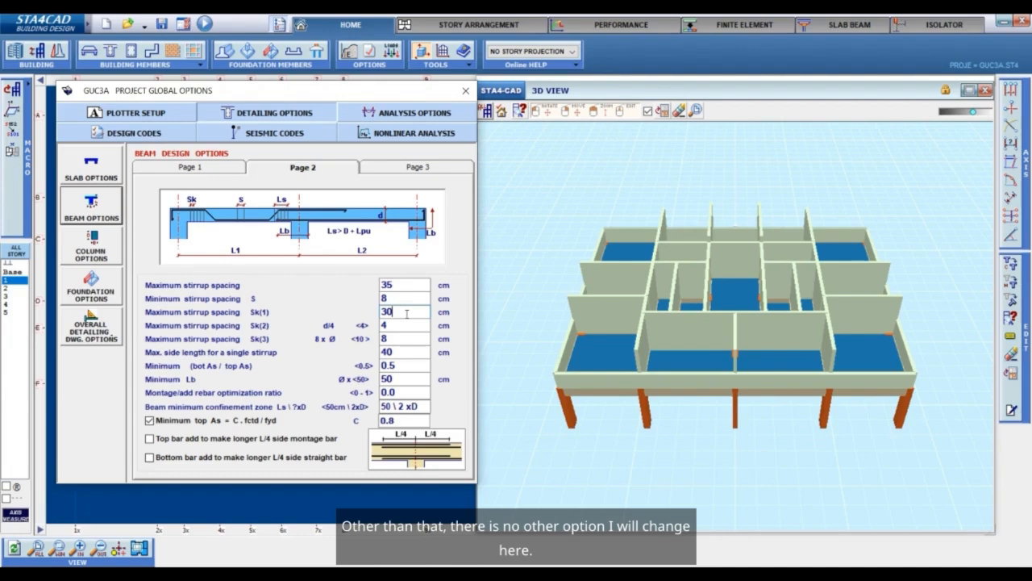
# In the column detailing options, set the minimum rebar diameter to 12 and the maximum tie bar spacing to 40 cm
pyautogui.click(101, 250)
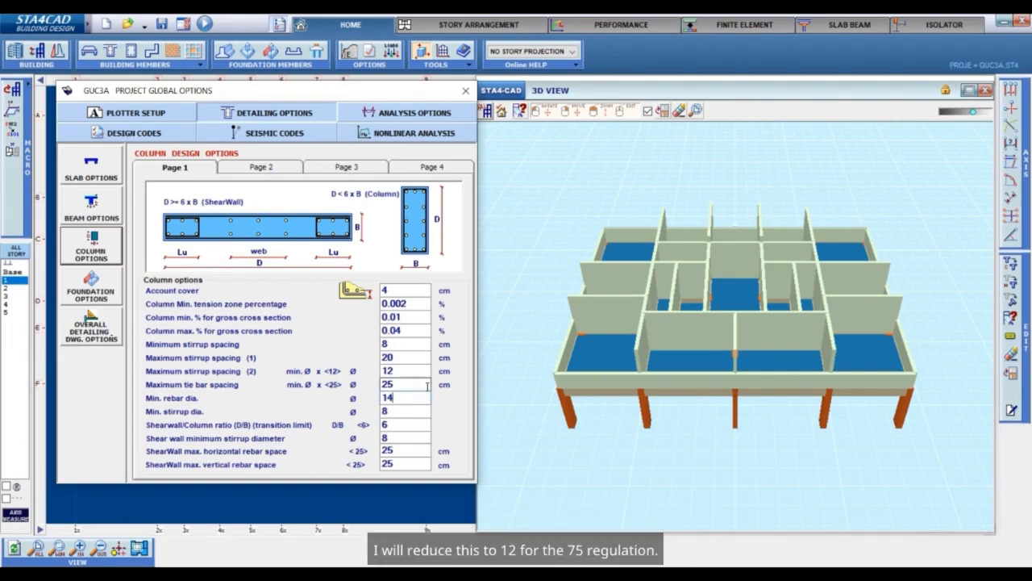
pyautogui.press('BackSpace')
pyautogui.write('2')
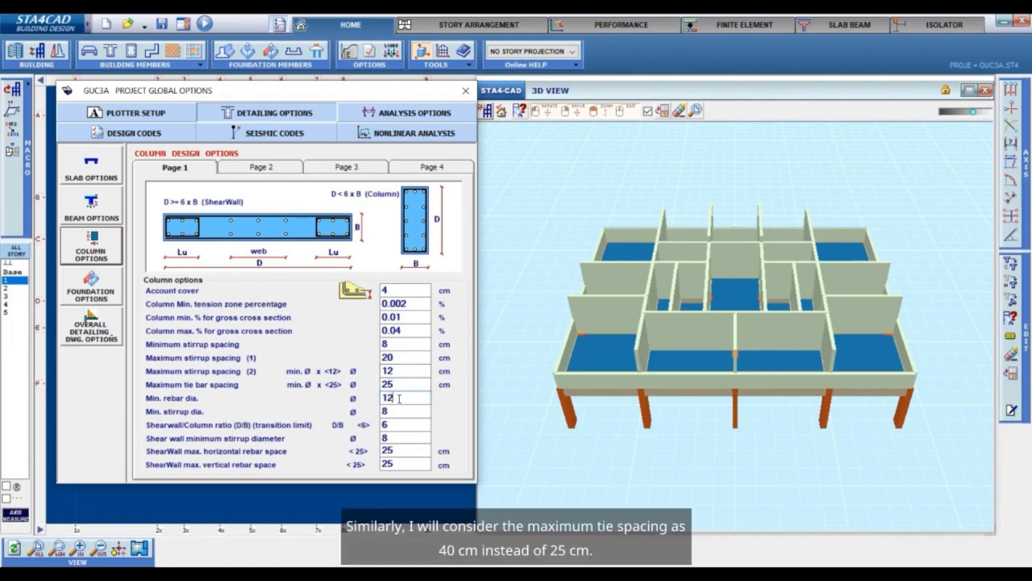
pyautogui.click(395, 384)
pyautogui.click(409, 372)
pyautogui.press('BackSpace')
pyautogui.press('BackSpace')
pyautogui.write('40')
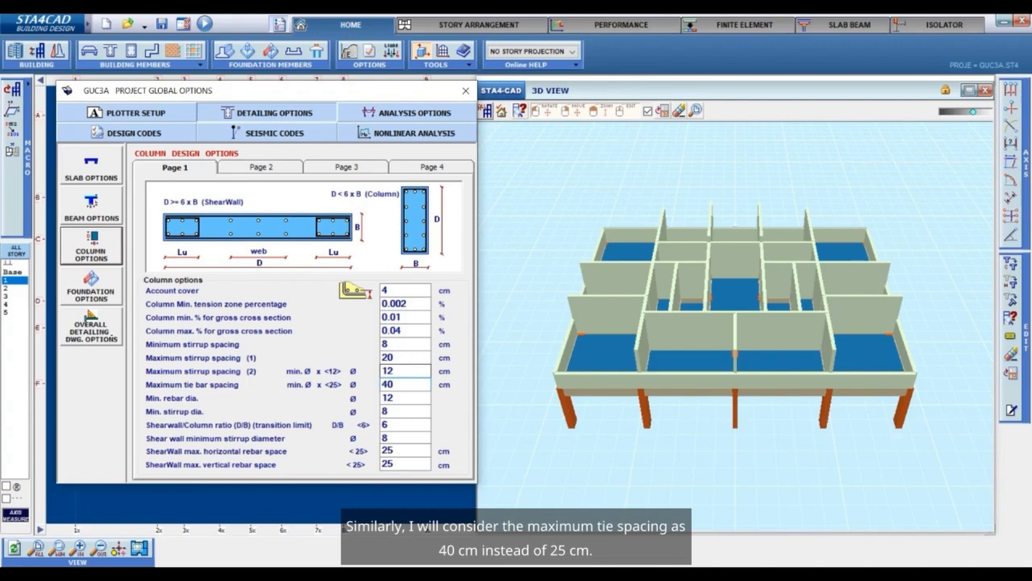
# Set the column maximum stirrup spacing (1) to 40 cm and close the global options
pyautogui.click(415, 356)
pyautogui.press('BackSpace')
pyautogui.press('BackSpace')
pyautogui.write('40')
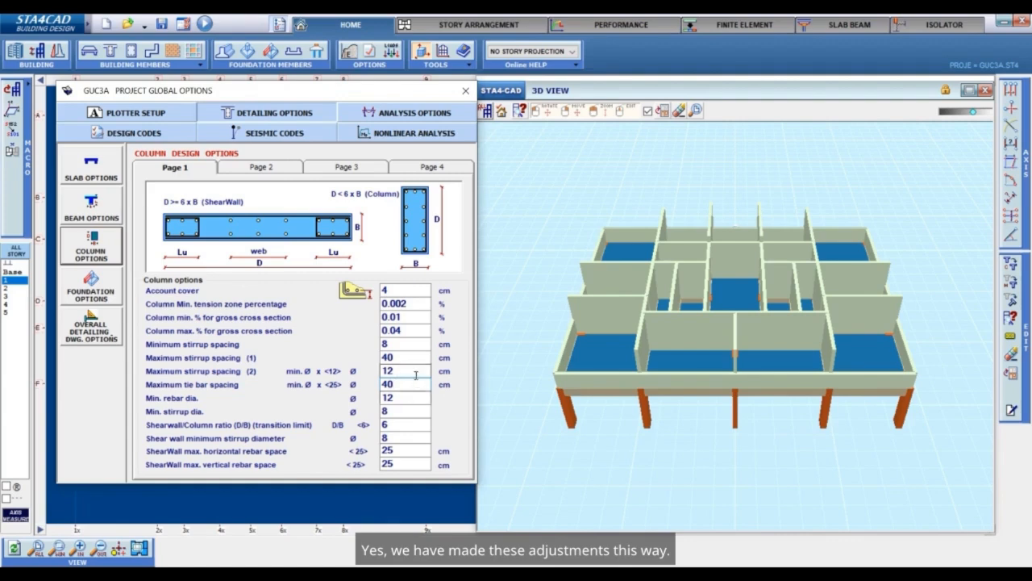
pyautogui.click(465, 92)
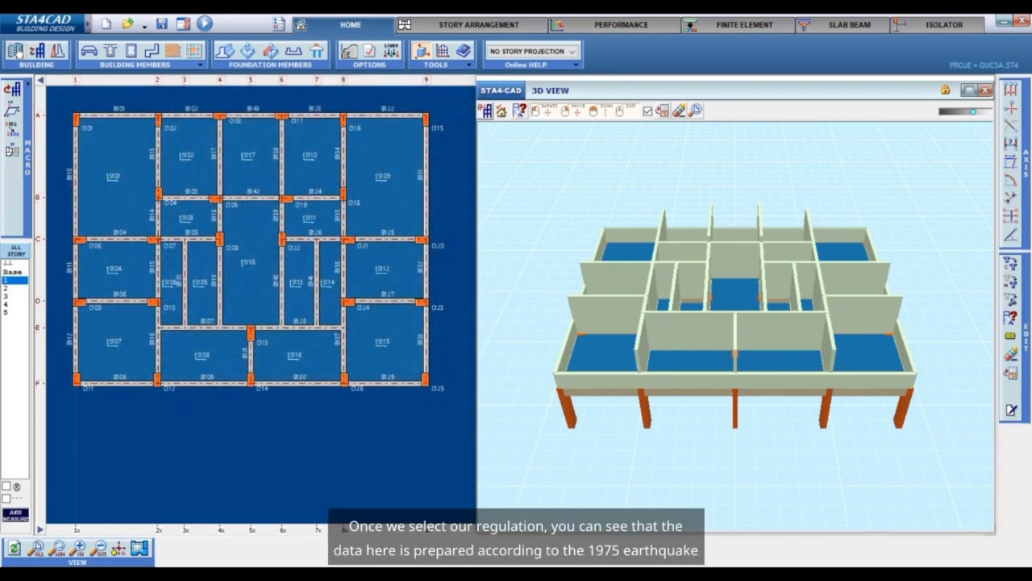
# Check the seismic zone coefficient Co in the general building data, then close the dialog
pyautogui.click(16, 52)
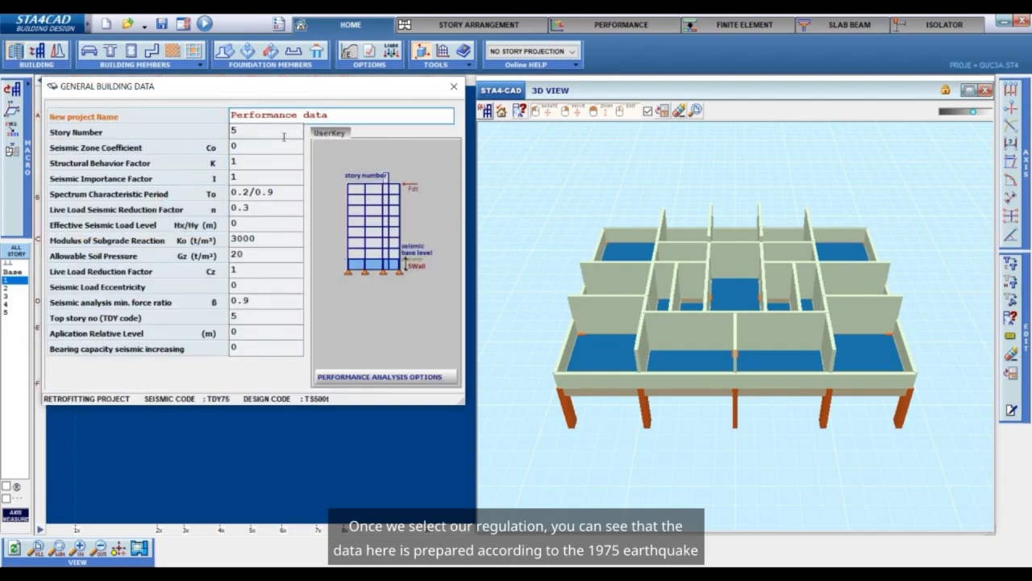
pyautogui.click(274, 145)
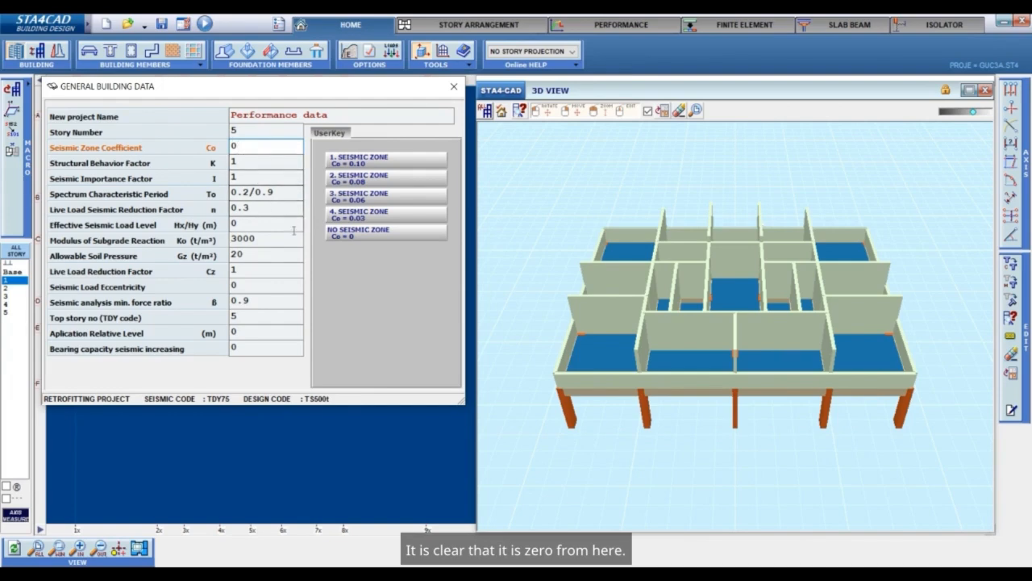
pyautogui.click(453, 87)
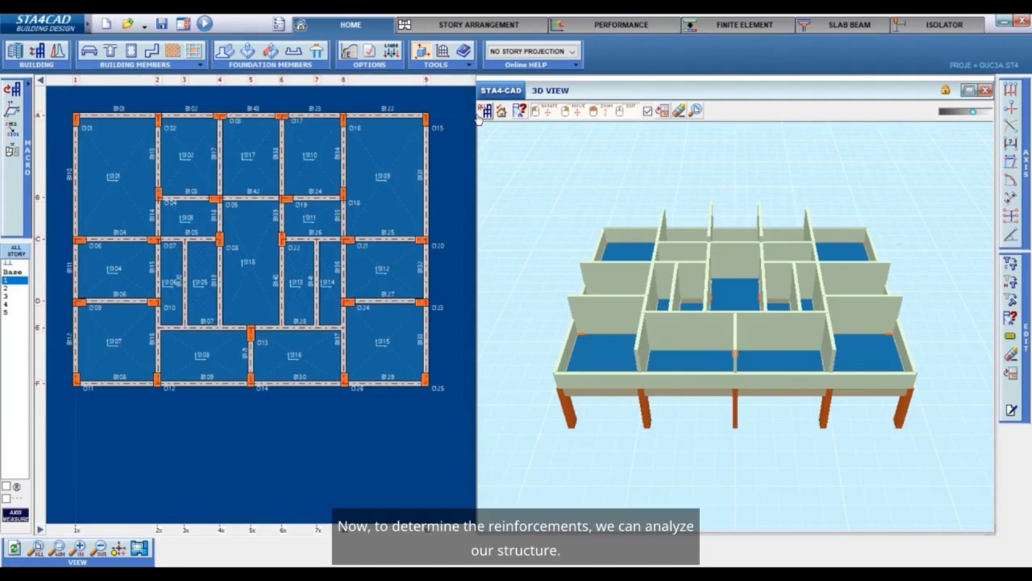
# Review the project's analysis options for linear static analysis and modal seismic analysis, and accept them
pyautogui.click(480, 114)
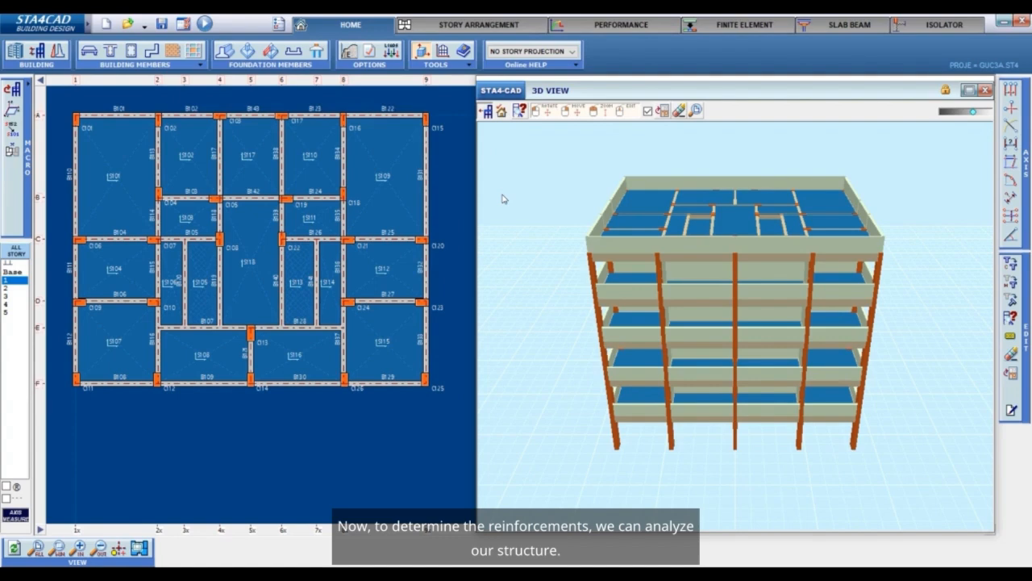
pyautogui.click(372, 53)
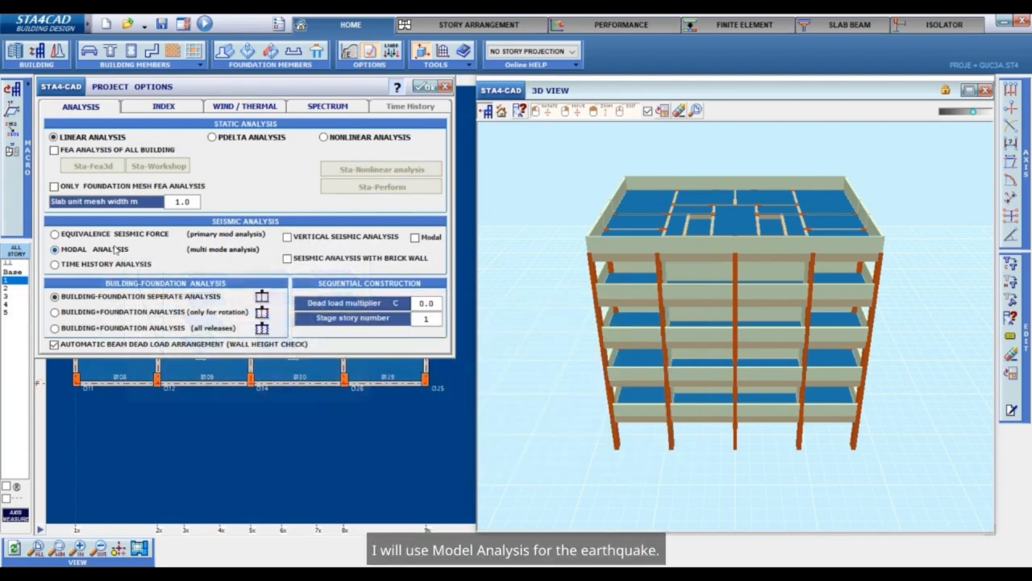
pyautogui.moveTo(191, 328)
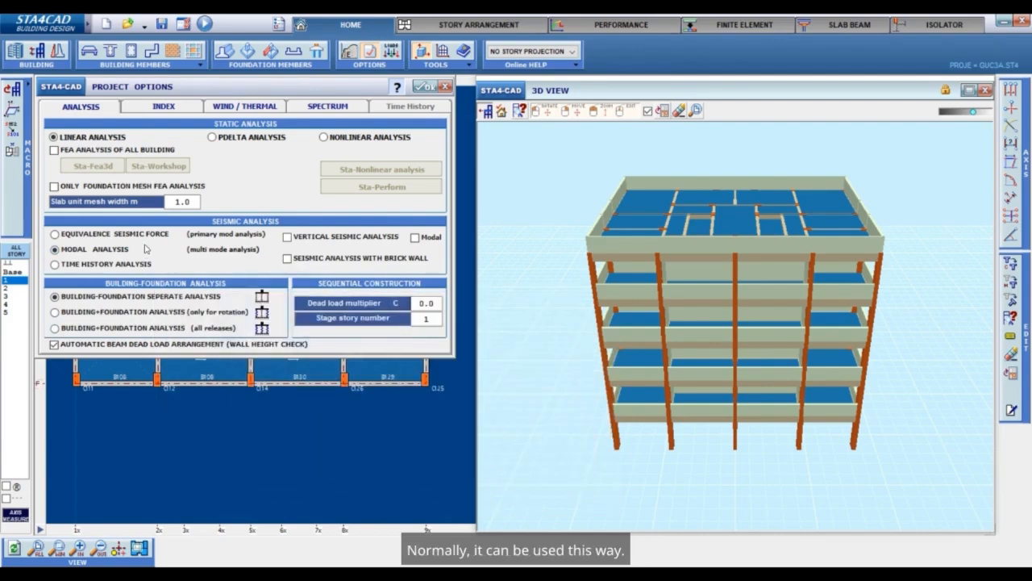
pyautogui.moveTo(202, 259)
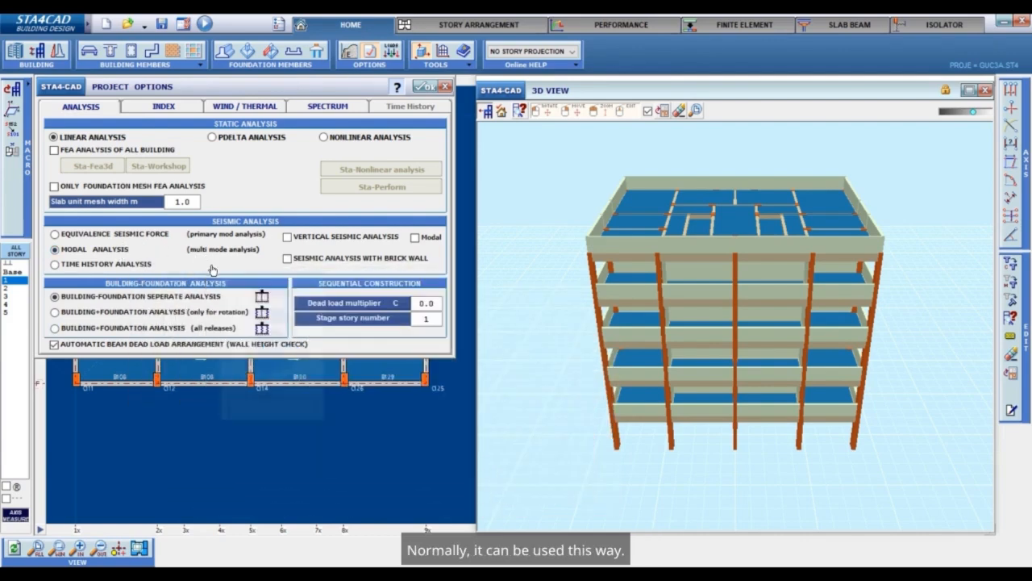
pyautogui.moveTo(208, 349)
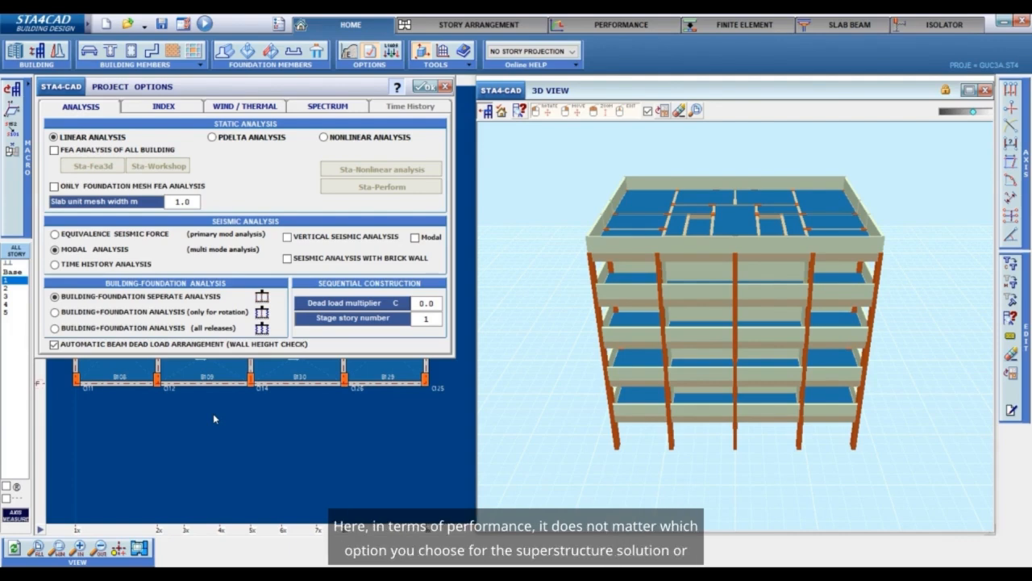
pyautogui.moveTo(125, 305)
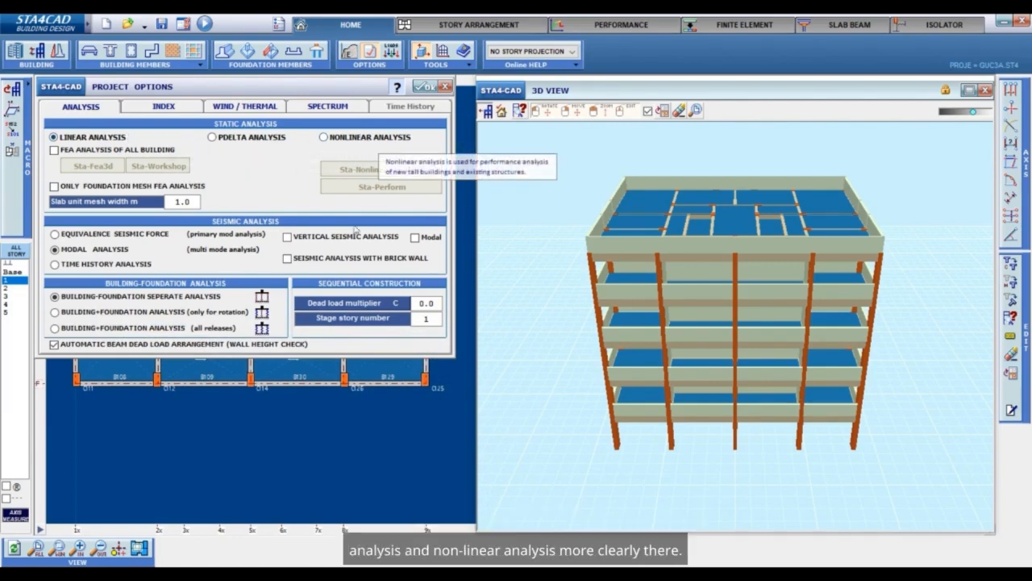
pyautogui.moveTo(305, 336)
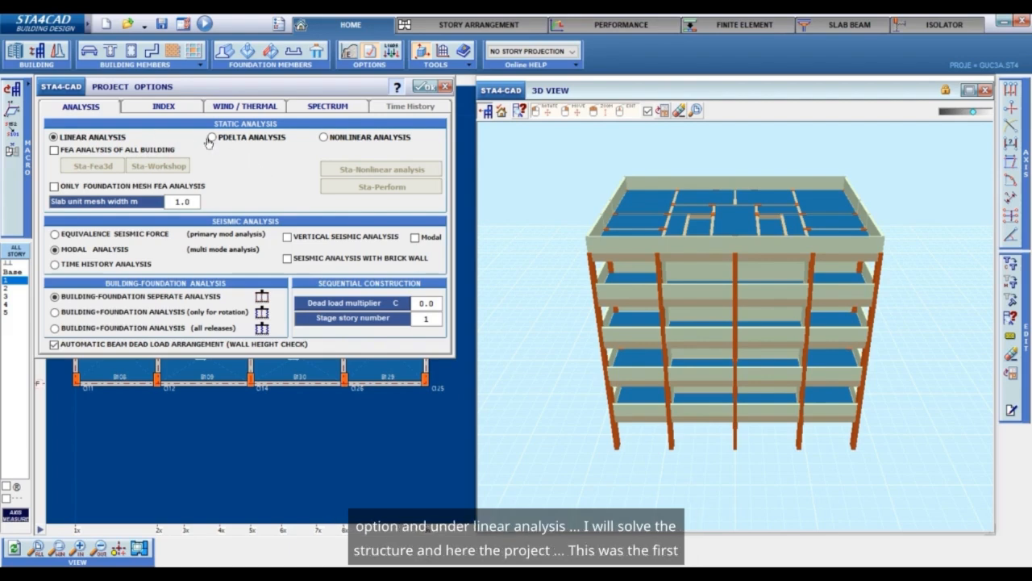
pyautogui.click(417, 87)
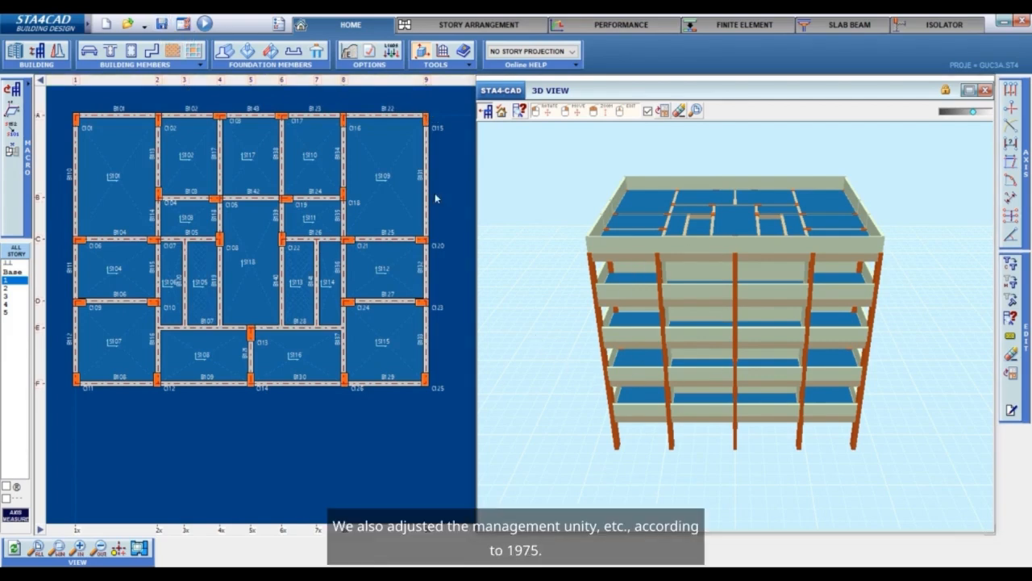
# Save the project under the new name GUC3ADETREINF in the STA4DATA folder
pyautogui.click(160, 27)
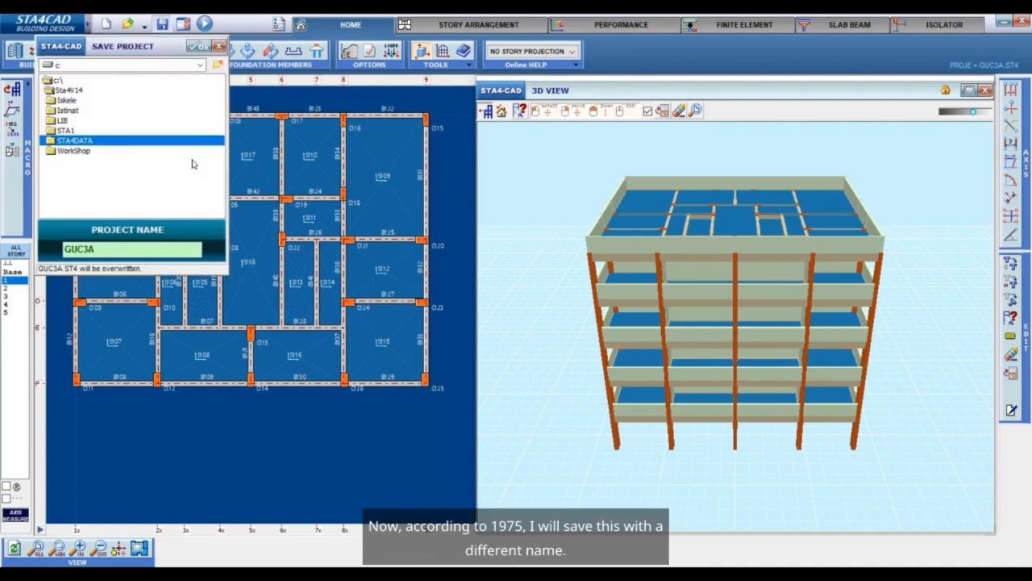
pyautogui.click(155, 249)
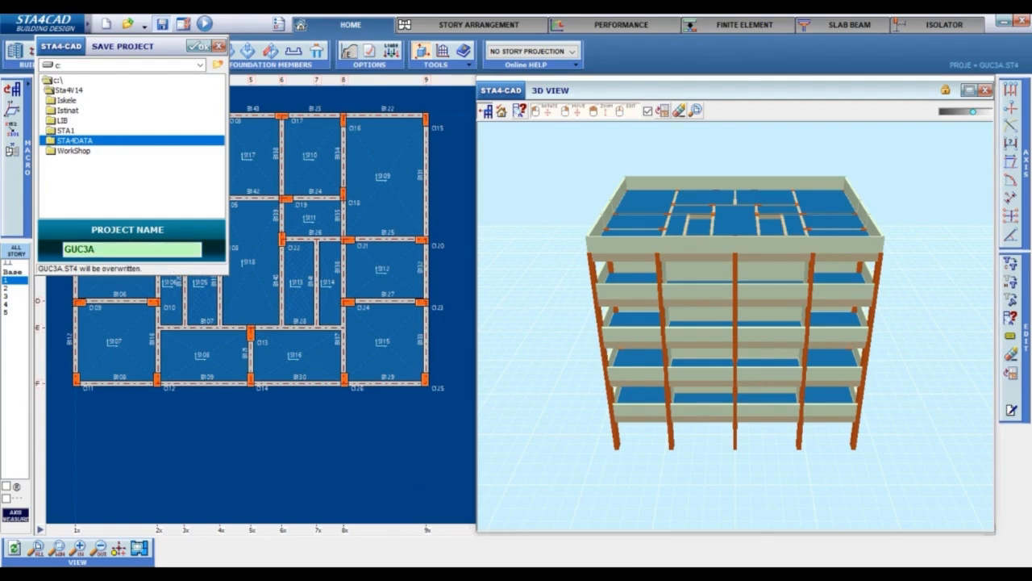
pyautogui.click(131, 250)
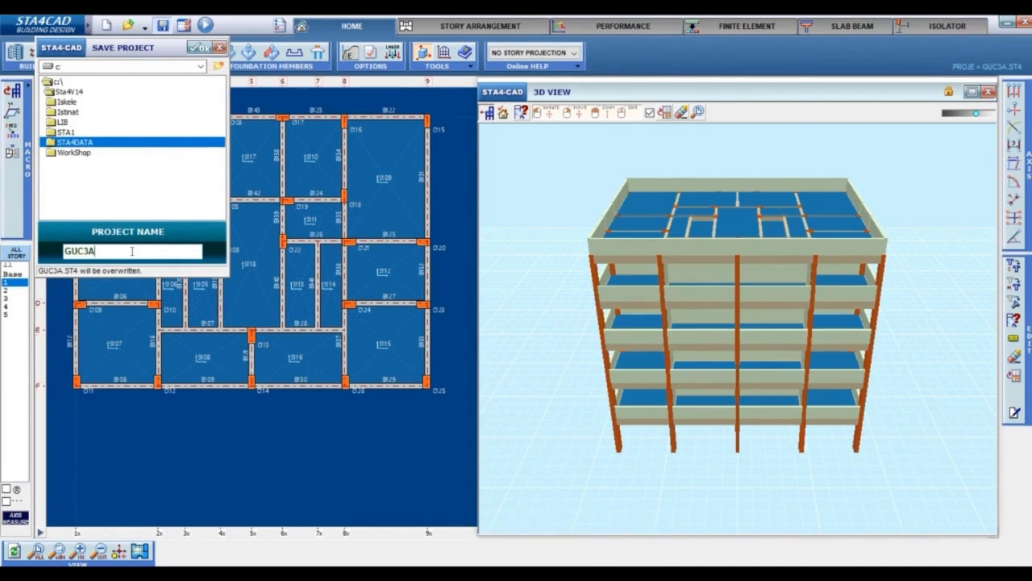
pyautogui.write('D')
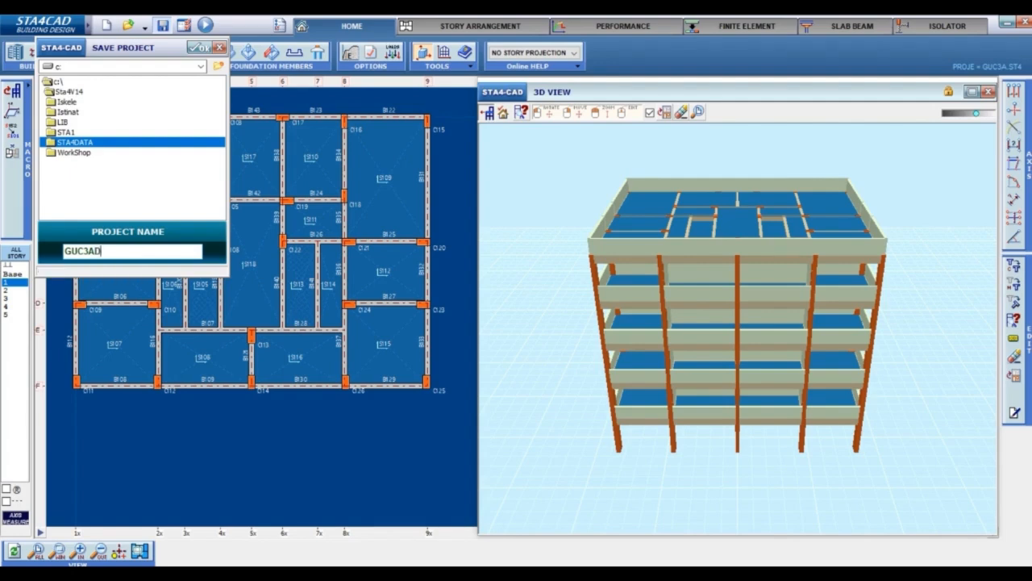
pyautogui.write('ETREINF')
pyautogui.click(201, 49)
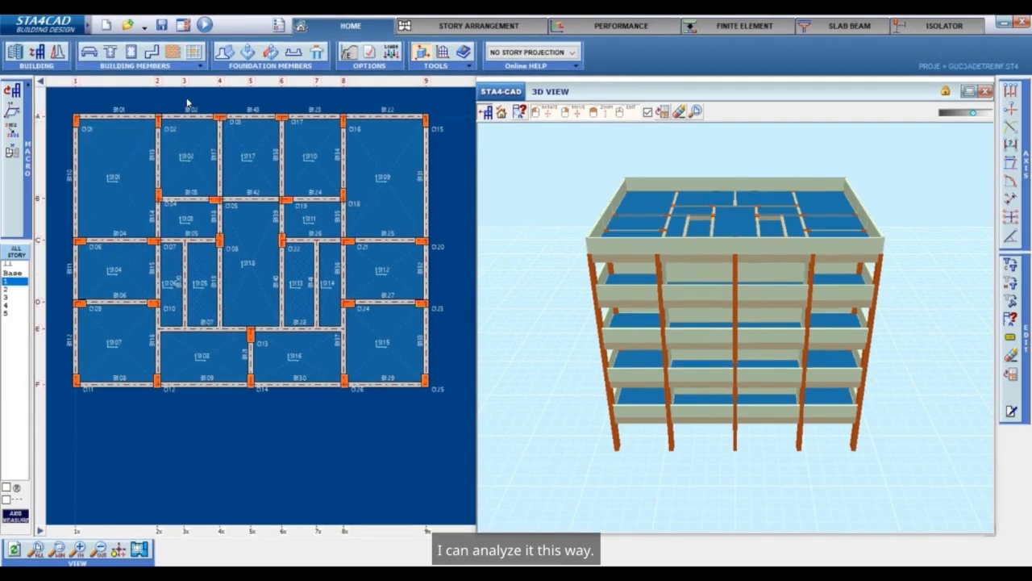
# Run the earthquake-free analysis of the building and open the building performance rebar editing from the seismic report
pyautogui.click(205, 29)
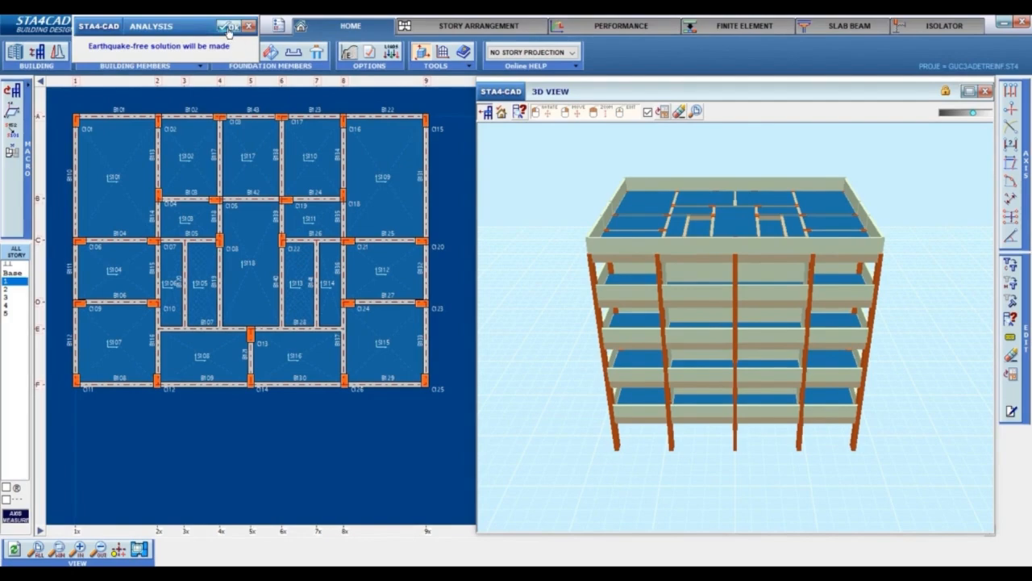
pyautogui.click(229, 26)
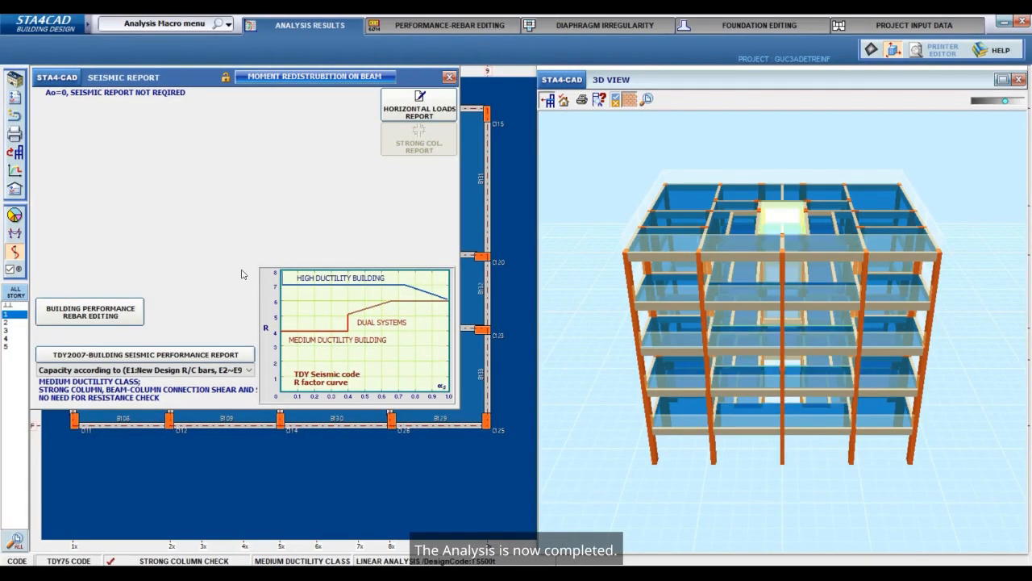
pyautogui.click(93, 315)
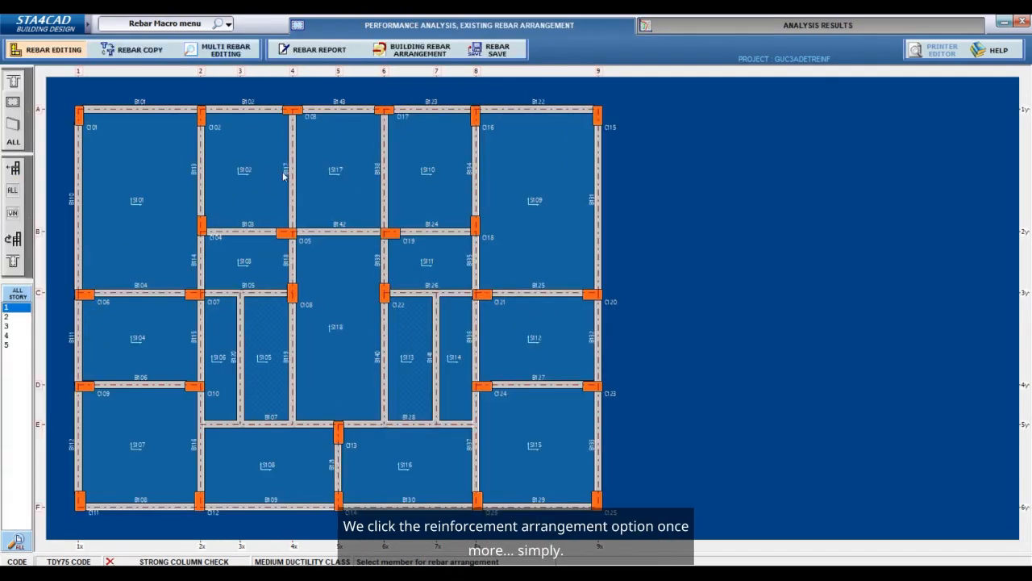
# Start arranging the existing building rebars by minimum ratio and set the column vertical rebar percentage to 0,005
pyautogui.click(424, 53)
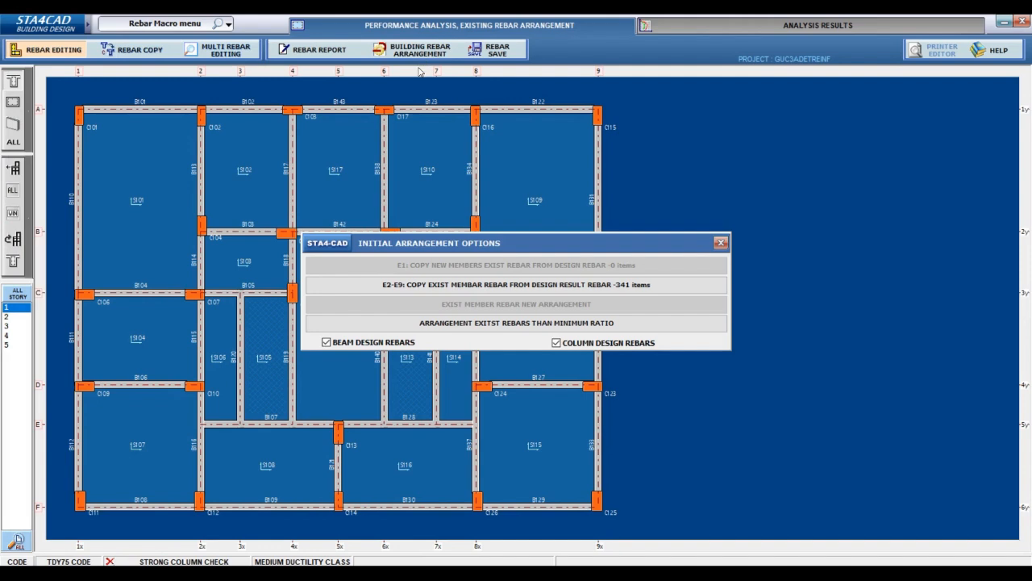
pyautogui.moveTo(560, 244); pyautogui.dragTo(657, 226)
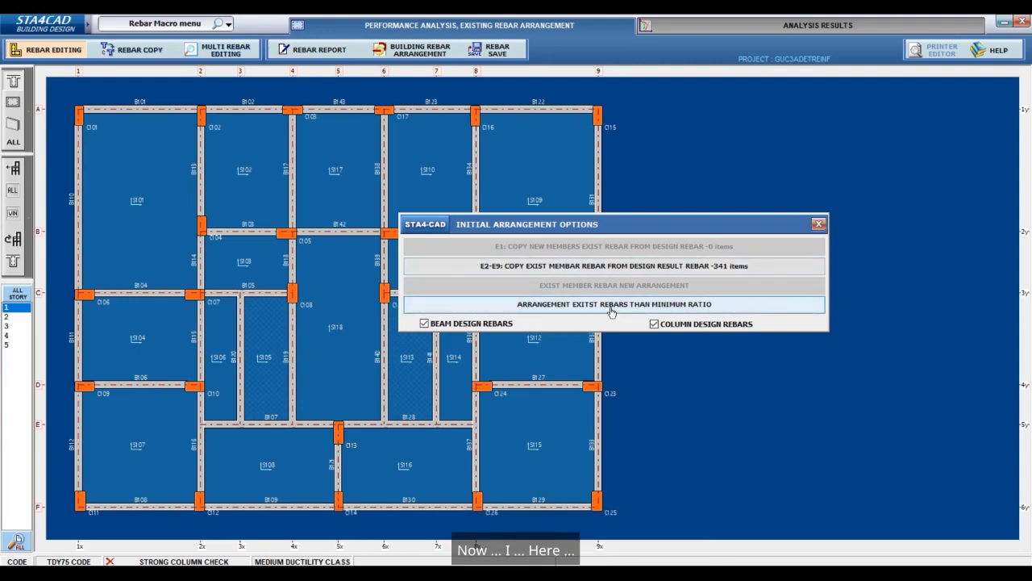
pyautogui.click(474, 307)
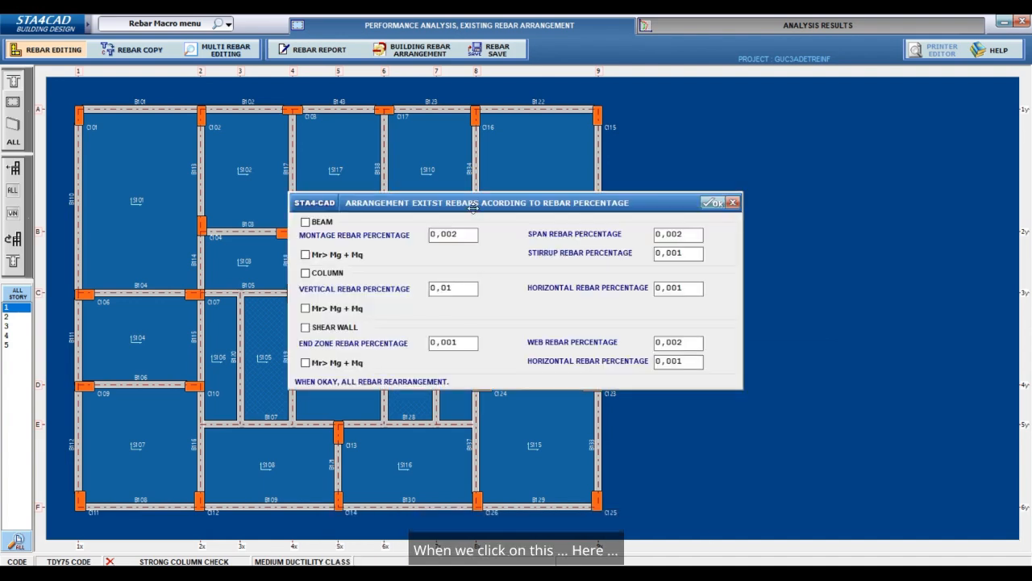
pyautogui.moveTo(478, 209); pyautogui.dragTo(423, 233)
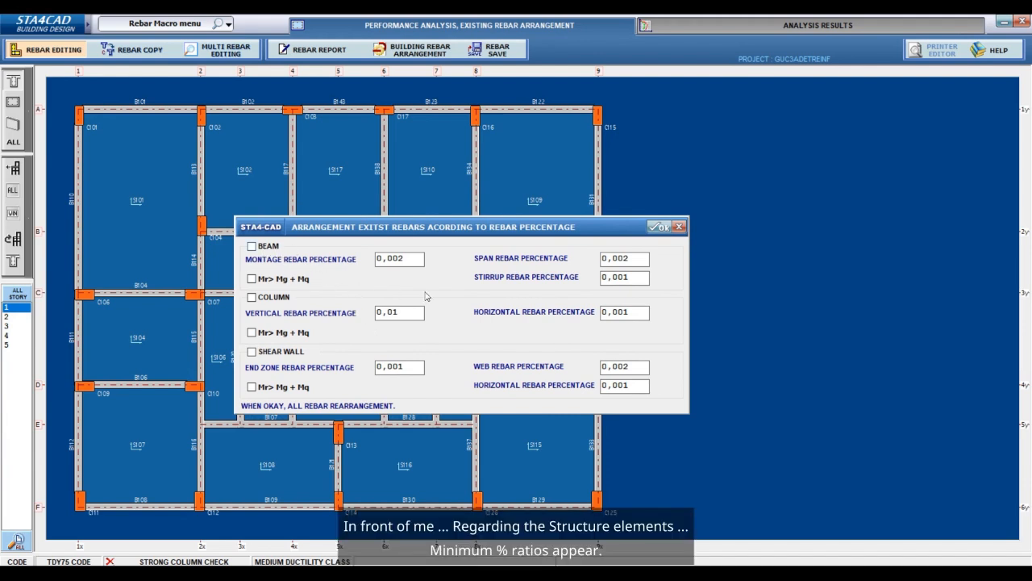
pyautogui.click(416, 312)
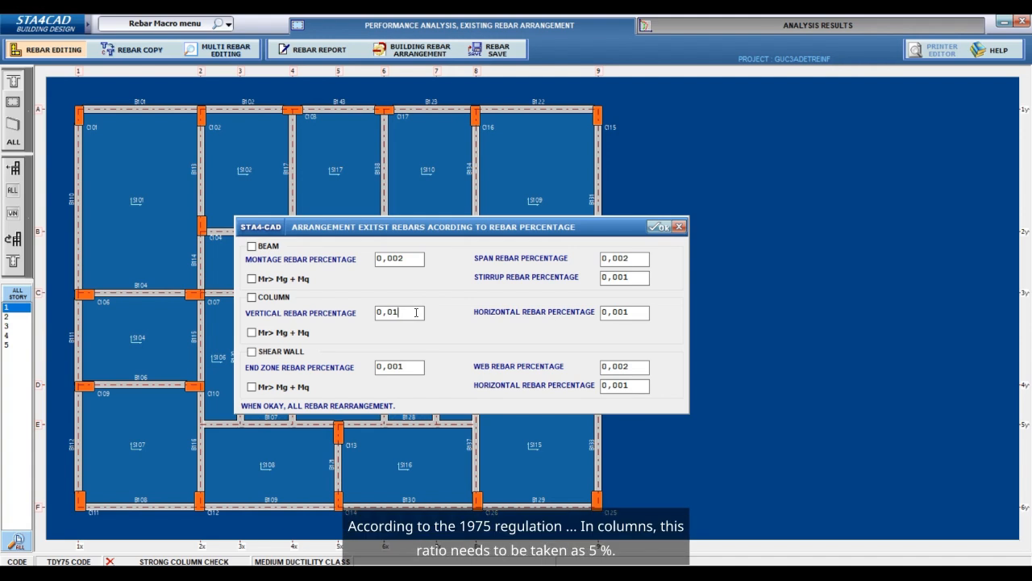
pyautogui.press('BackSpace')
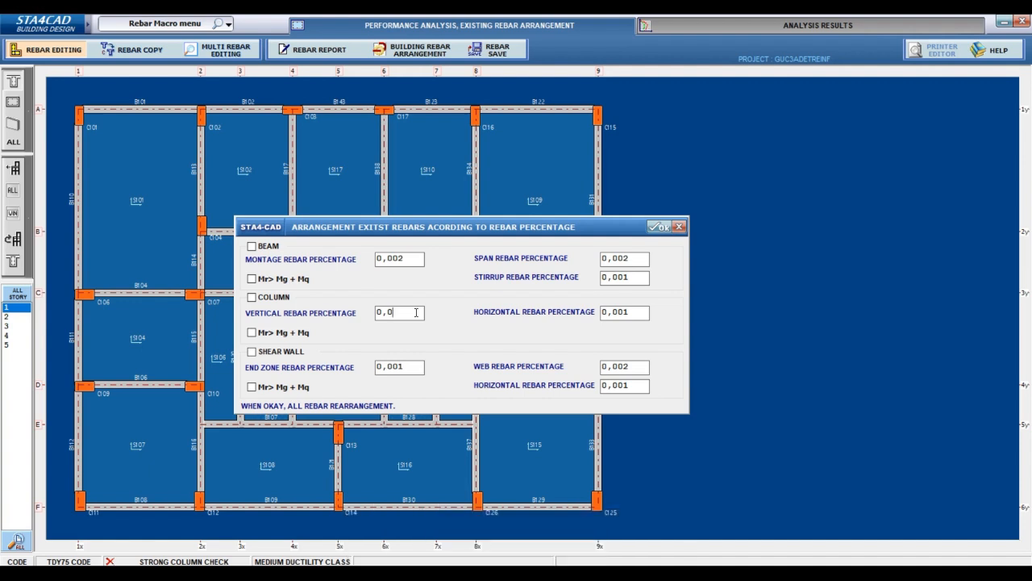
pyautogui.write('05')
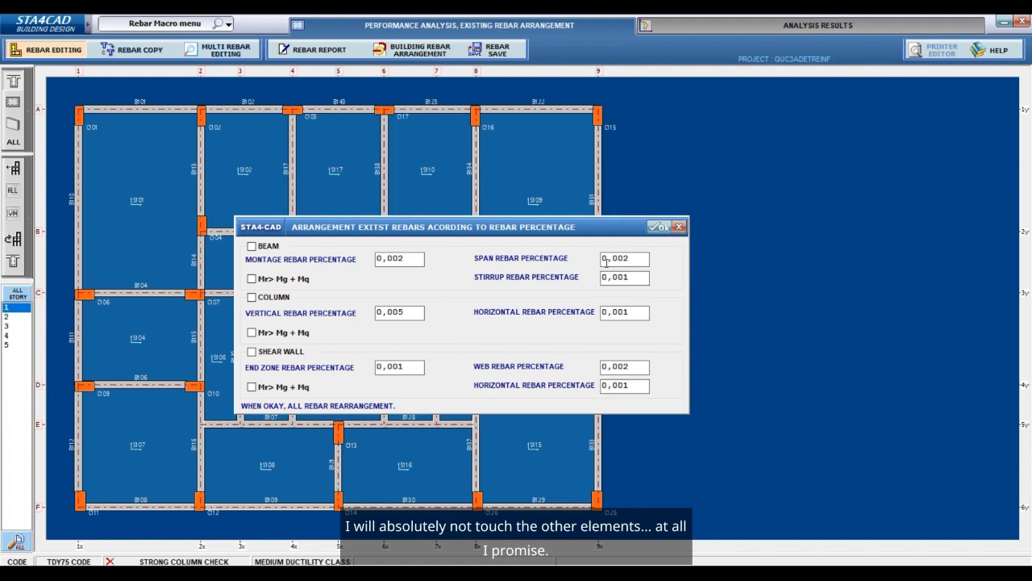
# Include beams, columns and shear walls in the rearrangement, each with the Mr> Mg + Mq condition, and apply it to all rebars
pyautogui.click(252, 247)
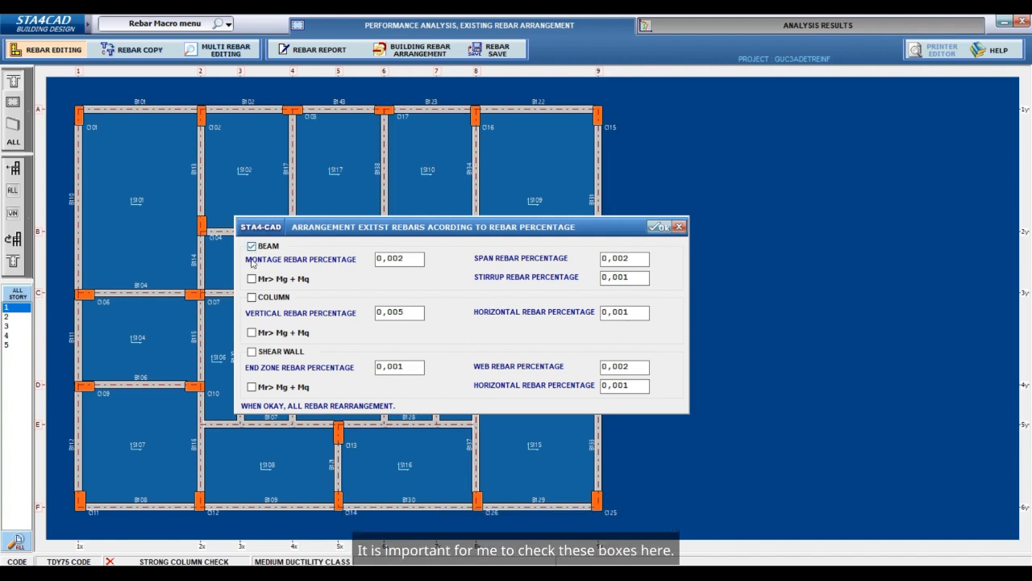
pyautogui.click(252, 279)
pyautogui.click(251, 297)
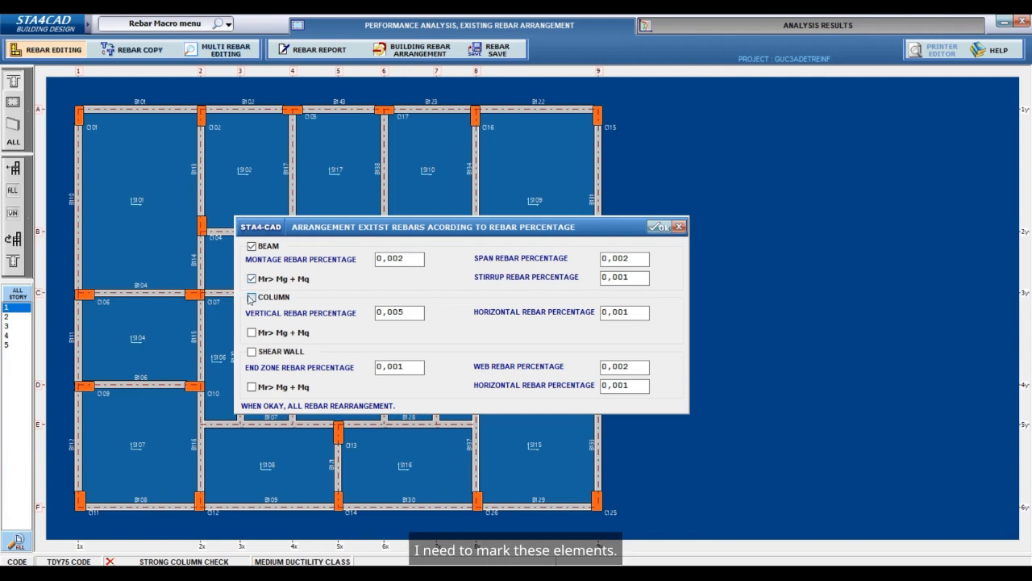
pyautogui.click(251, 332)
pyautogui.click(252, 352)
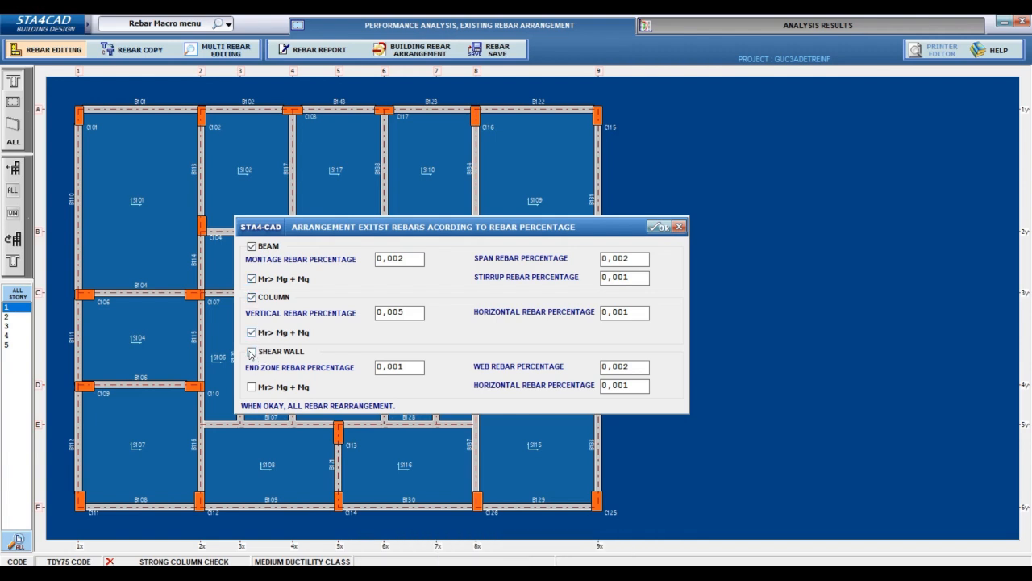
pyautogui.click(252, 388)
pyautogui.click(662, 228)
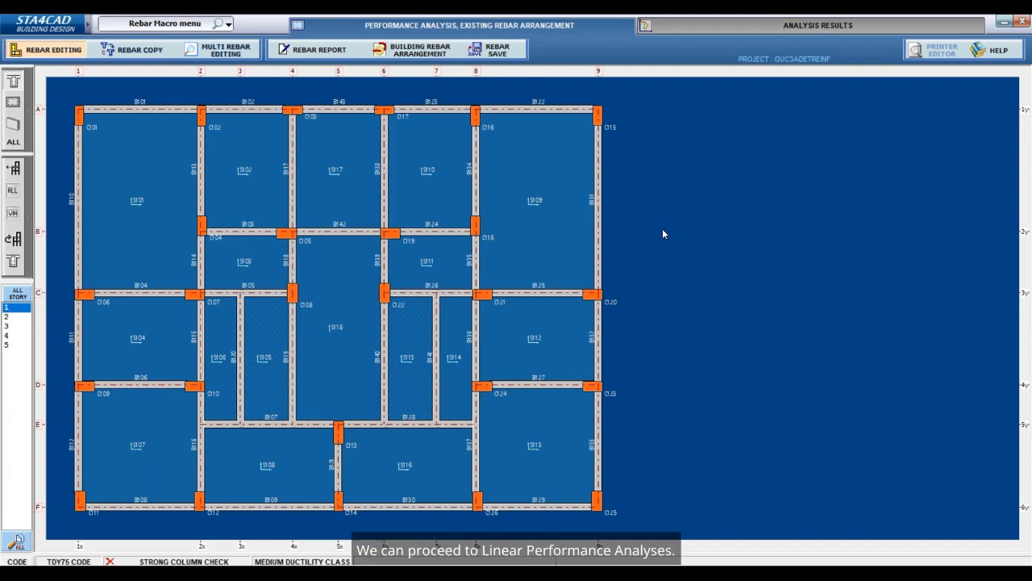
# Return to the project input data through the analysis results and open the project options
pyautogui.click(715, 35)
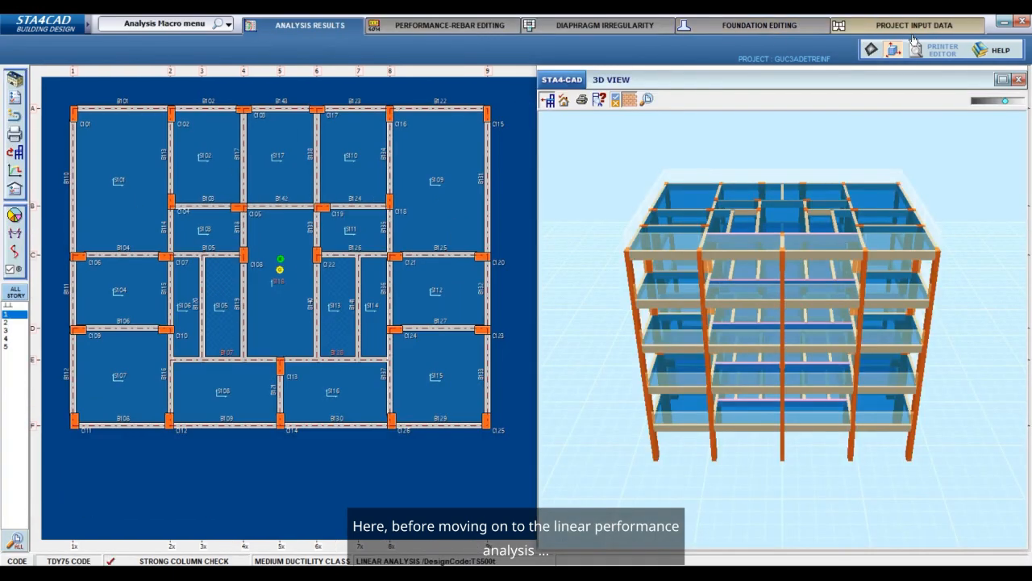
pyautogui.click(915, 32)
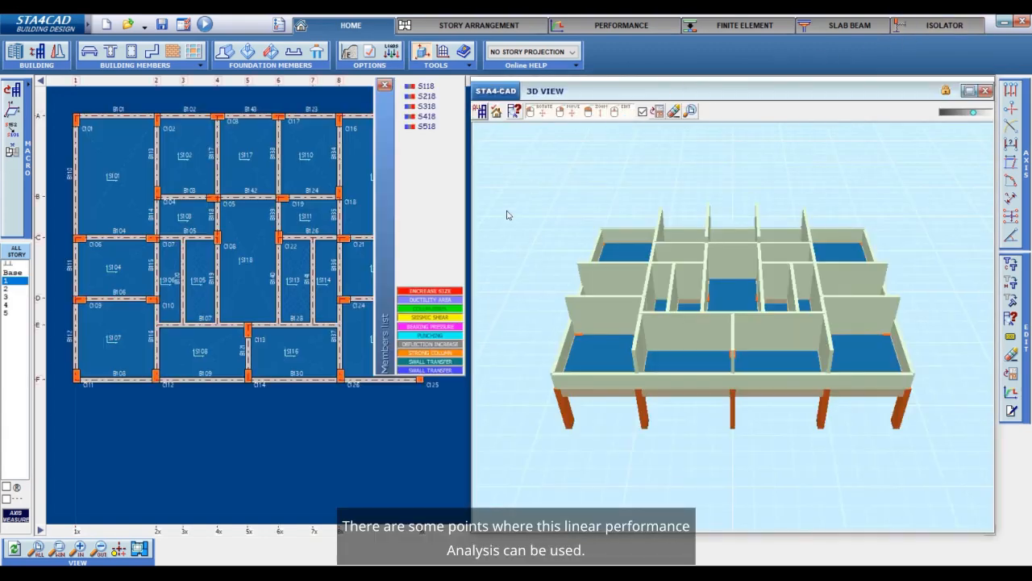
pyautogui.click(385, 86)
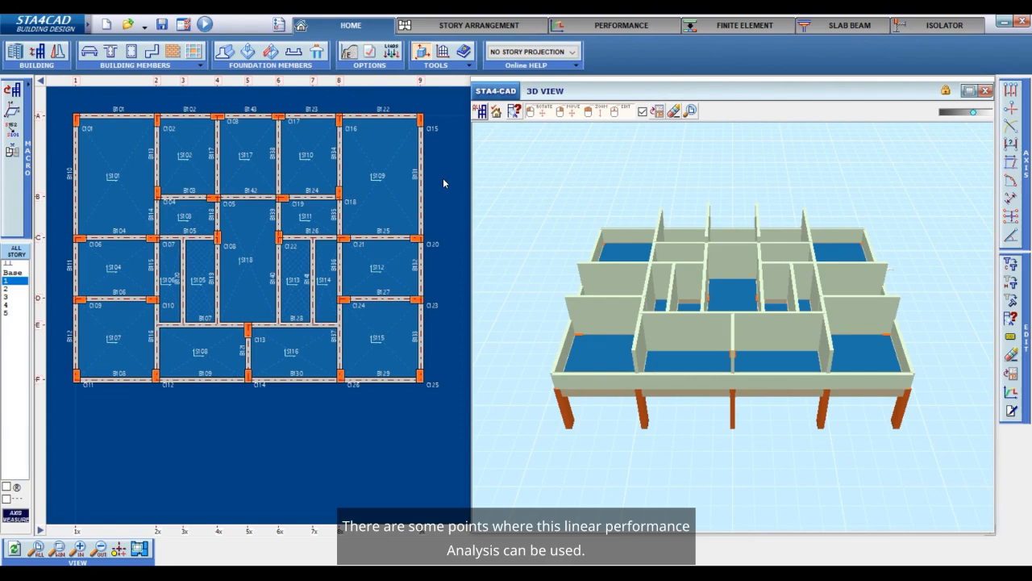
pyautogui.click(372, 58)
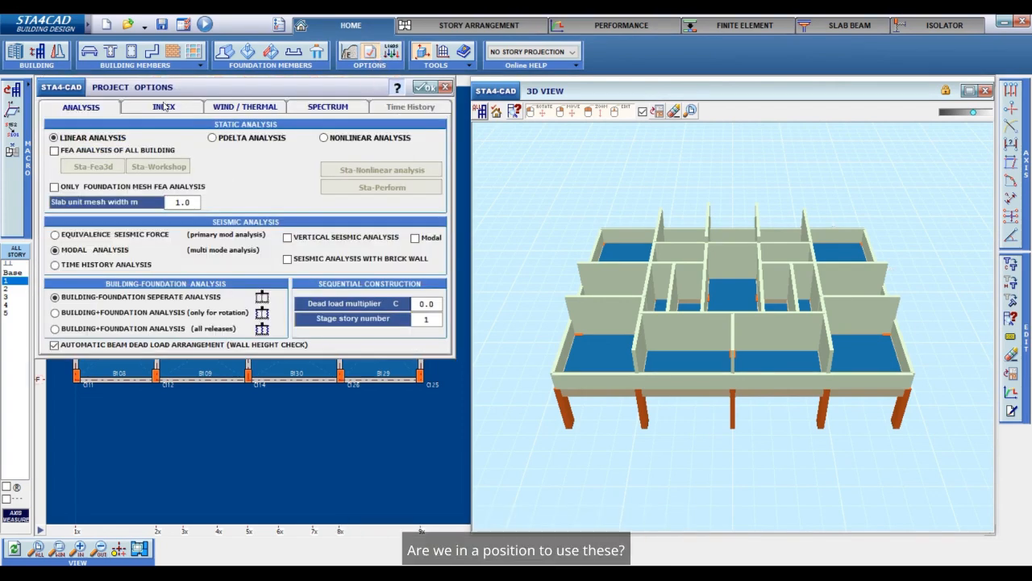
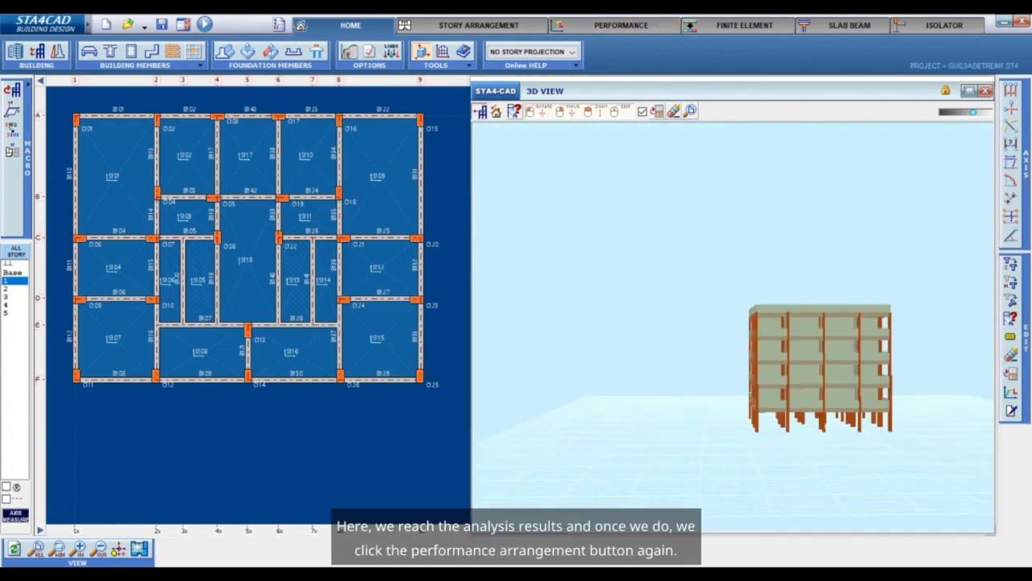
# Go back to the analysis results and reopen the performance rebar editing
pyautogui.moveTo(592, 557)
pyautogui.click(576, 516)
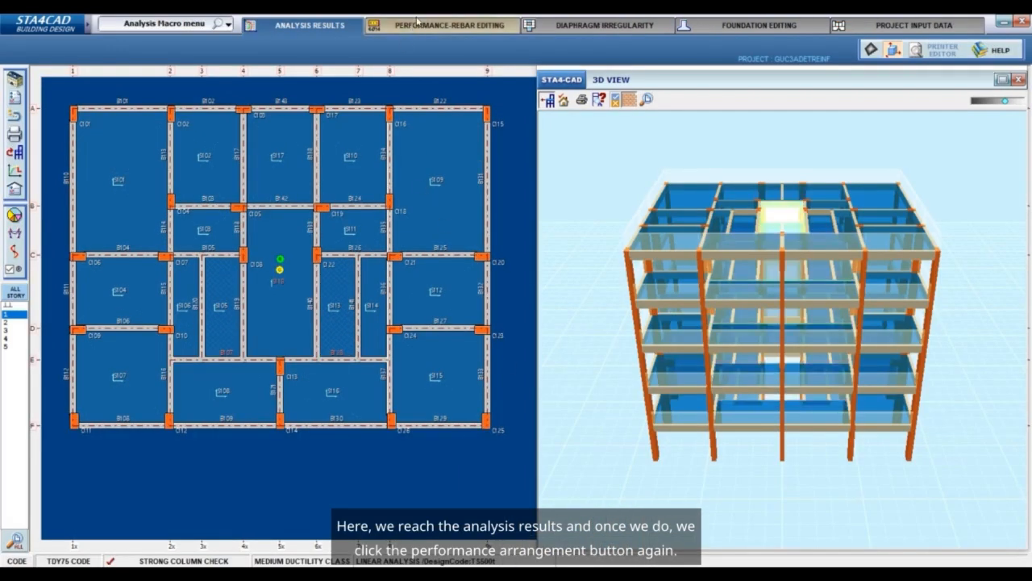
pyautogui.click(452, 29)
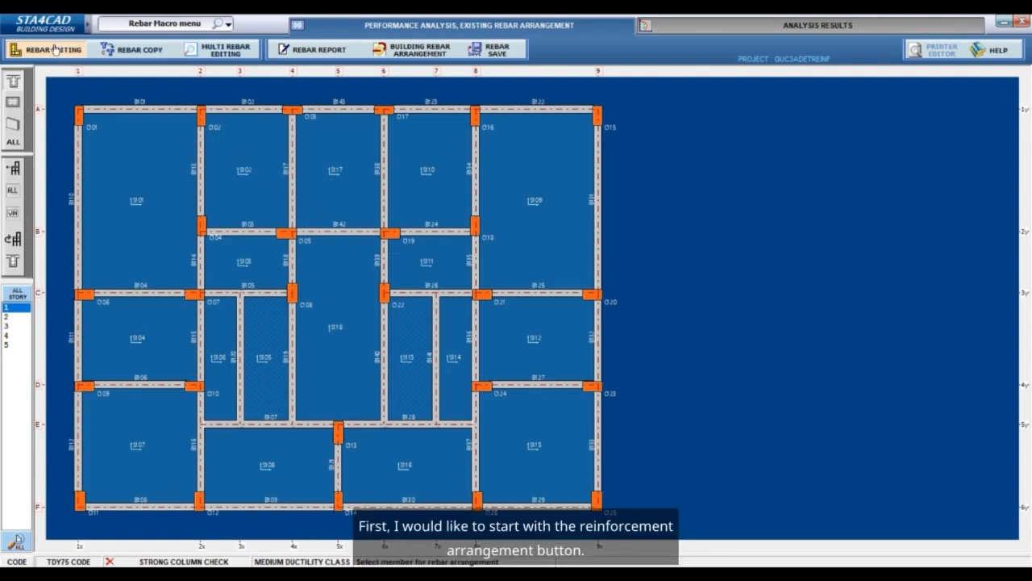
# Open the rebar arrangement of column C102 and examine its stirrup spacing and corrosion ratio
pyautogui.click(201, 121)
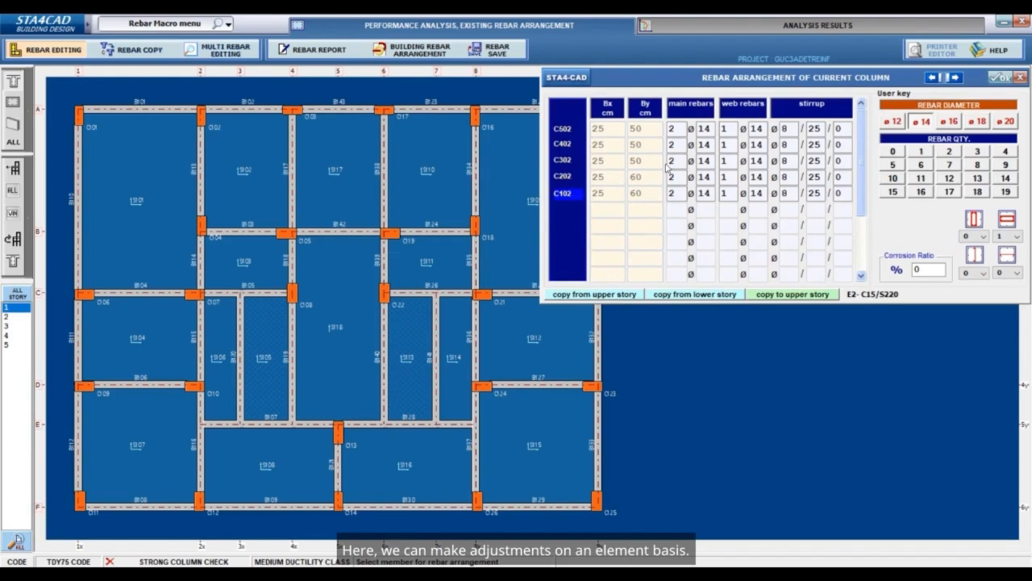
pyautogui.moveTo(762, 80); pyautogui.dragTo(307, 177)
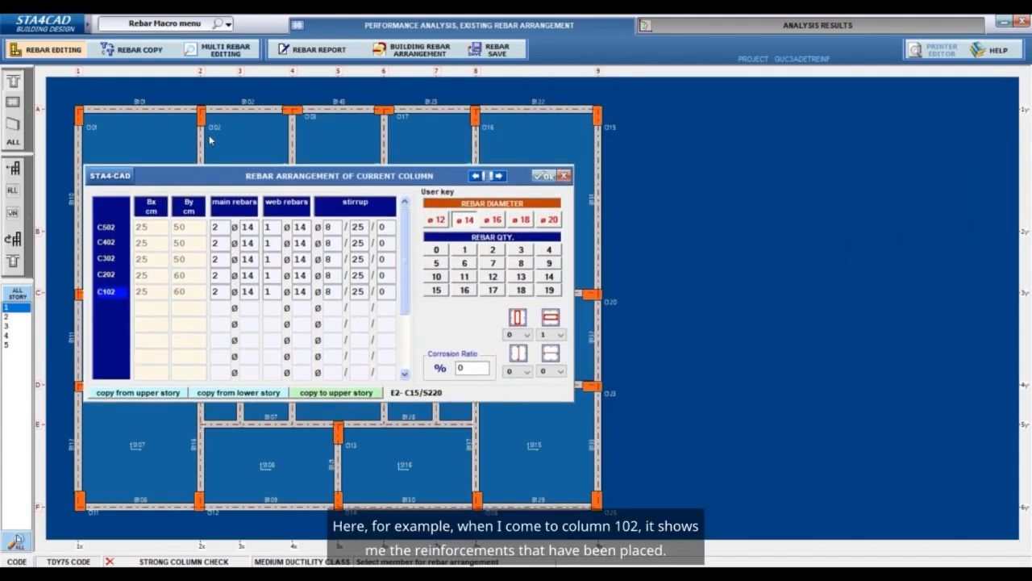
pyautogui.click(364, 291)
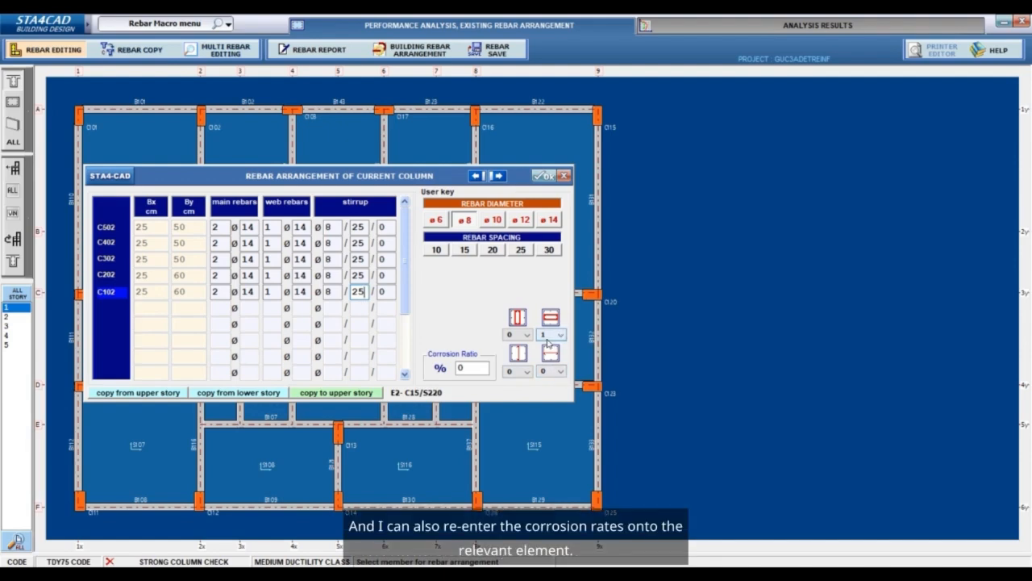
pyautogui.click(471, 368)
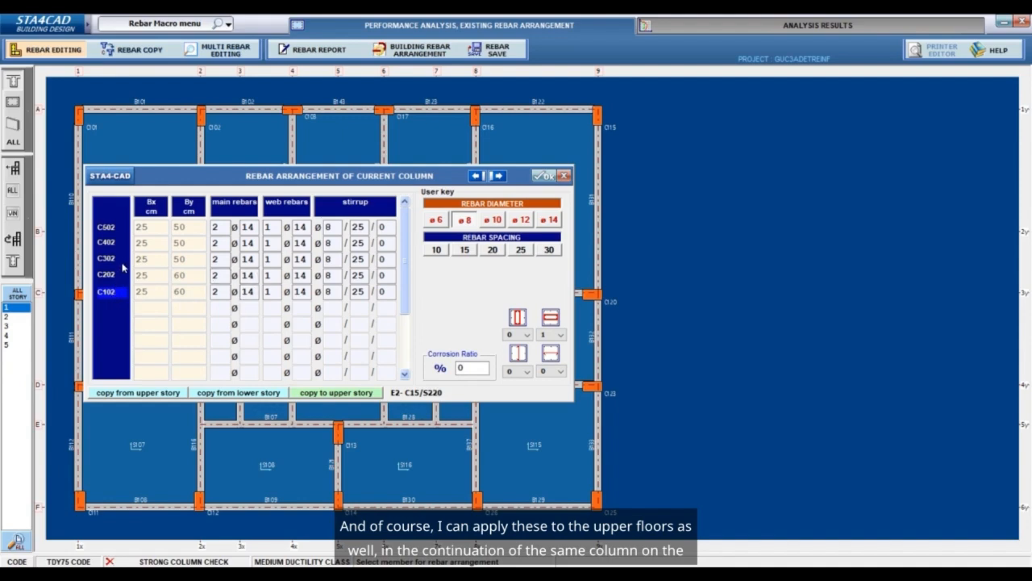
# Set the main rebar diameter to Ø16 for columns C102, C202, C302, C402 and C502, and accept the arrangement
pyautogui.click(249, 291)
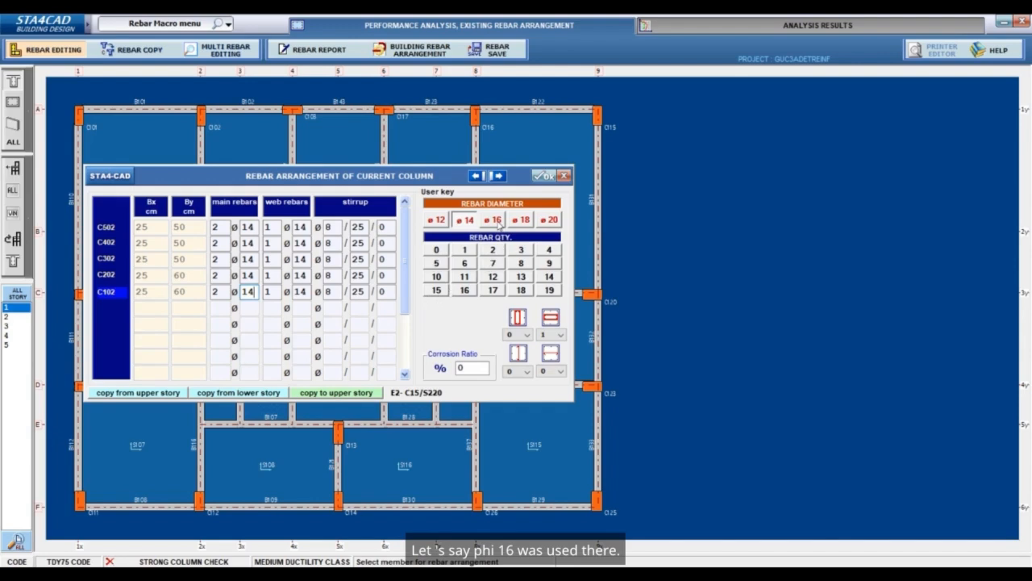
pyautogui.click(495, 221)
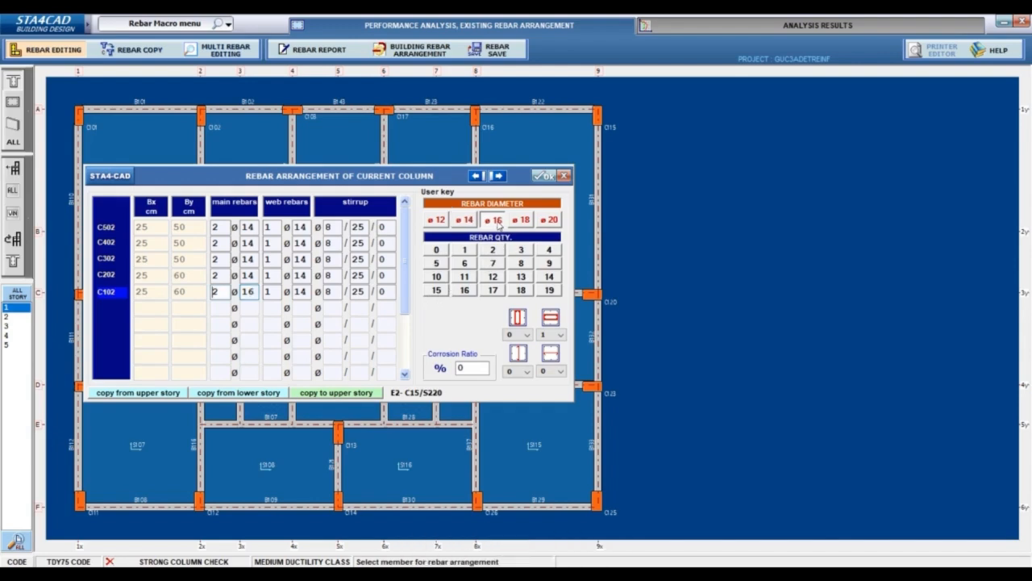
pyautogui.click(216, 275)
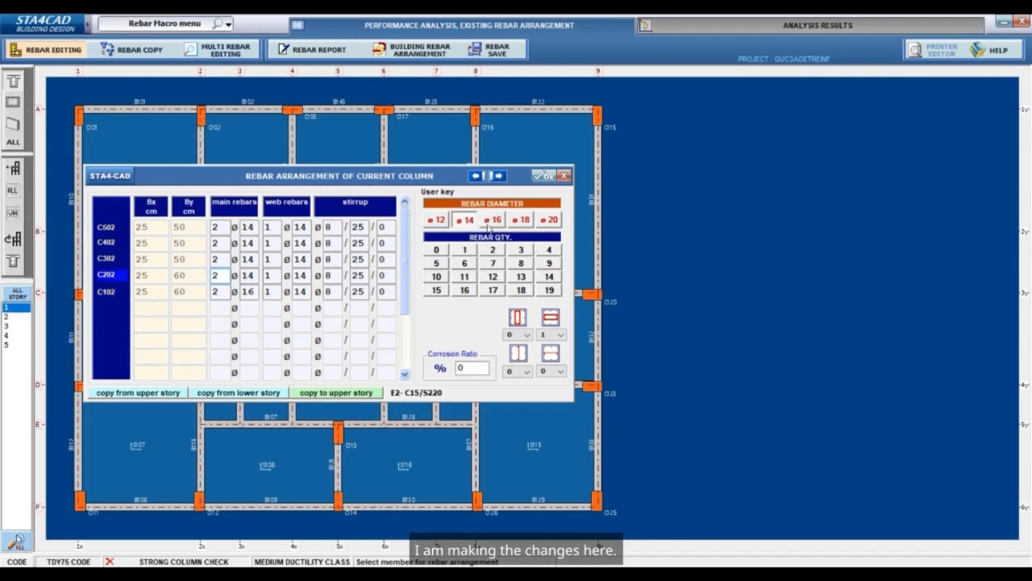
pyautogui.click(494, 221)
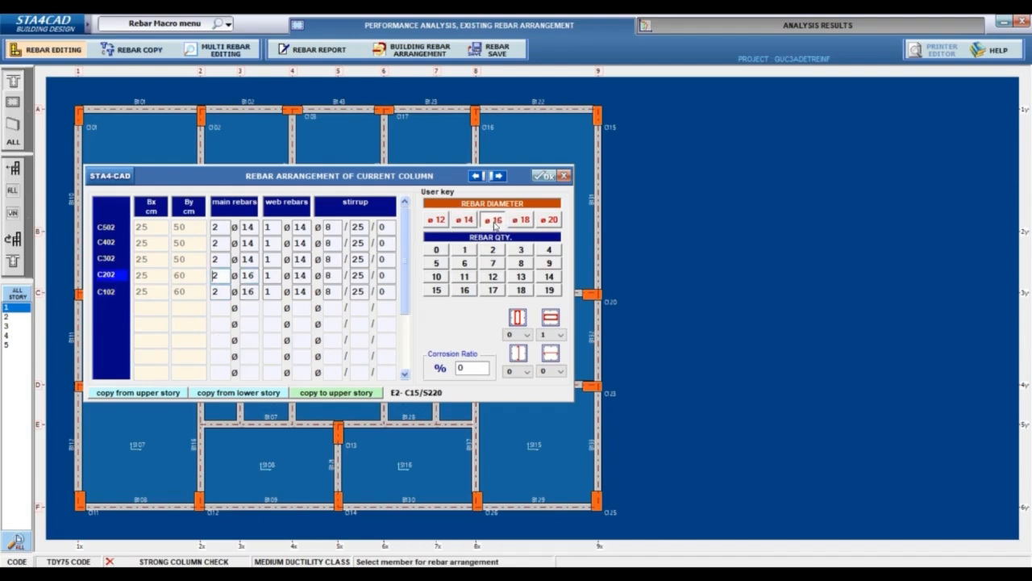
pyautogui.click(257, 258)
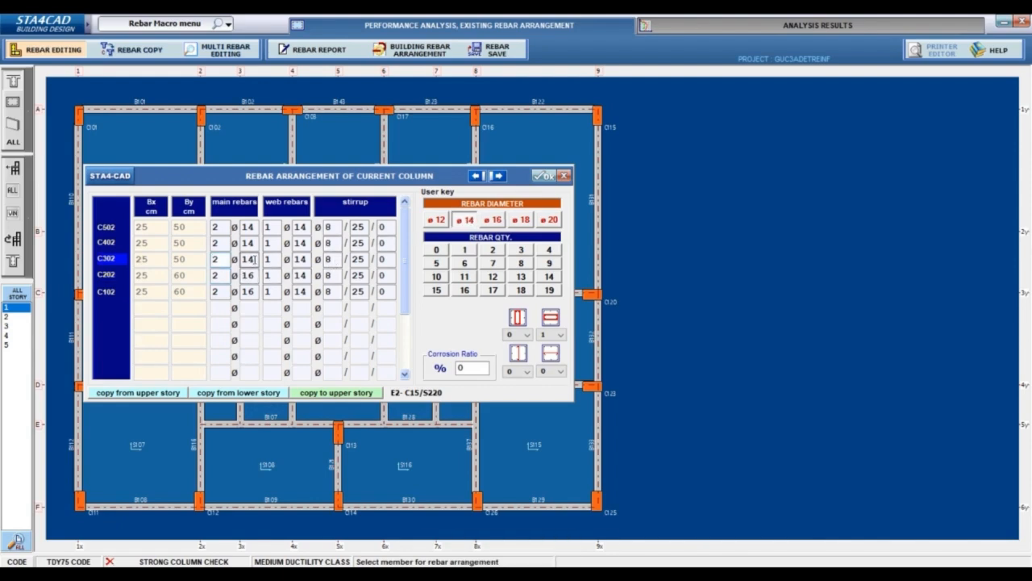
pyautogui.click(494, 220)
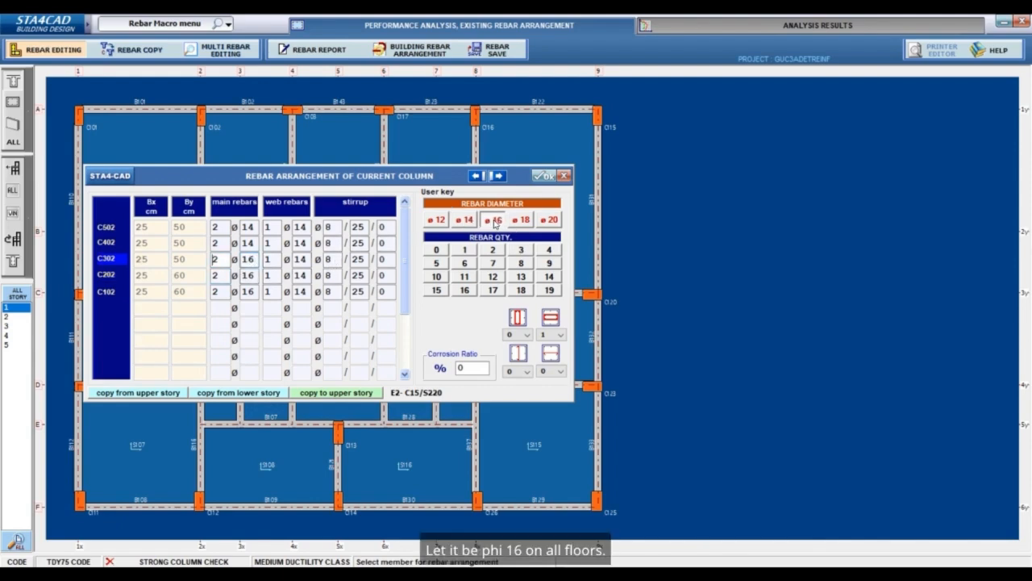
pyautogui.click(284, 243)
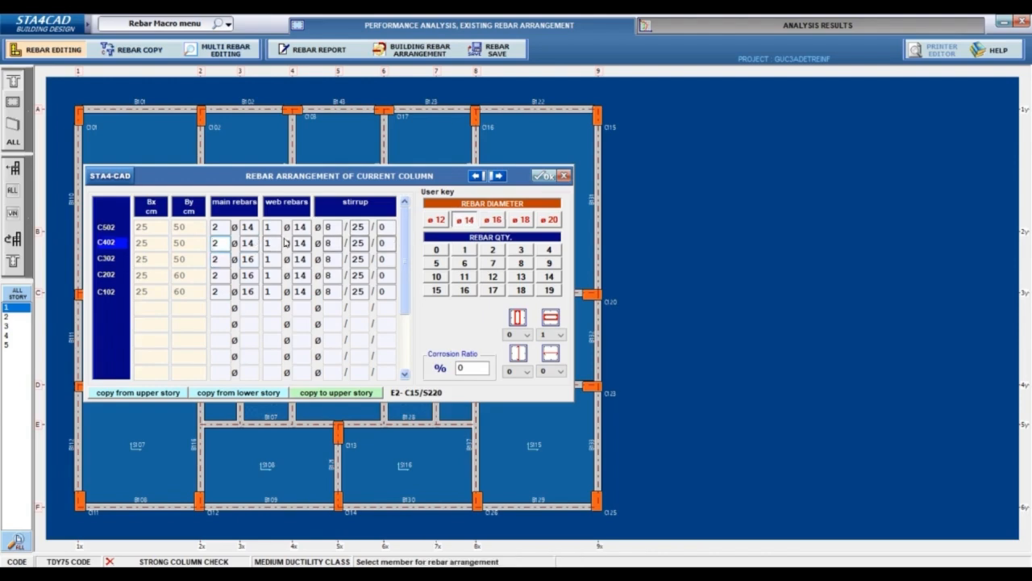
pyautogui.click(495, 219)
pyautogui.click(255, 229)
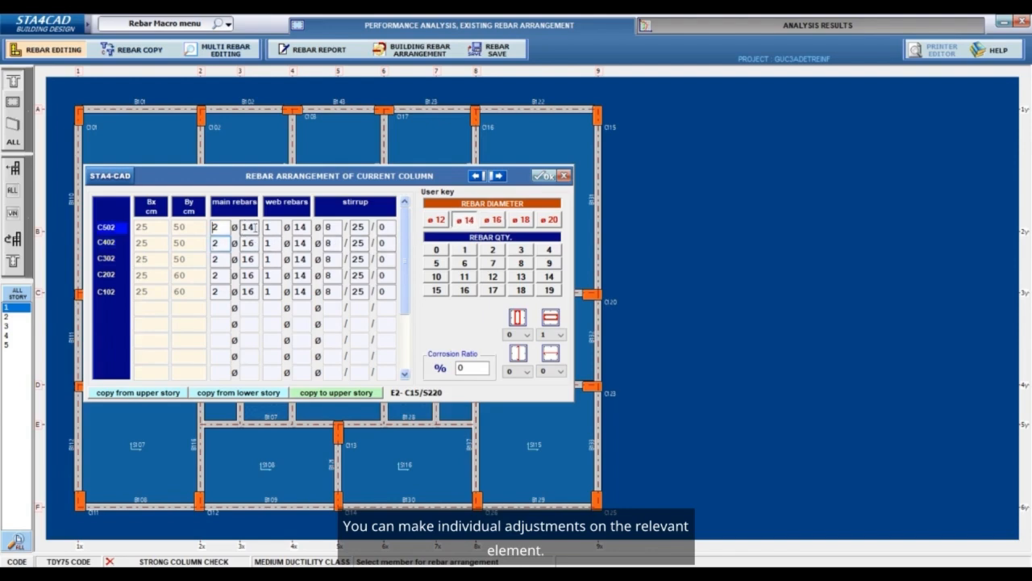
pyautogui.click(494, 220)
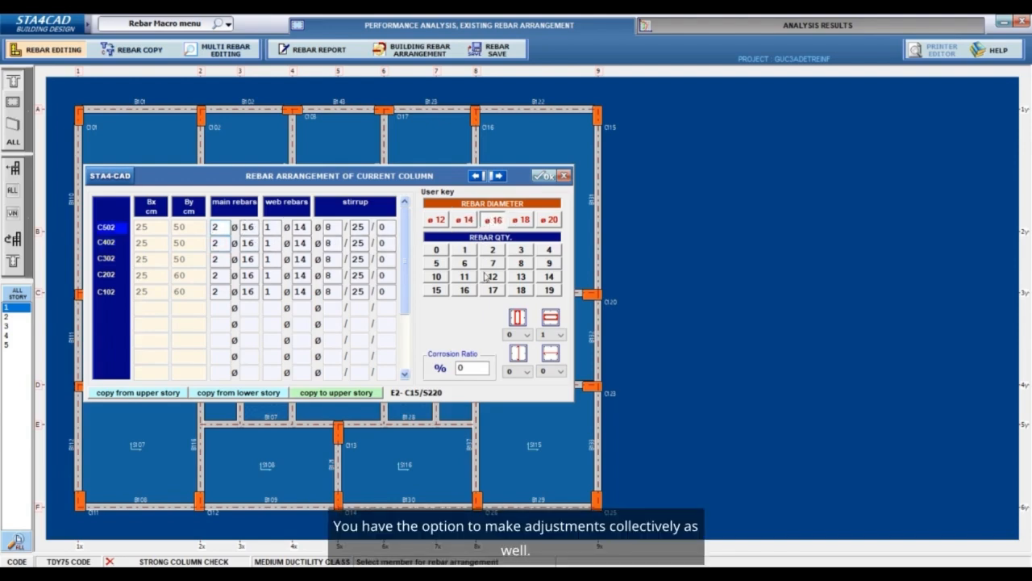
pyautogui.click(541, 176)
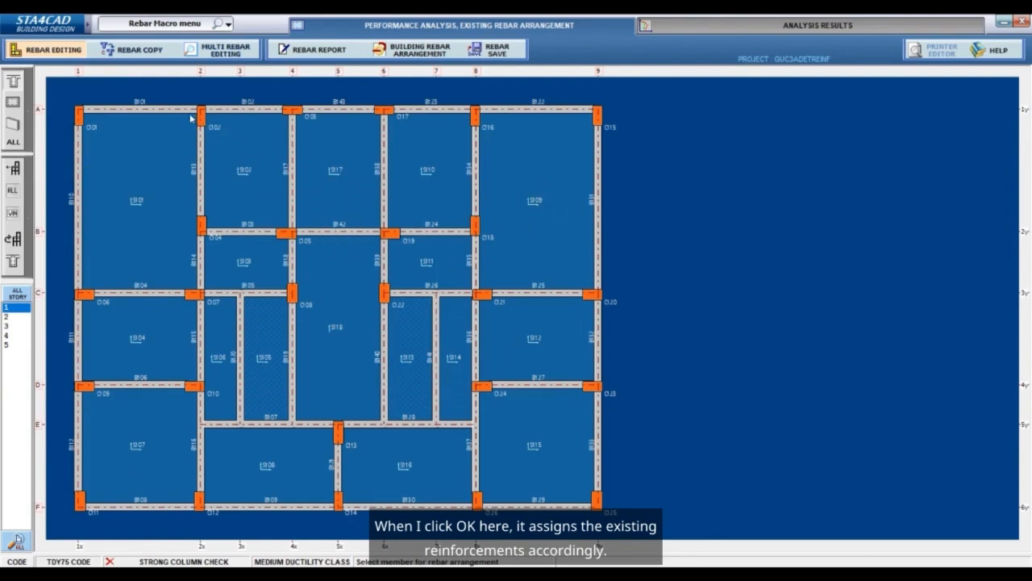
# Reopen the rebar arrangement of column C102 to check its main rebars, and close it without editing
pyautogui.scroll(2, 194, 116)
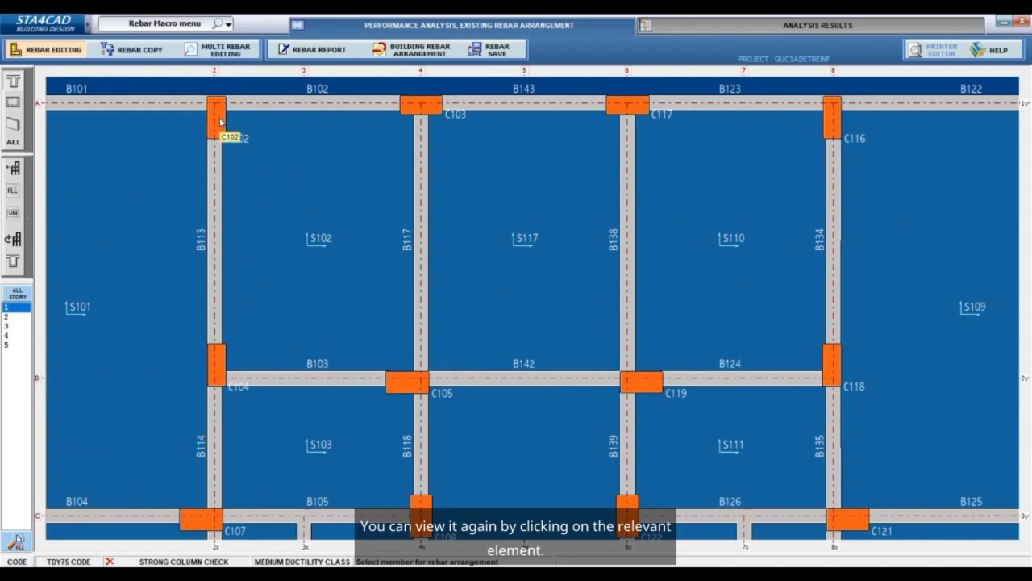
pyautogui.click(221, 121)
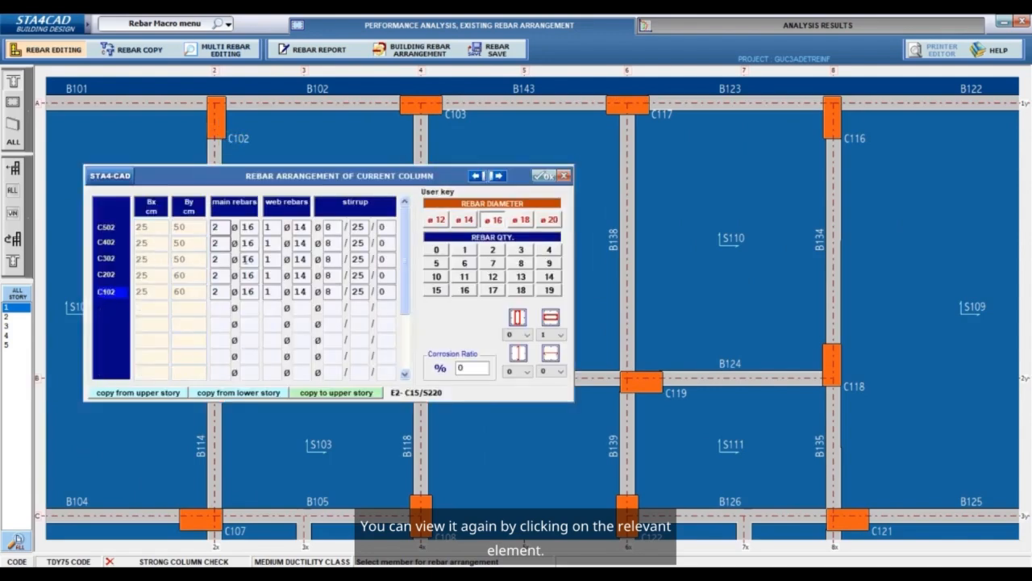
pyautogui.click(563, 176)
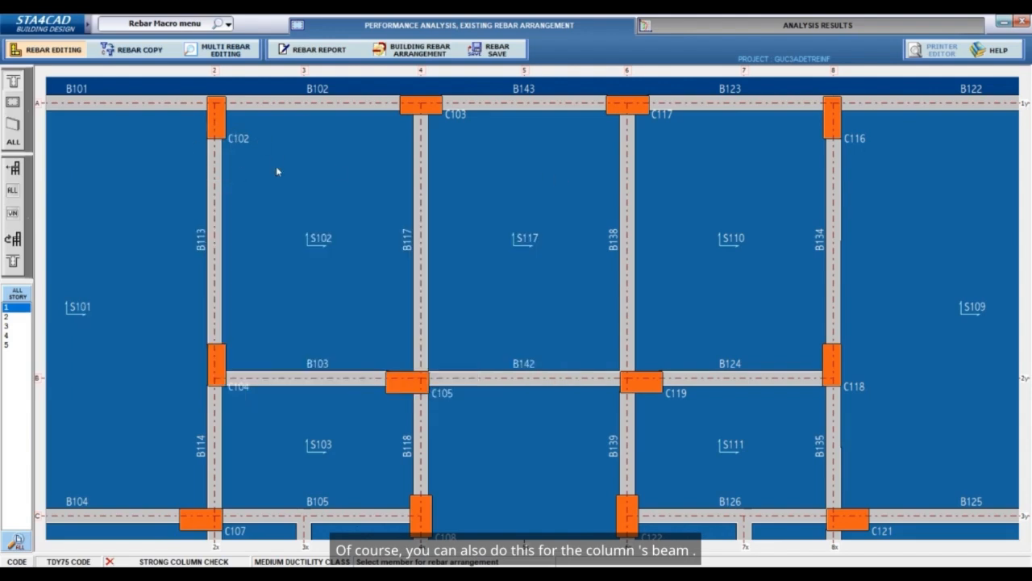
# Set beam B102's montage and straight bars to Ø14 and its stirrup spacing to 20, and accept the existing rebar
pyautogui.click(322, 105)
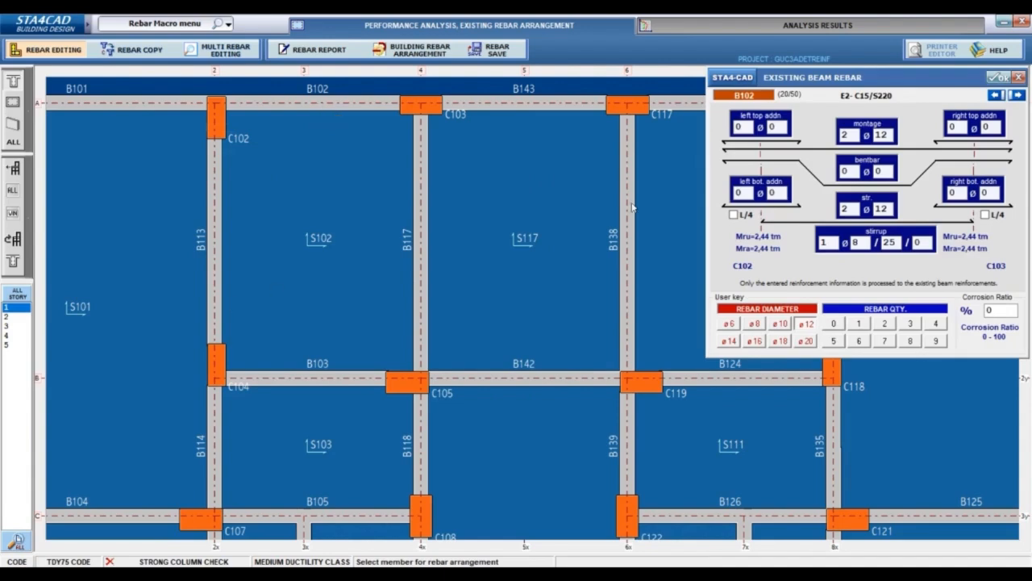
pyautogui.moveTo(704, 139); pyautogui.dragTo(381, 192)
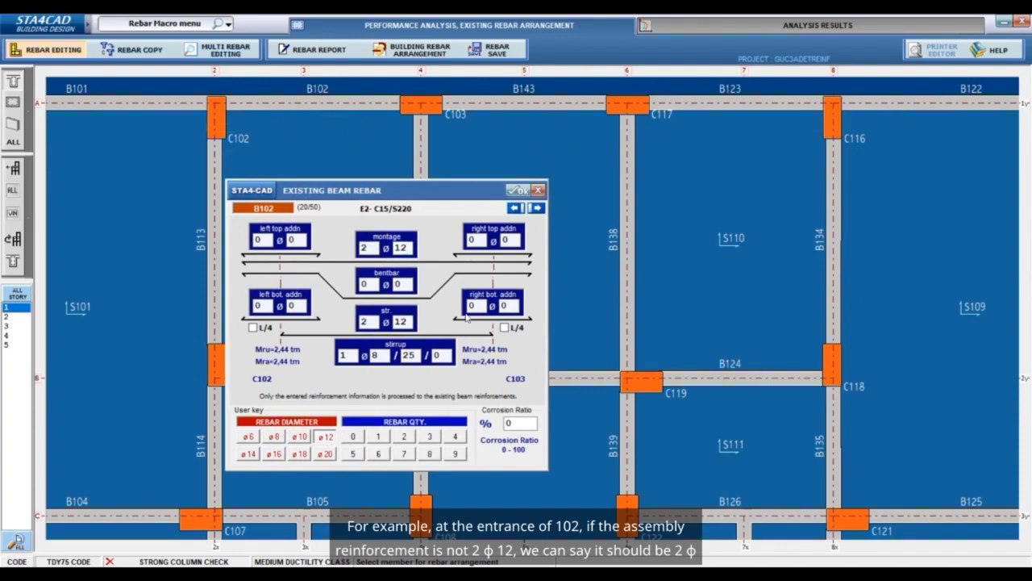
pyautogui.click(249, 454)
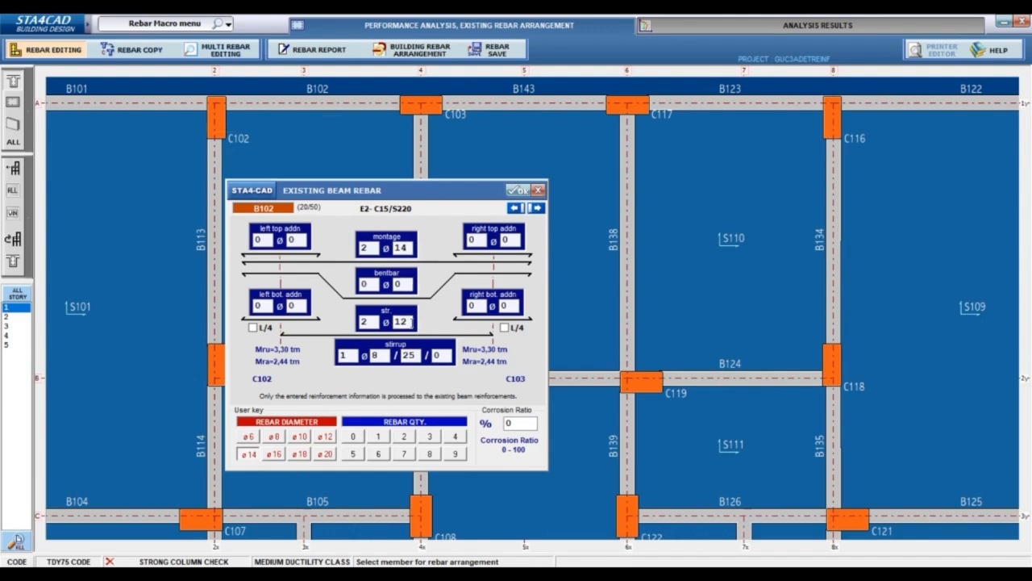
pyautogui.click(409, 321)
pyautogui.click(248, 454)
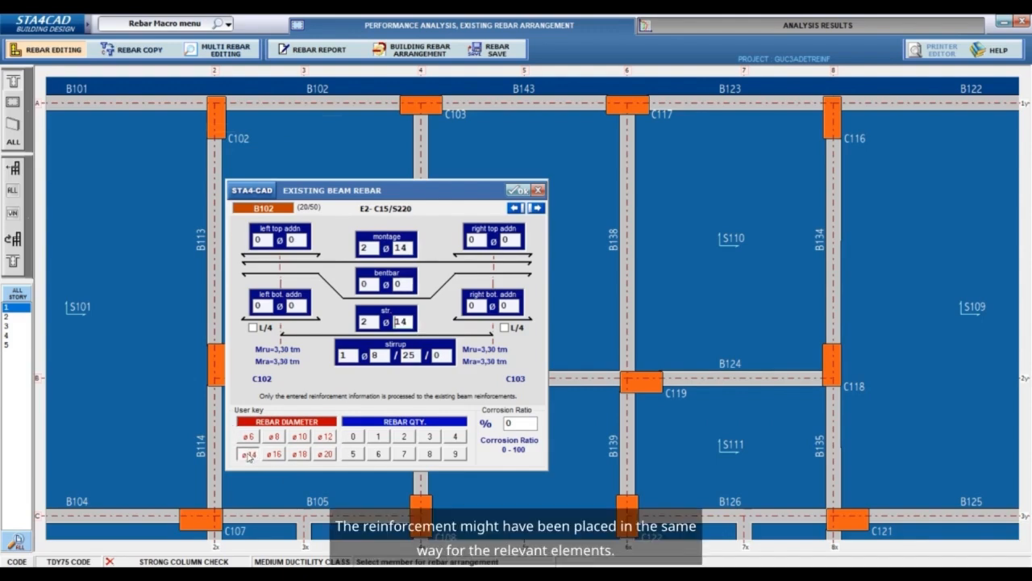
pyautogui.click(409, 355)
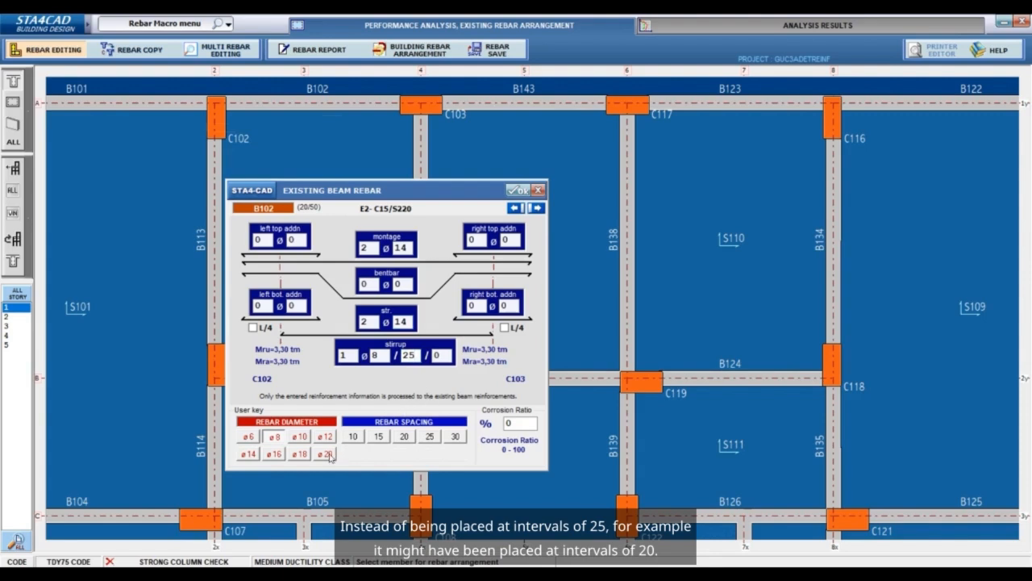
pyautogui.click(404, 436)
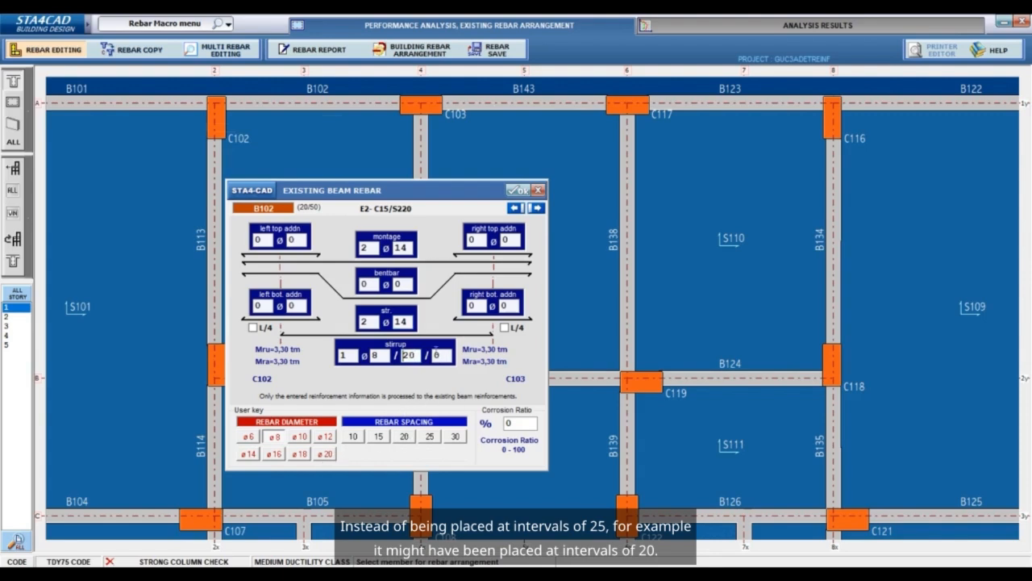
pyautogui.click(519, 191)
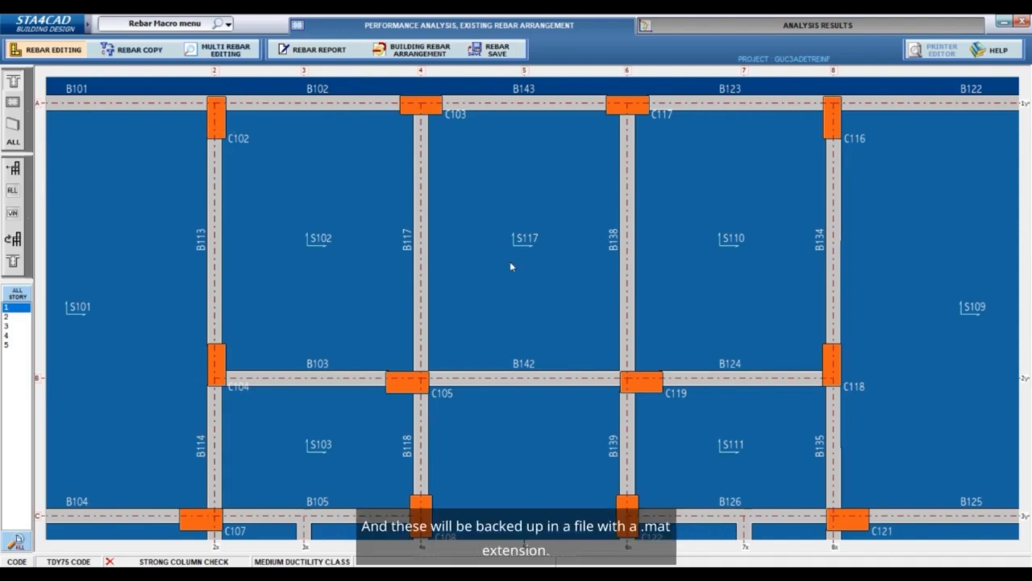
# Copy the rebar of beam B101 to beam B143 and the rebar of beam B123 to beam B124
pyautogui.scroll(-4, 511, 265)
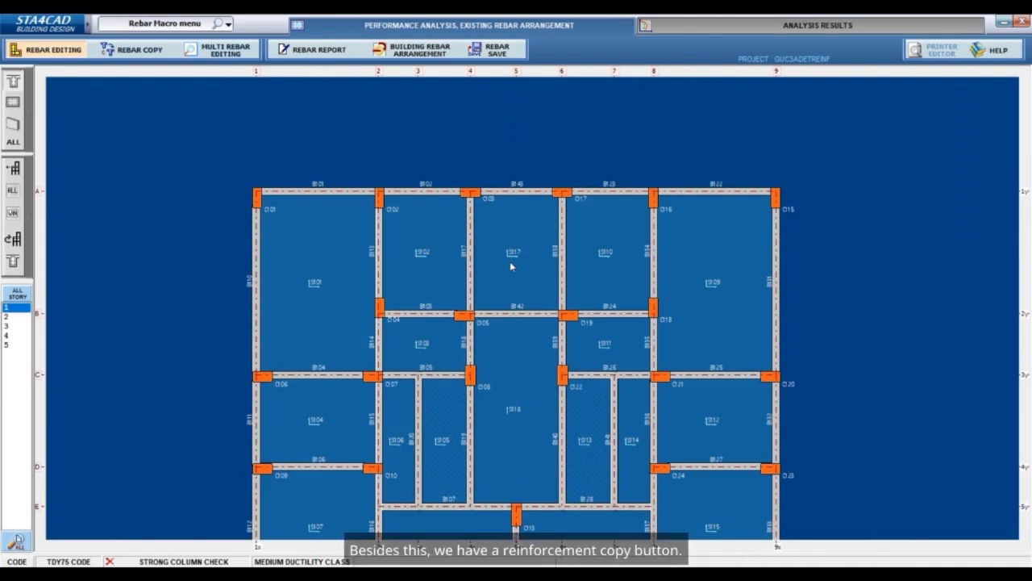
pyautogui.click(161, 52)
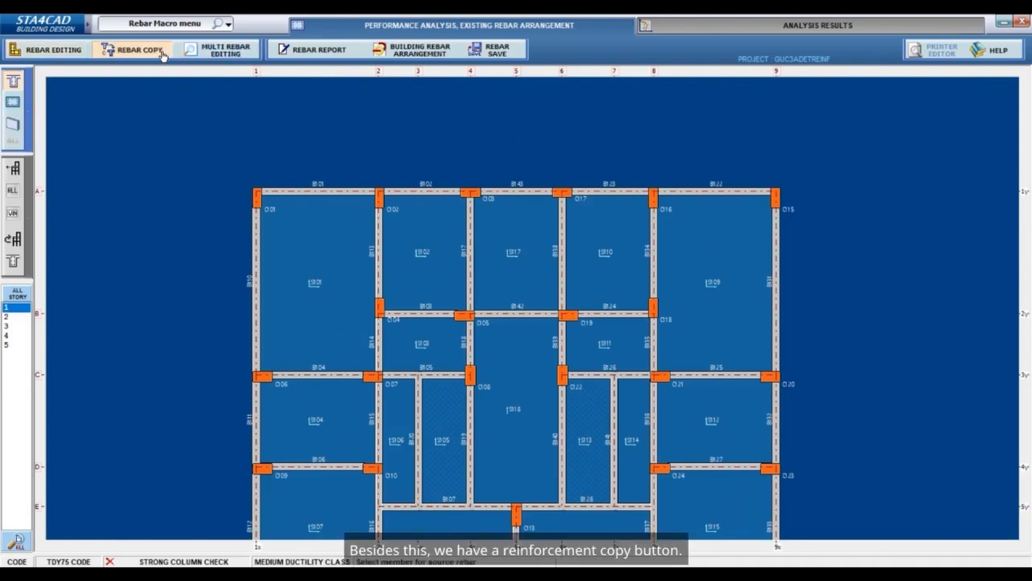
pyautogui.click(13, 104)
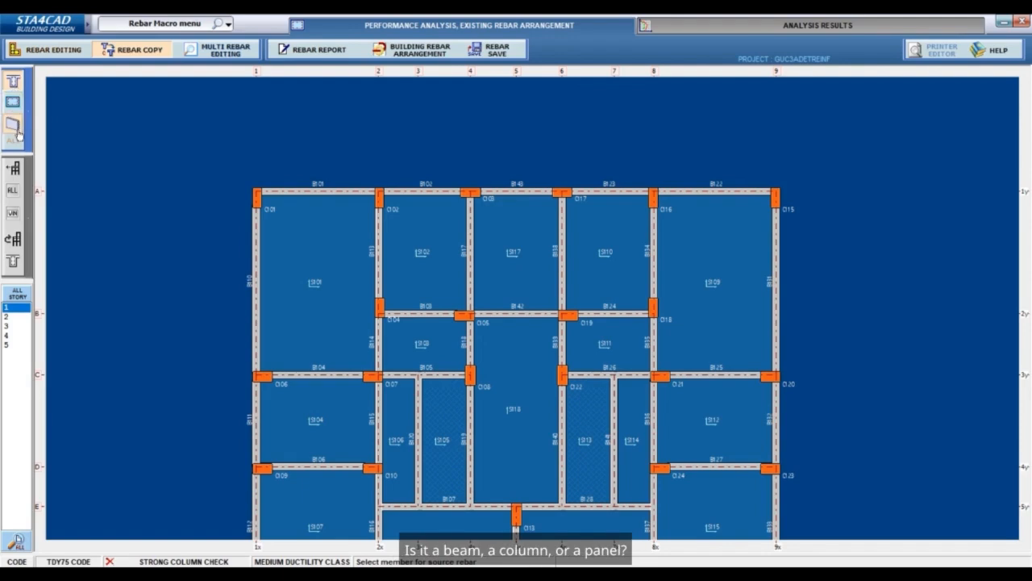
pyautogui.click(326, 194)
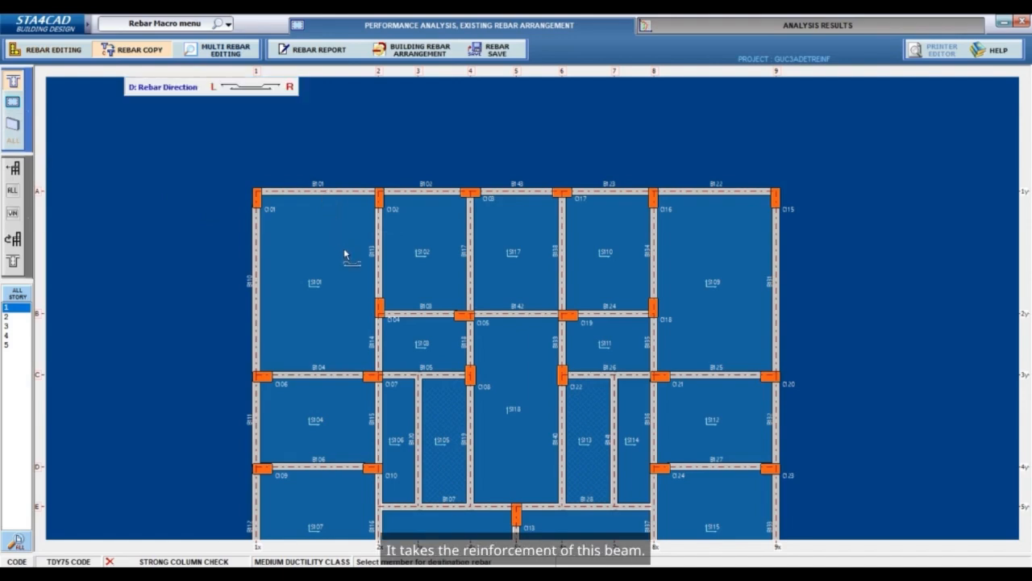
pyautogui.click(526, 193)
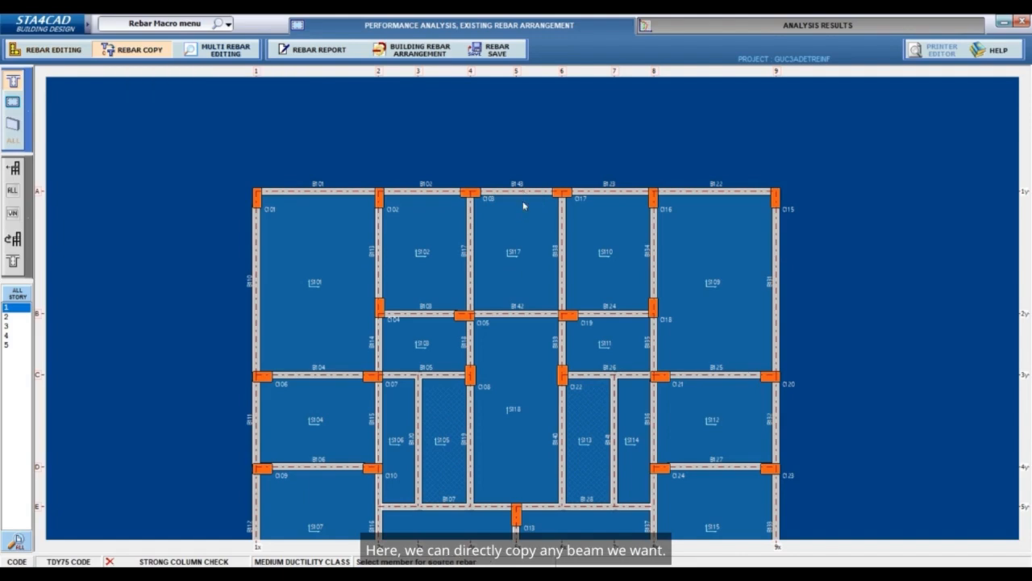
pyautogui.click(631, 192)
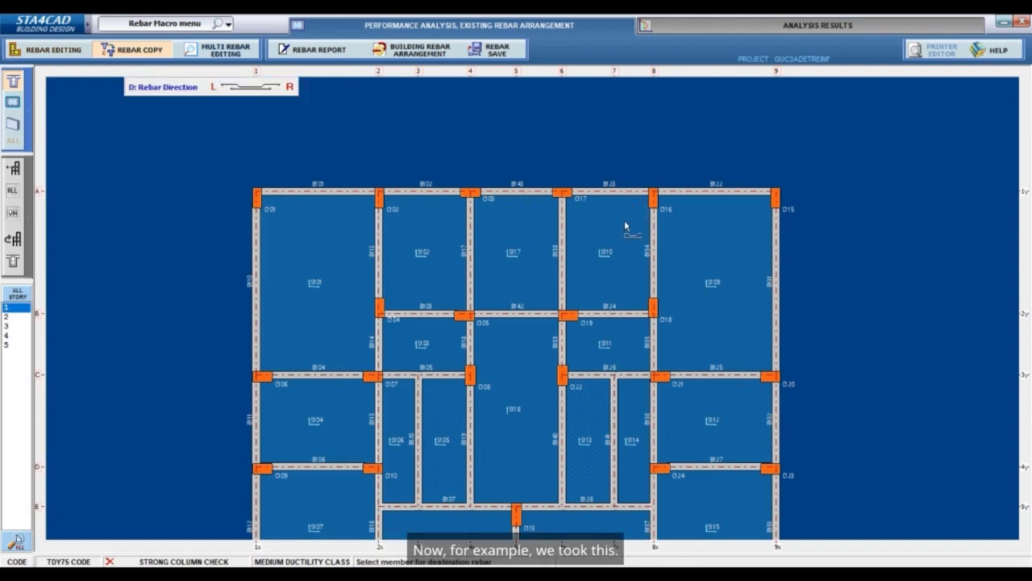
pyautogui.click(614, 314)
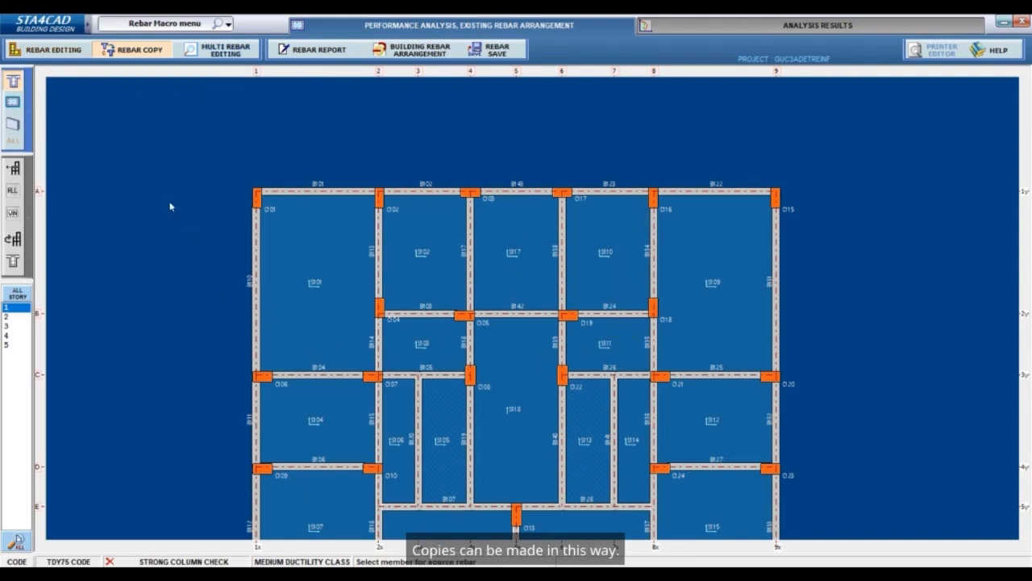
# Copy the rebar of column C104 to columns C105 and C119
pyautogui.click(13, 107)
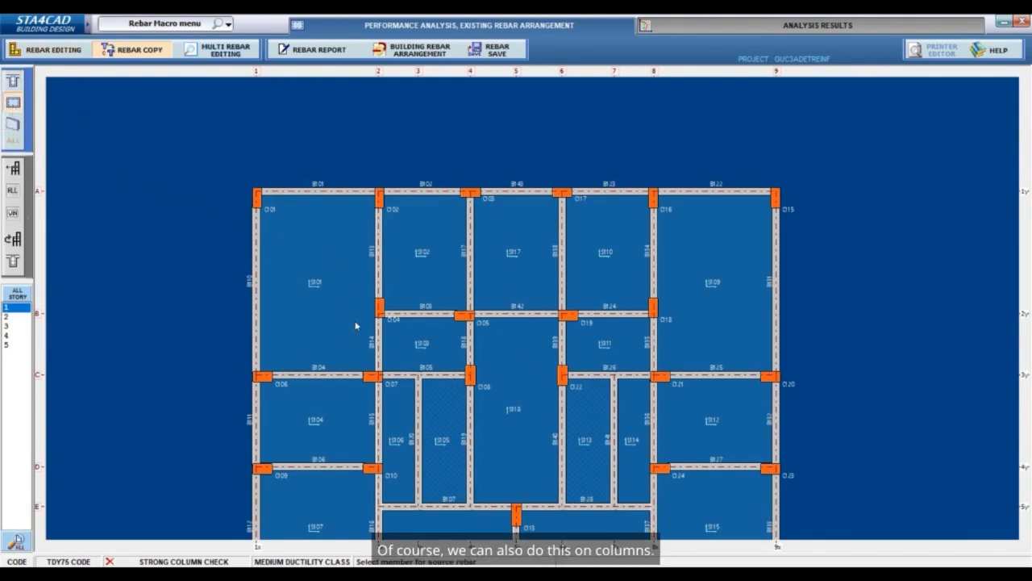
pyautogui.click(379, 313)
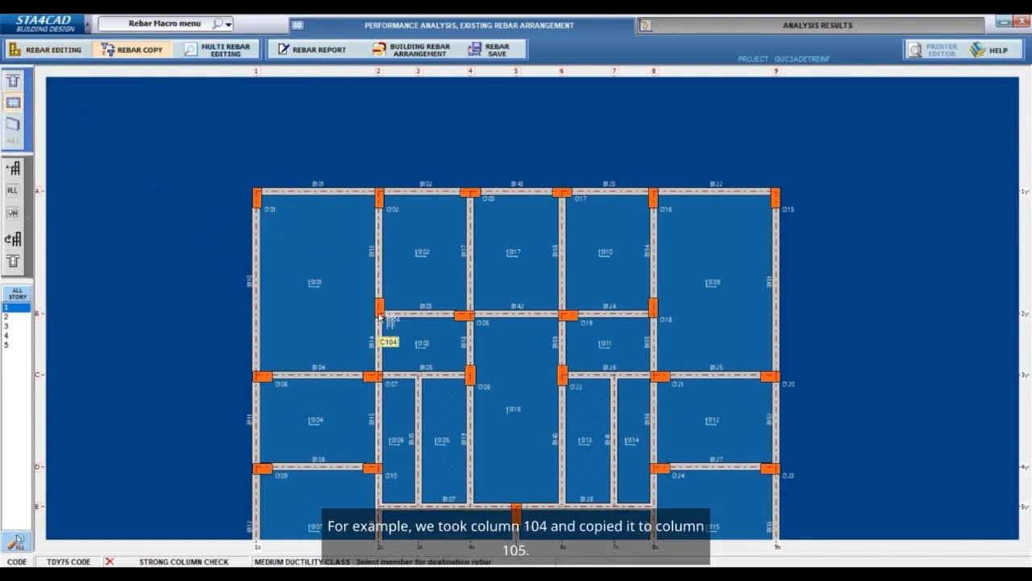
pyautogui.click(468, 325)
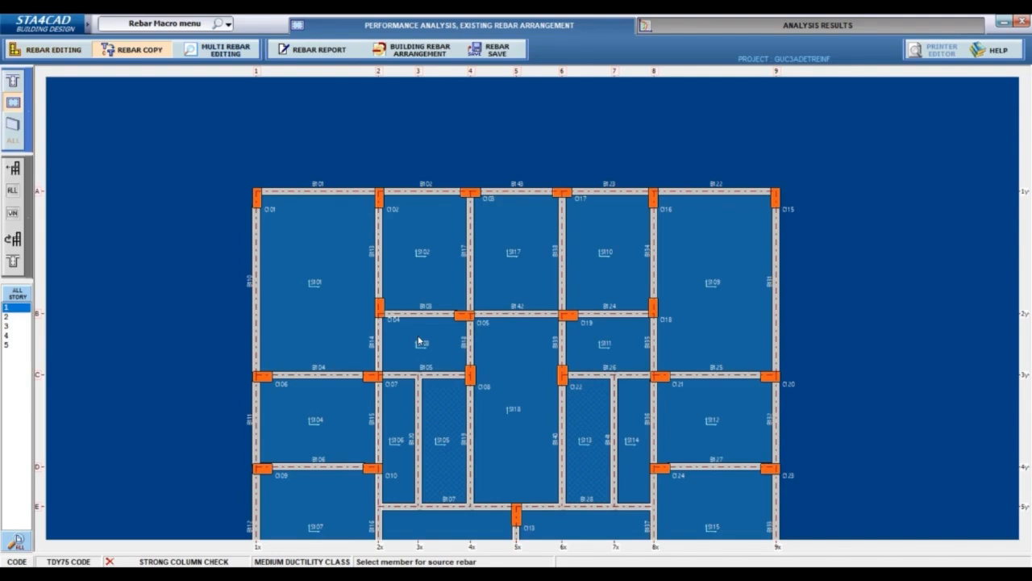
pyautogui.click(382, 314)
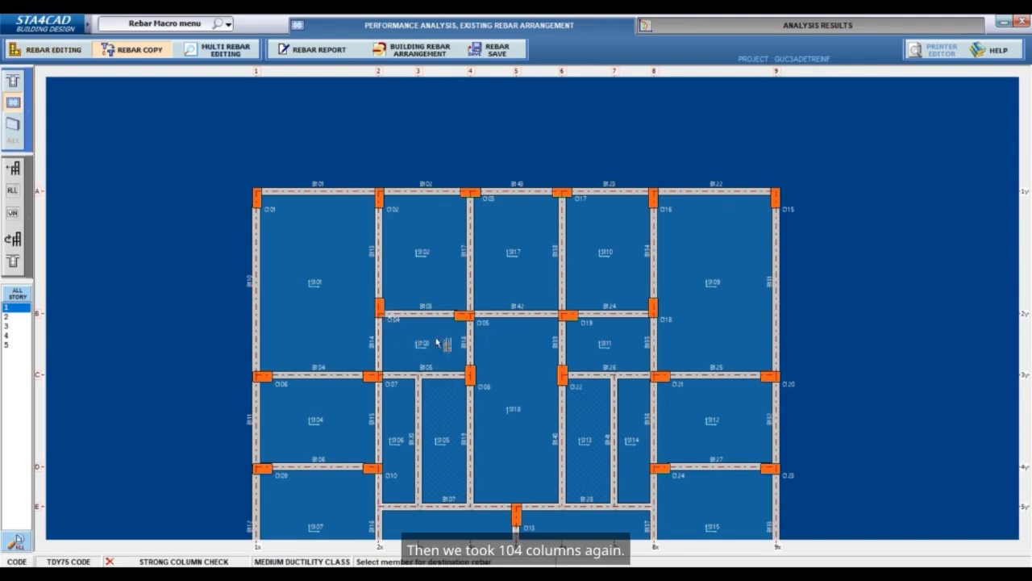
pyautogui.click(569, 328)
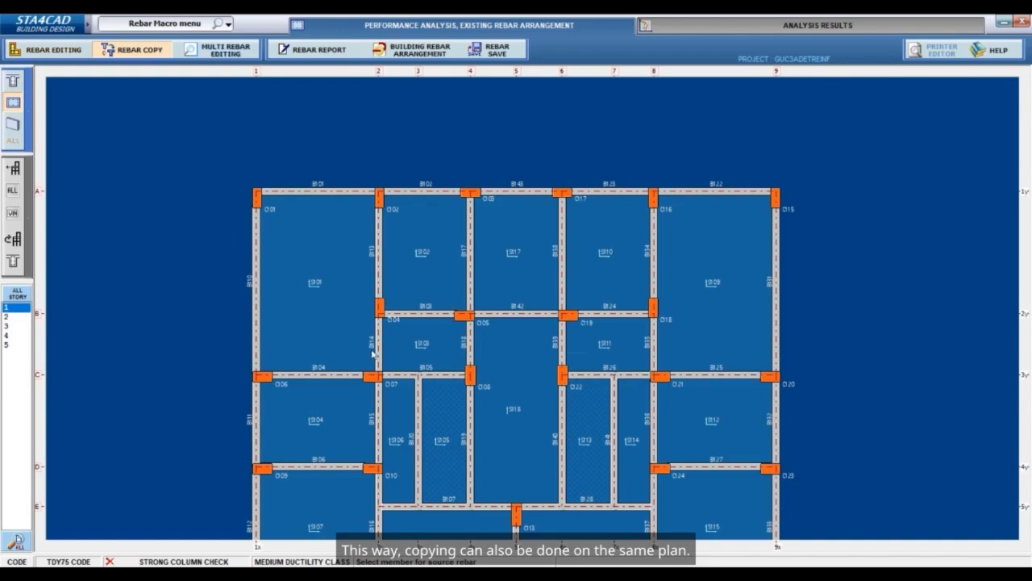
# Start multi rebar editing for all member types and select all story 1 members, also trying a selection window
pyautogui.click(213, 50)
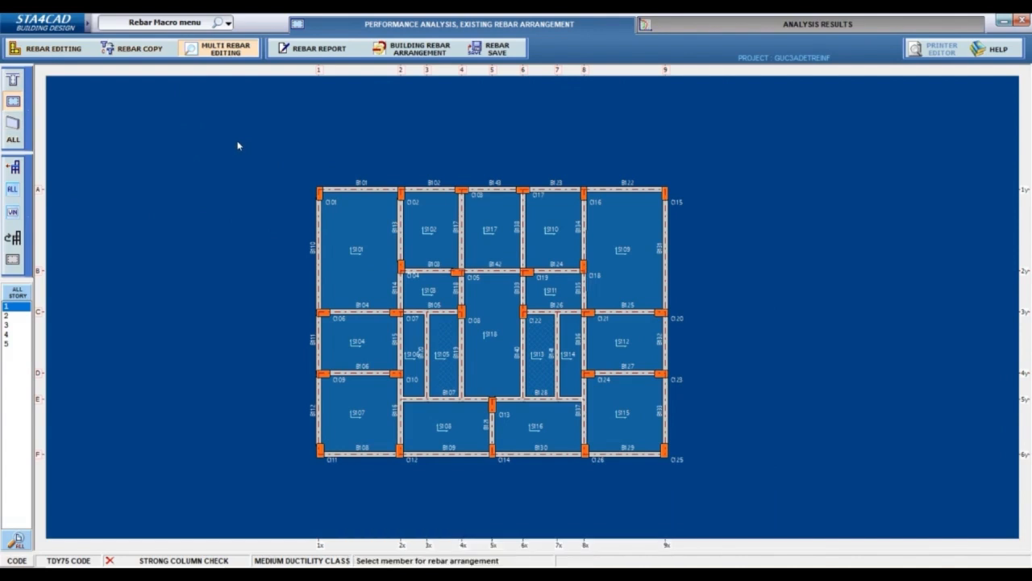
pyautogui.click(13, 140)
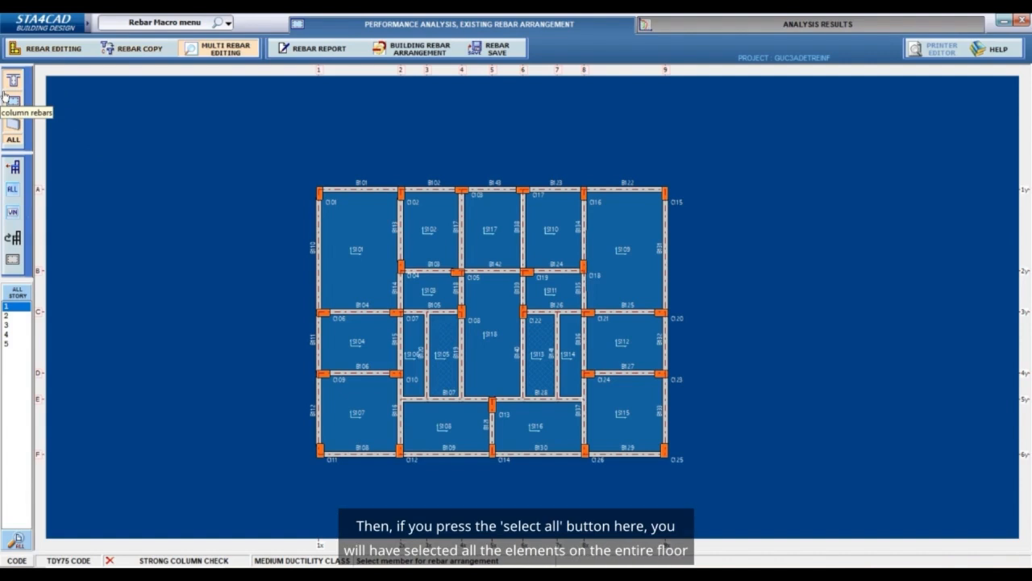
pyautogui.click(12, 190)
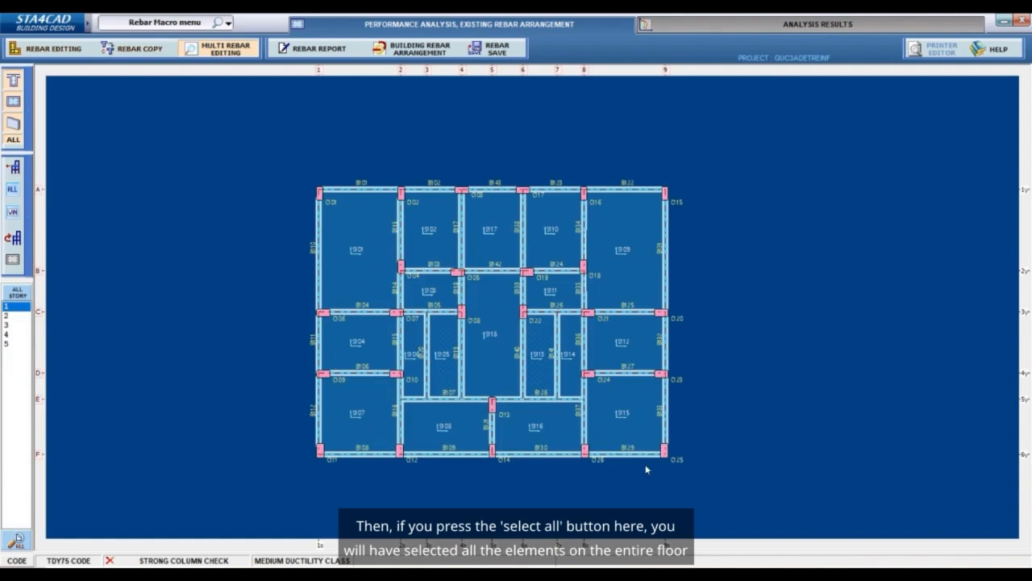
pyautogui.click(18, 214)
pyautogui.click(274, 143)
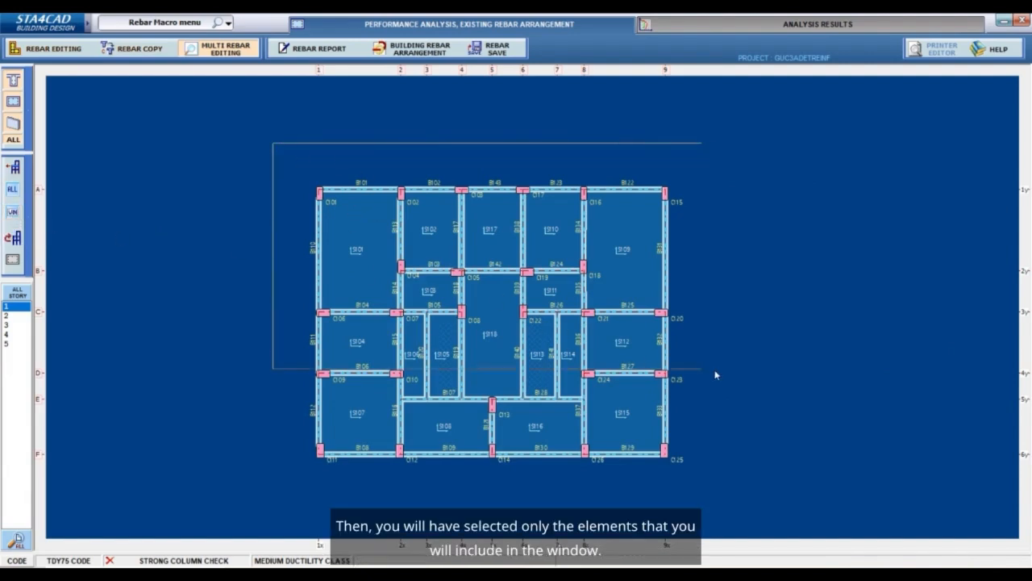
pyautogui.click(737, 403)
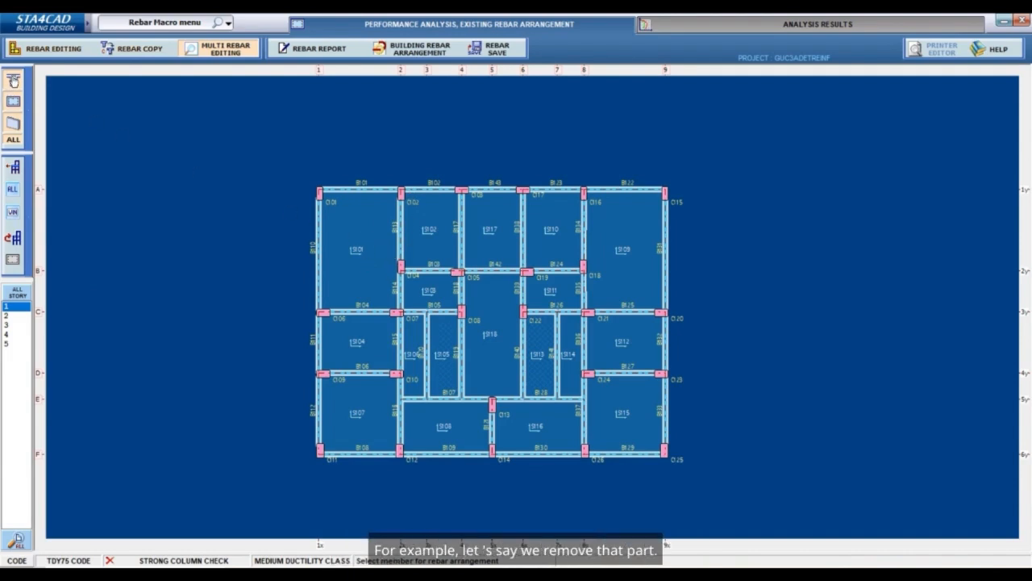
# Restrict the multi rebar editing to beams and window-select the story 1 beams from axis A to axis C
pyautogui.click(16, 144)
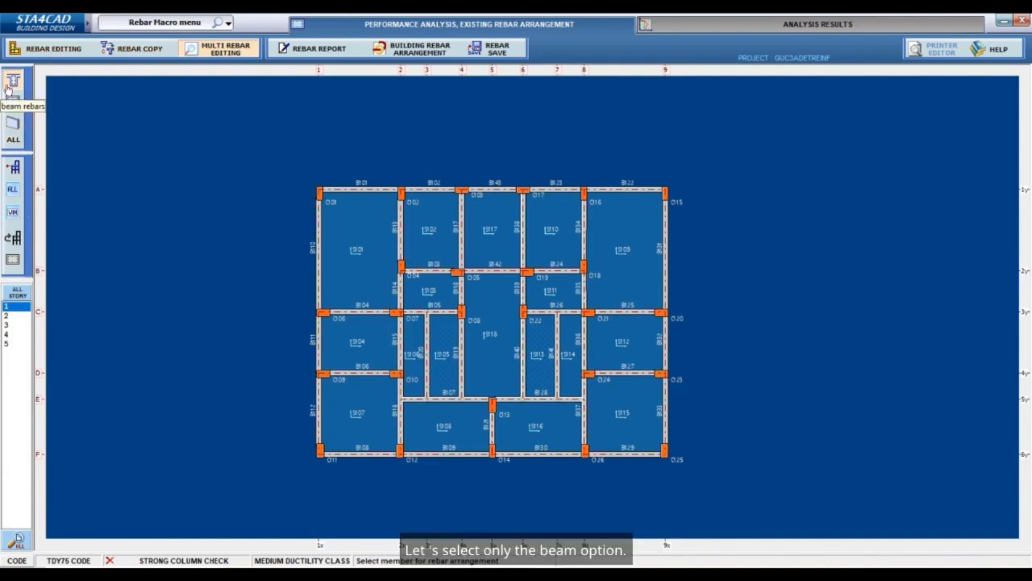
pyautogui.click(9, 214)
pyautogui.moveTo(178, 87); pyautogui.dragTo(730, 363)
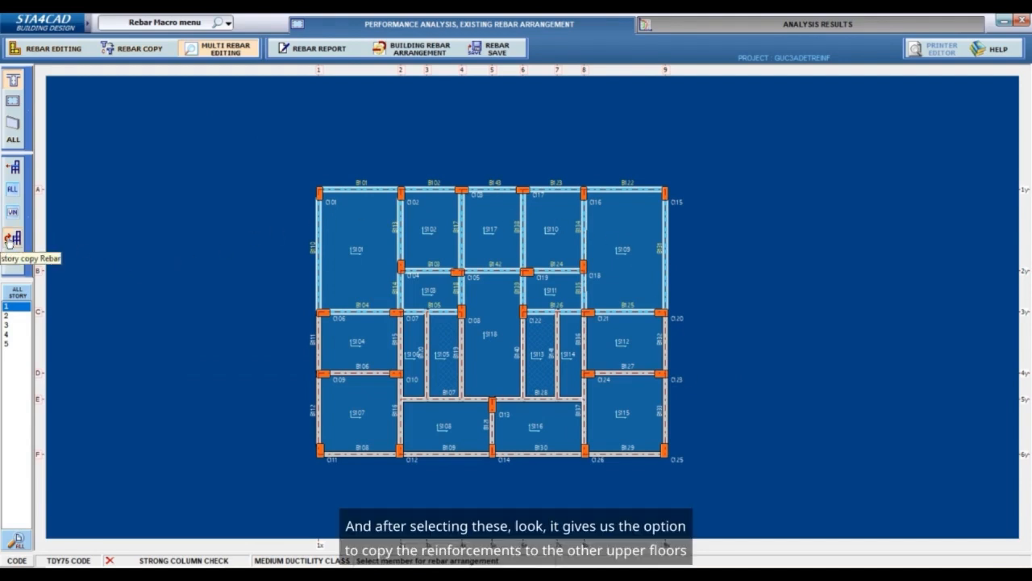
# Copy the selected beams' rebar from story 1 to stories 2–5, using the intermediary stories option
pyautogui.click(10, 239)
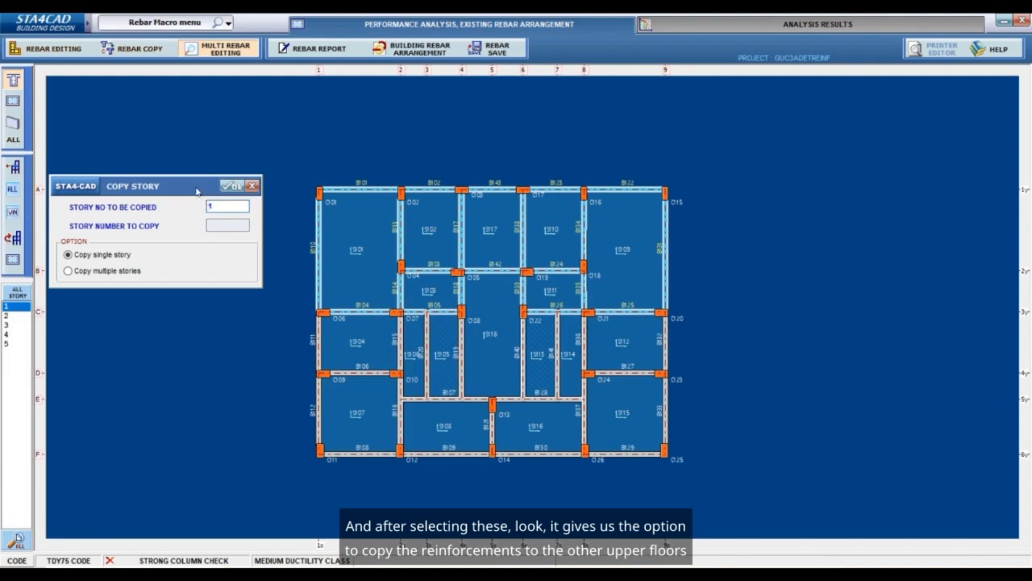
pyautogui.moveTo(196, 191); pyautogui.dragTo(223, 247)
pyautogui.click(255, 282)
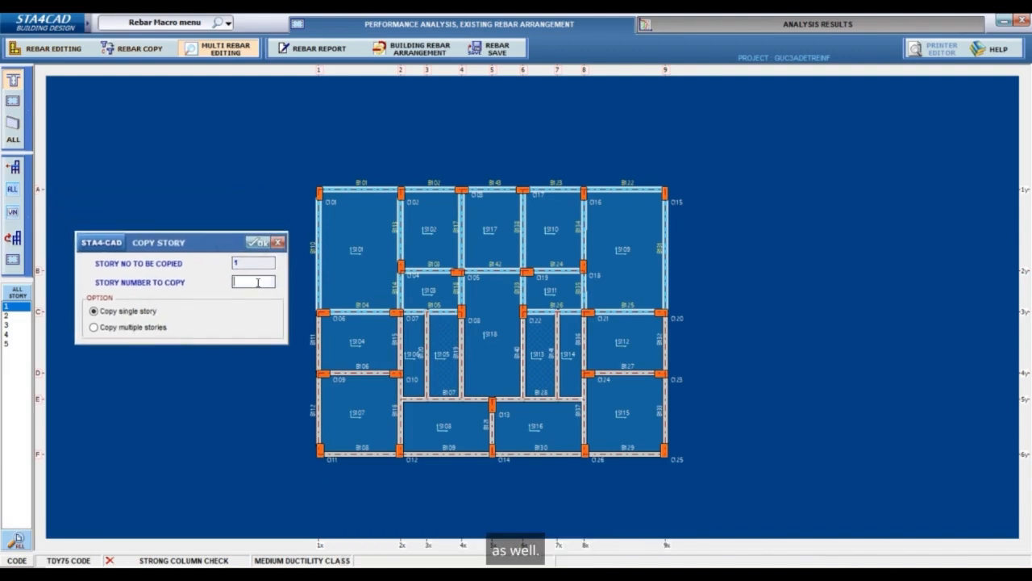
pyautogui.click(147, 329)
pyautogui.click(261, 281)
pyautogui.write('5')
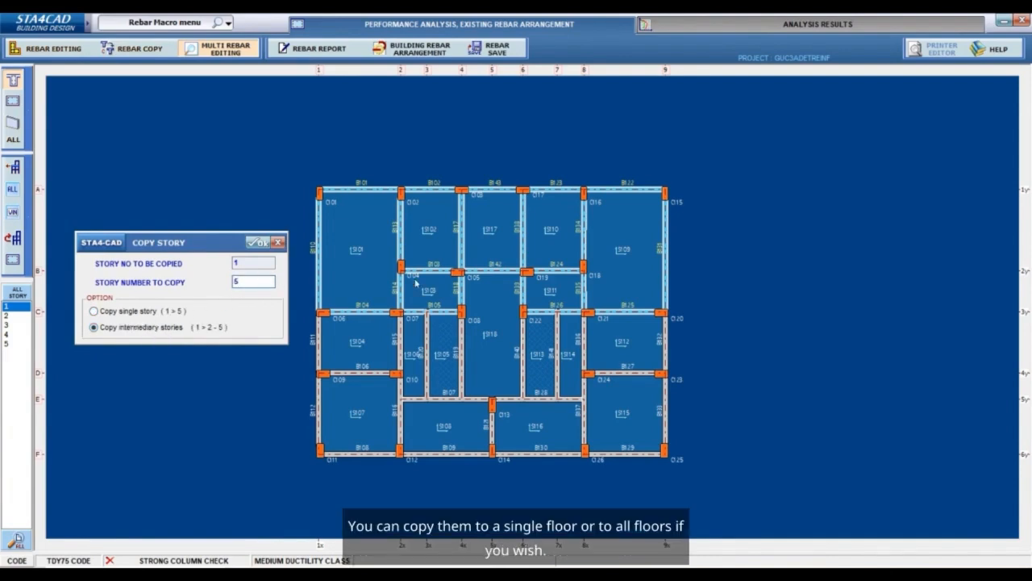
pyautogui.click(260, 242)
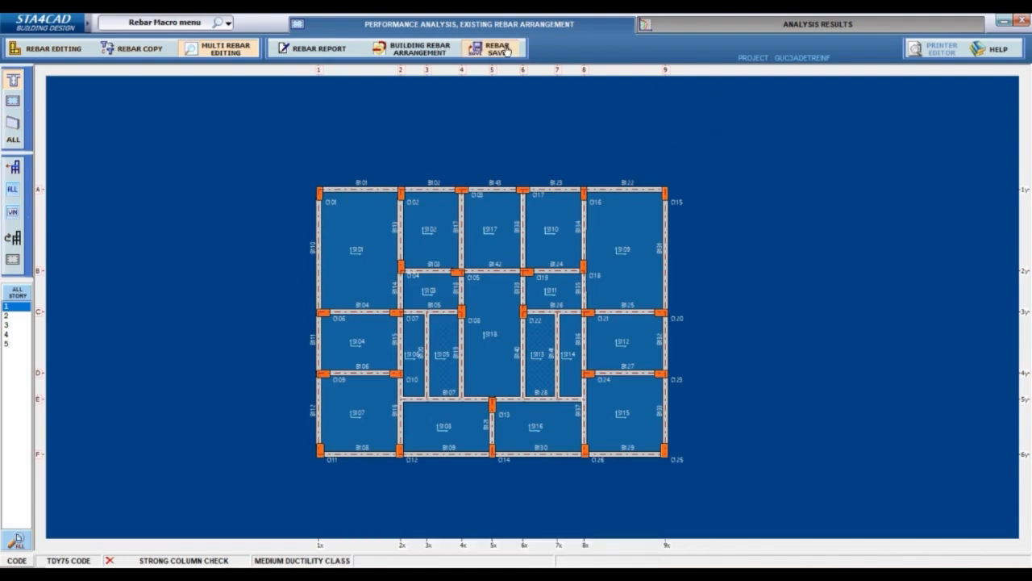
# Close the existing rebar arrangement to return to the building model, and check the project's static and seismic analysis options
pyautogui.click(1023, 21)
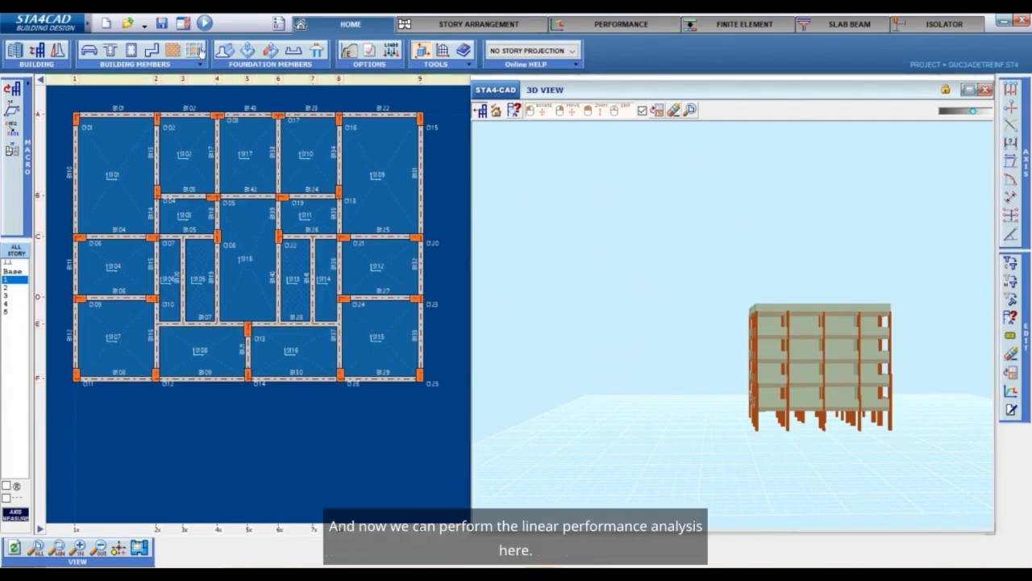
pyautogui.click(370, 52)
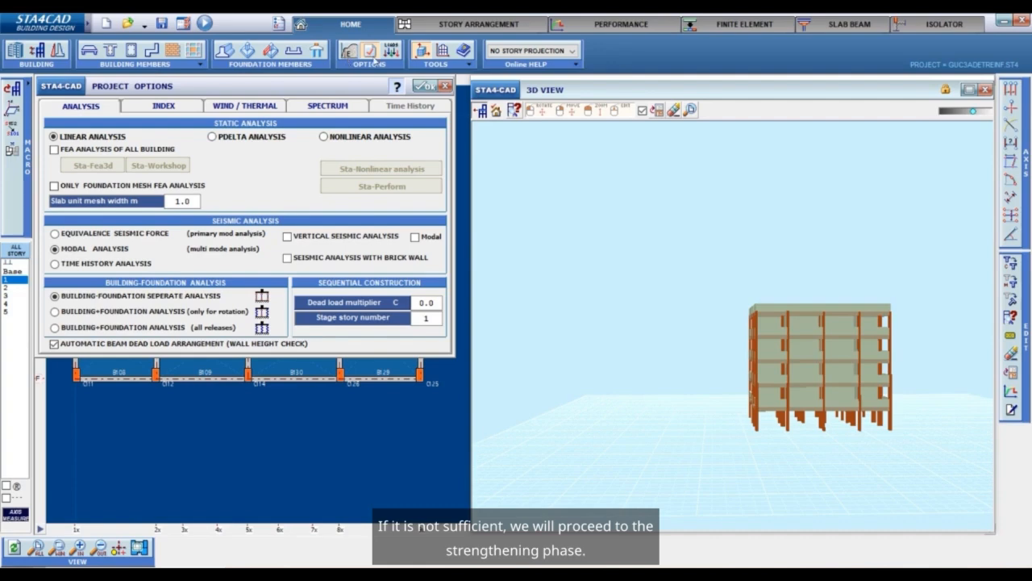
pyautogui.click(425, 85)
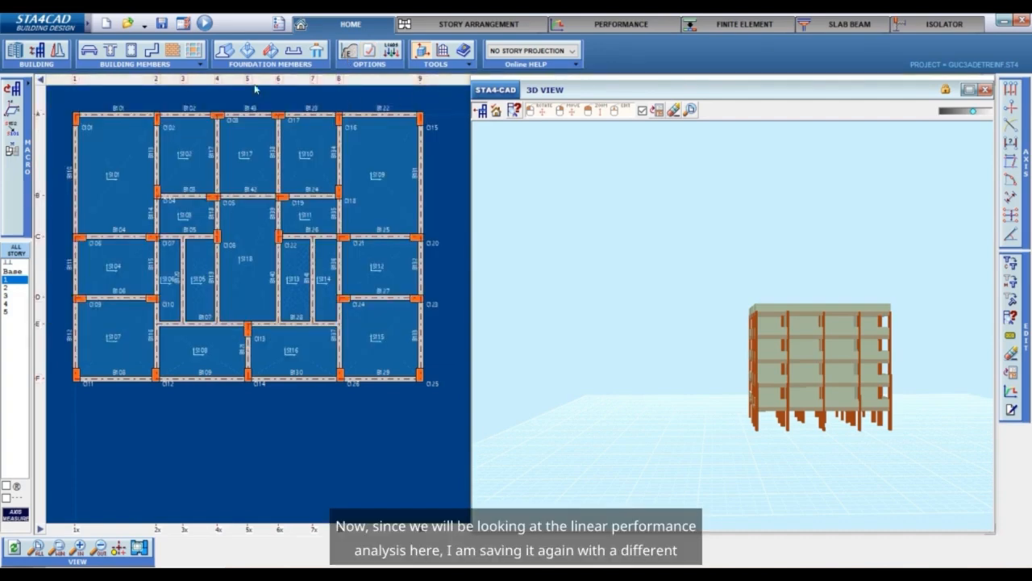
# Save the project under the new name GUC3ALineerPerf in the STA4DATA folder
pyautogui.click(162, 22)
pyautogui.click(148, 247)
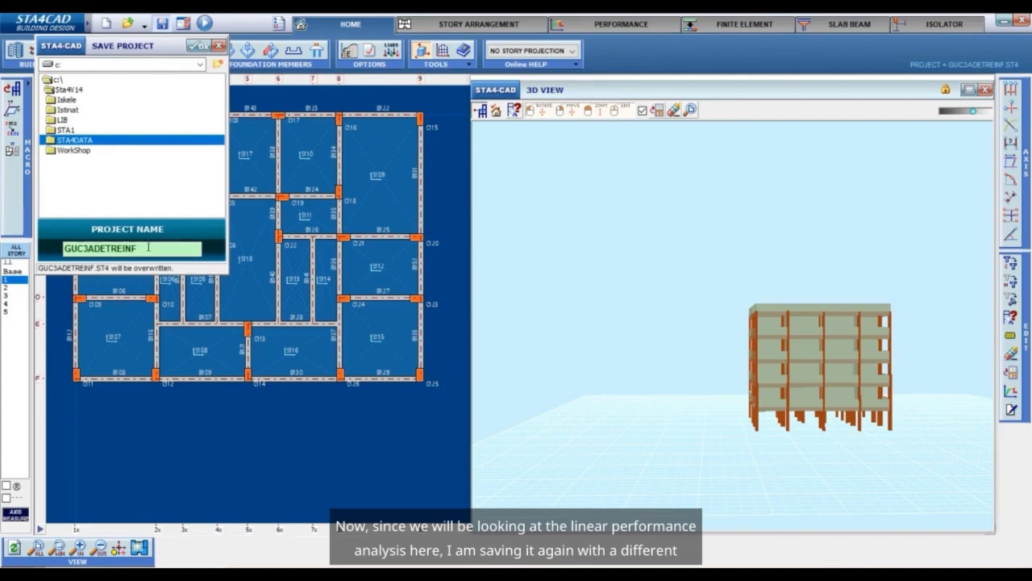
pyautogui.click(148, 247)
pyautogui.press('BackSpace')
pyautogui.press('BackSpace')
pyautogui.press('BackSpace')
pyautogui.press('BackSpace')
pyautogui.press('BackSpace')
pyautogui.press('BackSpace')
pyautogui.press('BackSpace')
pyautogui.press('BackSpace')
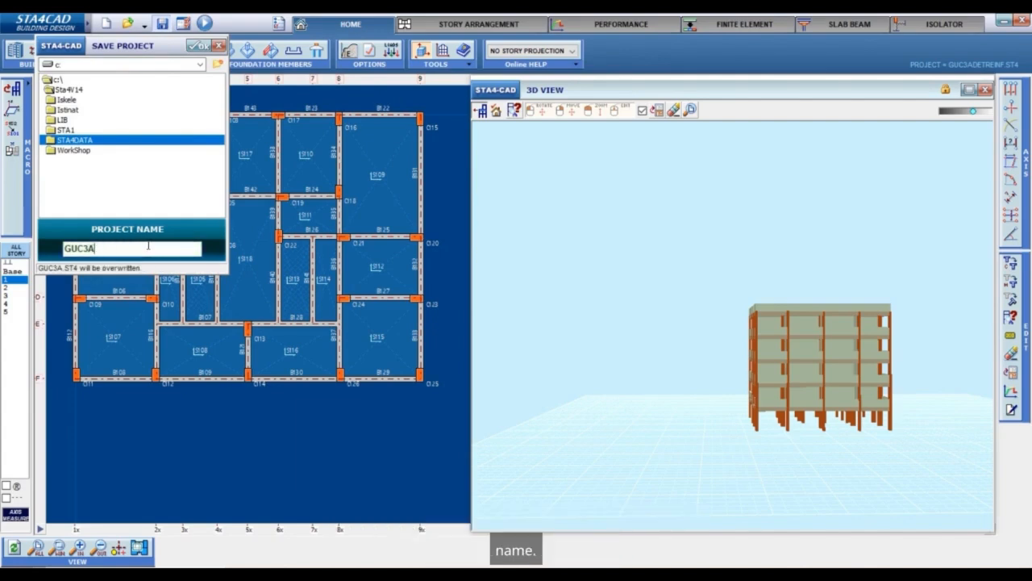
pyautogui.write('LineerPerf')
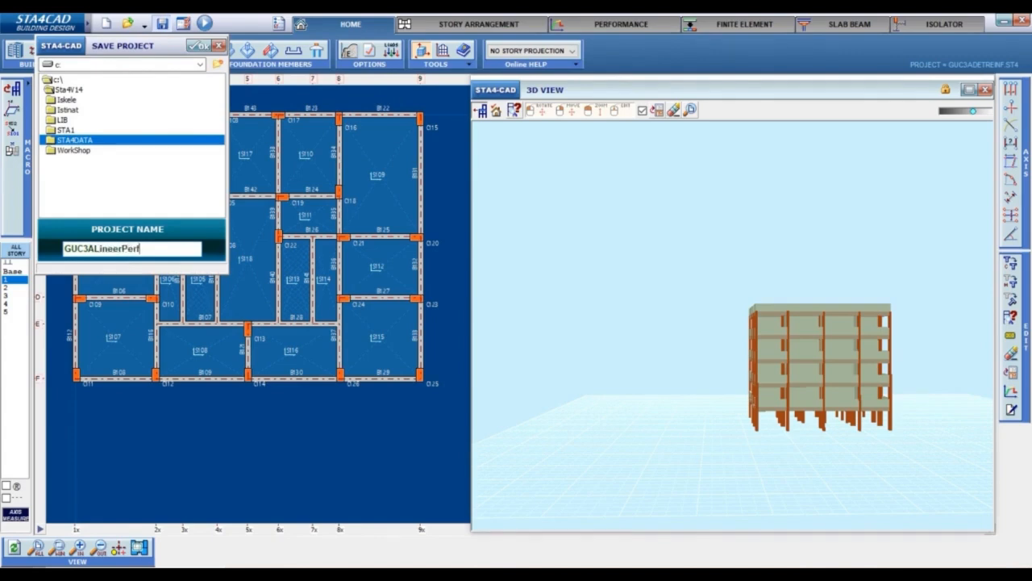
pyautogui.click(198, 48)
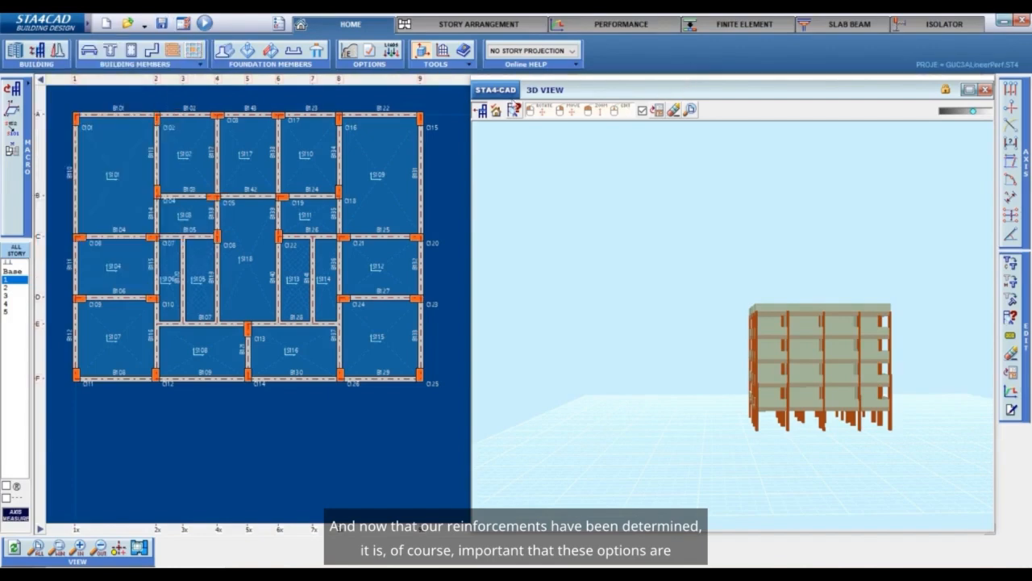
# Review the building performance project options, including the existing building design code and rebar realization ratios
pyautogui.click(621, 25)
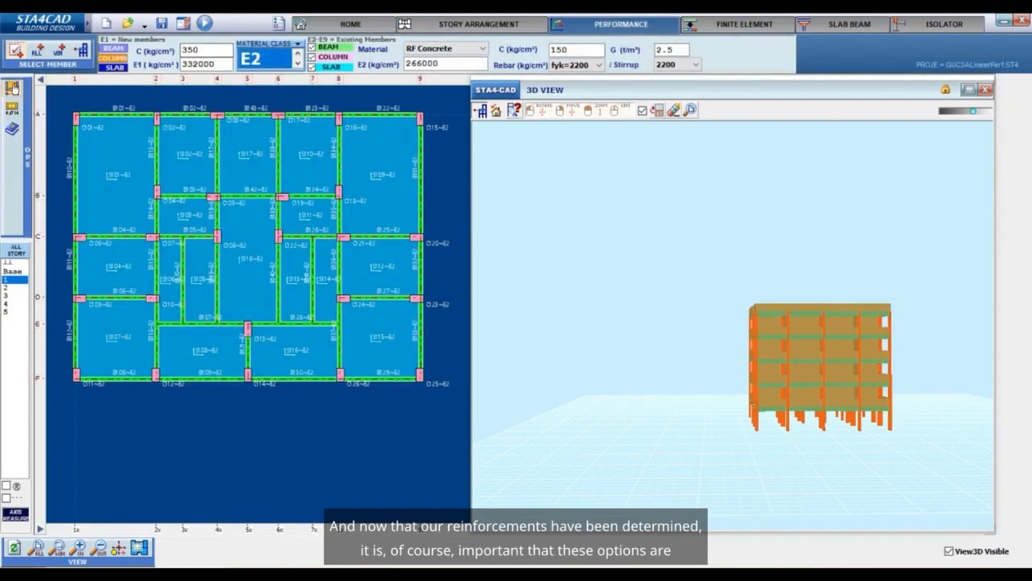
pyautogui.click(12, 89)
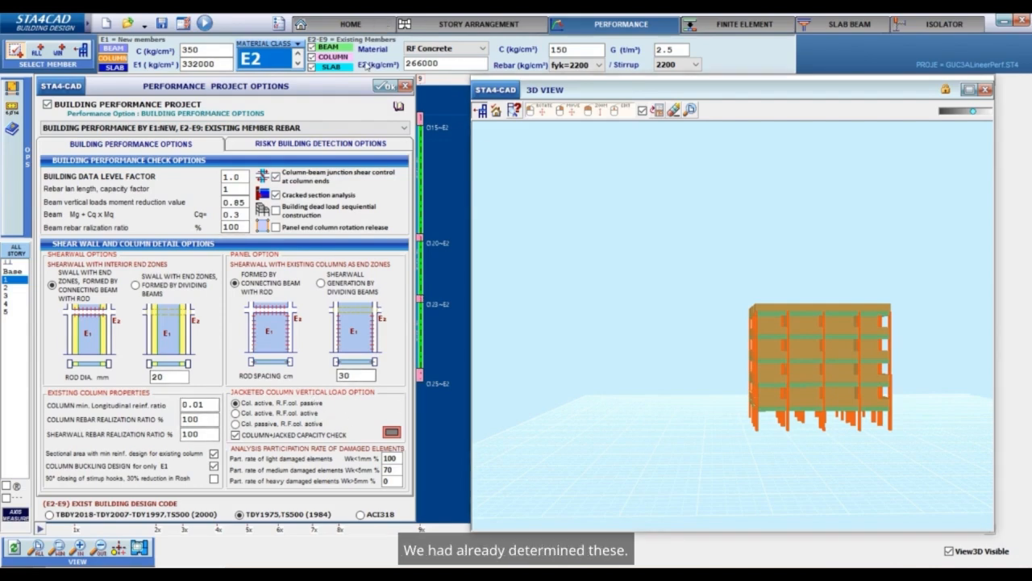
pyautogui.click(383, 91)
pyautogui.click(333, 27)
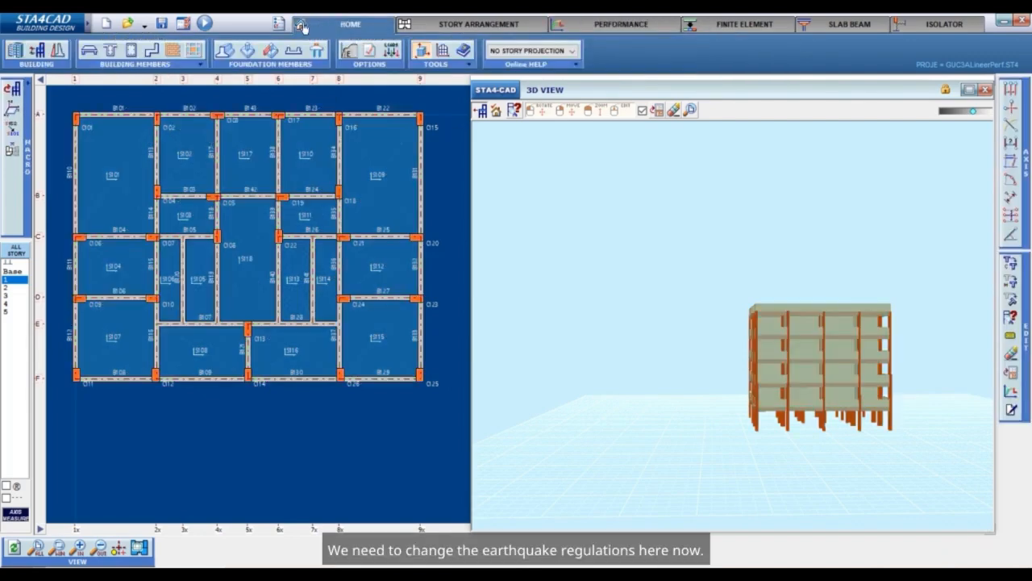
# Switch the project's seismic code to the 2018 Turkish Building Seismic Code and save the project
pyautogui.click(275, 26)
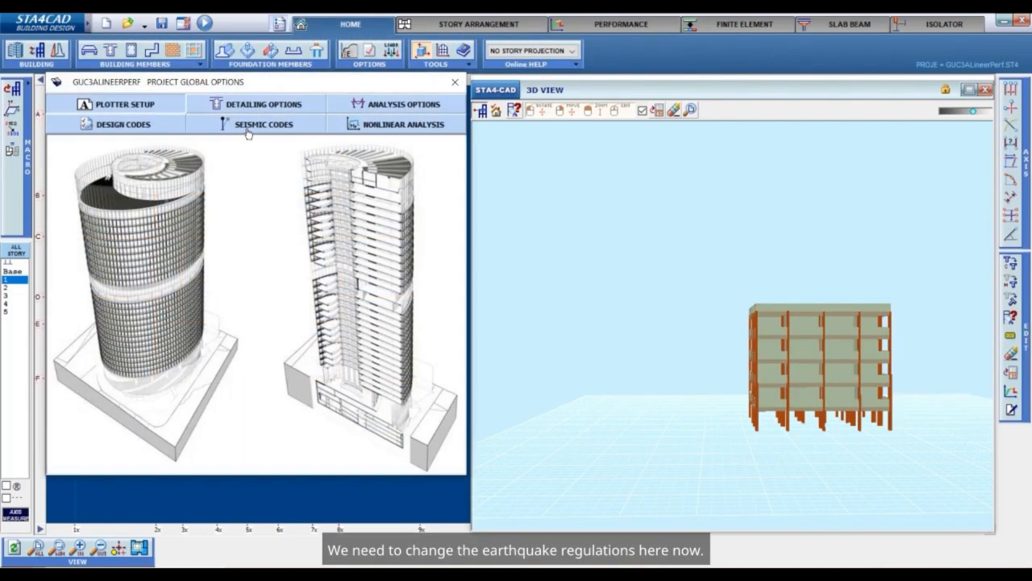
pyautogui.click(248, 133)
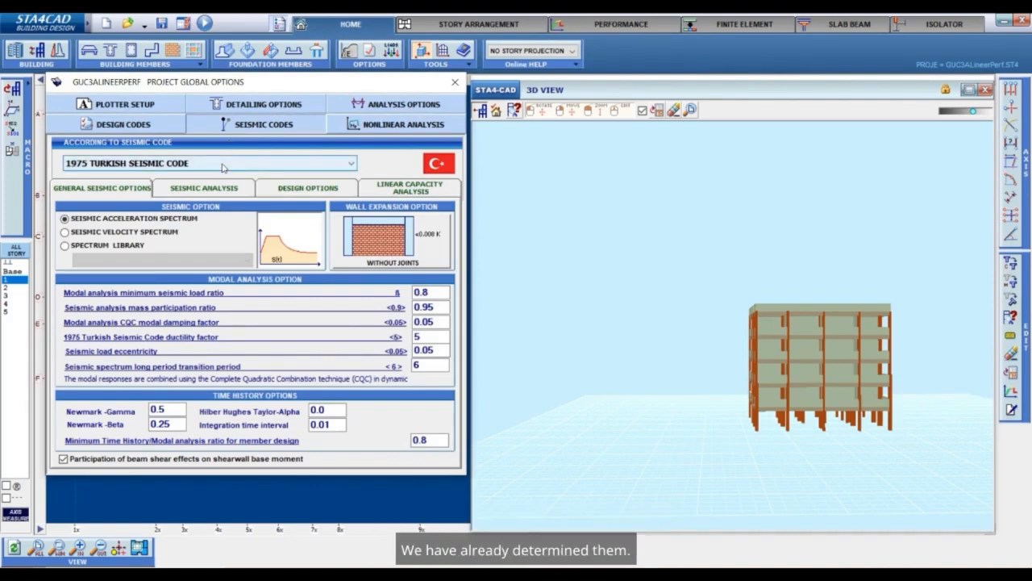
pyautogui.click(223, 165)
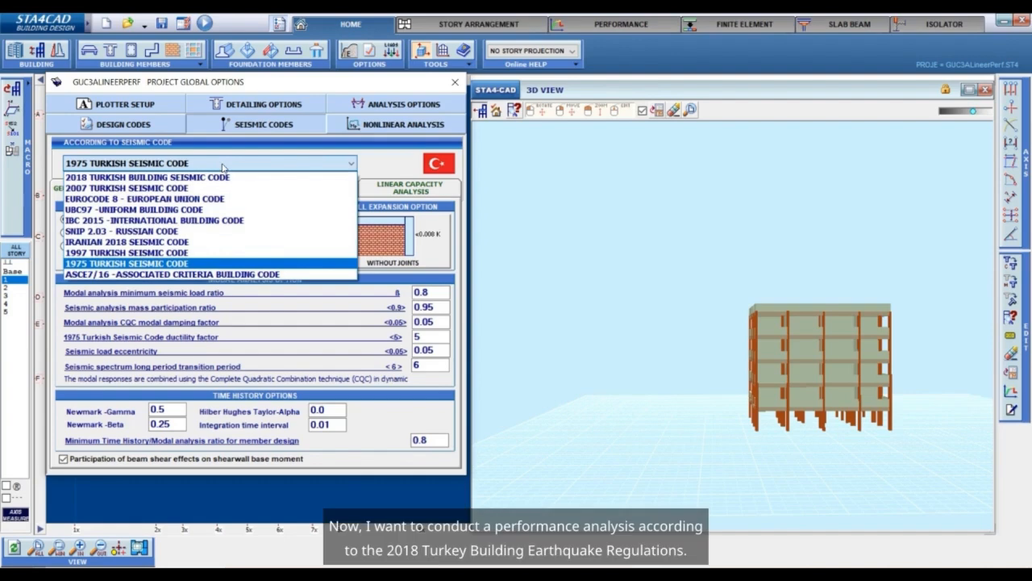
pyautogui.click(216, 178)
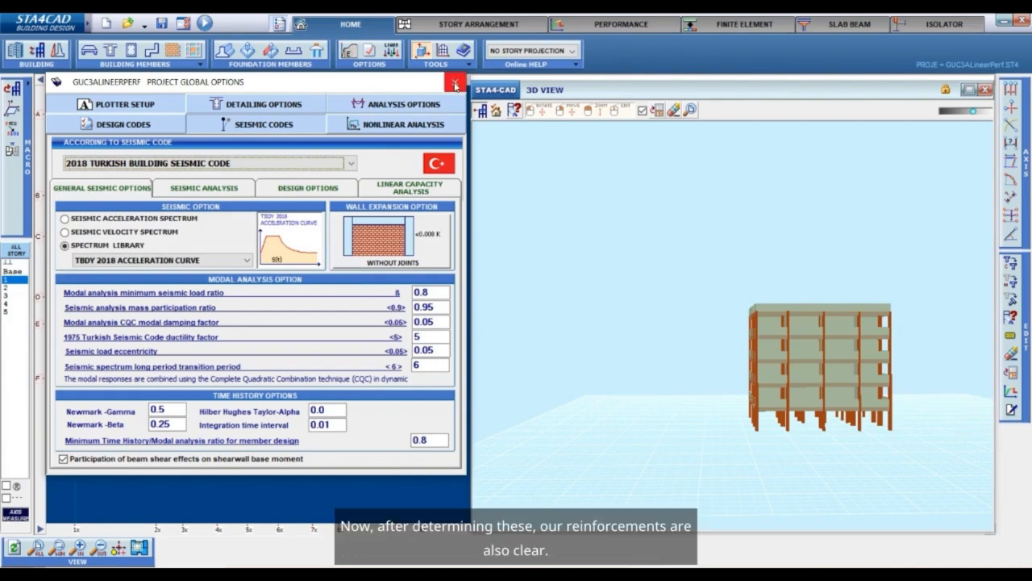
pyautogui.click(456, 84)
pyautogui.click(161, 23)
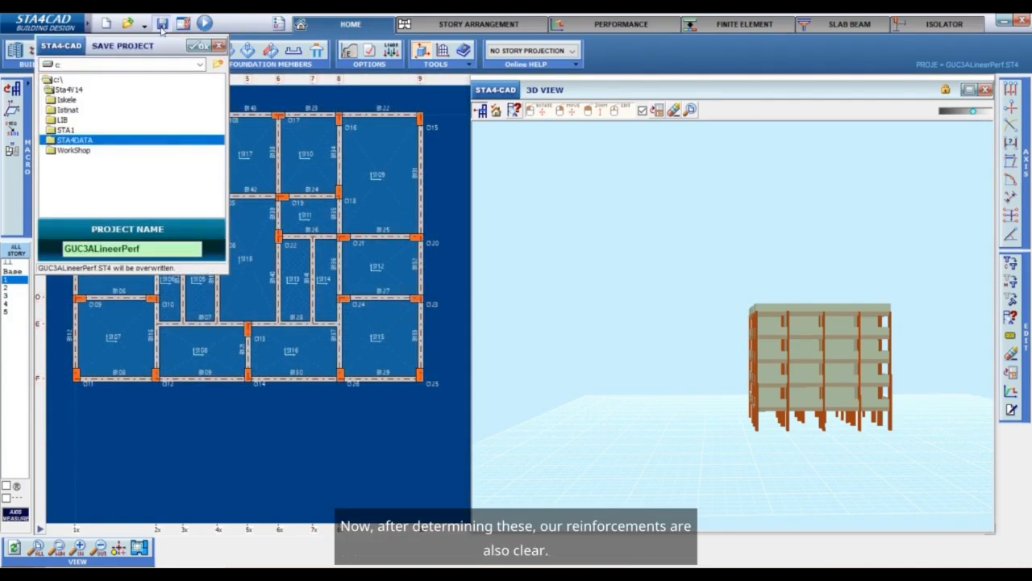
pyautogui.click(199, 51)
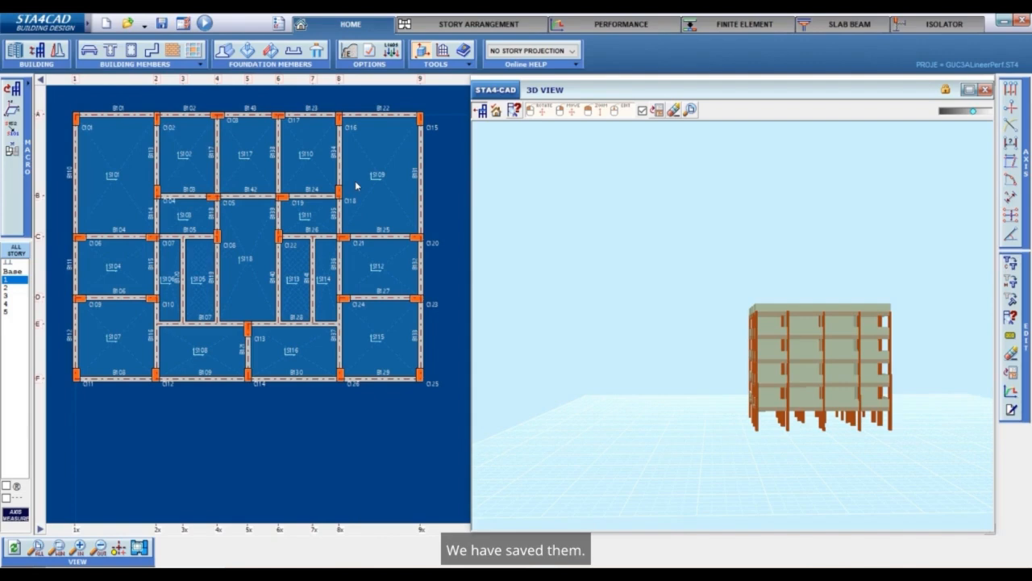
# Set the structural behavior factor Rx/Ry to 1 in the general building data
pyautogui.click(19, 57)
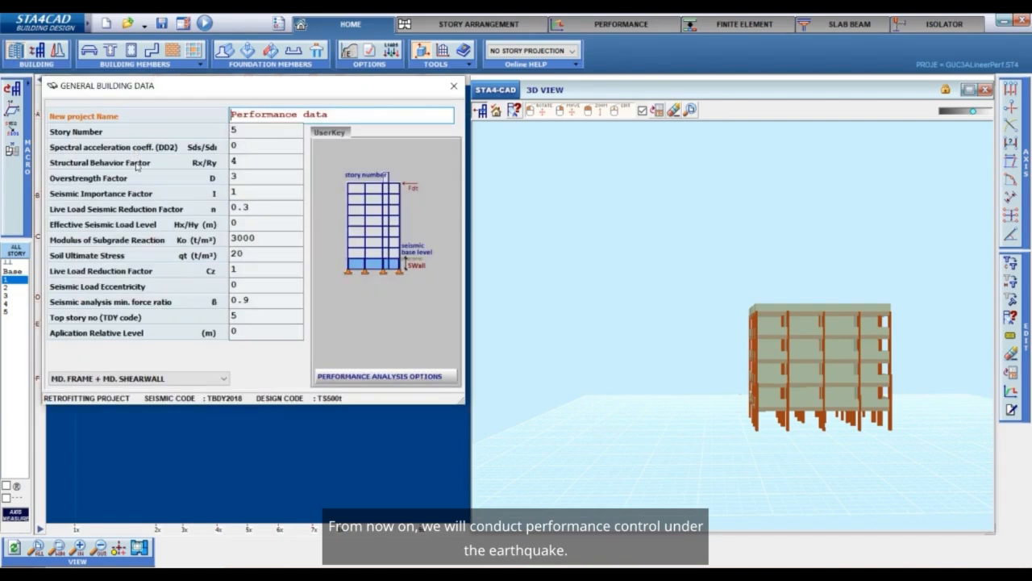
pyautogui.click(259, 160)
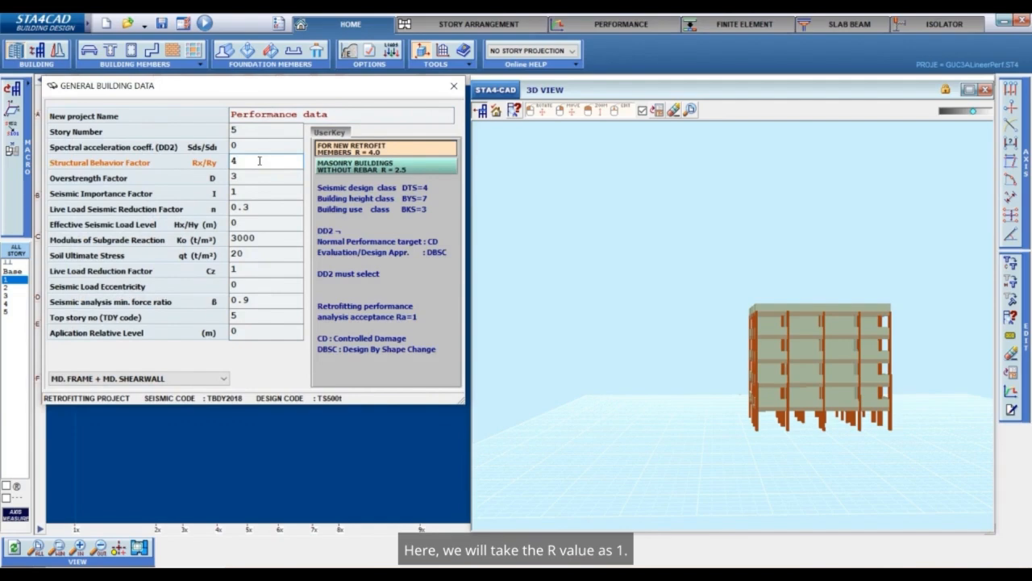
pyautogui.press('BackSpace')
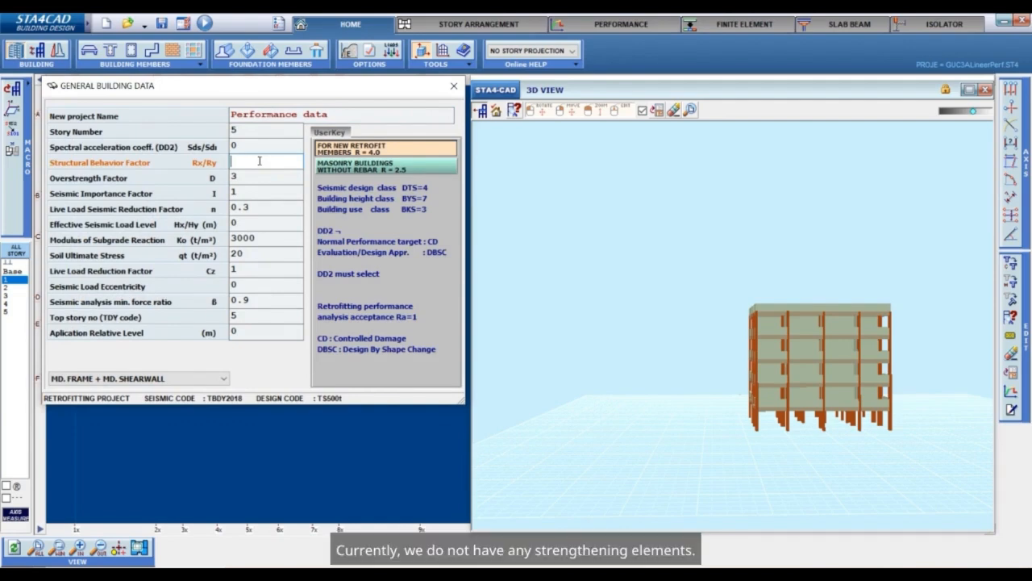
pyautogui.write('1')
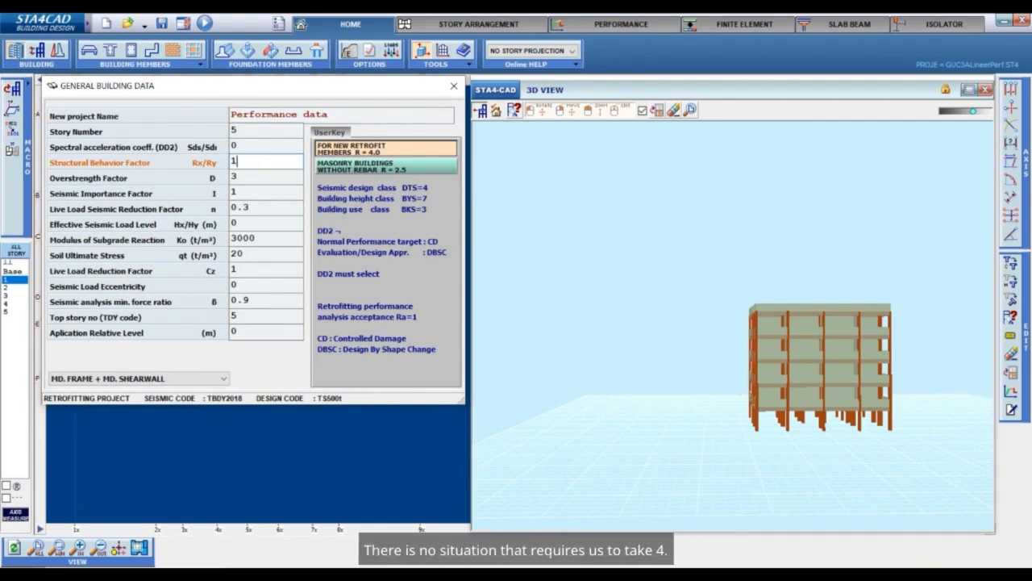
pyautogui.click(275, 176)
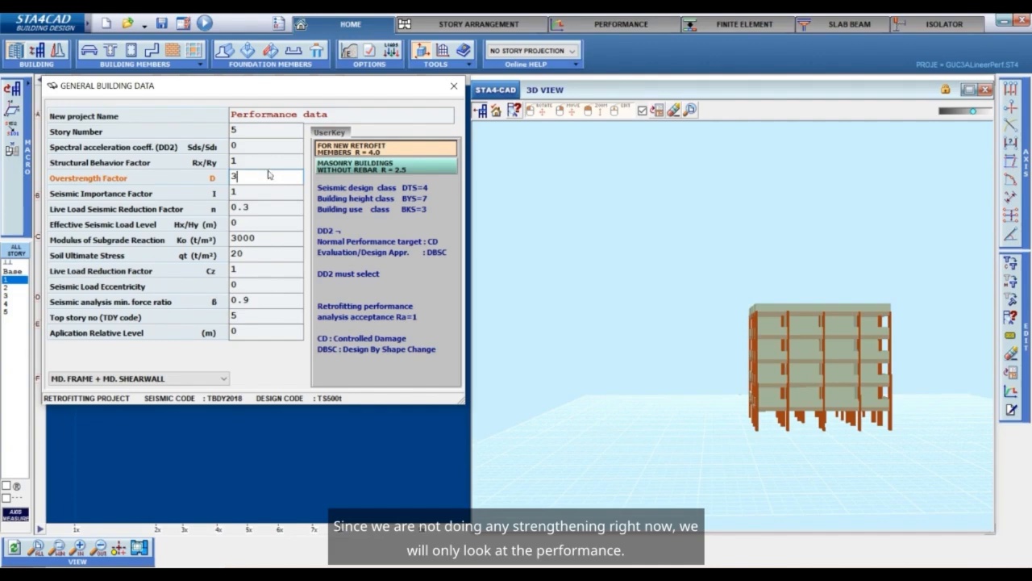
pyautogui.click(266, 160)
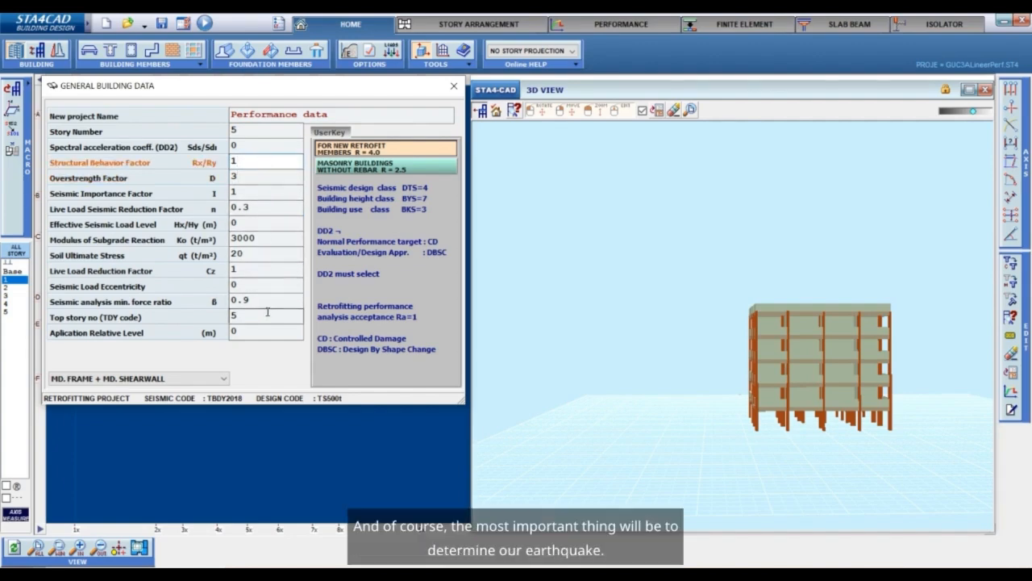
# Assign the TBDY 2018 spectral acceleration values from the last input coordinates, N 40.26025° and E 34.64384°, to the general building data
pyautogui.click(269, 146)
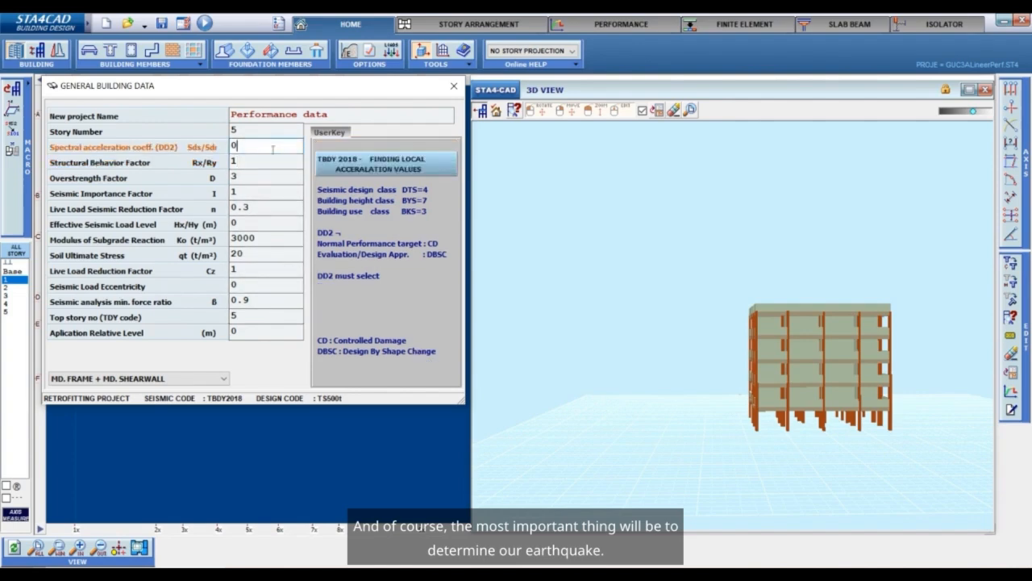
pyautogui.click(365, 169)
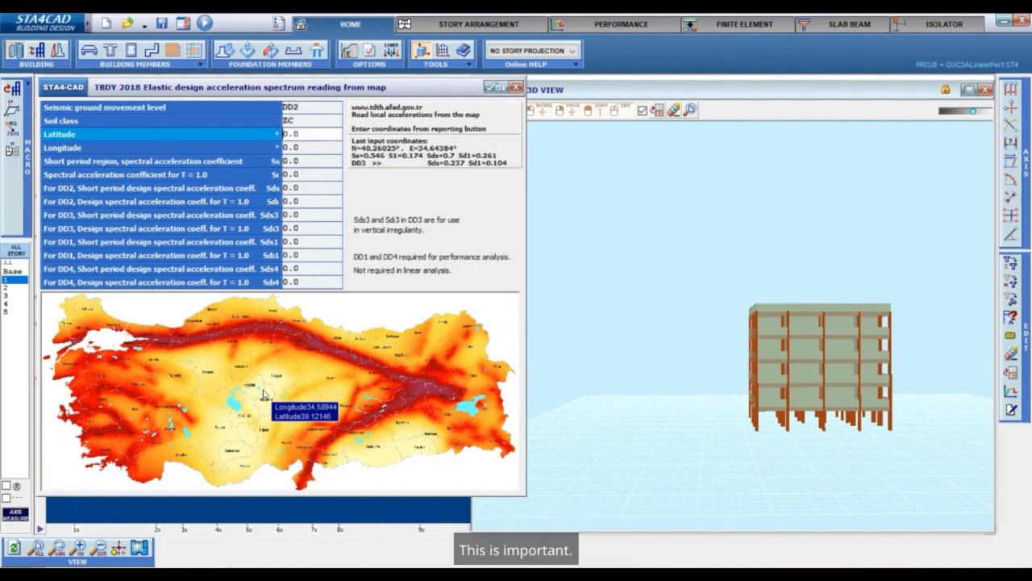
pyautogui.click(465, 161)
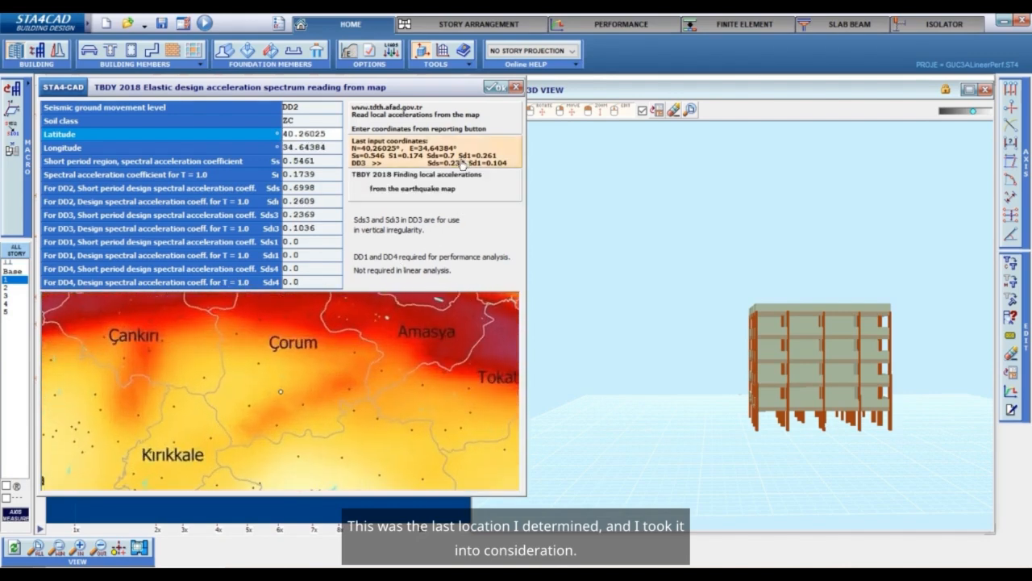
pyautogui.click(324, 188)
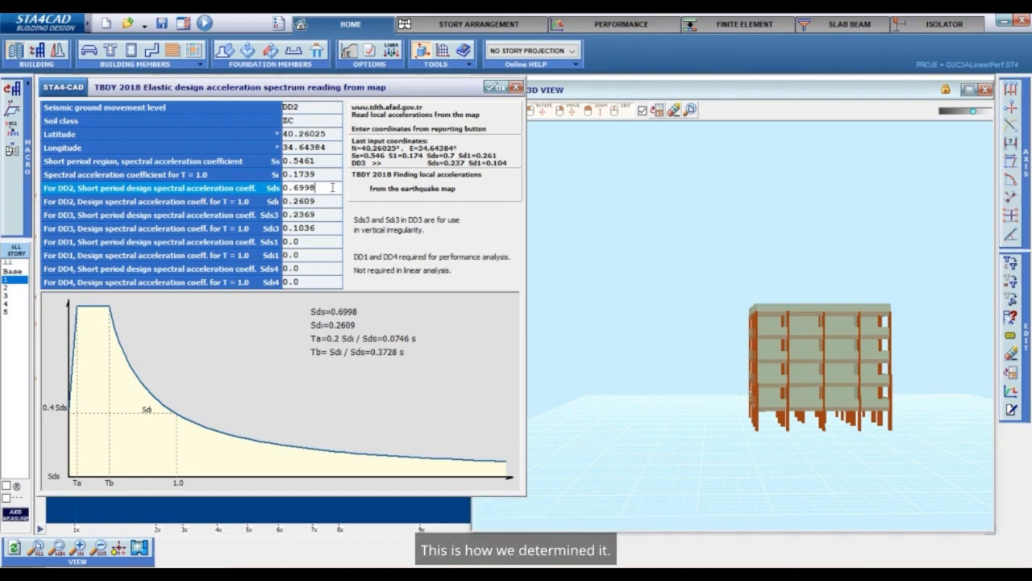
pyautogui.click(494, 88)
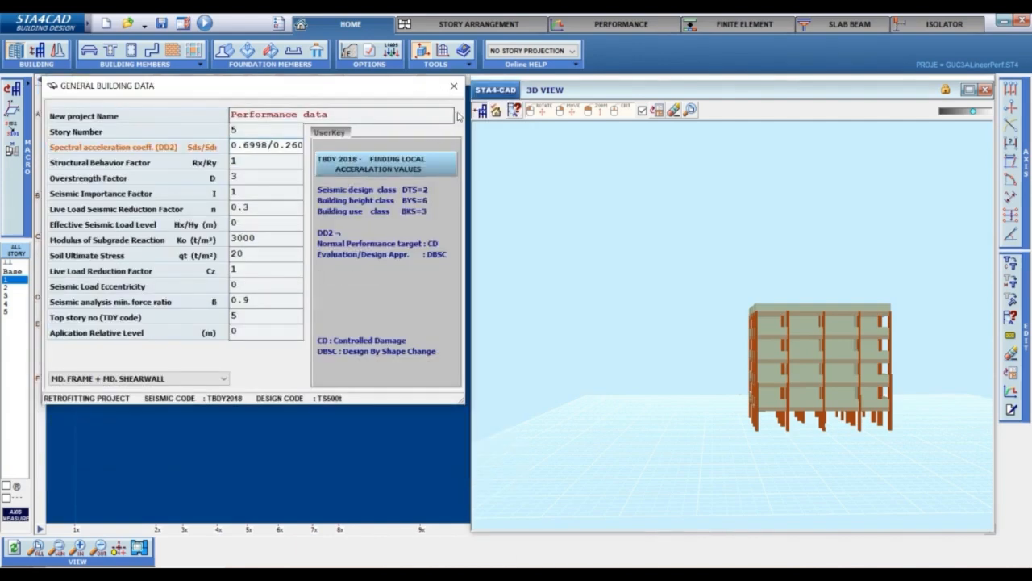
pyautogui.click(454, 85)
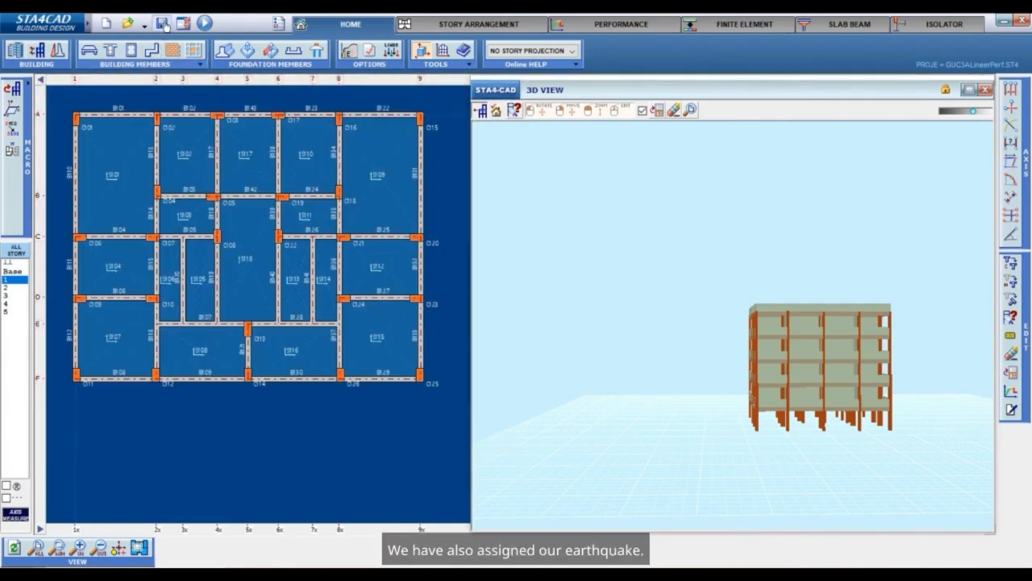
# Save the project over GUC3ALineerPerf and run the STA4 building analysis
pyautogui.click(164, 23)
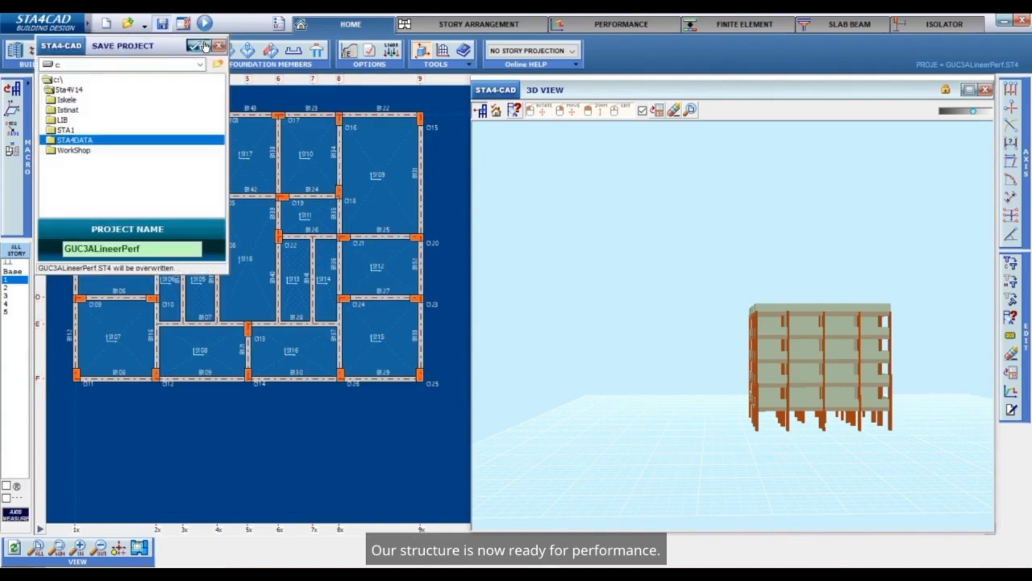
pyautogui.click(205, 47)
pyautogui.click(205, 24)
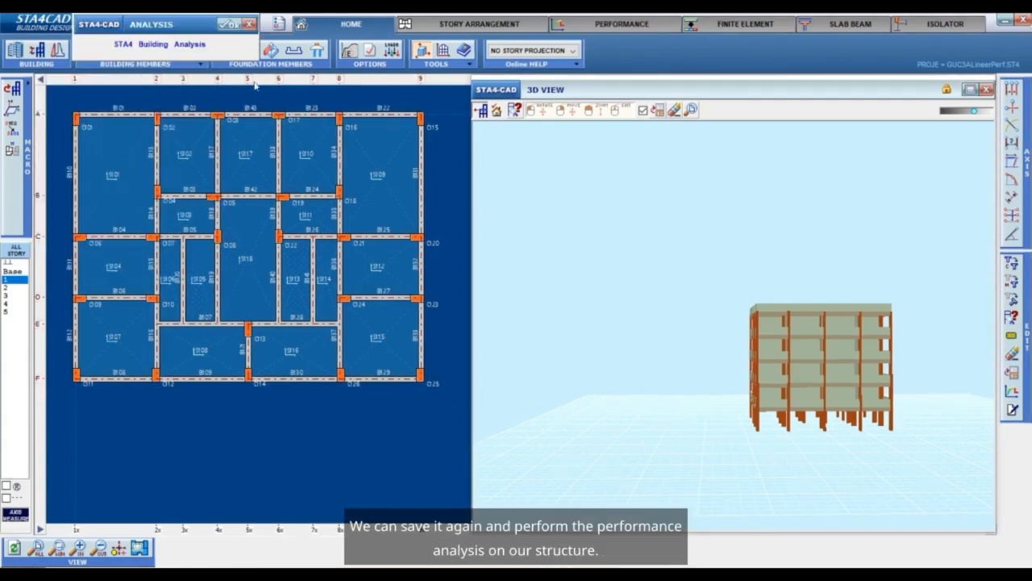
pyautogui.click(228, 24)
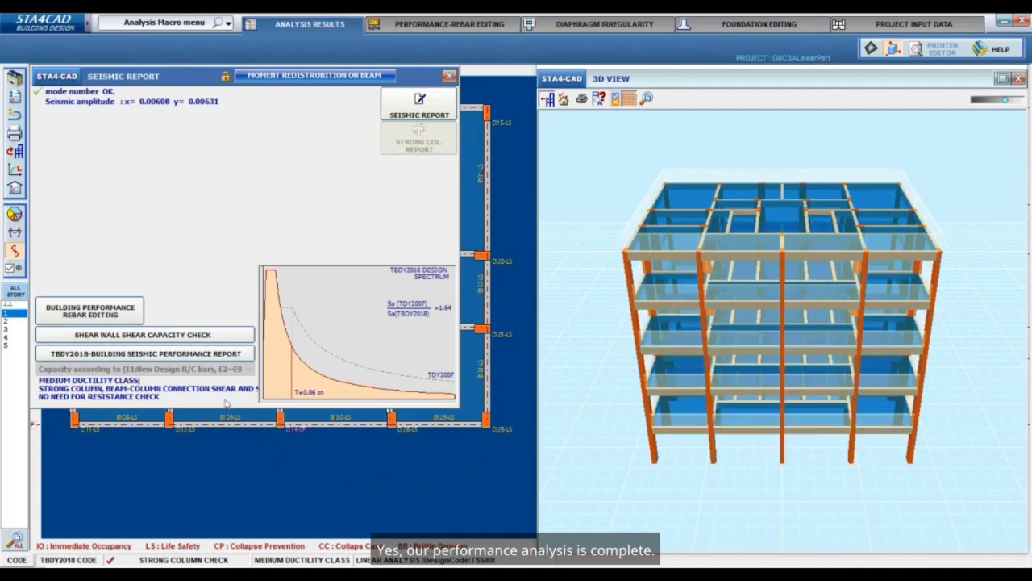
# Open the TBDY2018 building seismic performance report and go from the beam shear strength checks to its Building Performance section
pyautogui.click(144, 354)
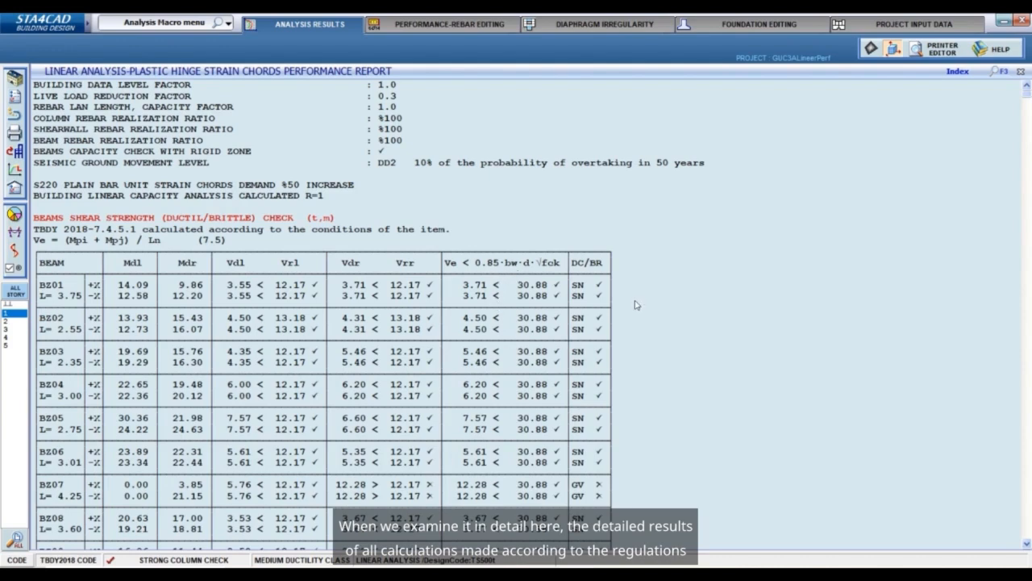
pyautogui.scroll(-1, 636, 305)
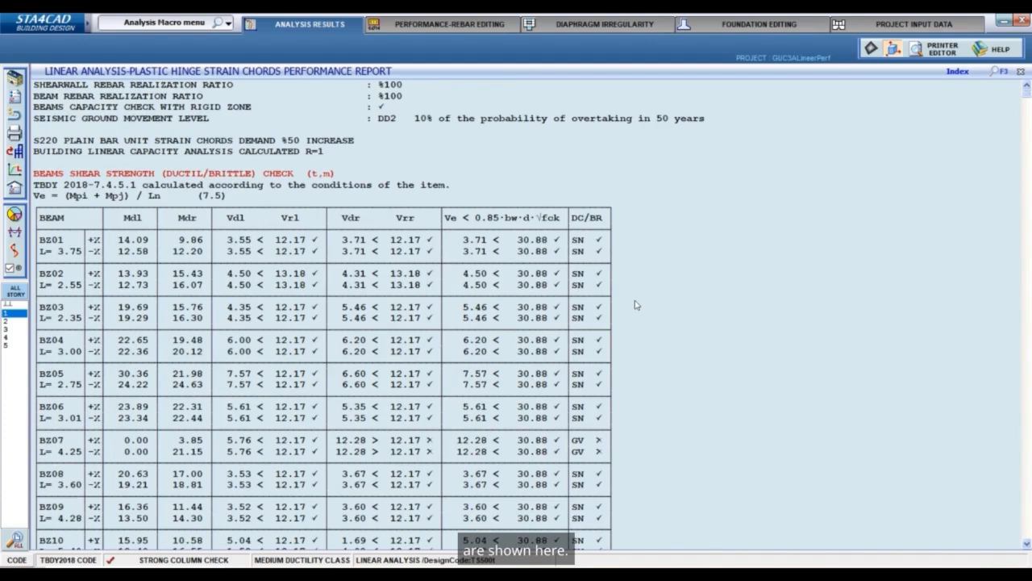
pyautogui.click(958, 73)
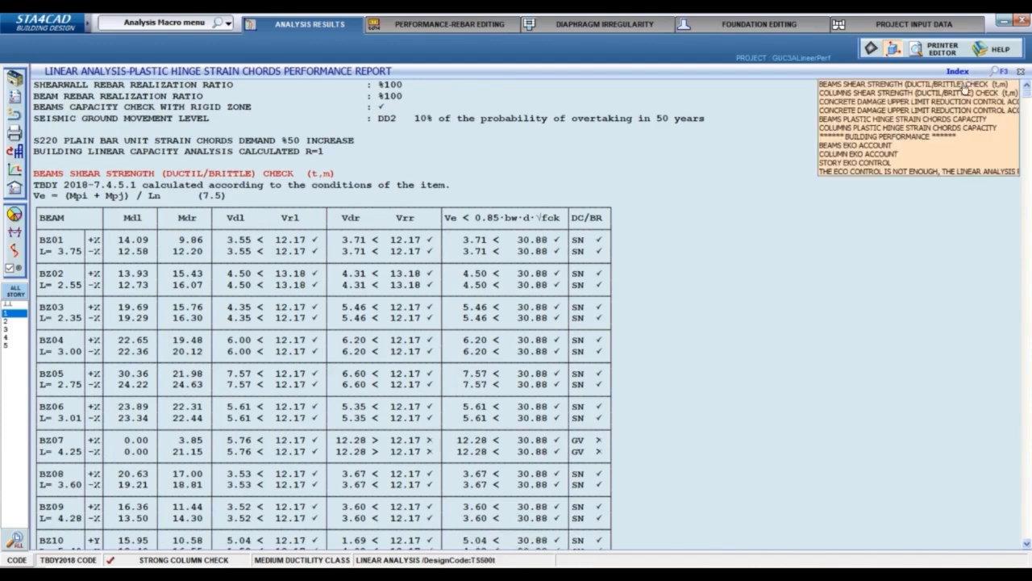
pyautogui.click(948, 138)
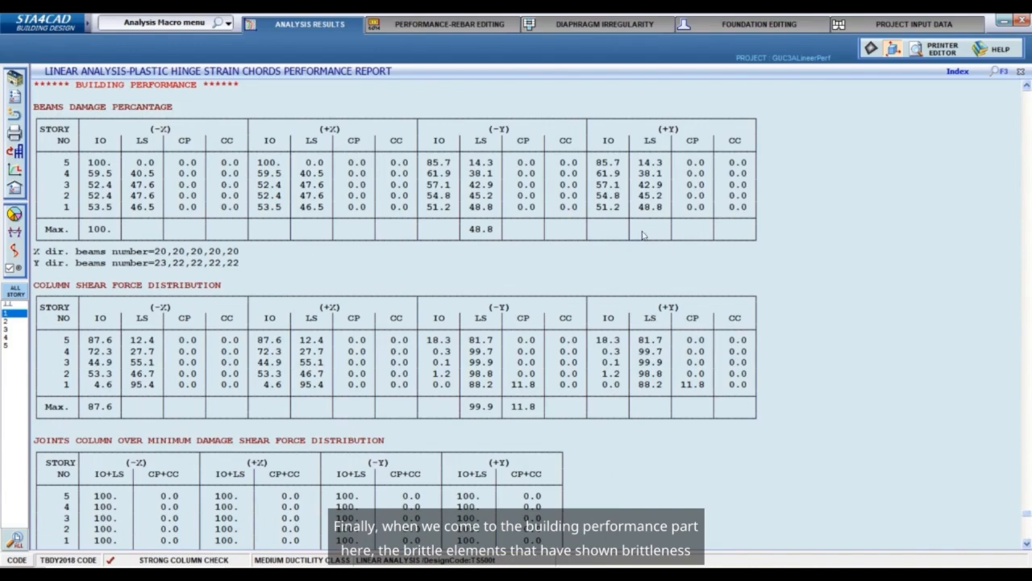
# Examine the Building Performance section: brittle members needing retrofit, beam damage percentages, column shear force distribution and DD2 performance results
pyautogui.scroll(2, 571, 264)
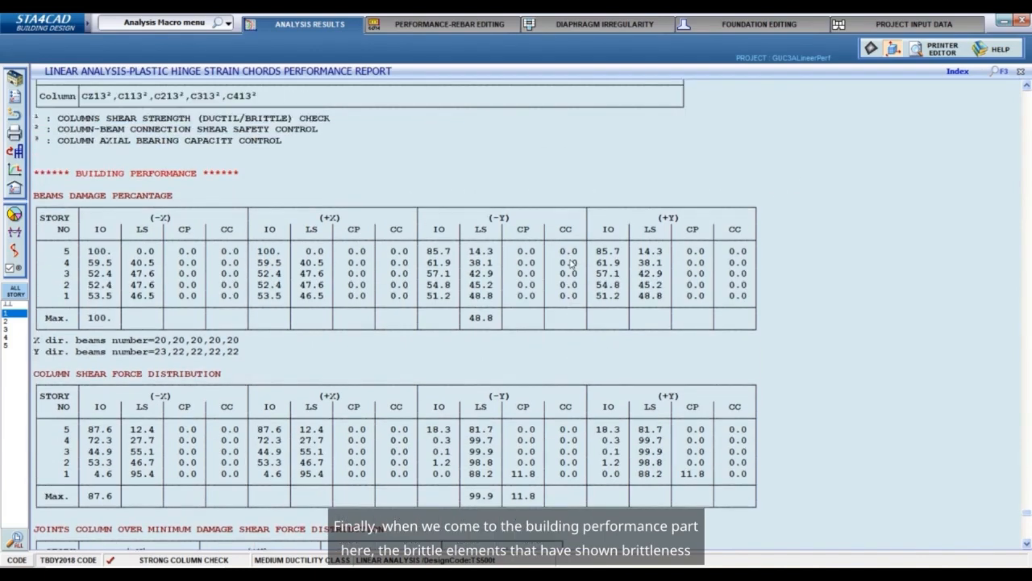
pyautogui.scroll(2, 571, 263)
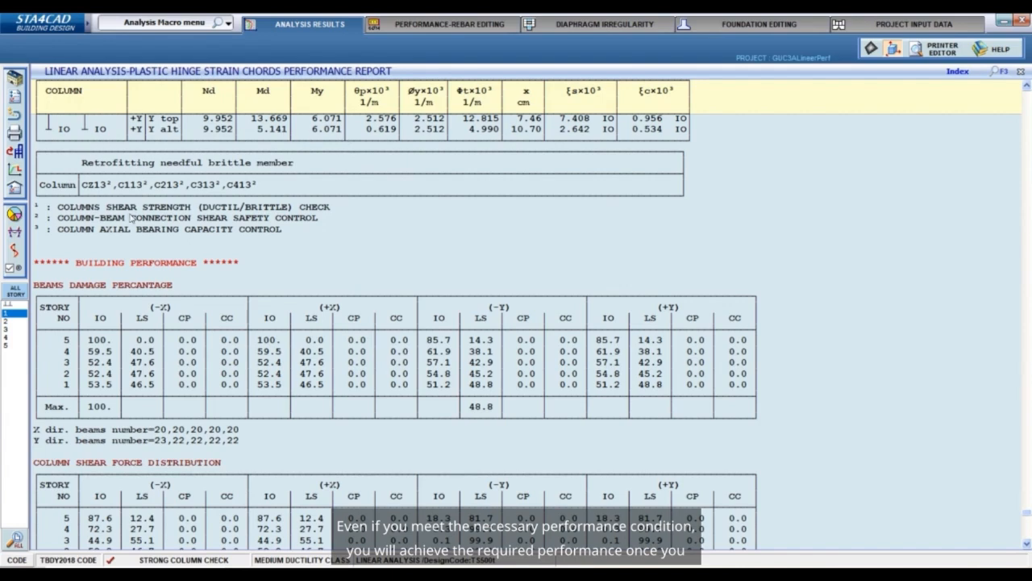
pyautogui.scroll(-4, 149, 321)
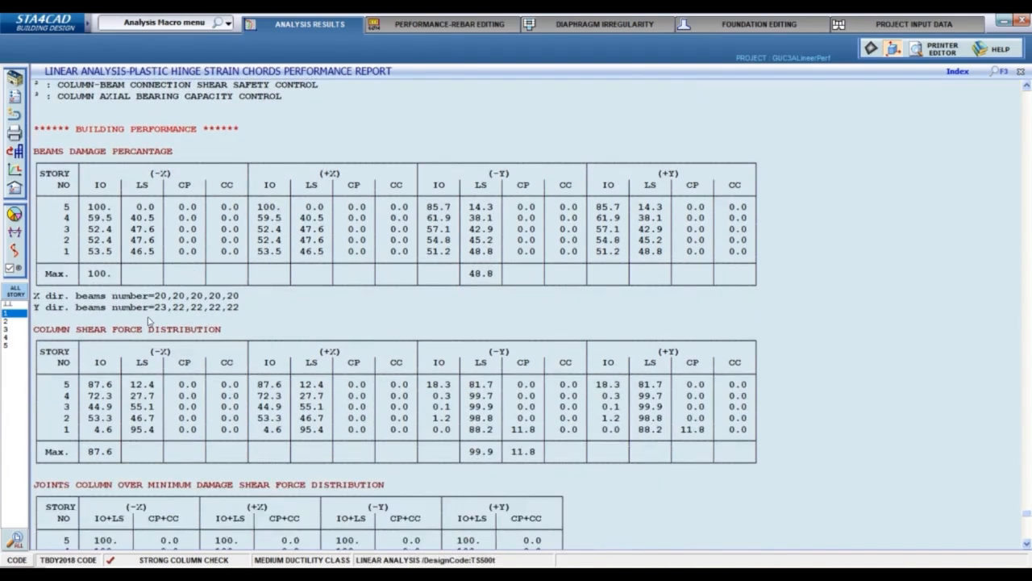
pyautogui.scroll(-5, 149, 321)
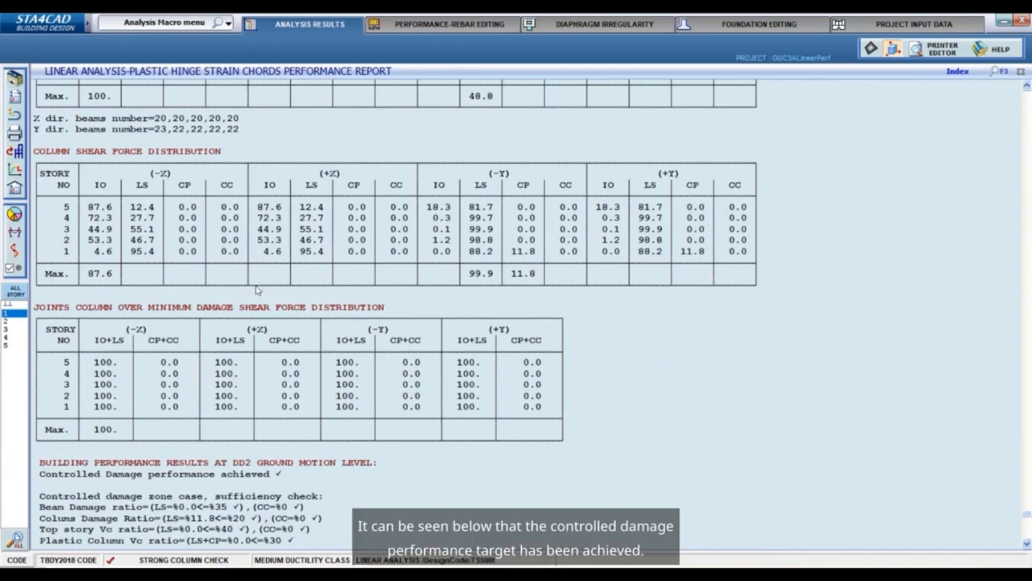
pyautogui.scroll(-1, 257, 290)
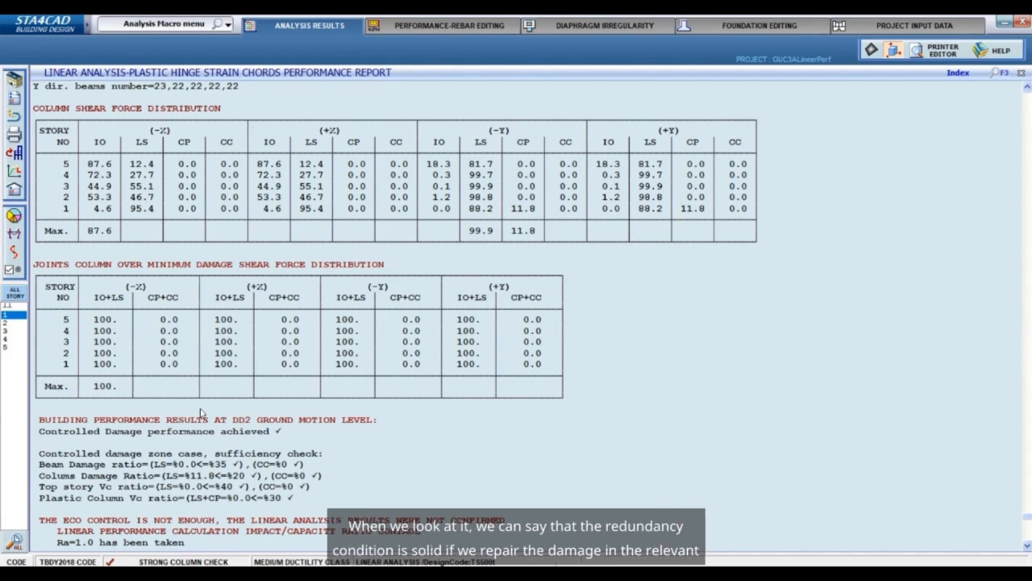
pyautogui.scroll(7, 201, 412)
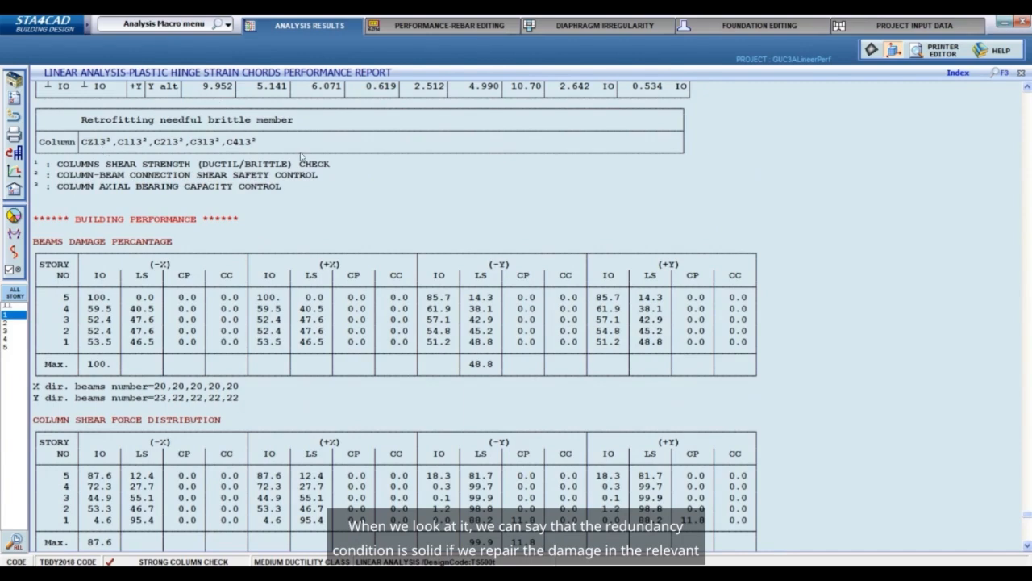
pyautogui.scroll(-4, 308, 232)
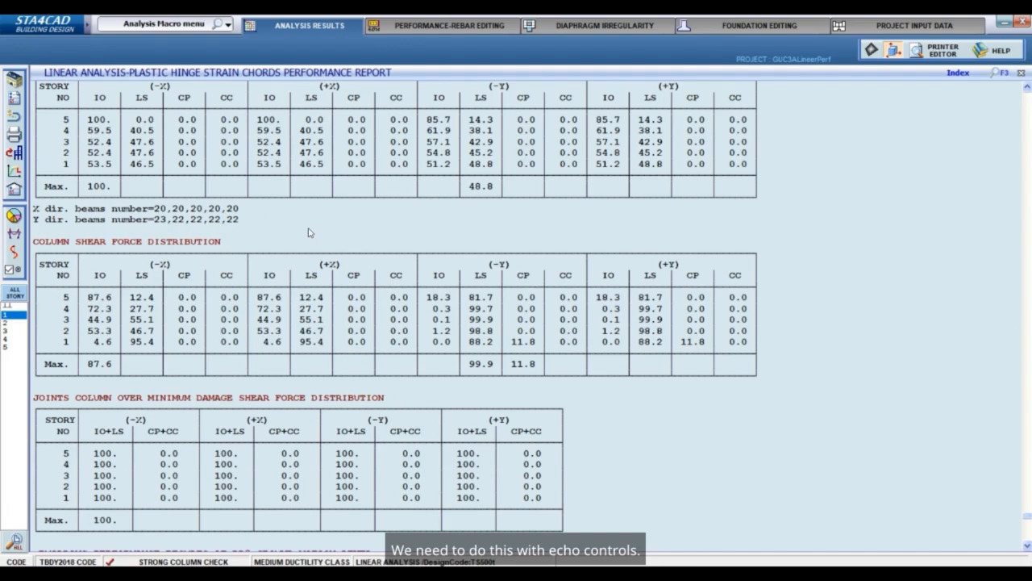
pyautogui.scroll(-2, 600, 390)
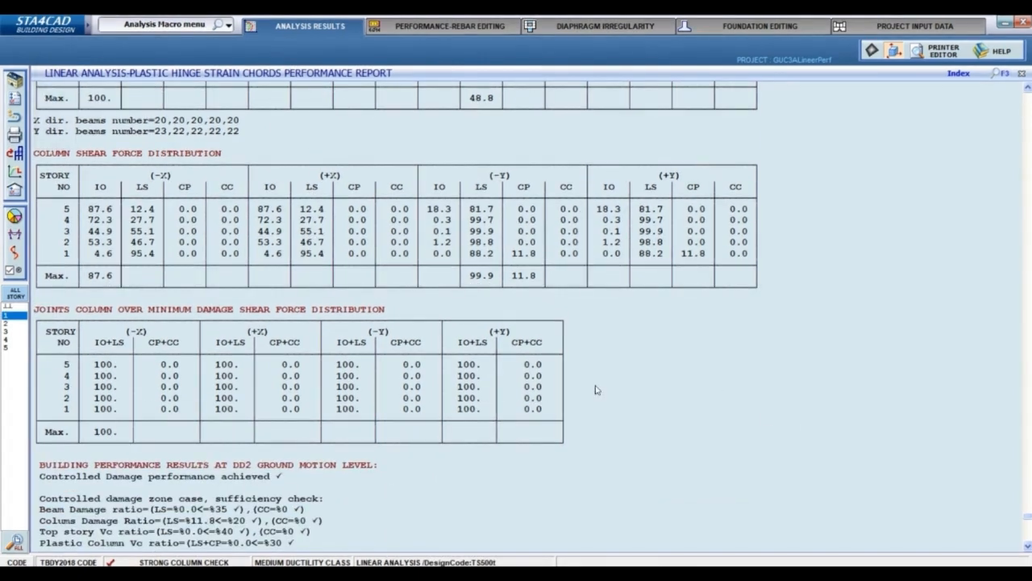
# Review the impact/capacity ratio control and the beams EKO account tables for the first and second stories
pyautogui.scroll(-6, 498, 471)
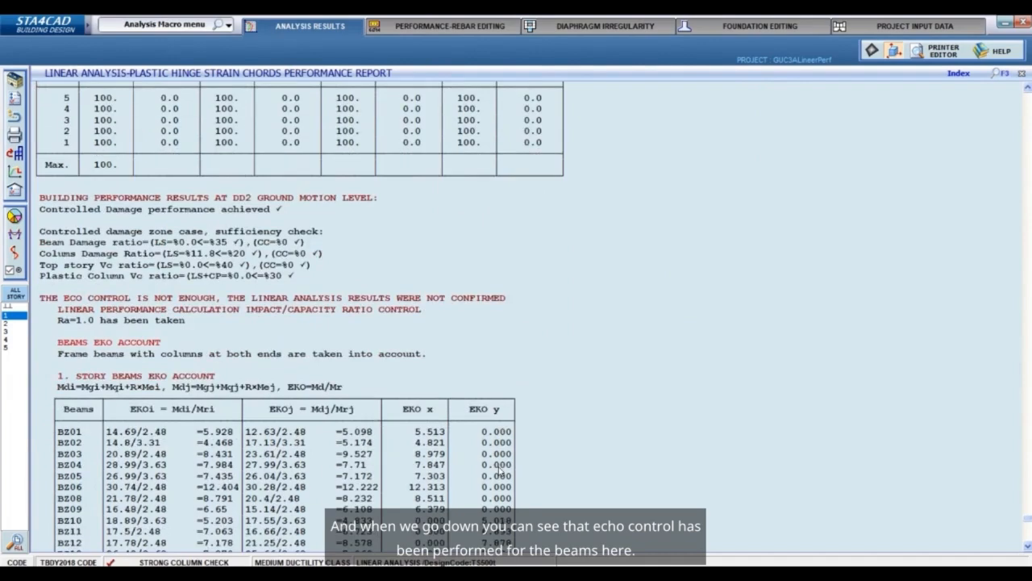
pyautogui.scroll(-2, 500, 472)
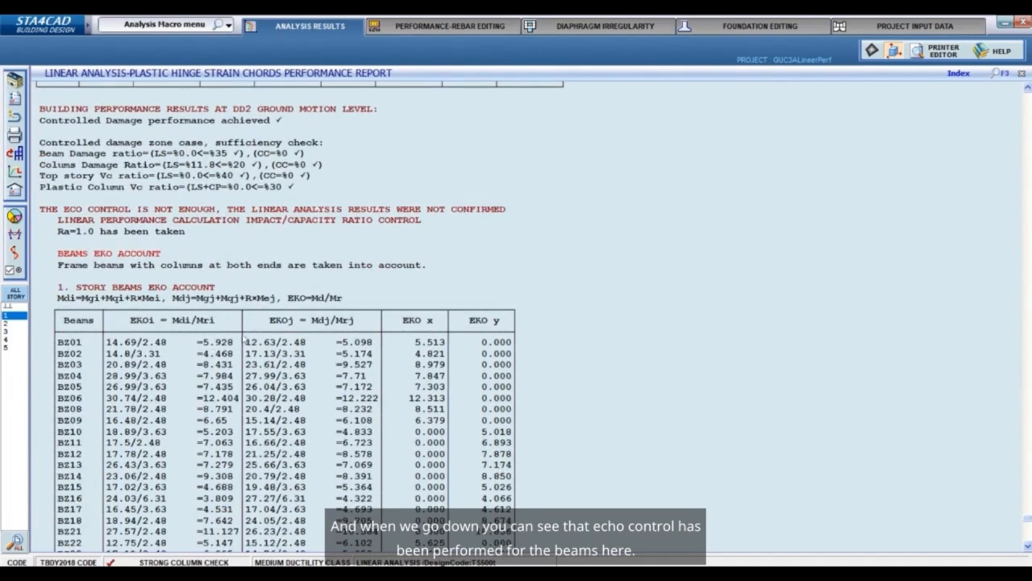
pyautogui.scroll(1, 104, 274)
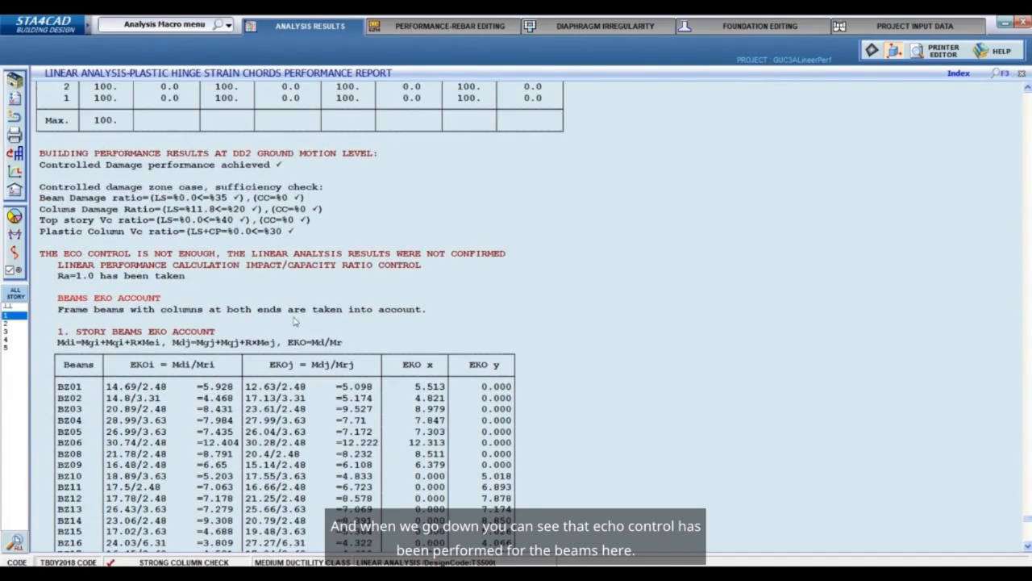
pyautogui.scroll(-5, 260, 326)
pyautogui.scroll(-7, 355, 352)
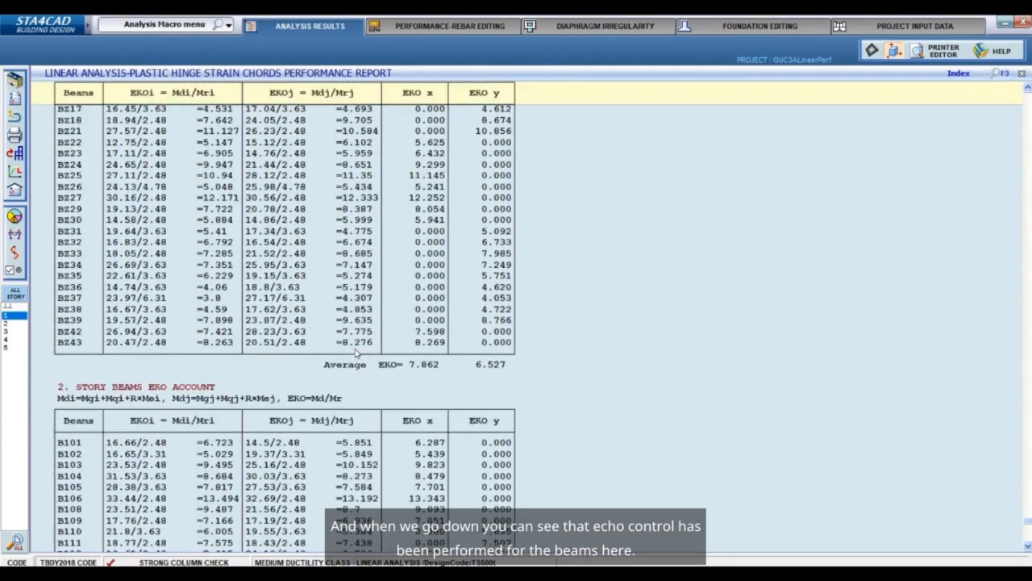
pyautogui.scroll(8, 355, 349)
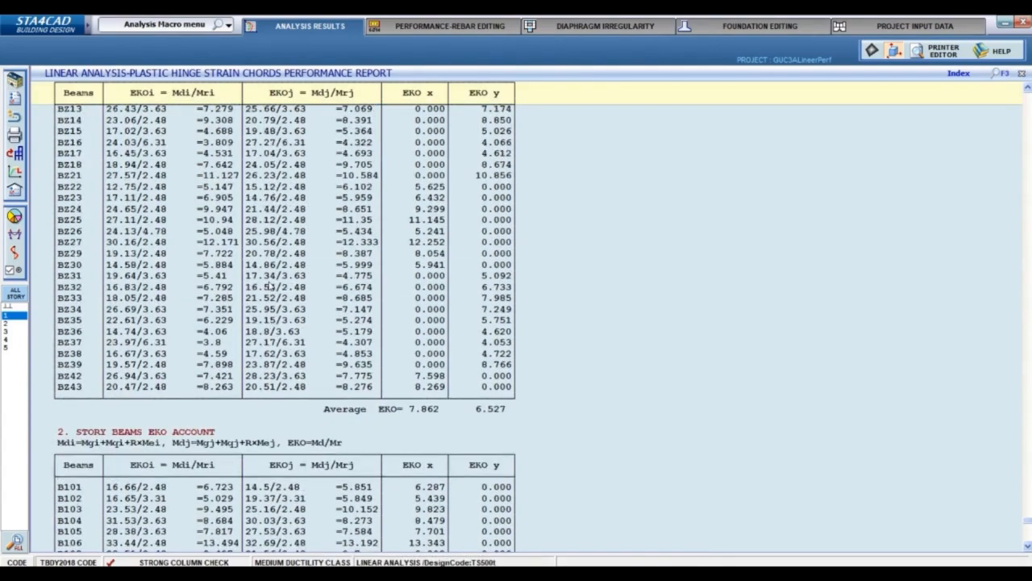
pyautogui.scroll(-15, 193, 288)
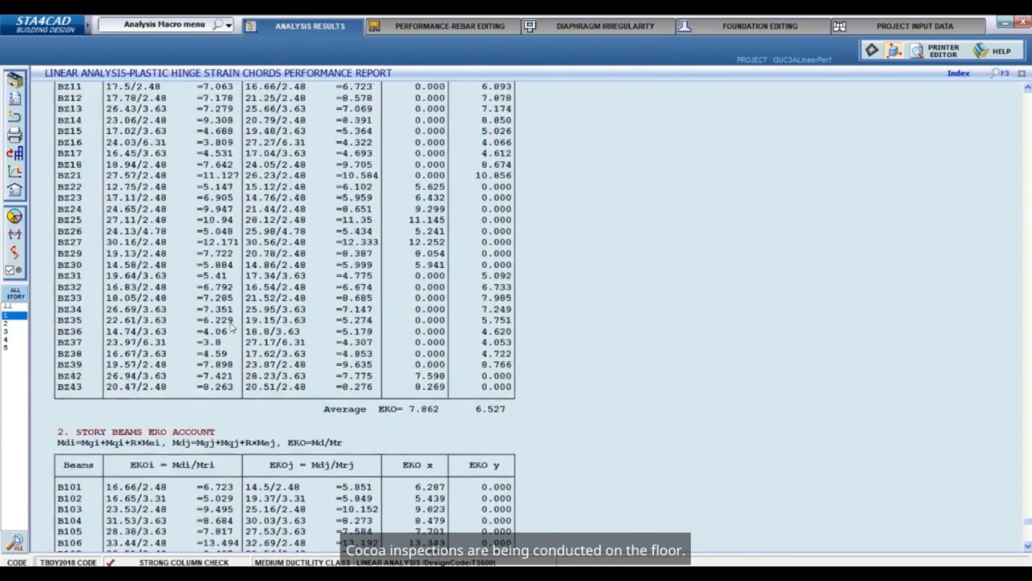
# Go through the report index to the final ECO control result and check the story EKO control table for beams and columns
pyautogui.click(959, 73)
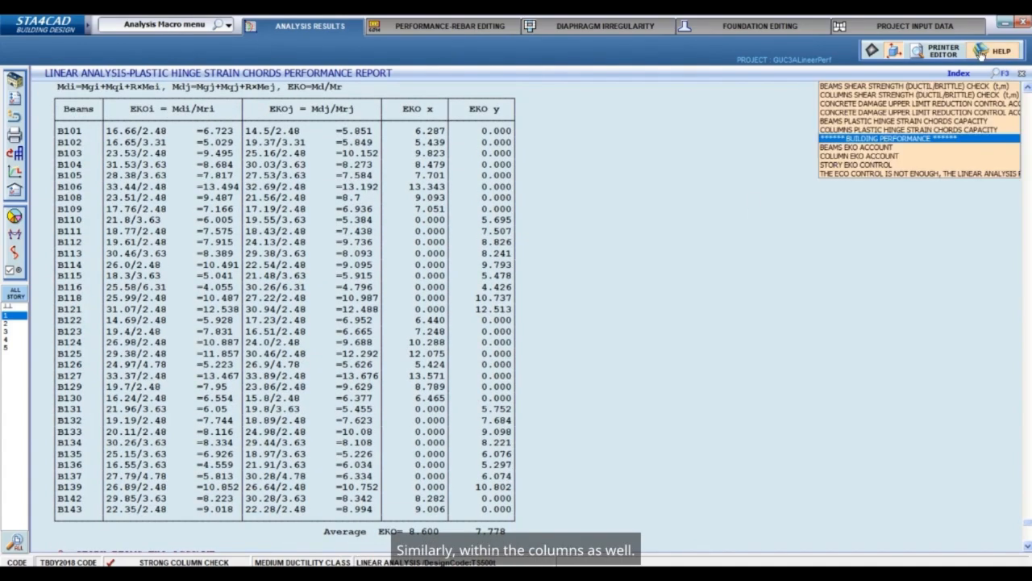
pyautogui.click(862, 175)
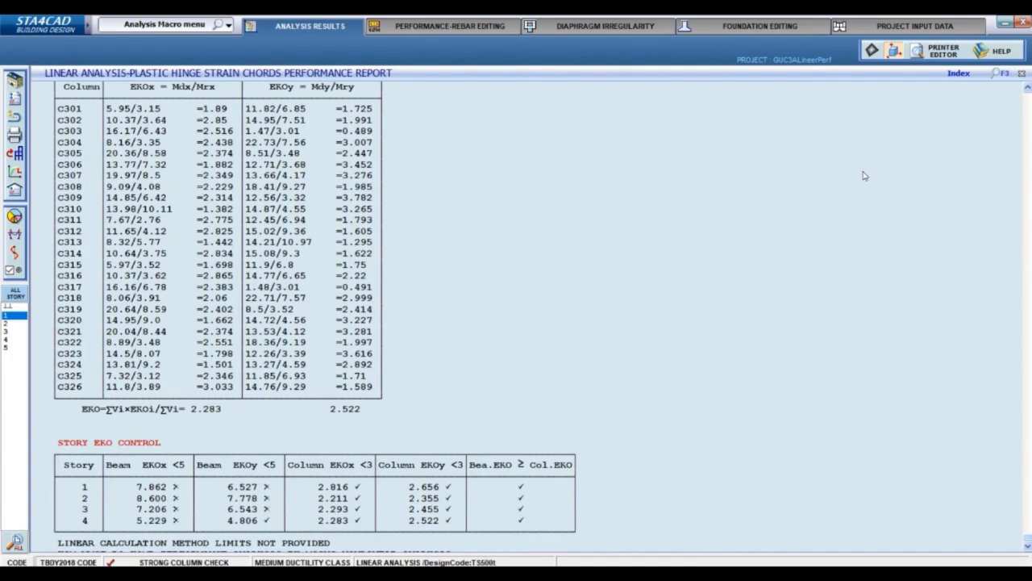
pyautogui.scroll(-1, 786, 245)
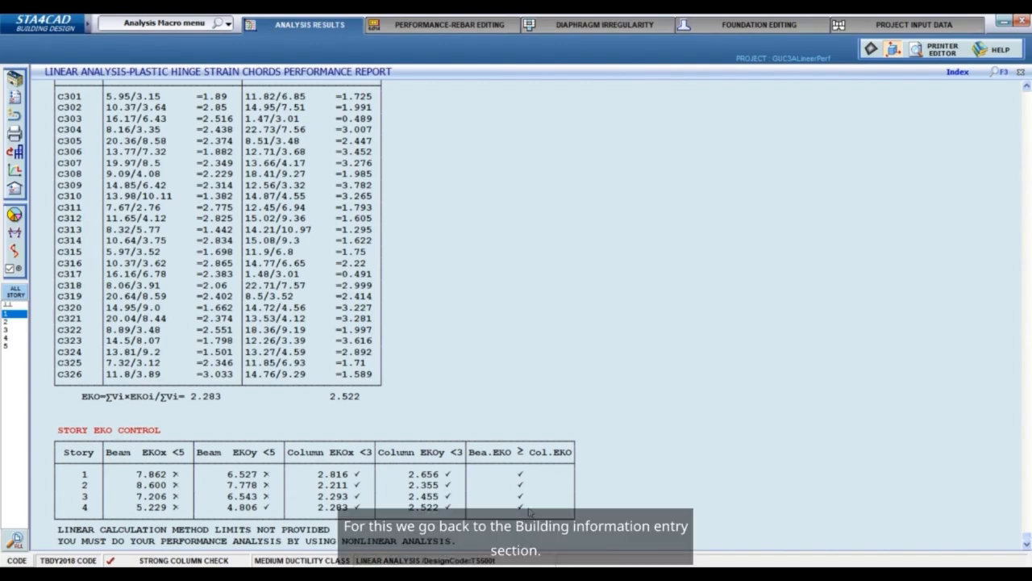
# Return to the project input data and save the project under the new name GUC3ANonLineerPerf
pyautogui.click(895, 27)
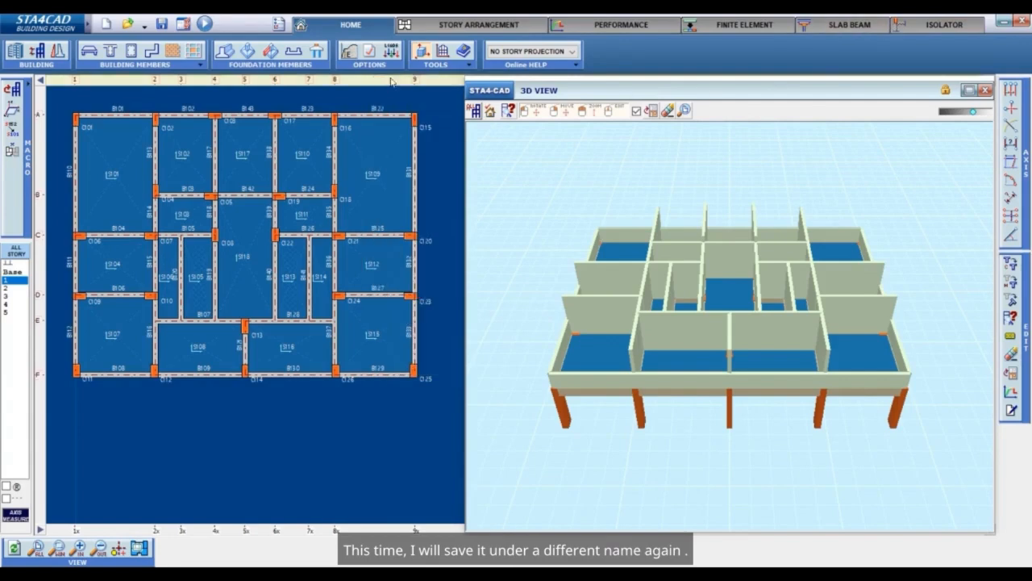
pyautogui.click(162, 24)
pyautogui.click(128, 252)
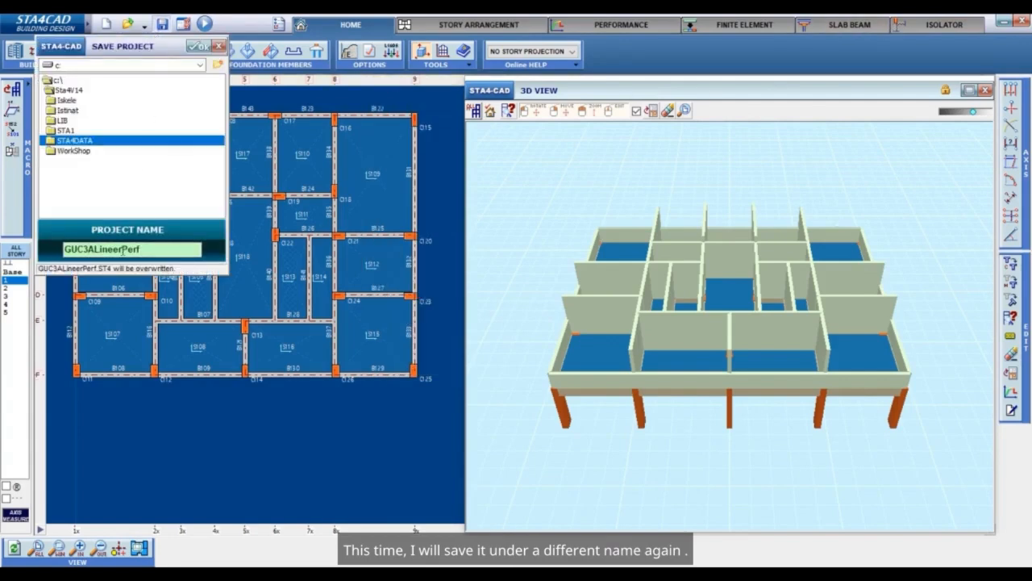
pyautogui.click(92, 249)
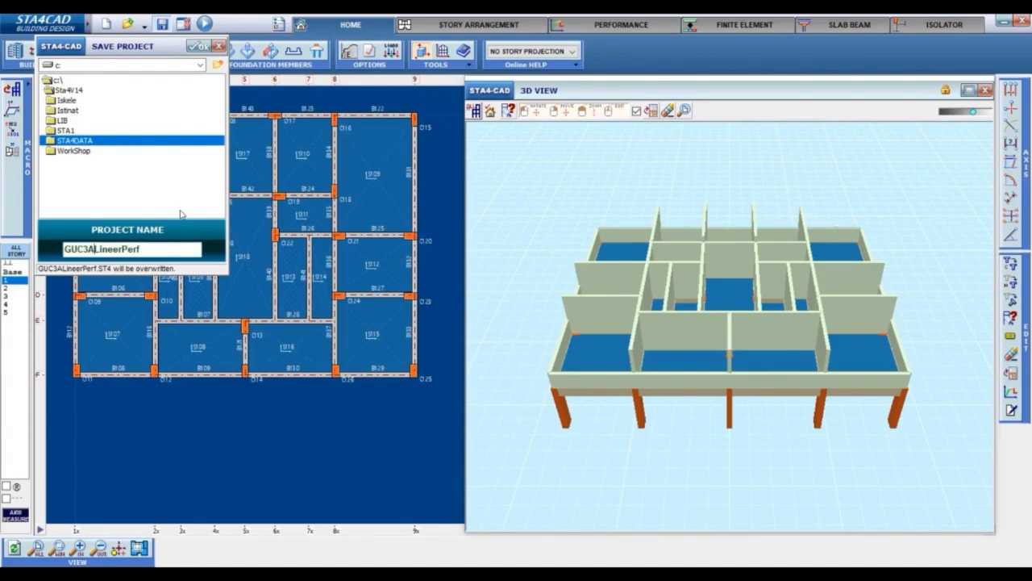
pyautogui.write('Non')
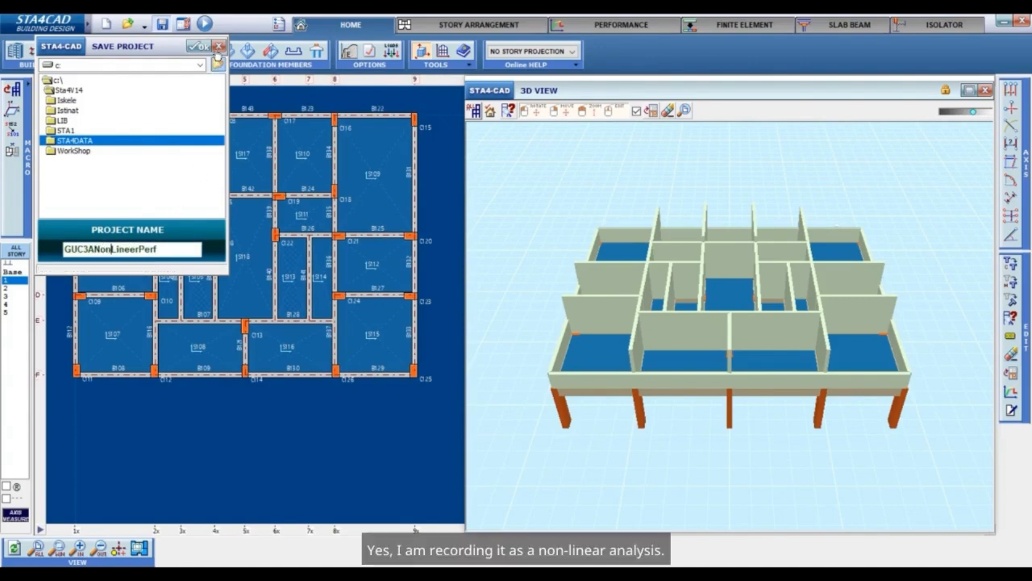
pyautogui.click(200, 47)
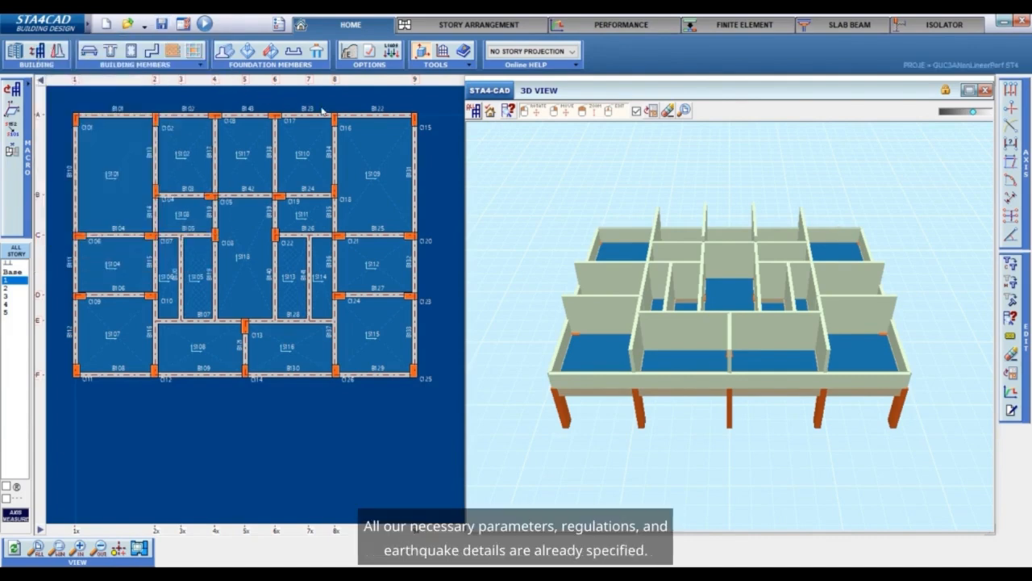
# Set the static analysis type to nonlinear analysis in the project options
pyautogui.click(366, 56)
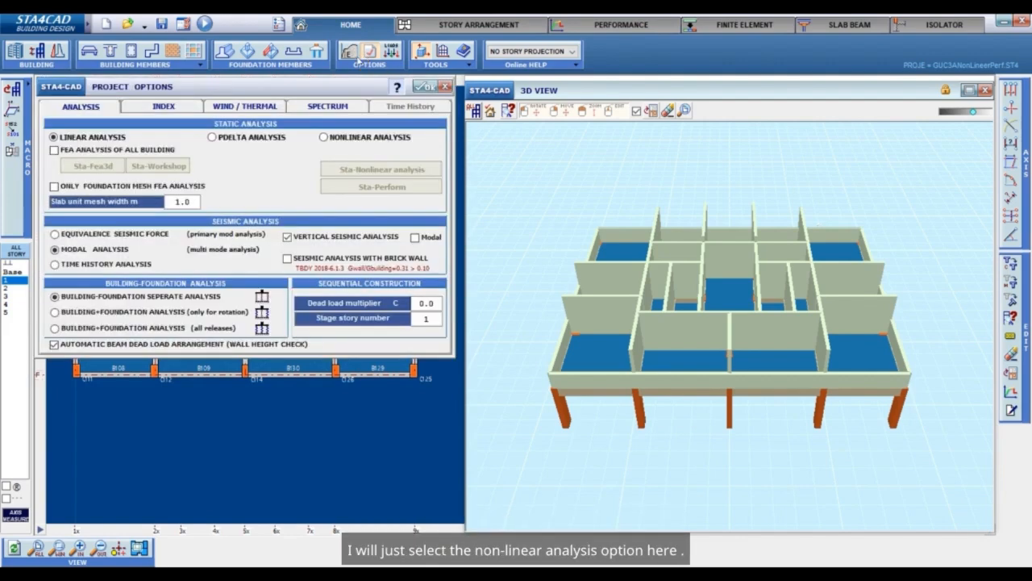
pyautogui.click(347, 137)
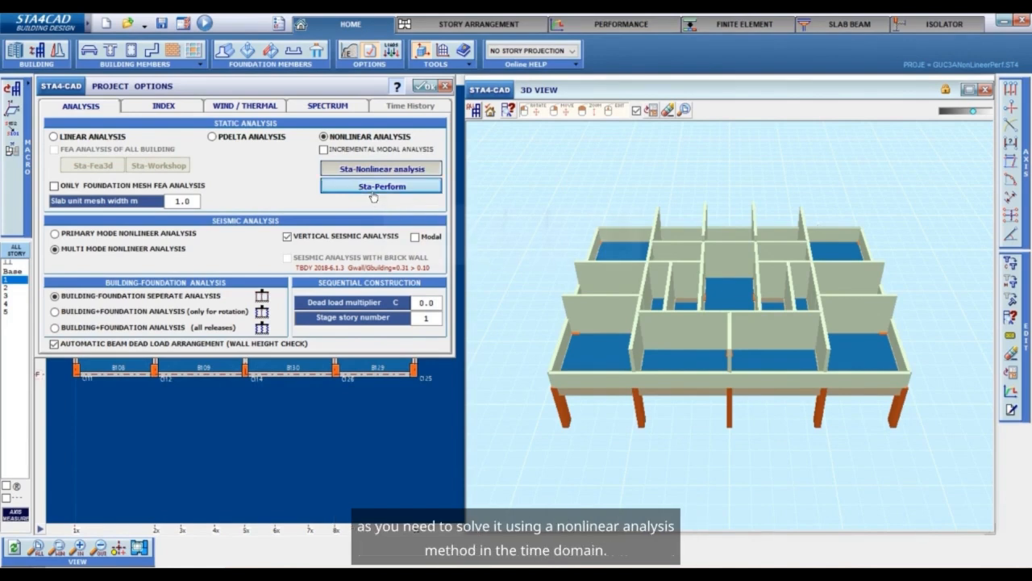
pyautogui.moveTo(375, 194)
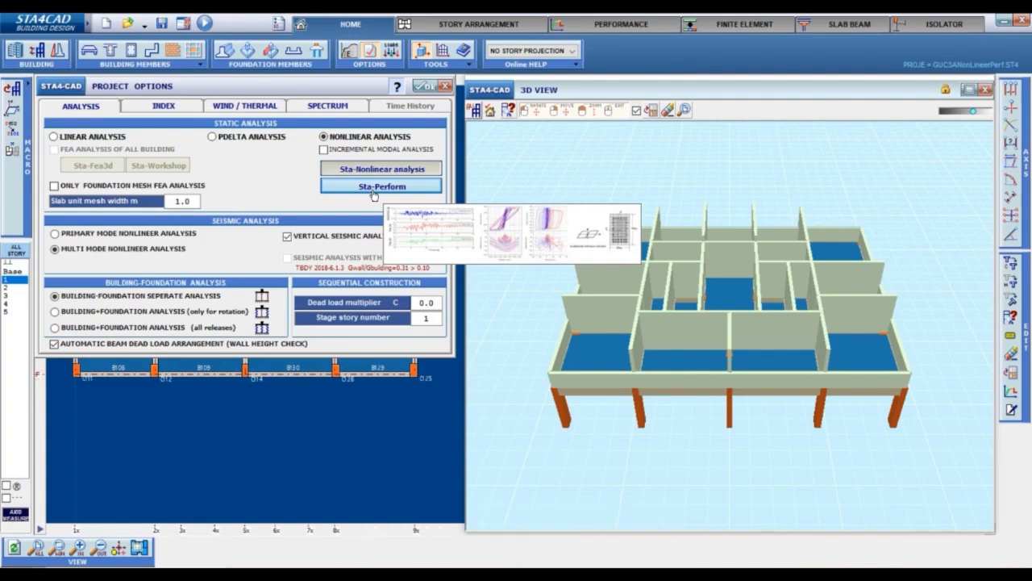
pyautogui.moveTo(220, 252)
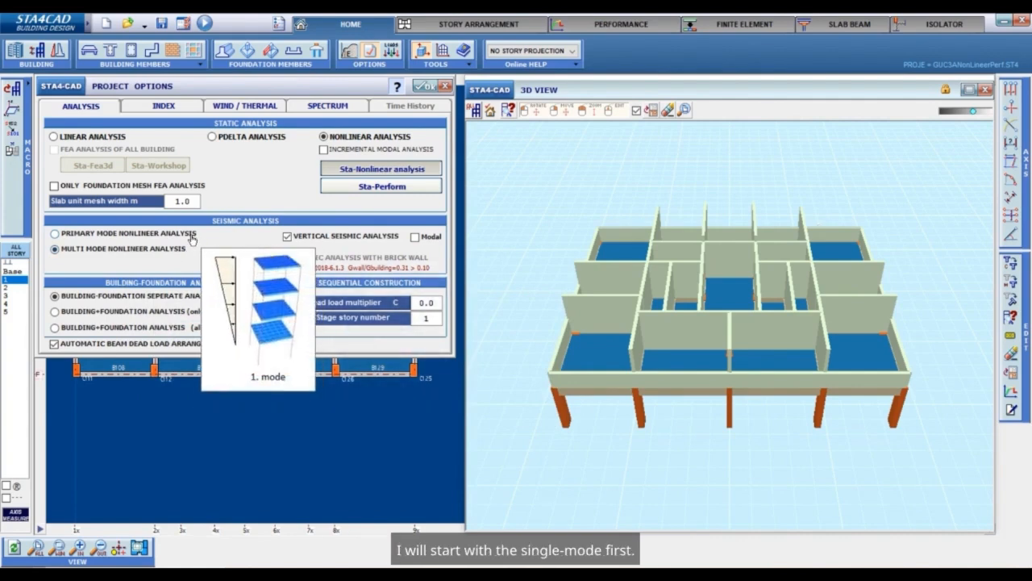
# Set the seismic analysis to primary mode nonlinear, consult article 5.6.2.2 in TBDY2018.pdf, and apply the project options
pyautogui.click(192, 235)
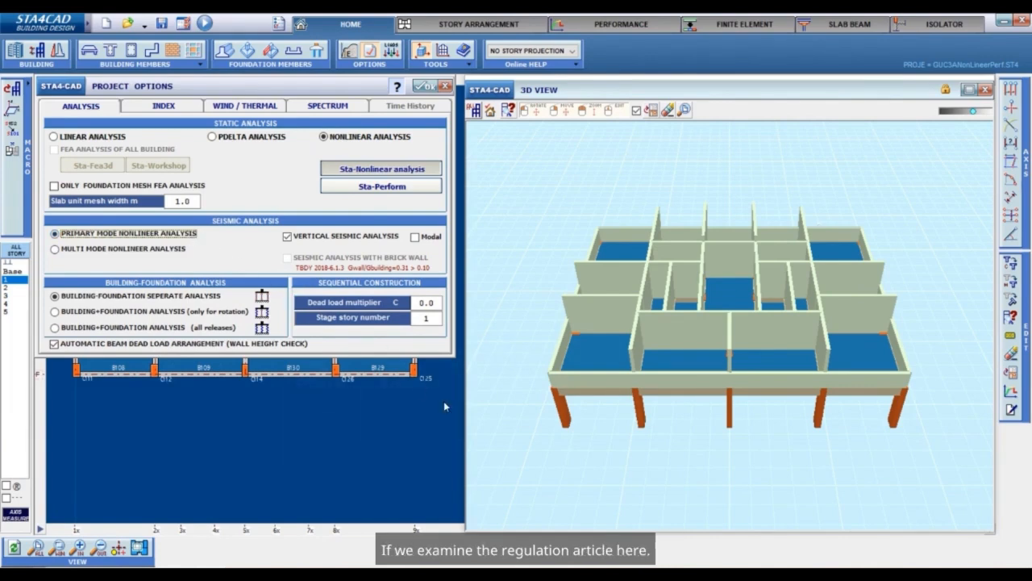
pyautogui.click(475, 515)
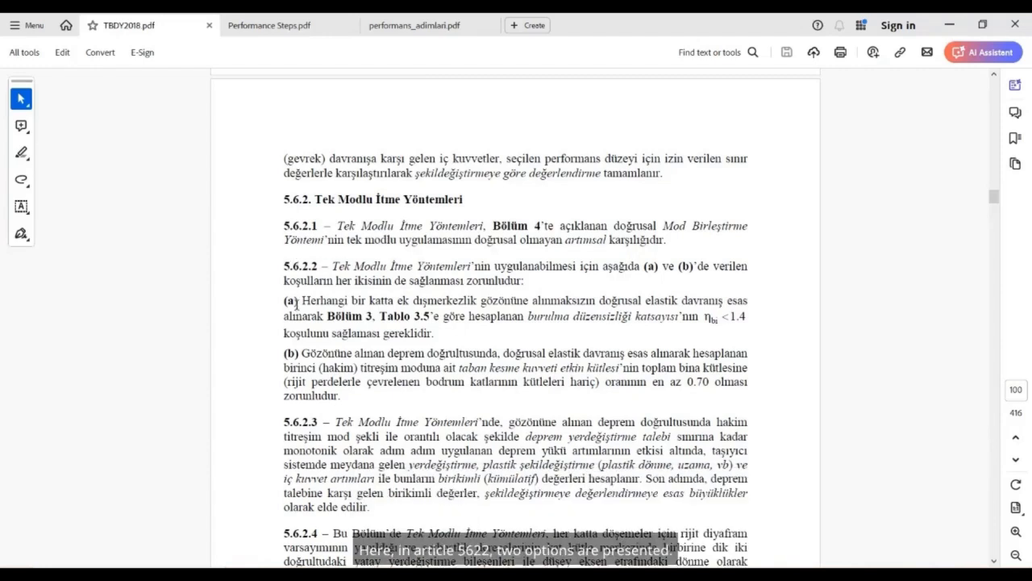
pyautogui.scroll(-1, 291, 353)
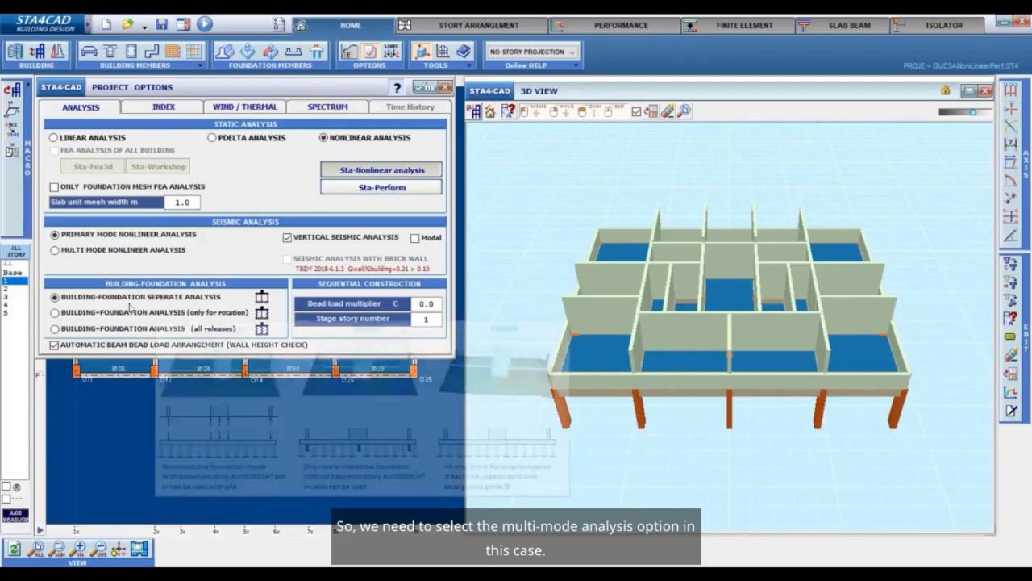
pyautogui.moveTo(151, 256)
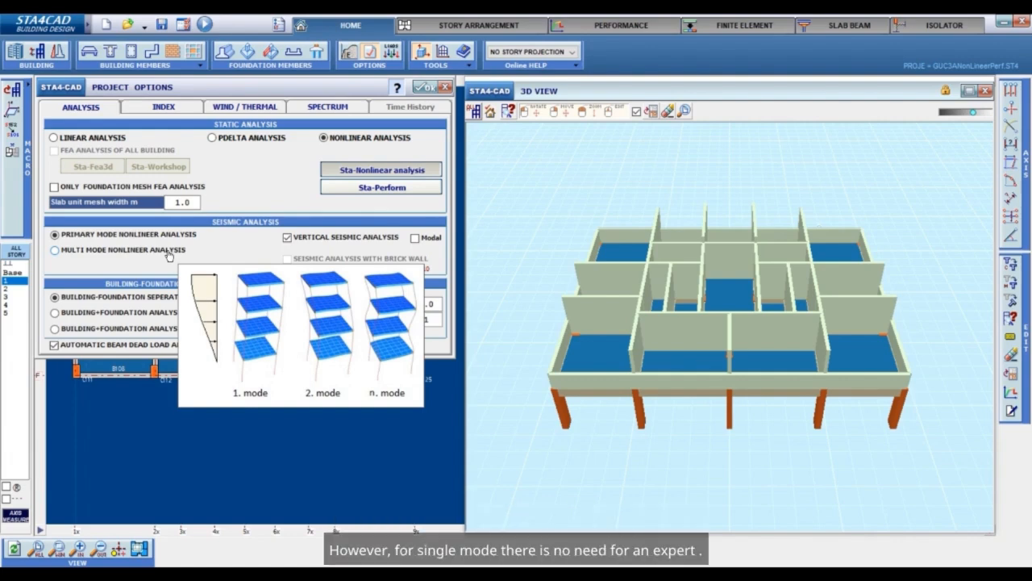
pyautogui.moveTo(175, 234)
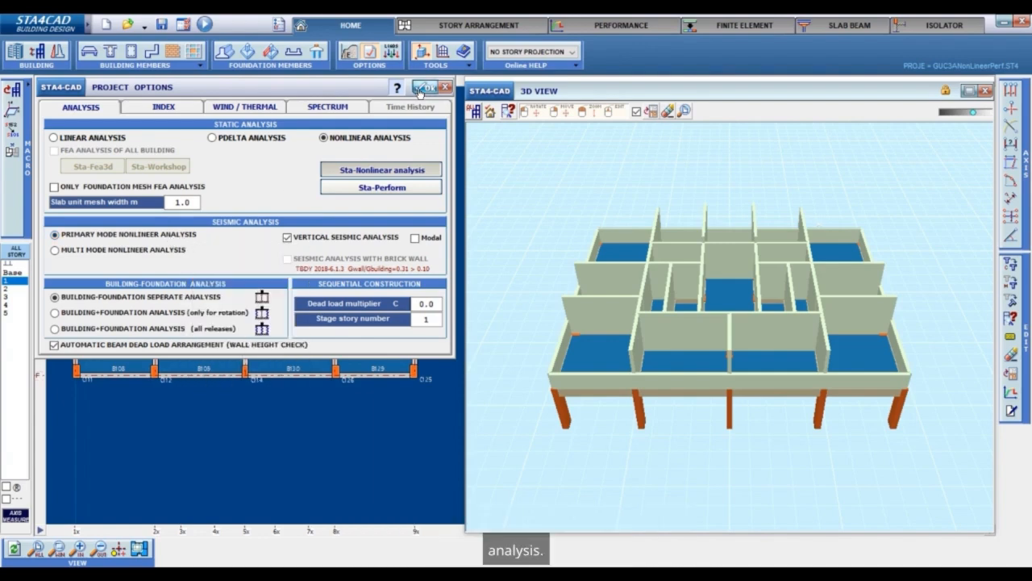
pyautogui.click(421, 87)
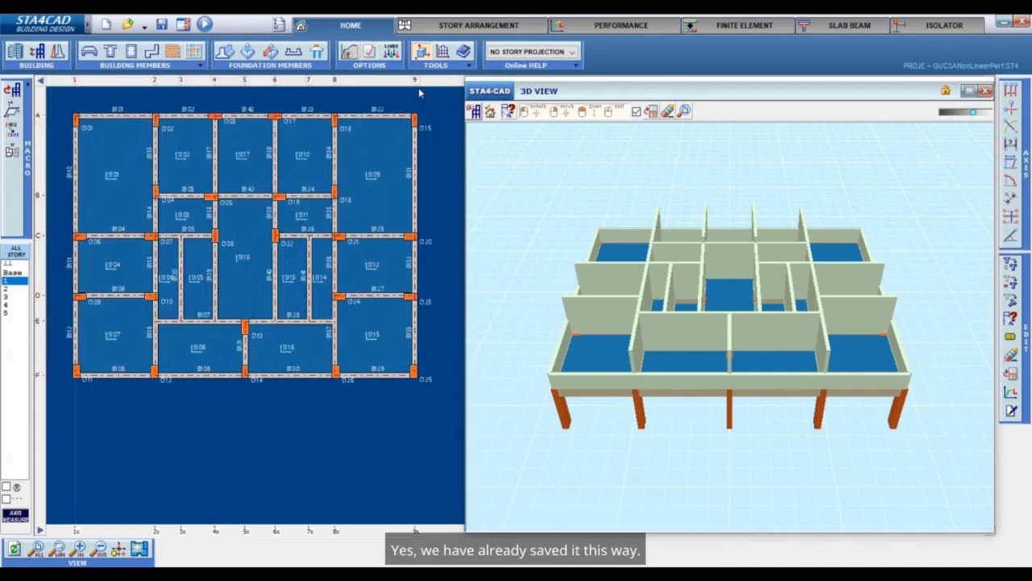
# Run the building analysis on the project saved as GUC3ANonLineerPerf and open its nonlinear plastic hinge performance report
pyautogui.click(207, 24)
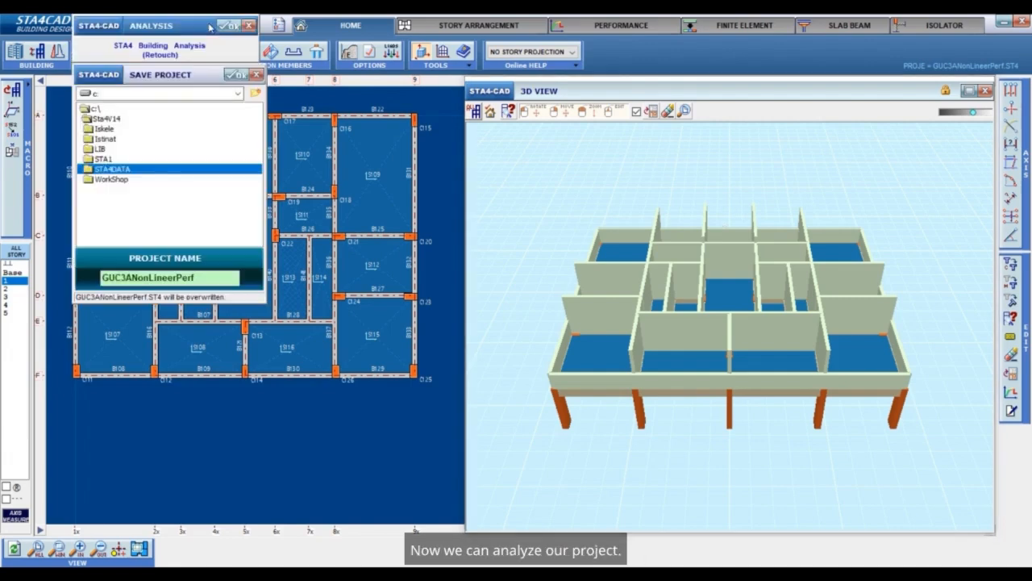
pyautogui.click(233, 74)
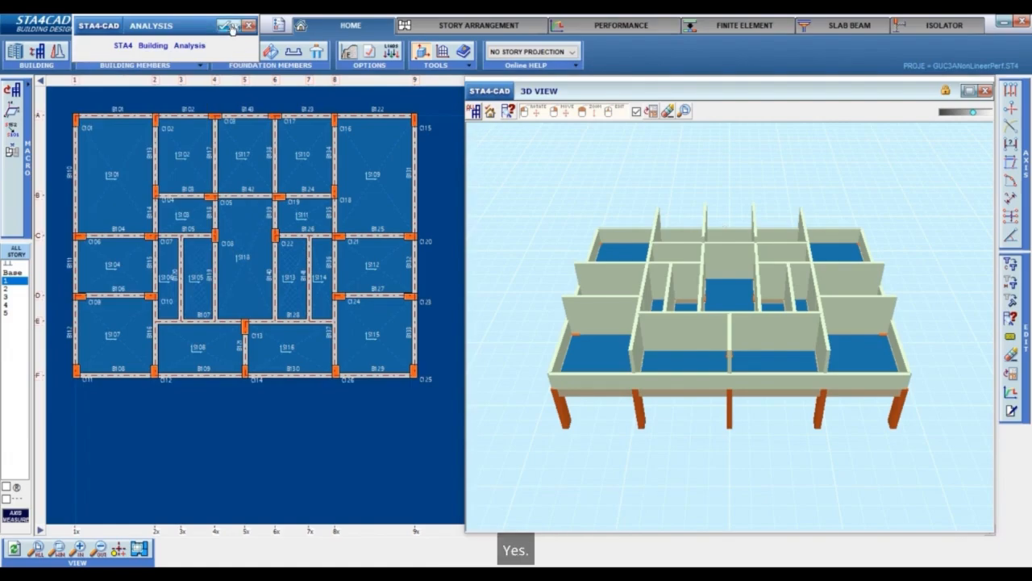
pyautogui.click(230, 26)
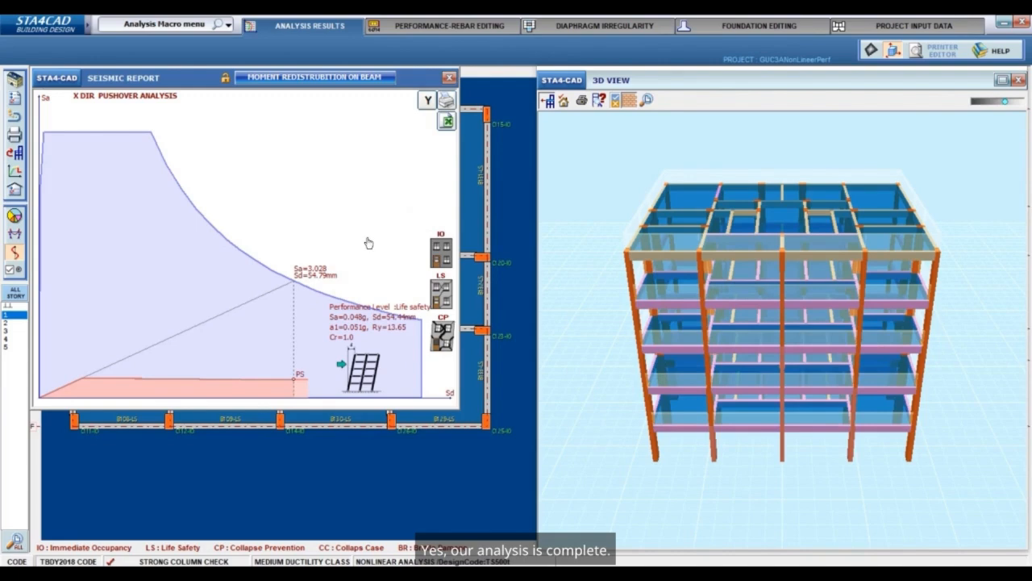
pyautogui.click(363, 234)
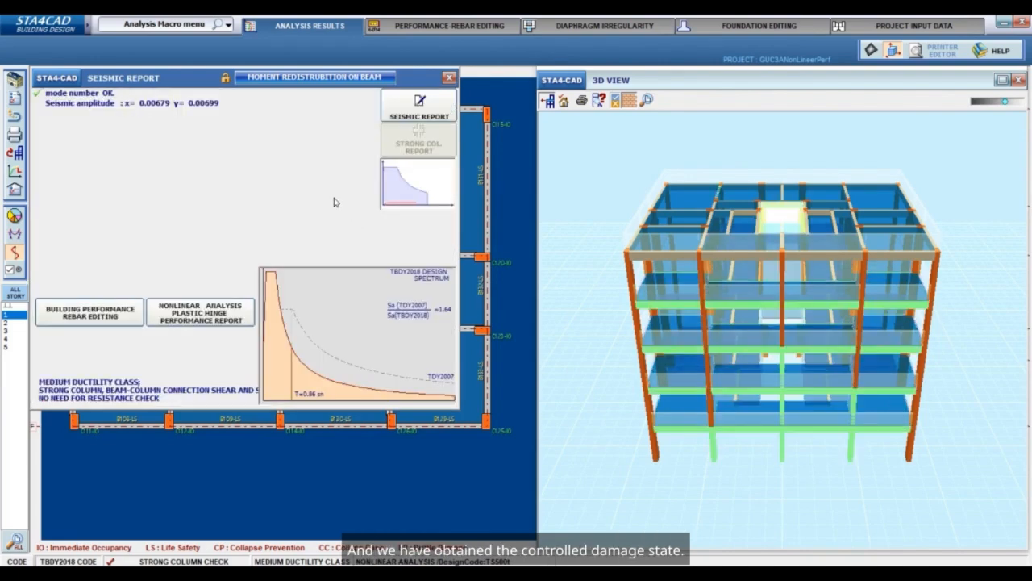
pyautogui.click(236, 316)
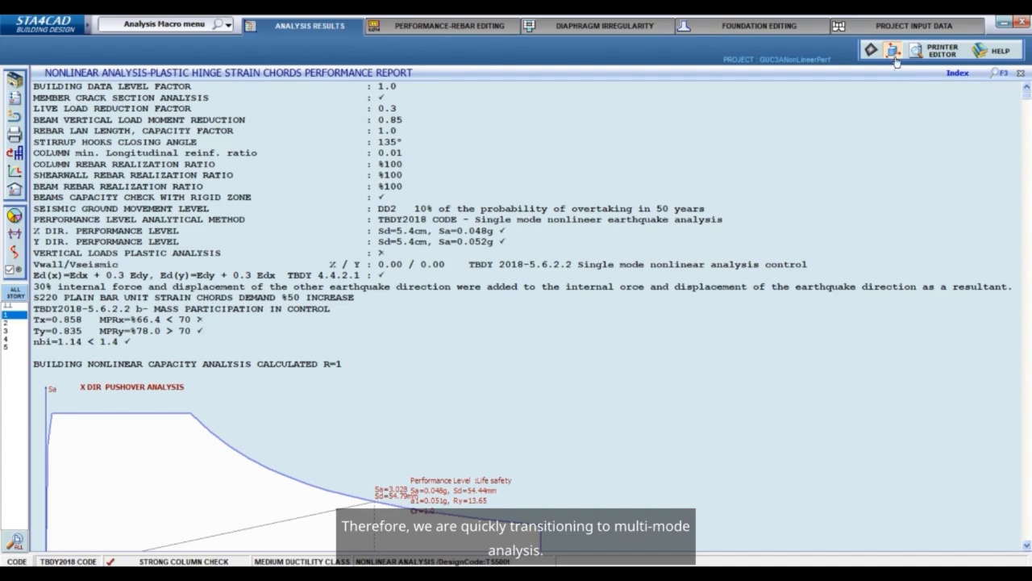
# Return to the project input data and switch the seismic analysis to multi mode nonlinear in the project options
pyautogui.click(908, 29)
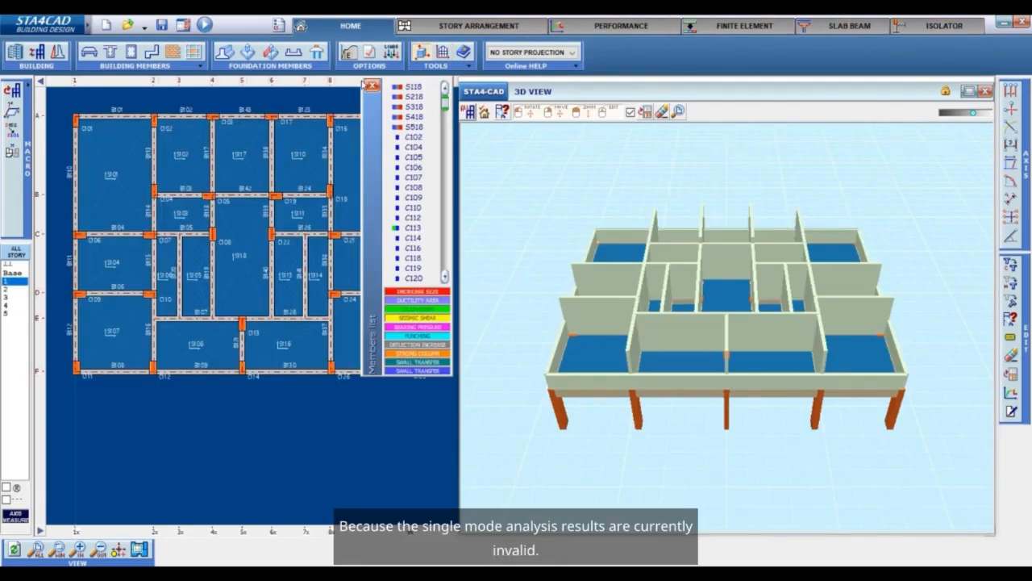
pyautogui.click(372, 85)
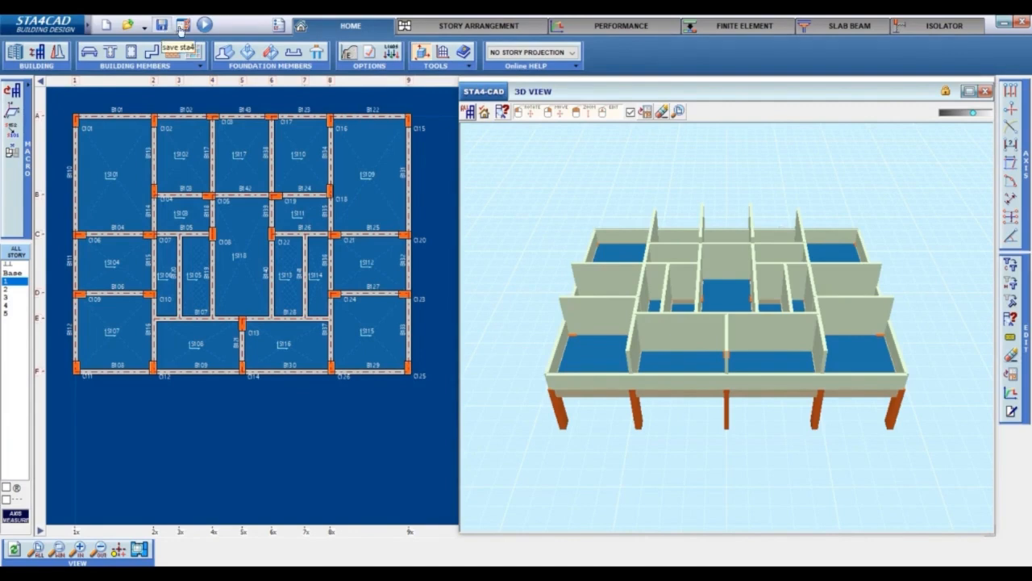
pyautogui.click(371, 53)
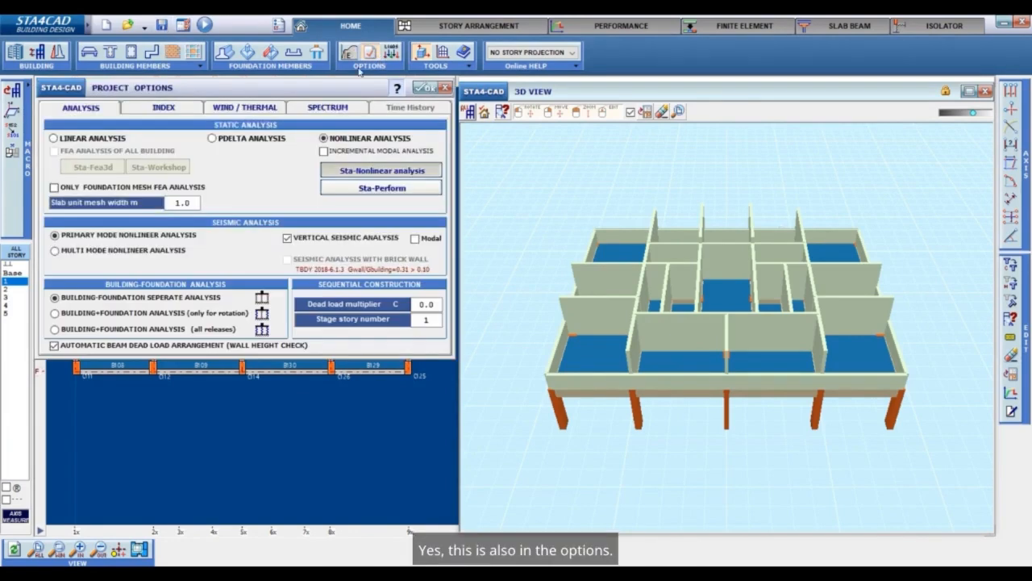
pyautogui.click(162, 251)
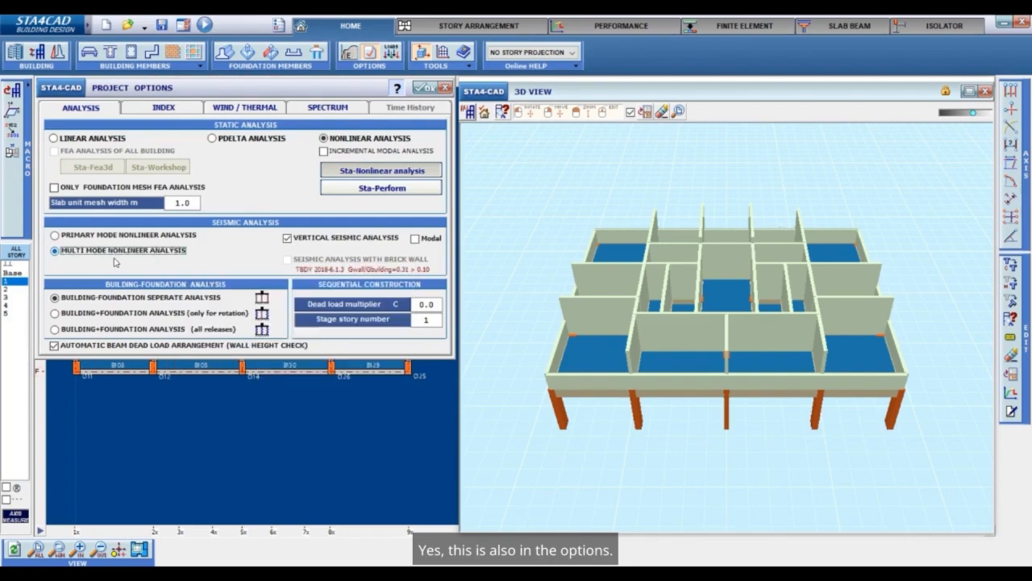
pyautogui.click(424, 90)
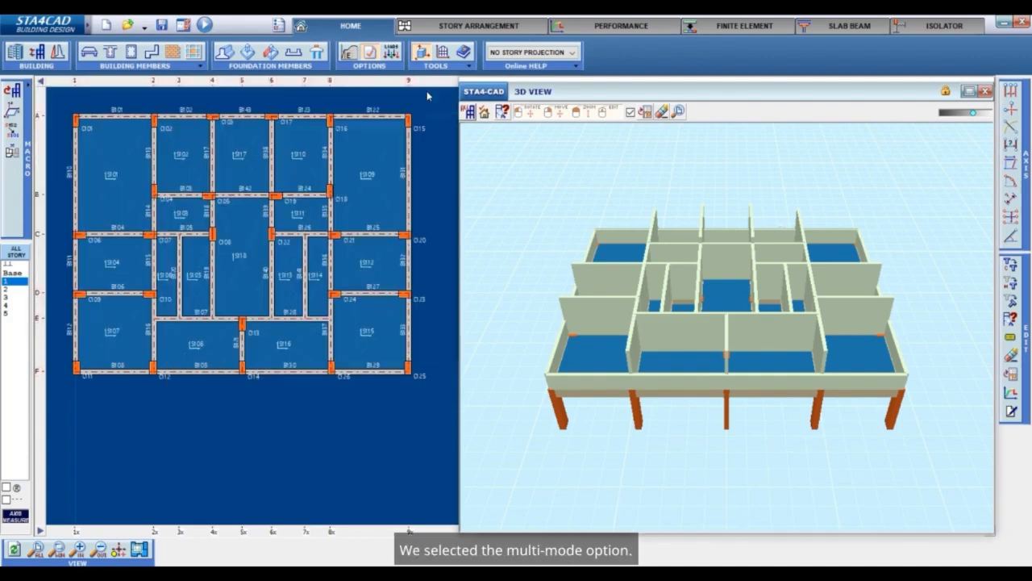
# Save the project under the name GUC3AMultiNonLineerPerf in the STA4DATA folder
pyautogui.click(163, 25)
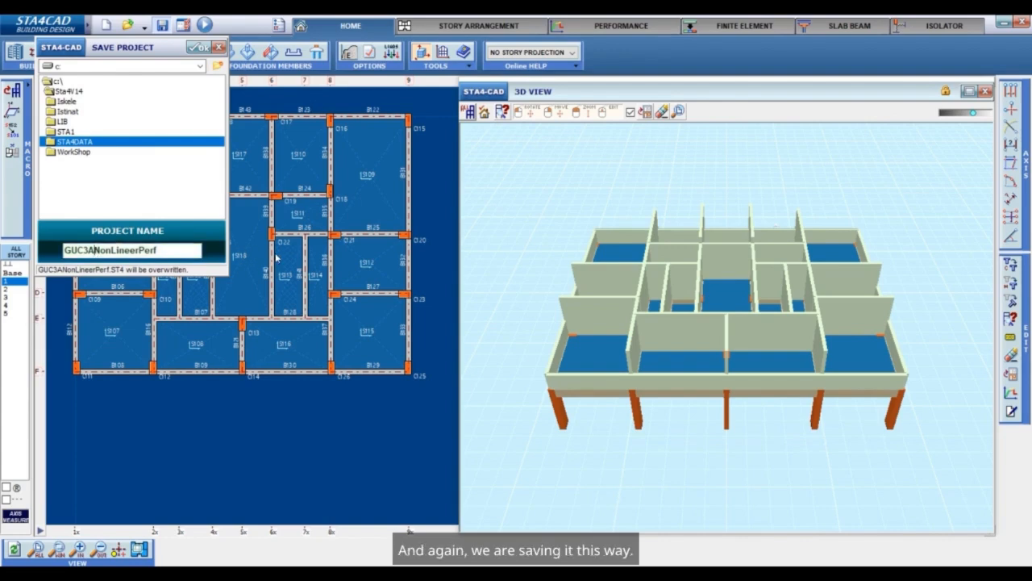
pyautogui.click(91, 250)
pyautogui.write('Multi')
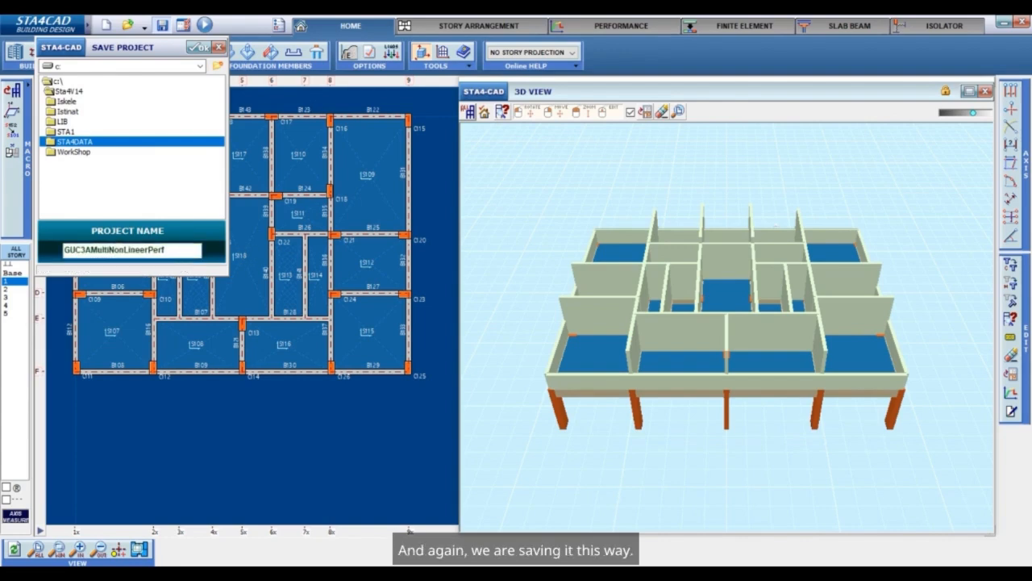
pyautogui.click(198, 49)
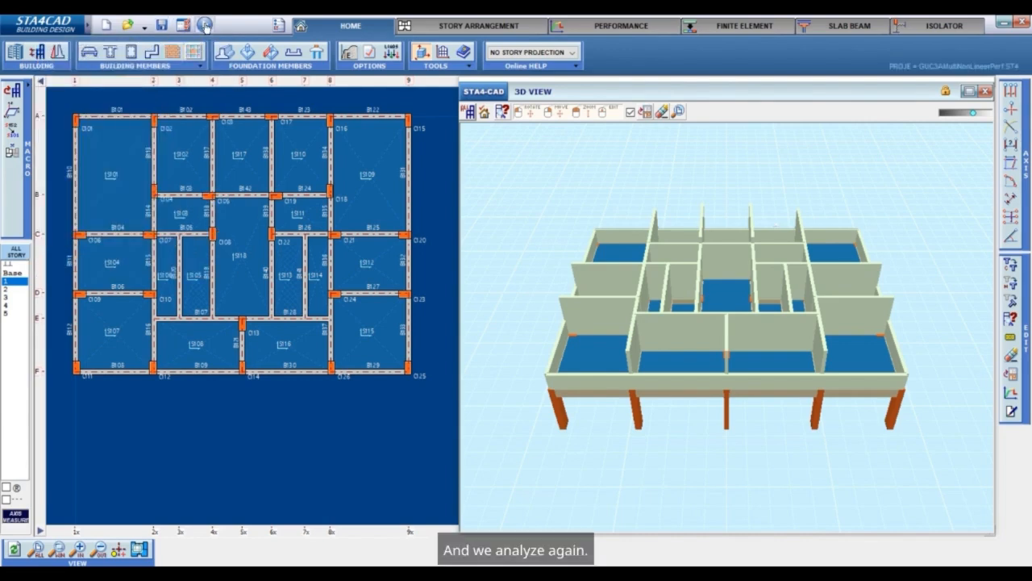
# Analyse the multi-mode project and open its nonlinear plastic hinge performance report from the seismic report
pyautogui.click(205, 25)
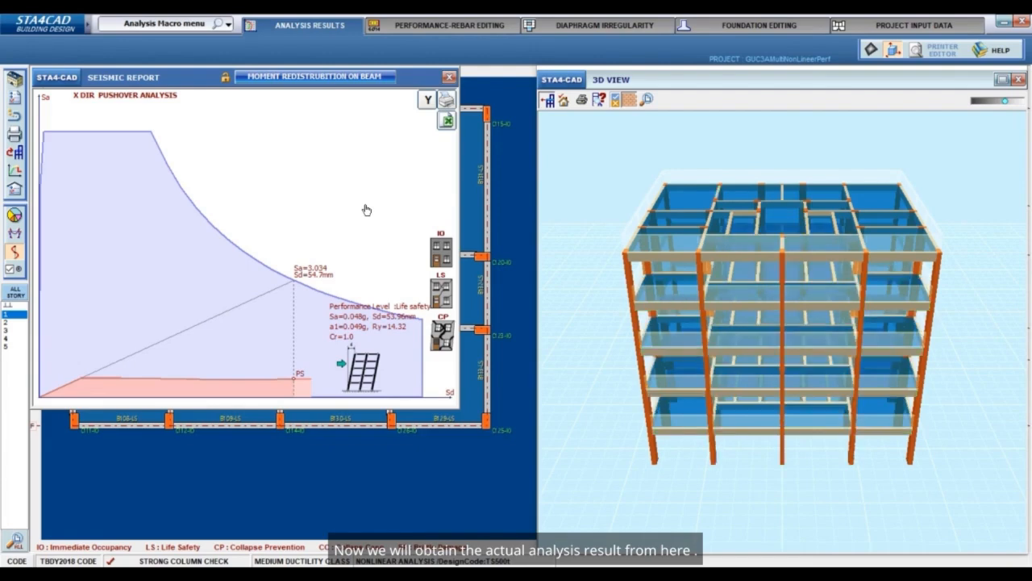
pyautogui.click(366, 210)
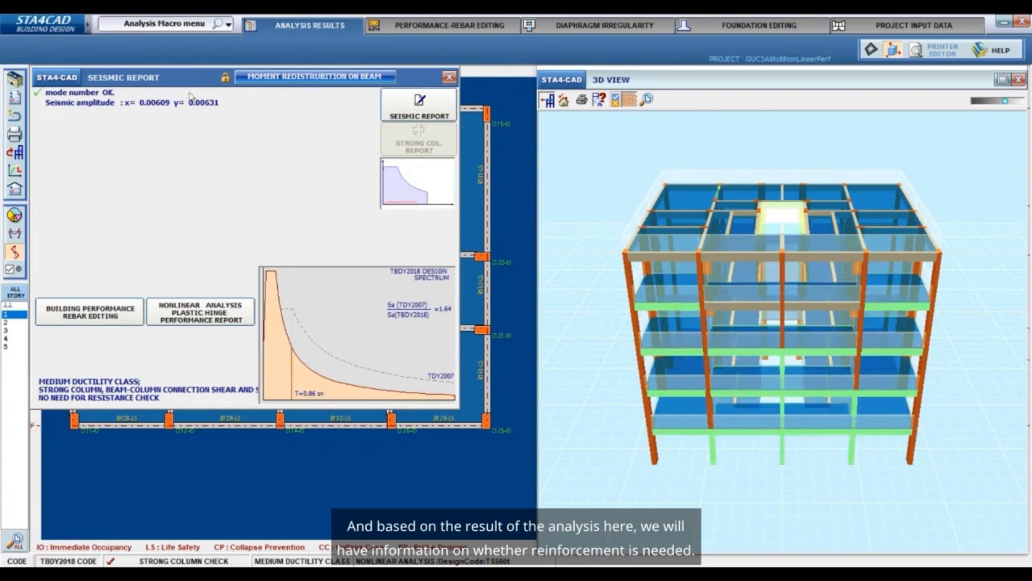
pyautogui.click(226, 309)
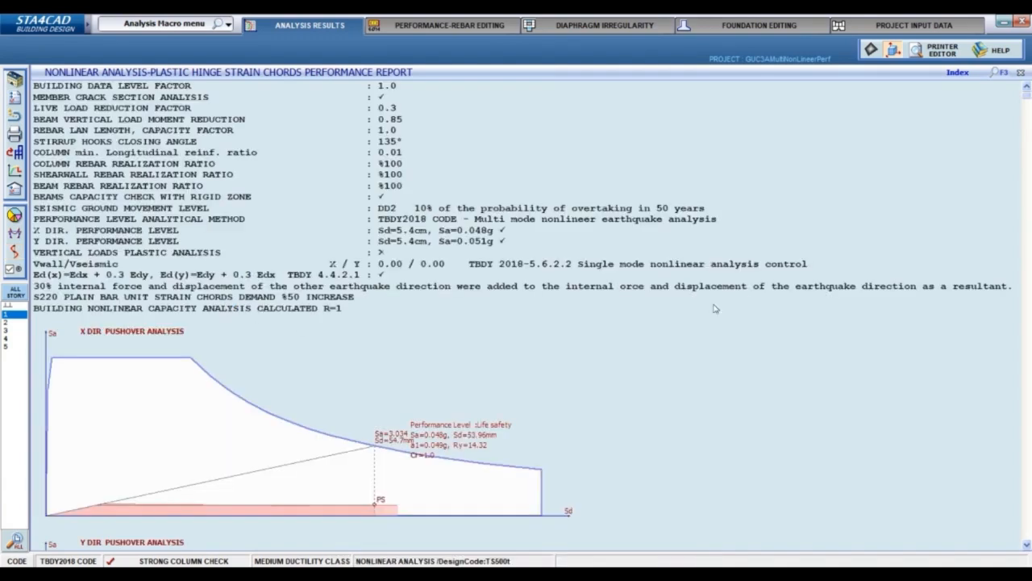
# Go to the report's Building Performance section and examine the damage tables, performance results and list of brittle members needing retrofitting
pyautogui.click(957, 72)
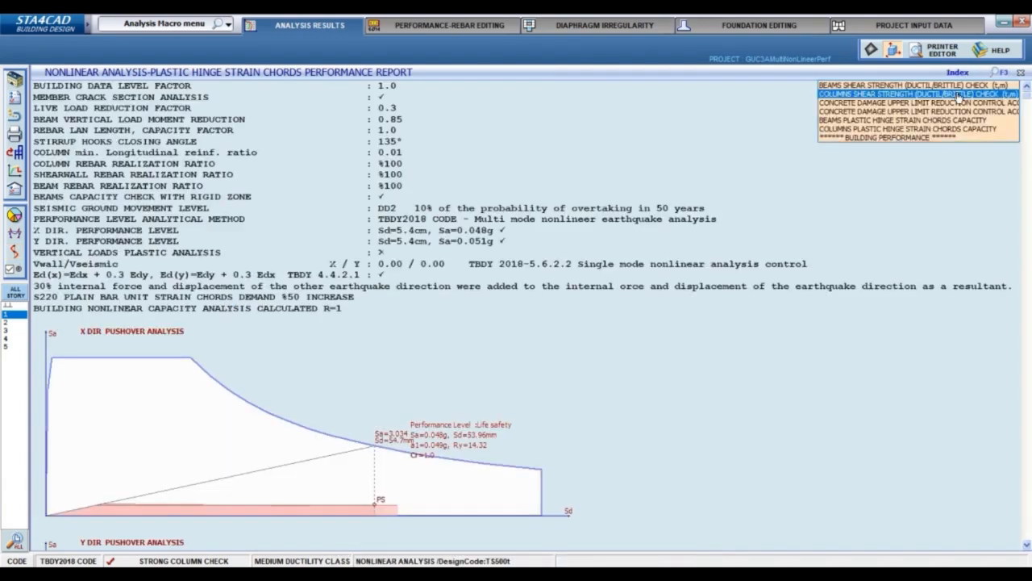
pyautogui.click(942, 142)
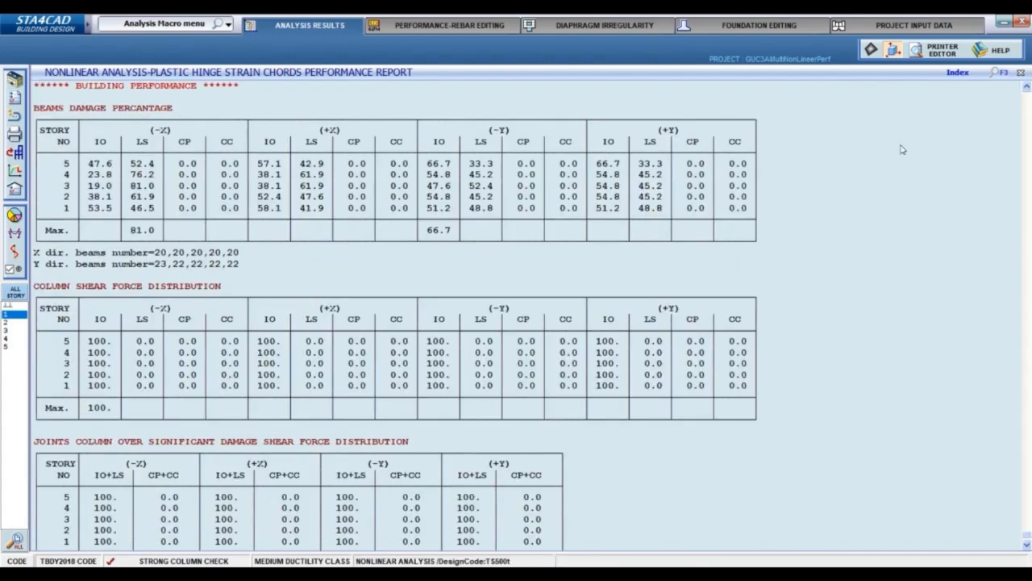
pyautogui.scroll(-1, 577, 183)
pyautogui.scroll(-2, 578, 183)
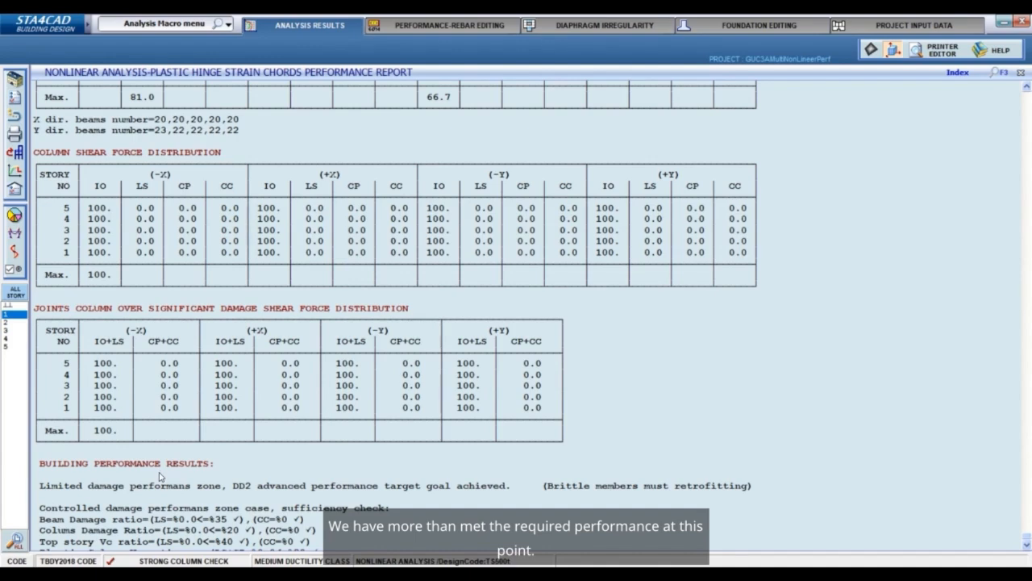
pyautogui.scroll(-1, 159, 477)
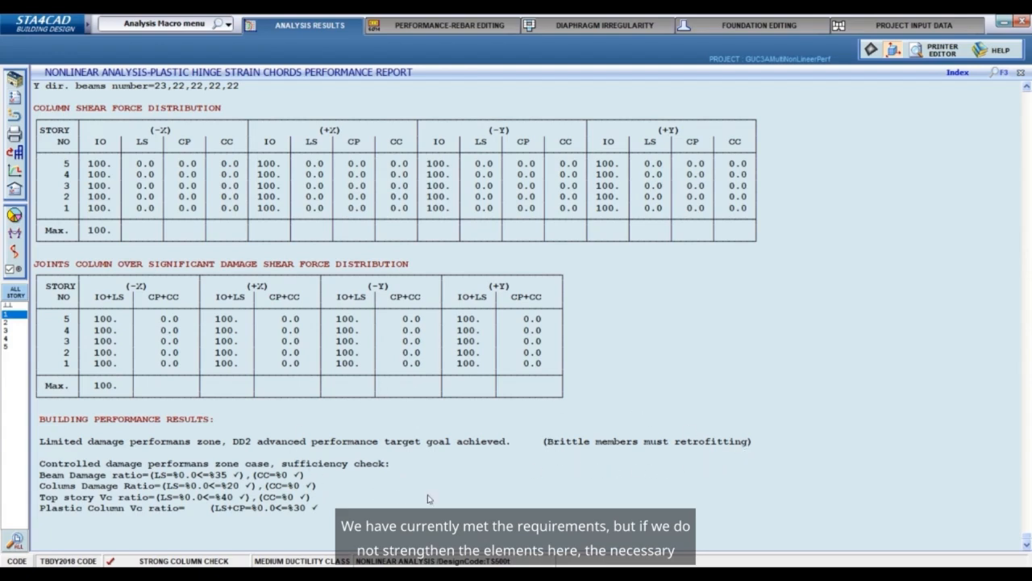
pyautogui.scroll(1, 499, 482)
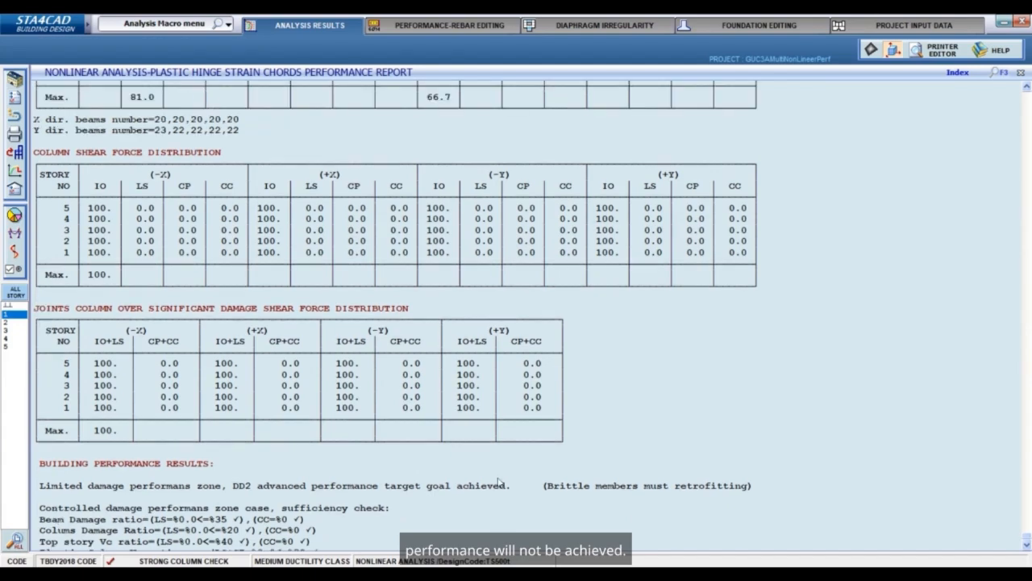
pyautogui.scroll(3, 499, 482)
pyautogui.scroll(-4, 499, 482)
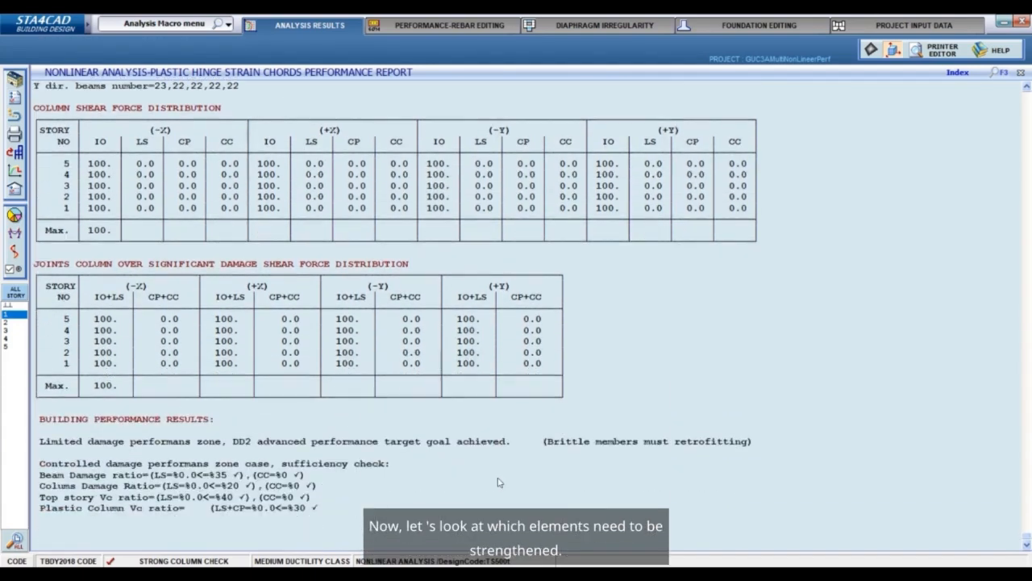
pyautogui.scroll(8, 497, 482)
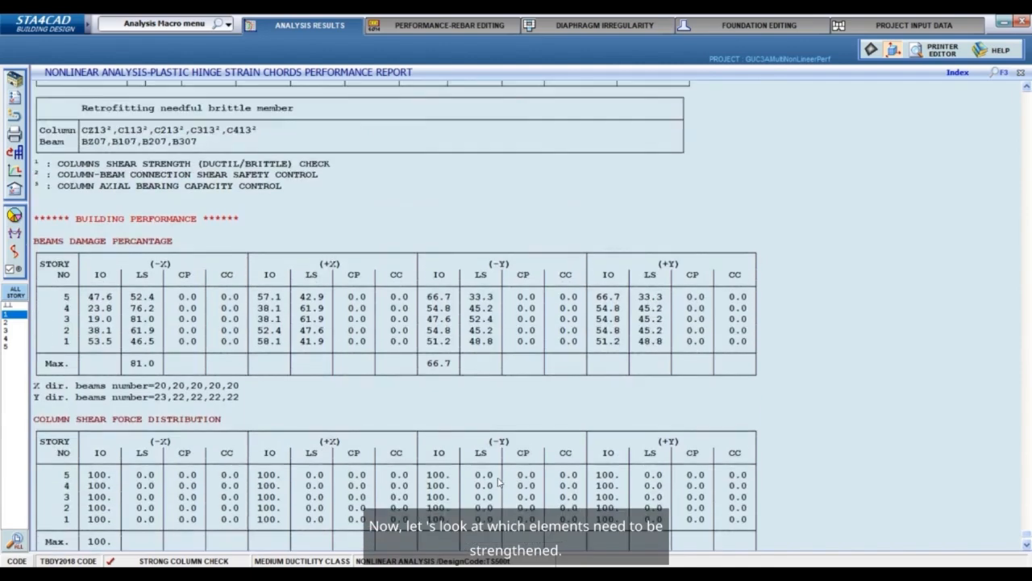
pyautogui.scroll(2, 499, 482)
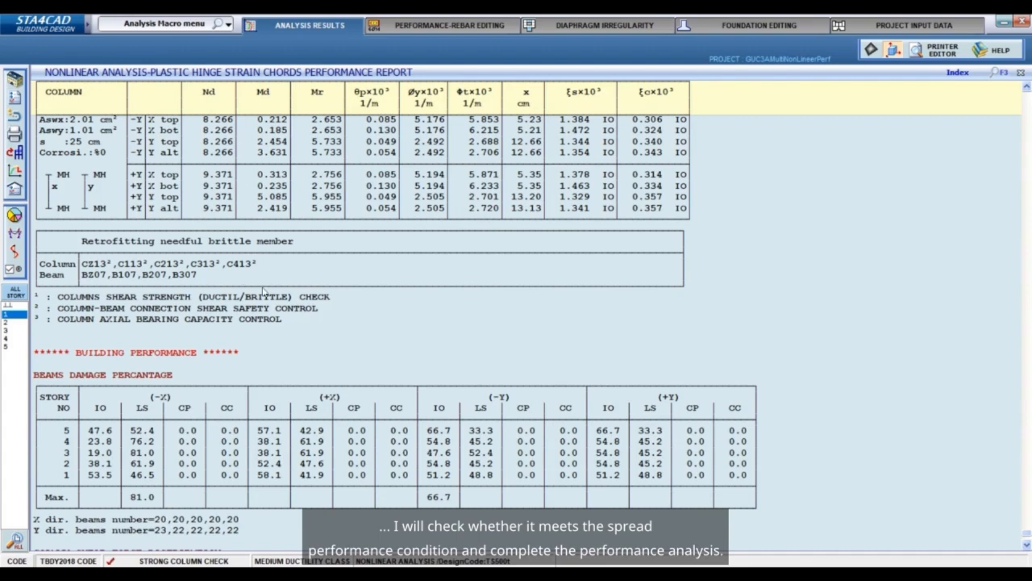
# Close the performance report, return to the project input data and locate column C113 on the story 1 plan
pyautogui.click(1021, 74)
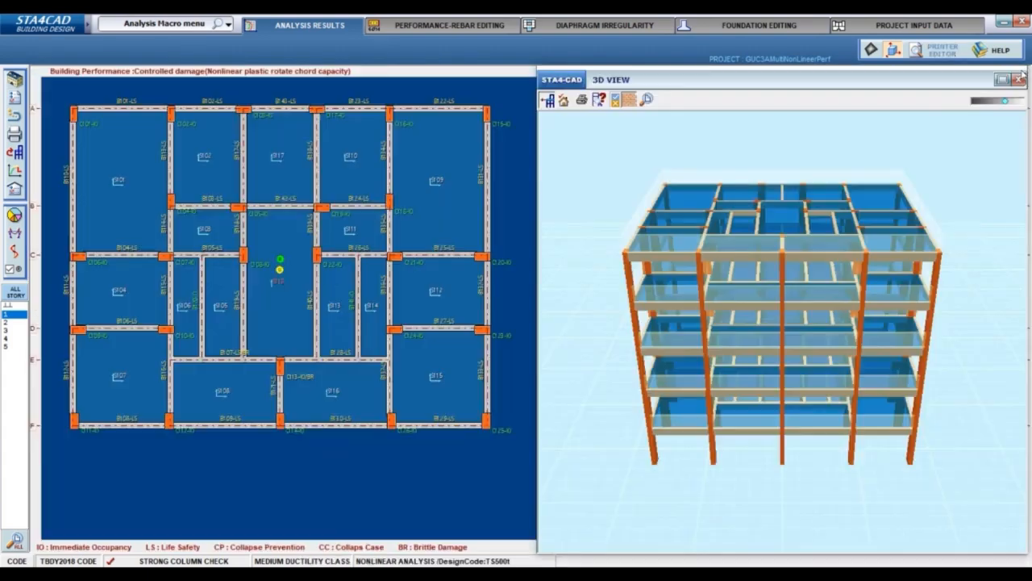
pyautogui.click(895, 23)
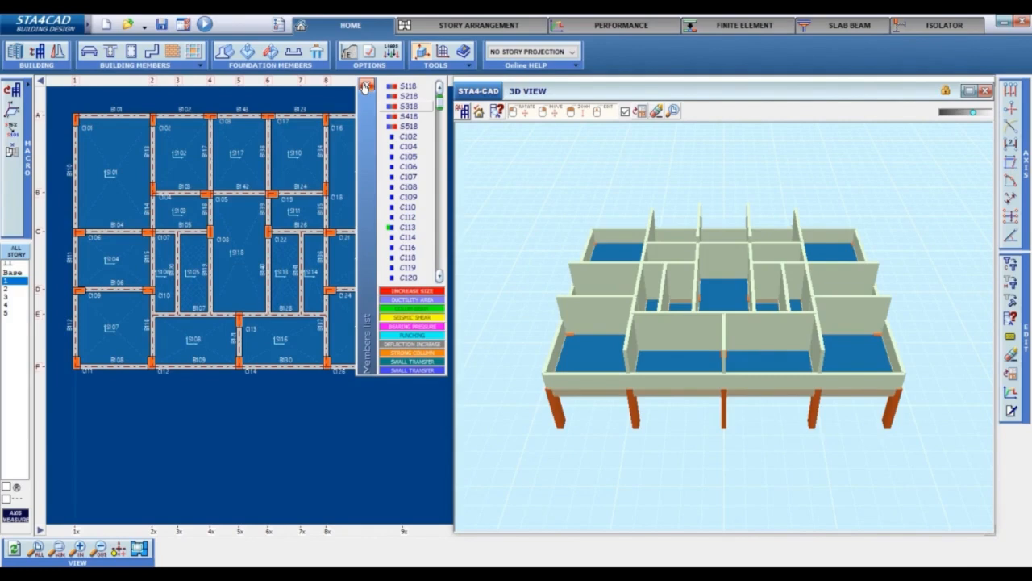
pyautogui.click(366, 86)
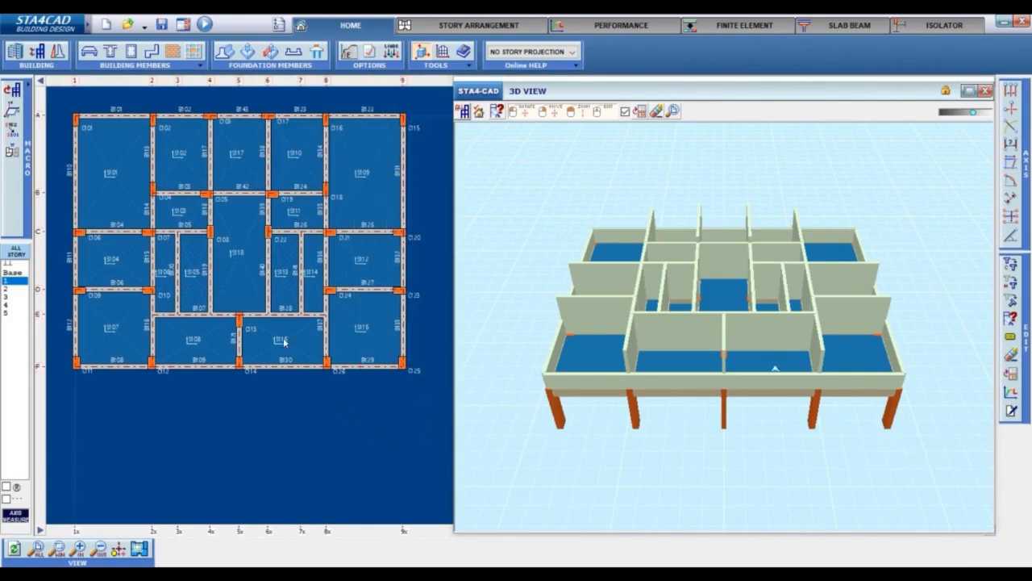
pyautogui.scroll(2, 250, 330)
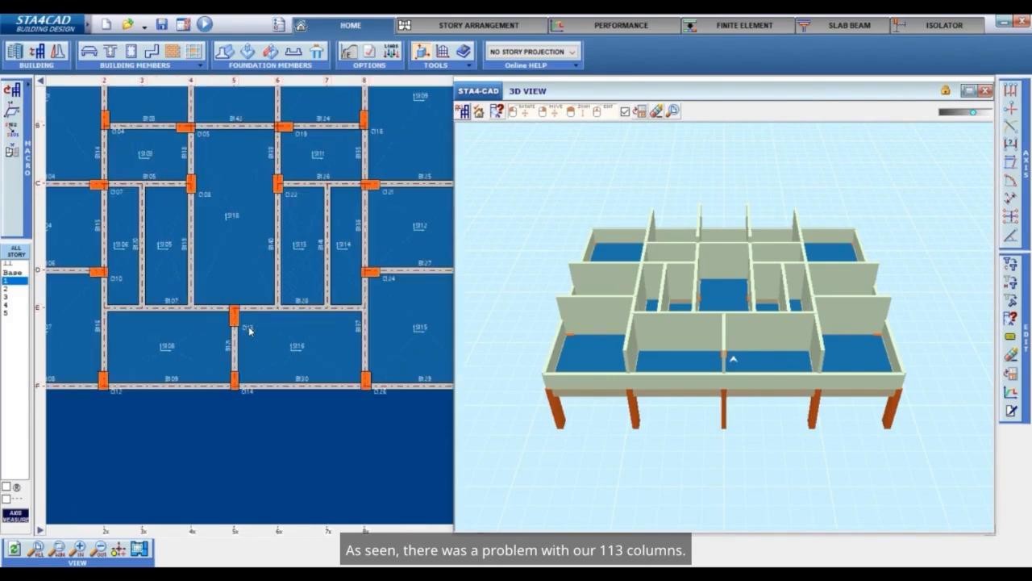
pyautogui.scroll(2, 250, 330)
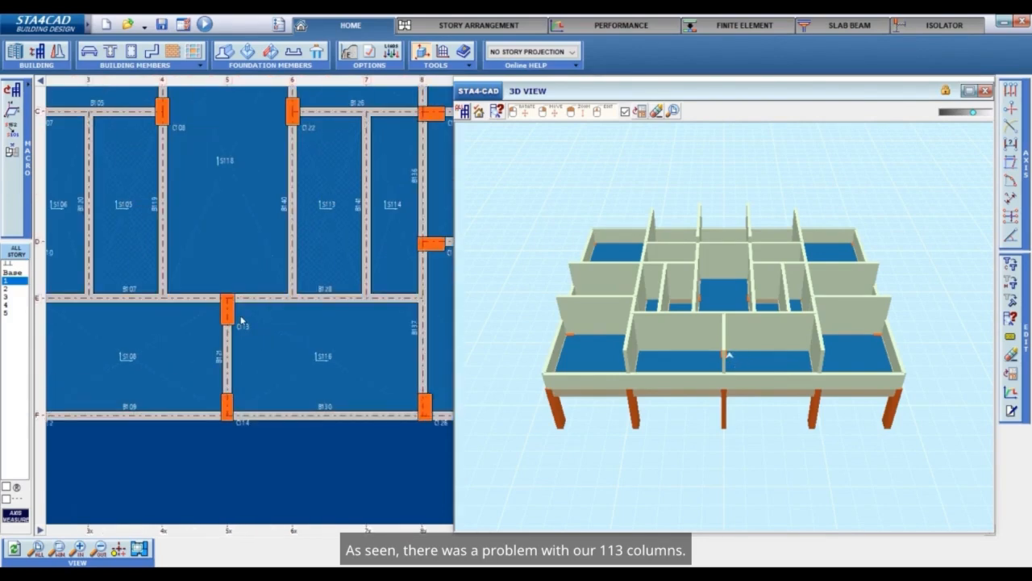
pyautogui.scroll(2, 241, 320)
pyautogui.rightClick(222, 303)
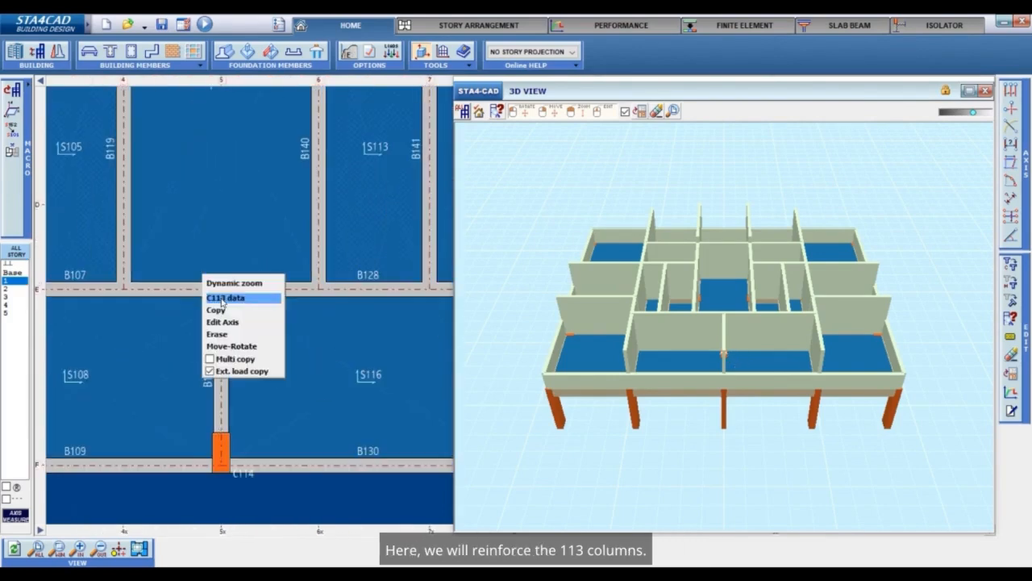
pyautogui.click(334, 317)
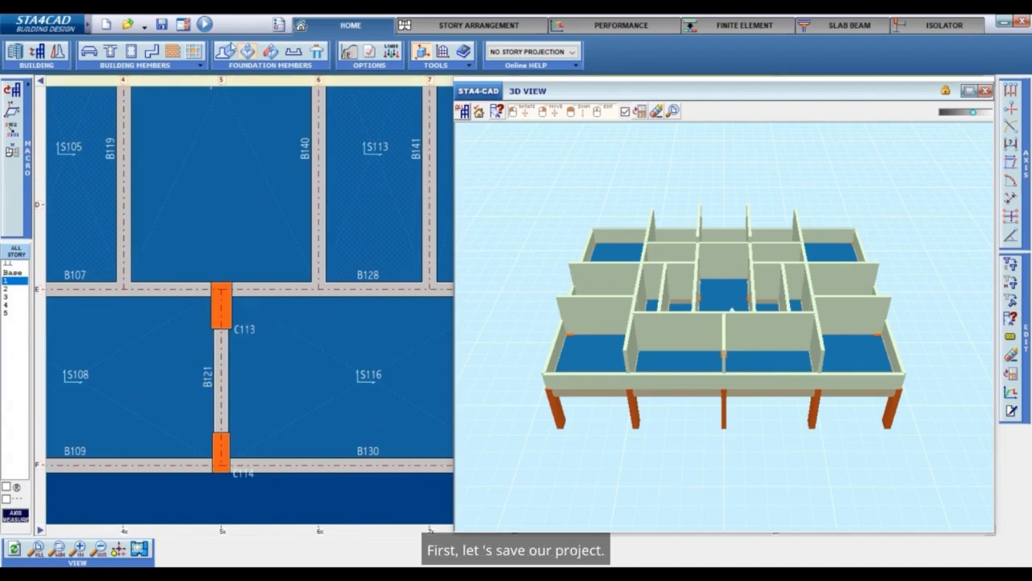
# Save the project under the name GUC3ARetrofitting in the STA4DATA folder
pyautogui.click(162, 25)
pyautogui.click(182, 250)
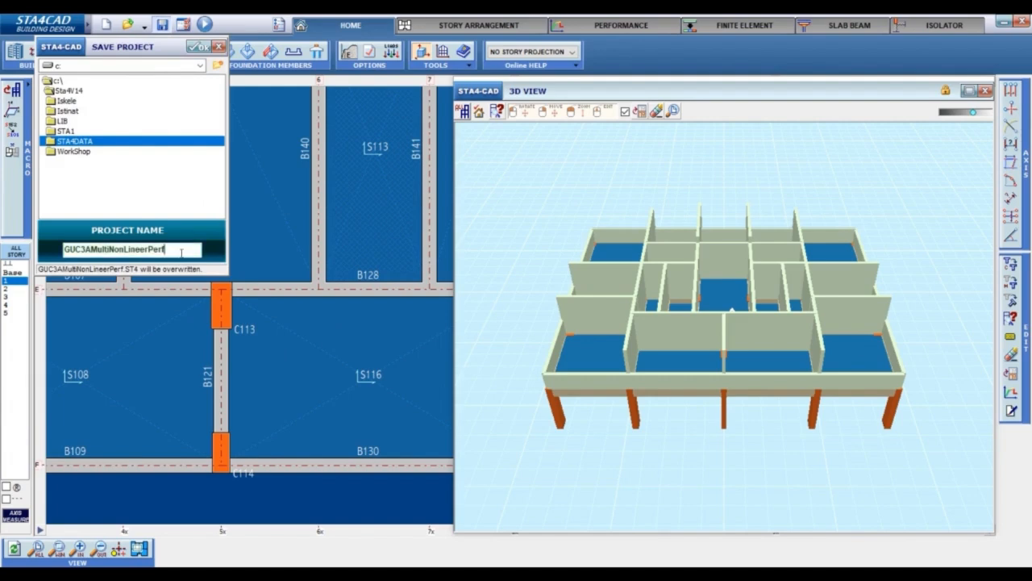
pyautogui.press('BackSpace')
pyautogui.press('BackSpace')
pyautogui.press('BackSpace')
pyautogui.press('BackSpace')
pyautogui.press('BackSpace')
pyautogui.press('BackSpace')
pyautogui.press('BackSpace')
pyautogui.press('BackSpace')
pyautogui.press('BackSpace')
pyautogui.press('BackSpace')
pyautogui.press('BackSpace')
pyautogui.press('BackSpace')
pyautogui.press('BackSpace')
pyautogui.press('BackSpace')
pyautogui.press('BackSpace')
pyautogui.press('BackSpace')
pyautogui.press('BackSpace')
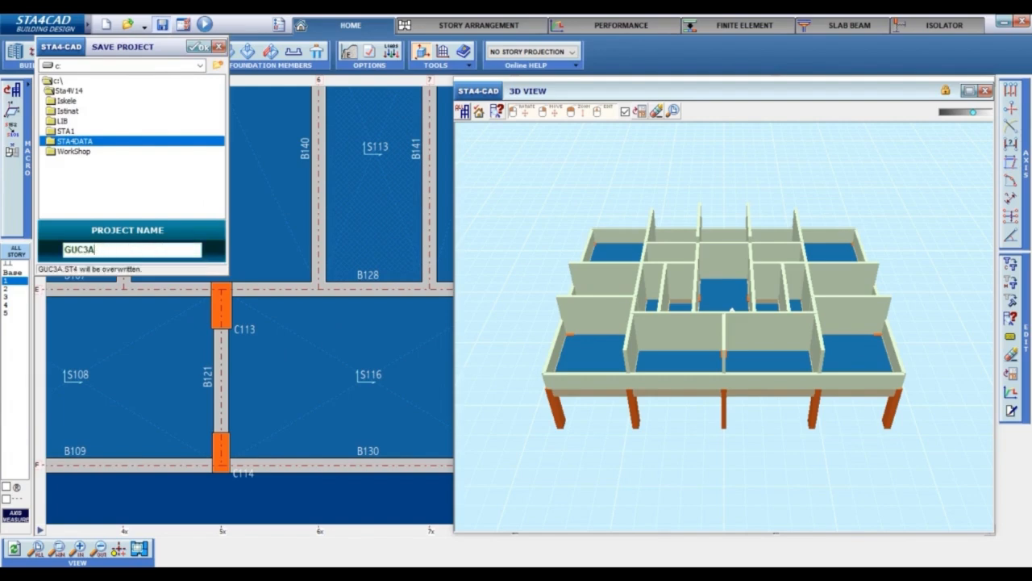
pyautogui.write('Retrofitting')
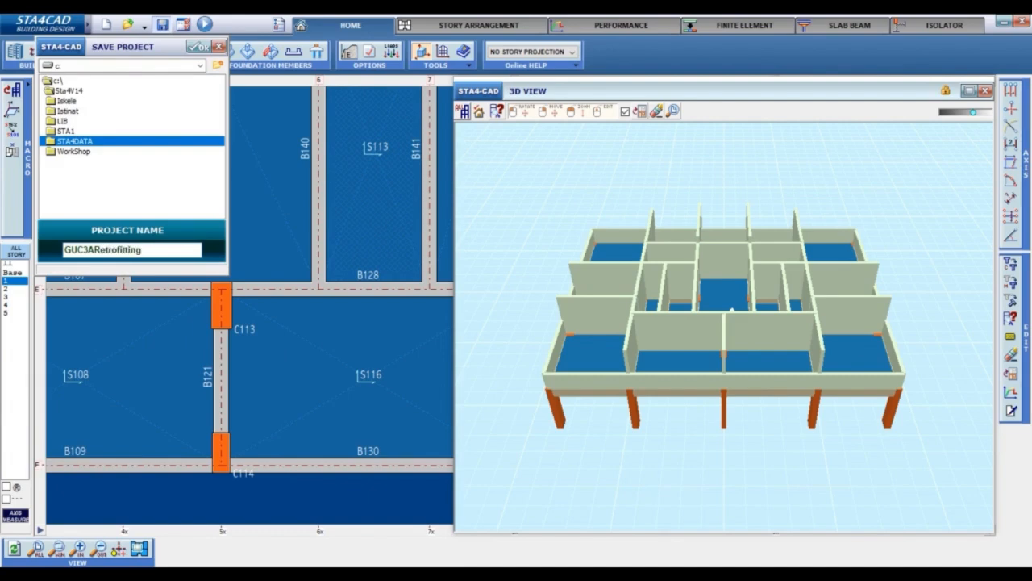
pyautogui.click(195, 48)
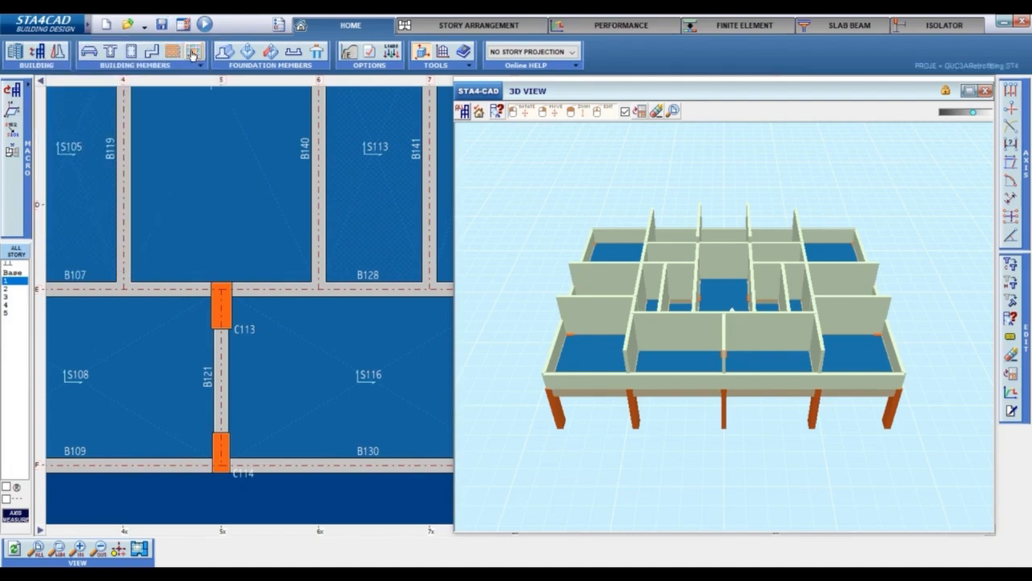
# Open the jacket arrangement for column C113 from its column data
pyautogui.scroll(-2, 202, 310)
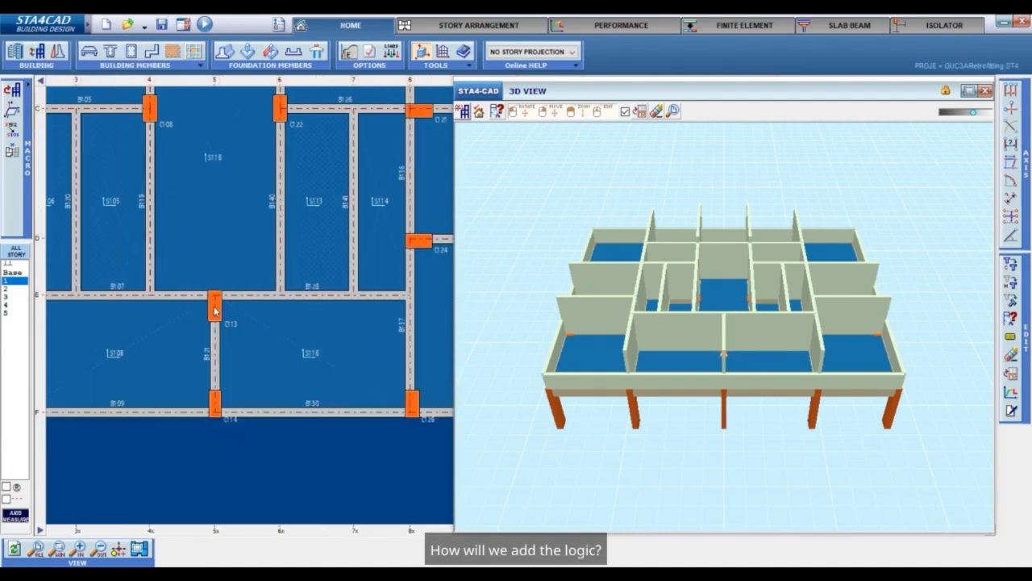
pyautogui.rightClick(215, 311)
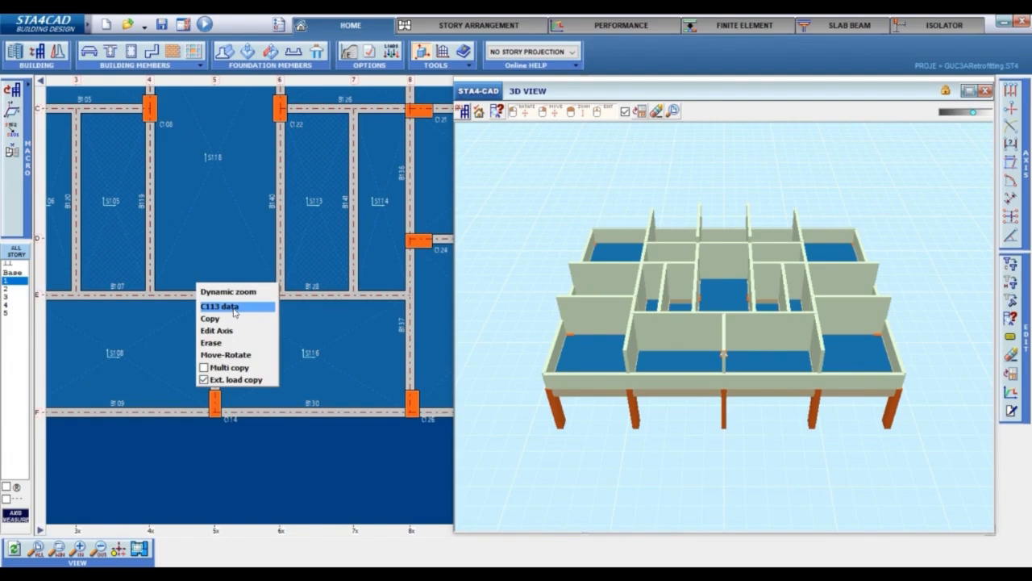
pyautogui.click(235, 307)
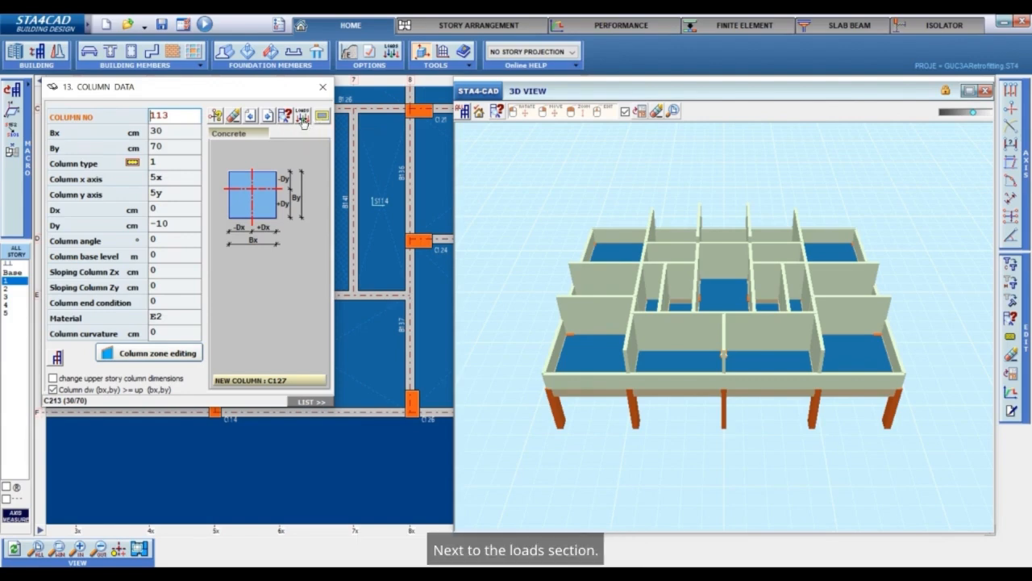
pyautogui.click(321, 119)
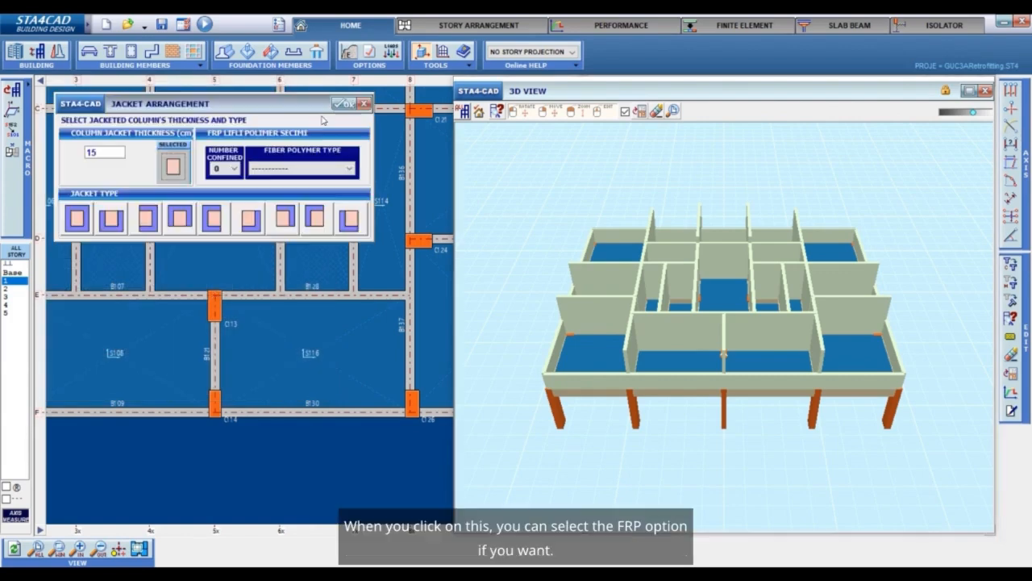
pyautogui.moveTo(289, 105); pyautogui.dragTo(591, 156)
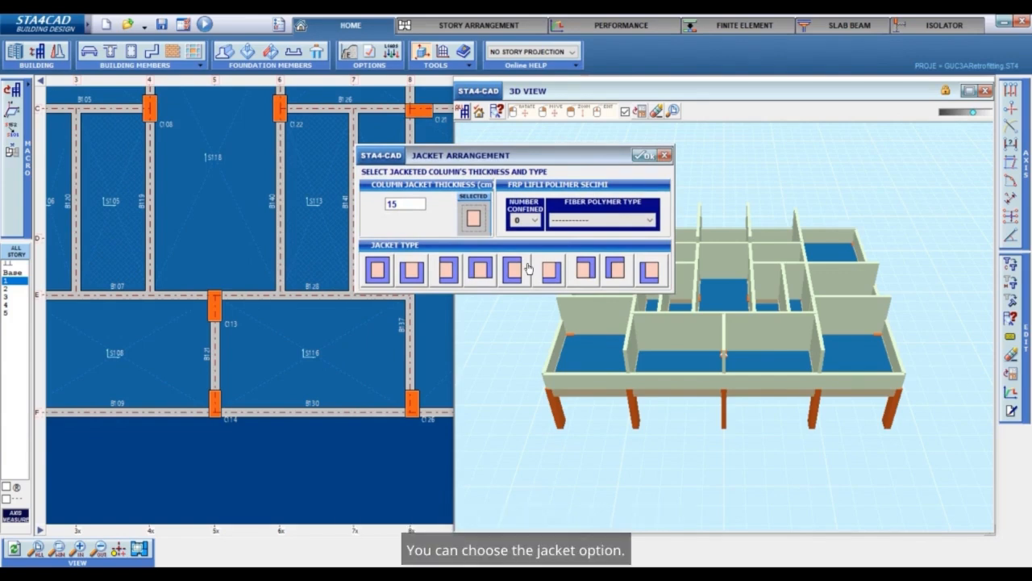
# Apply a 15 cm thick jacket around all four sides of column C113, leaving the fiber polymer unselected
pyautogui.click(421, 203)
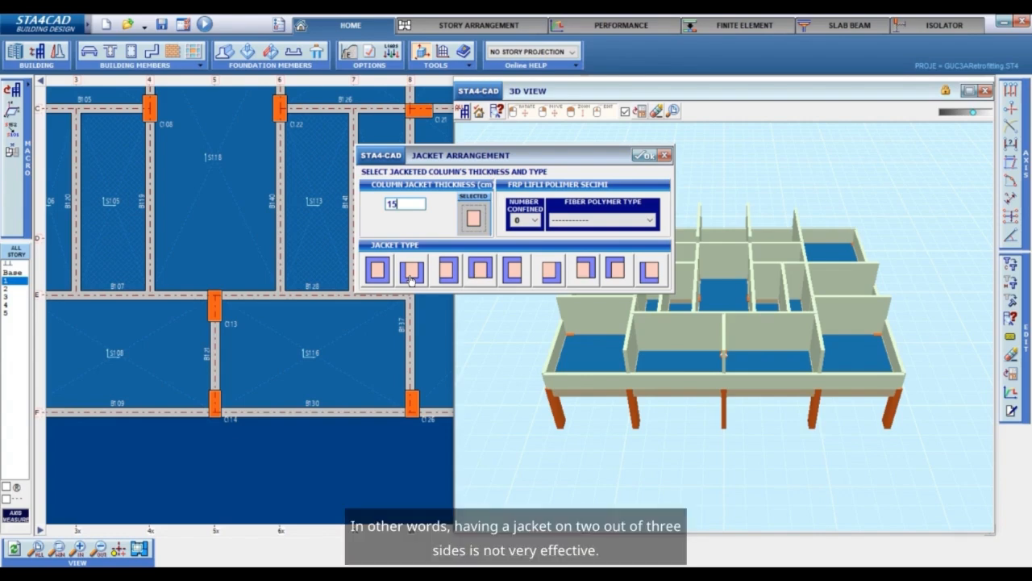
pyautogui.click(627, 309)
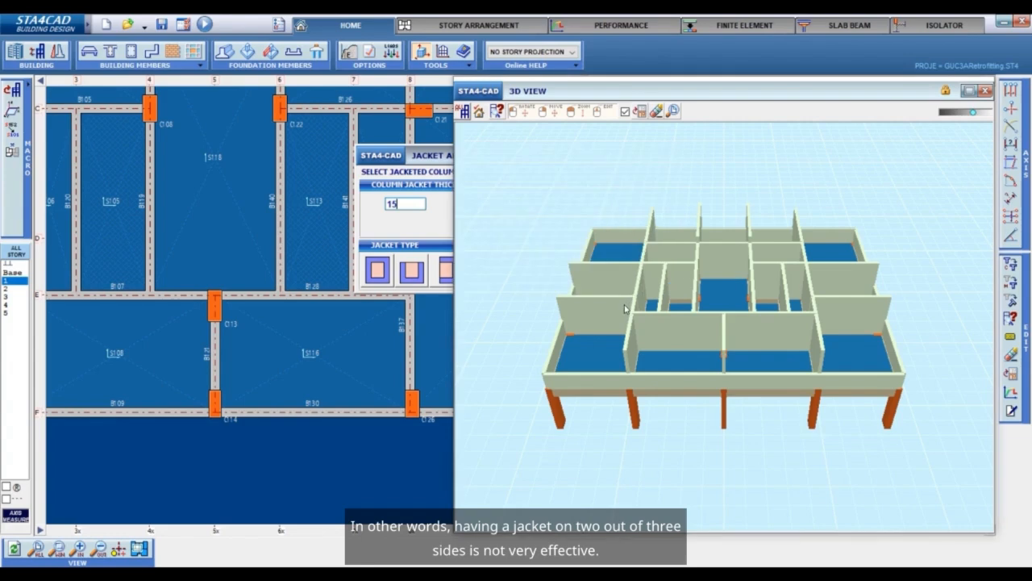
pyautogui.click(384, 275)
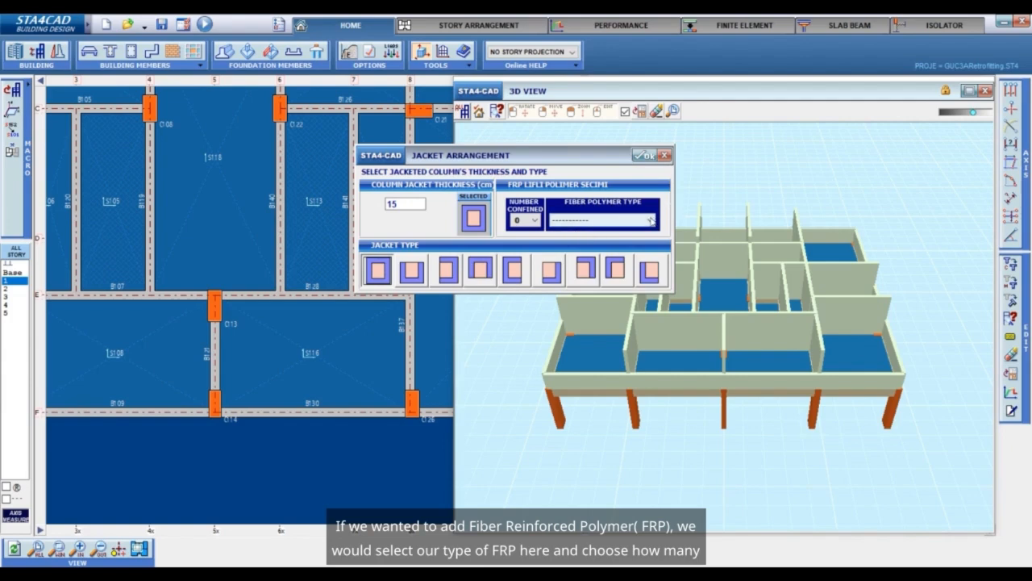
pyautogui.click(651, 220)
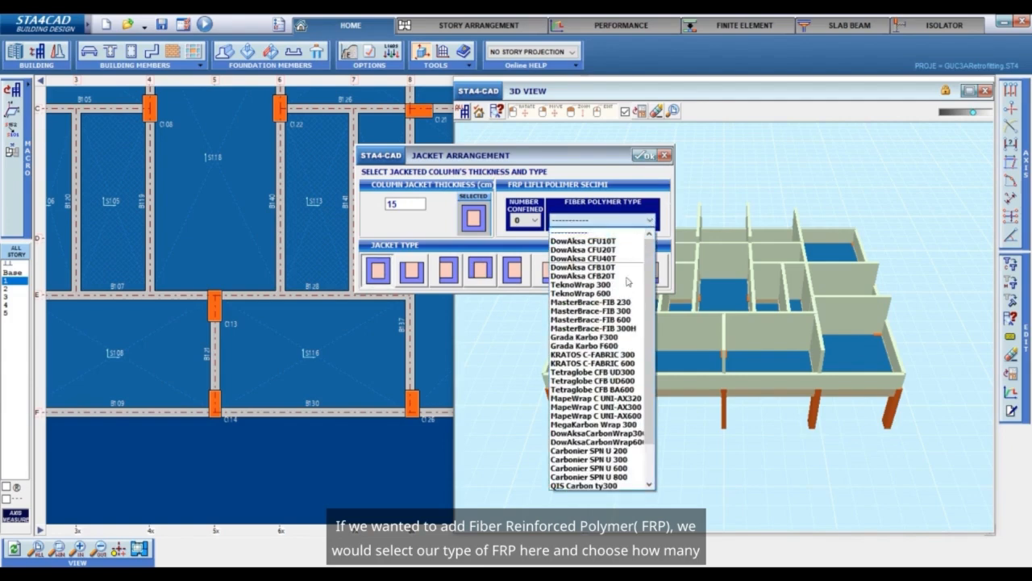
pyautogui.click(538, 223)
pyautogui.click(538, 221)
pyautogui.click(538, 221)
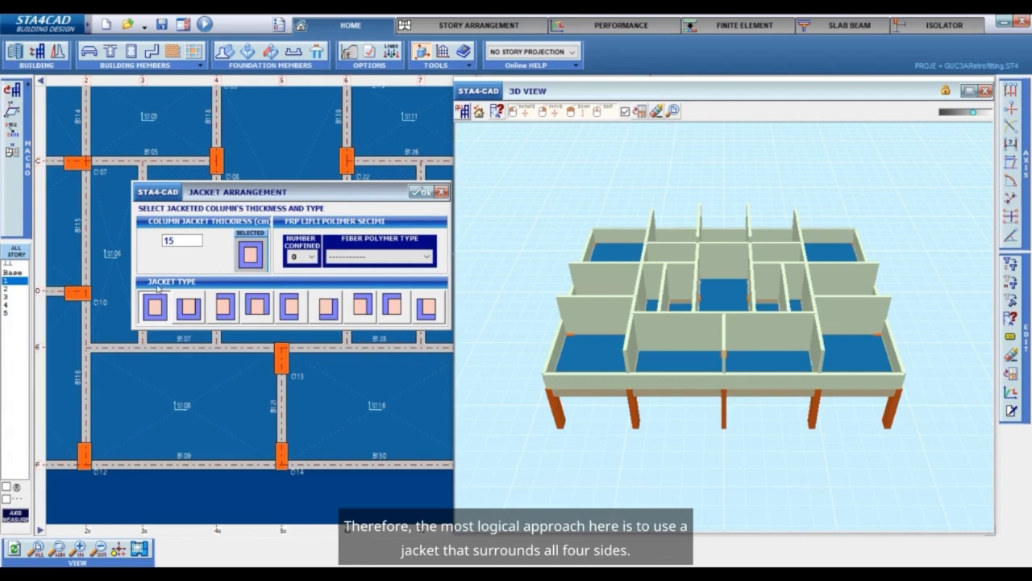
pyautogui.click(160, 308)
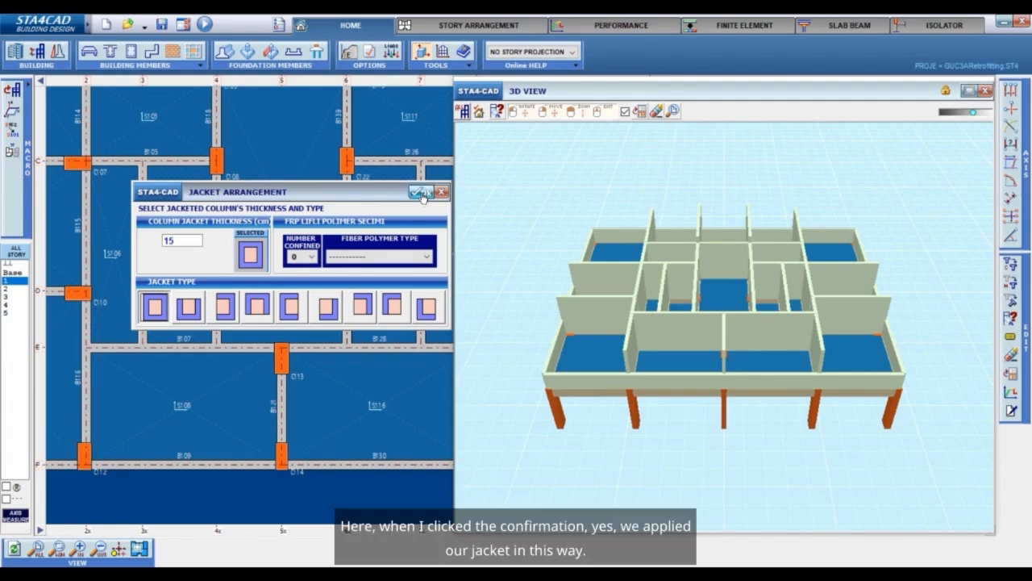
pyautogui.click(420, 194)
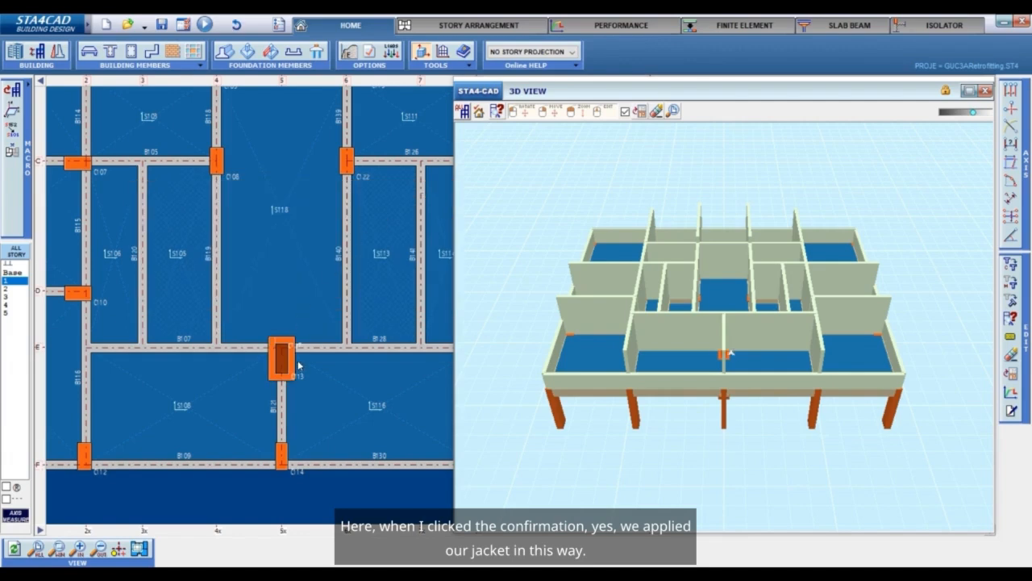
pyautogui.scroll(1, 296, 371)
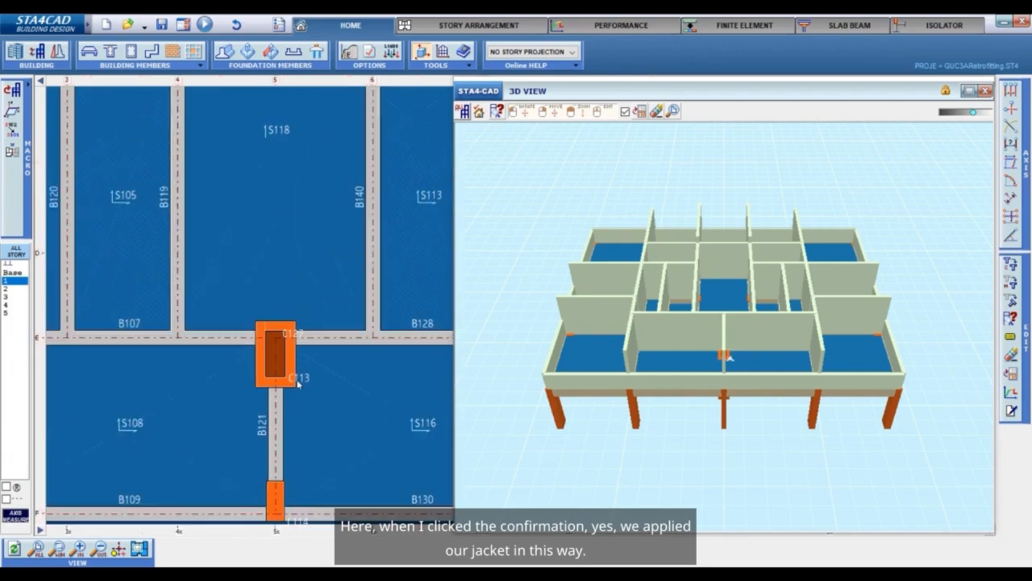
pyautogui.scroll(-1, 297, 384)
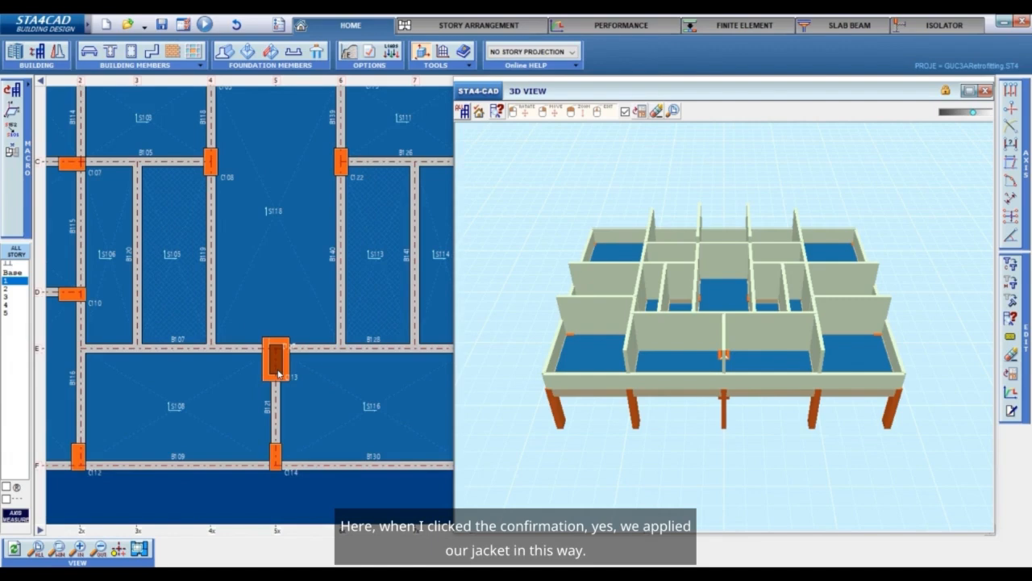
# Copy the jacket column around C113 from story 1 to stories 2 through 5 as a multiple-story copy, and display story 4's plan
pyautogui.click(501, 30)
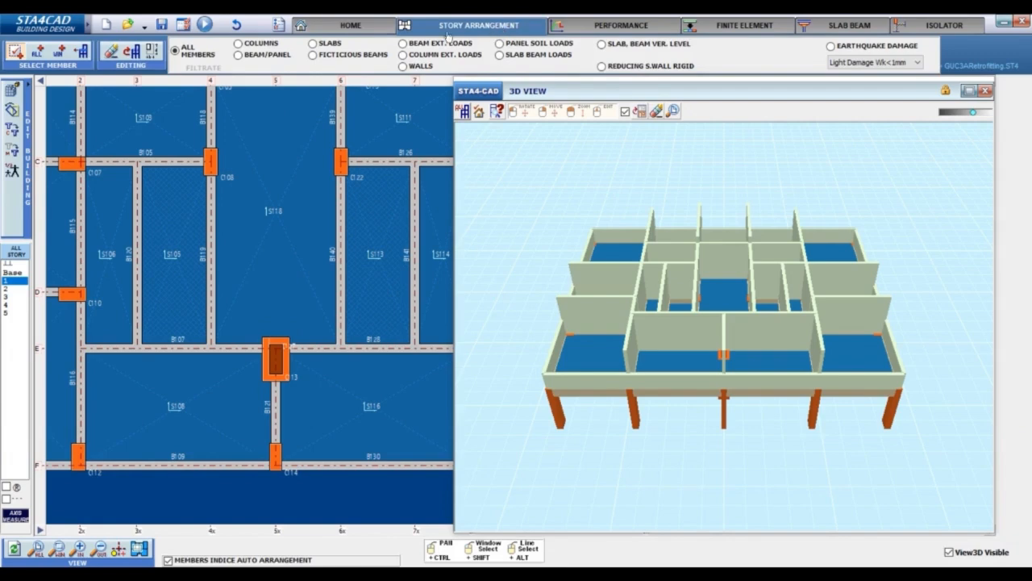
pyautogui.click(274, 44)
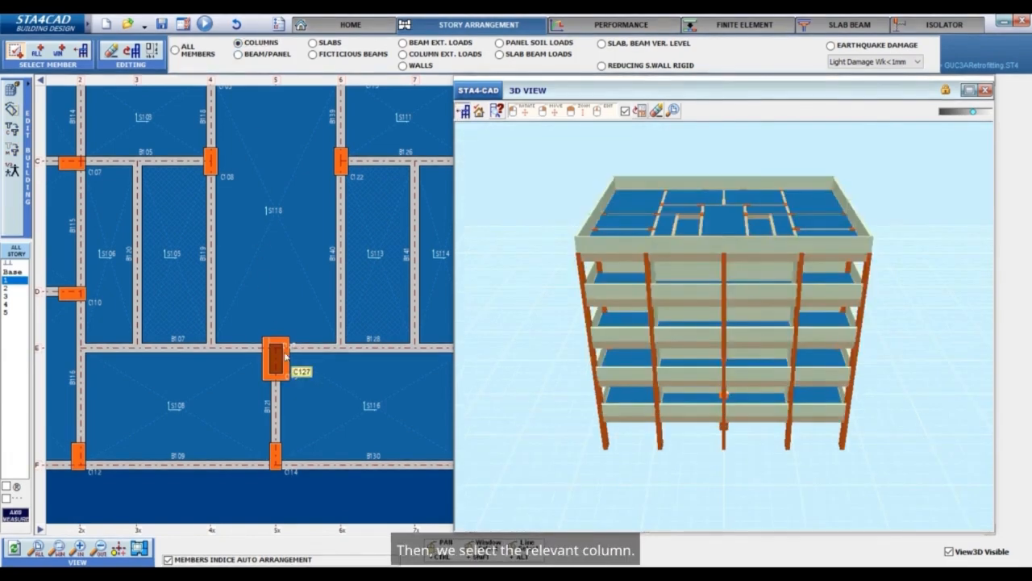
pyautogui.click(276, 357)
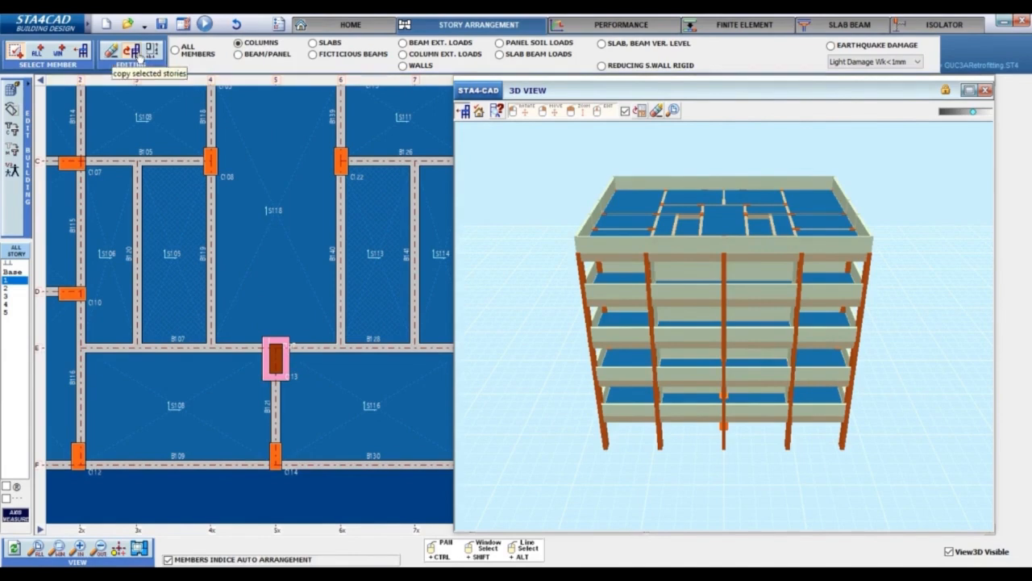
pyautogui.click(133, 52)
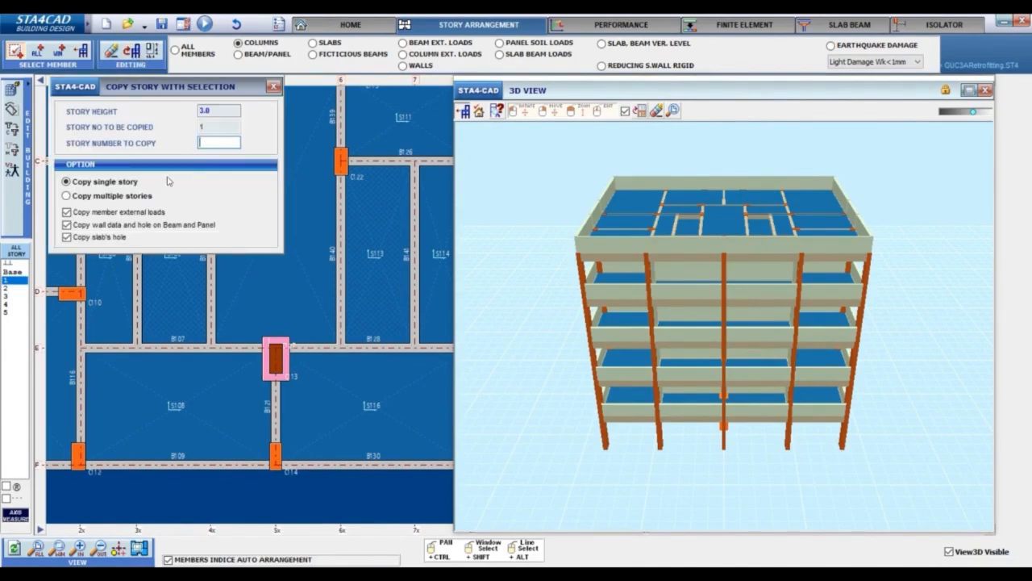
pyautogui.click(141, 196)
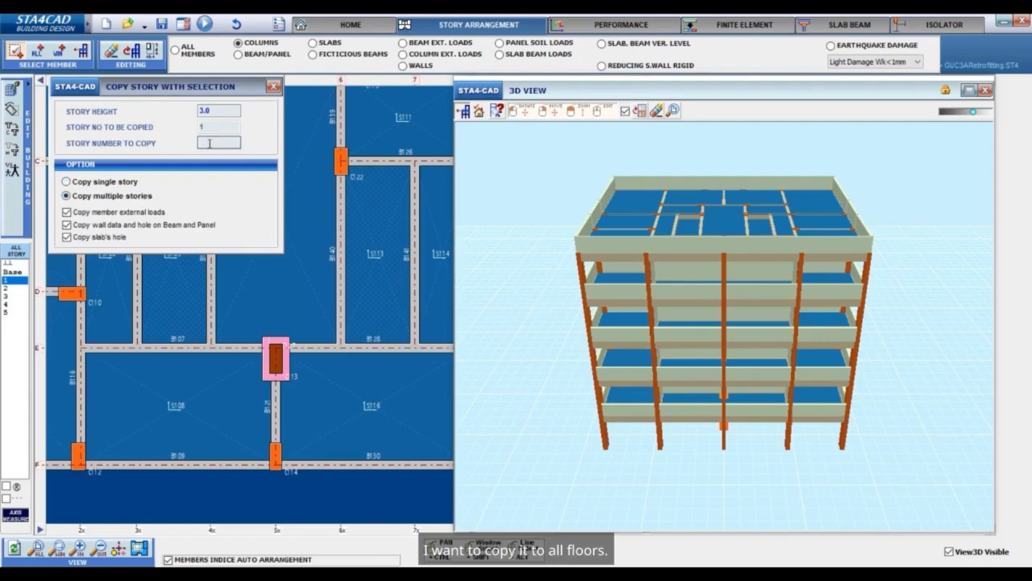
pyautogui.click(210, 143)
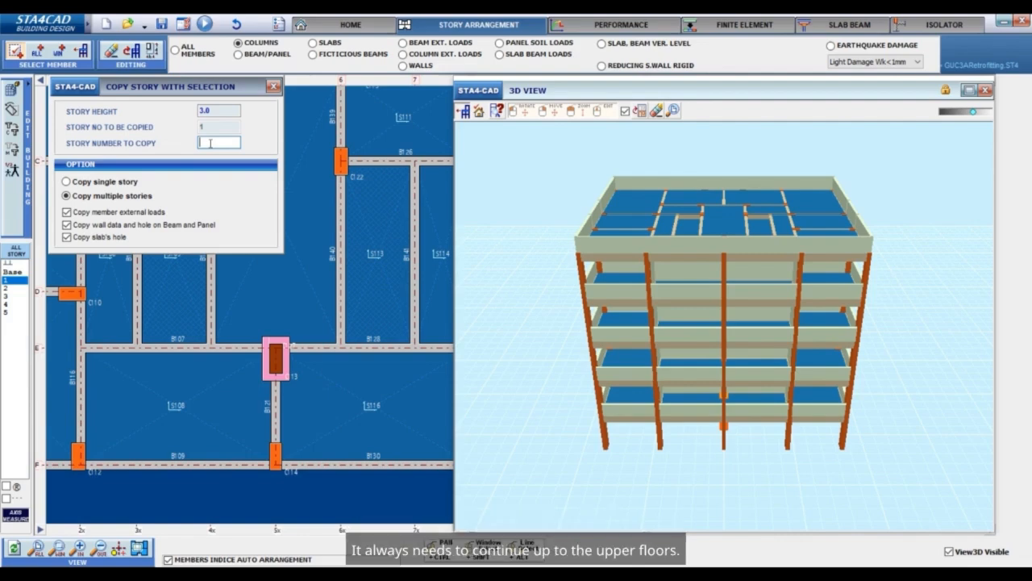
pyautogui.write('5')
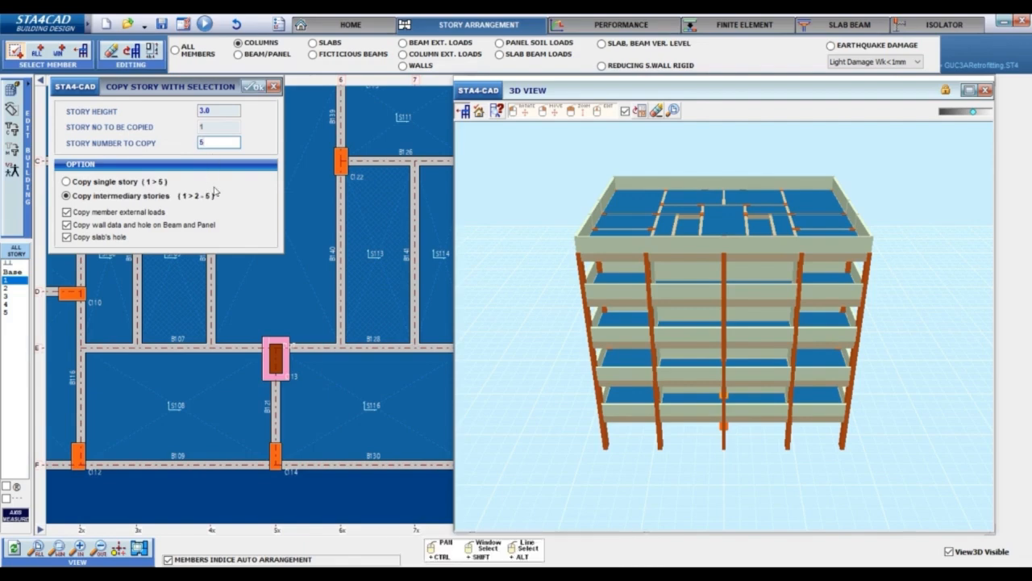
pyautogui.click(256, 91)
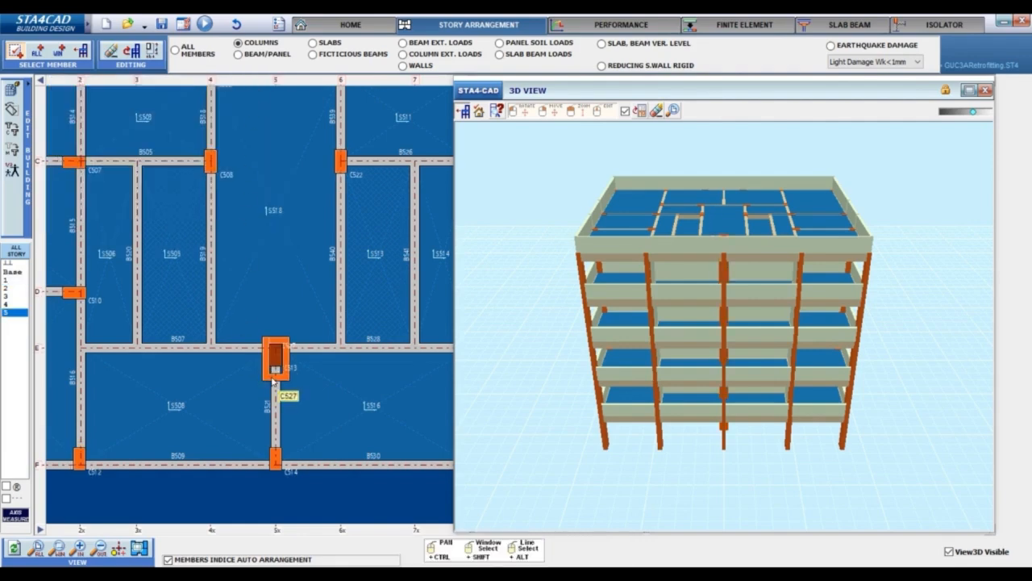
pyautogui.click(343, 26)
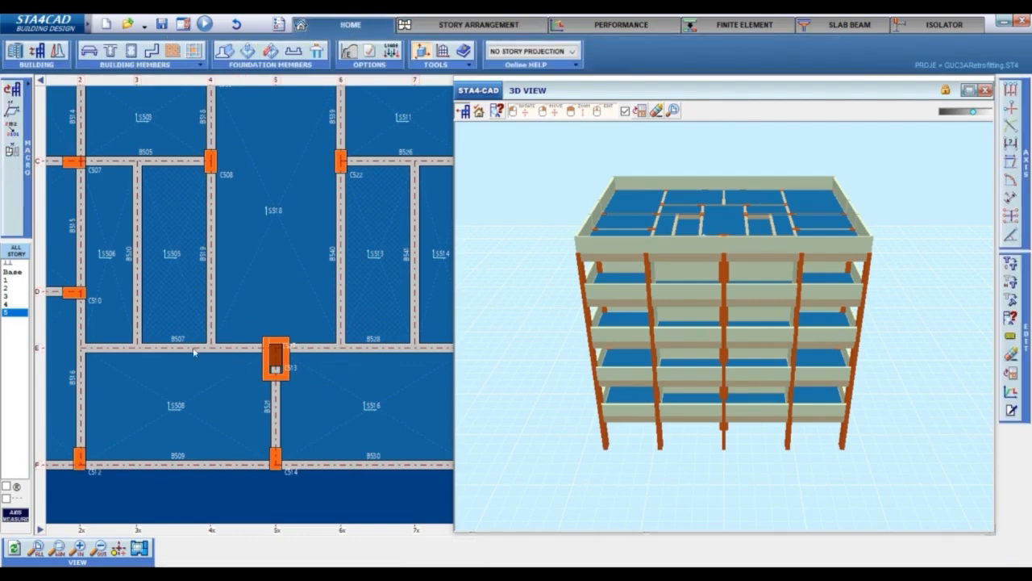
pyautogui.click(25, 304)
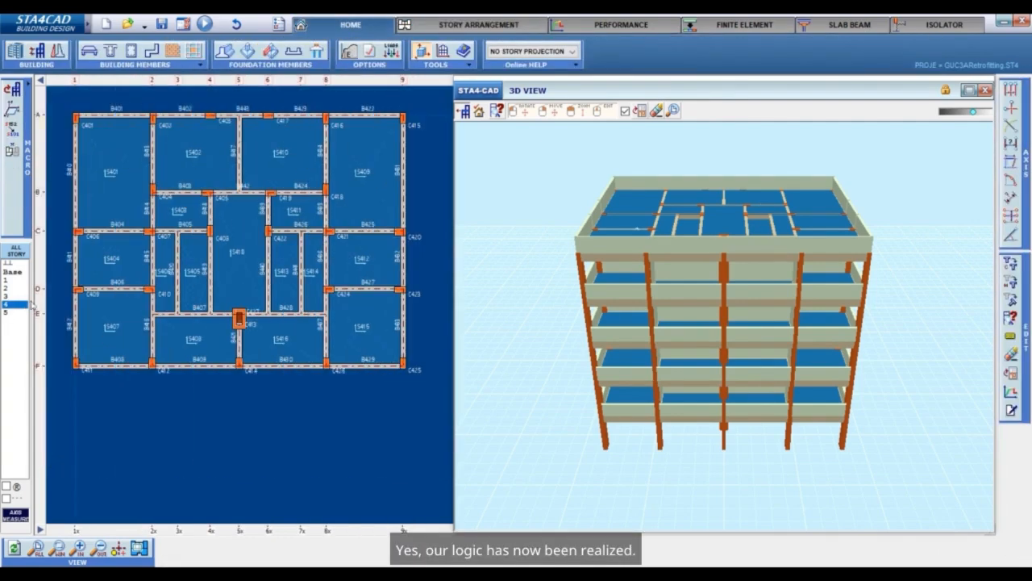
# Inspect the jacket around the central column on the floor plans of stories 1 through 5, returning to story 1
pyautogui.scroll(2, 251, 319)
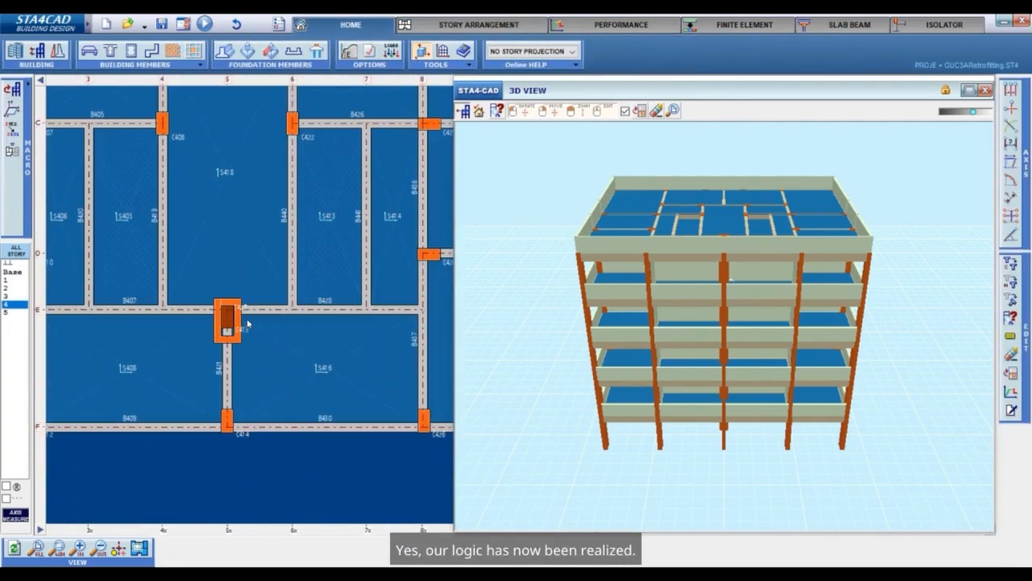
pyautogui.click(14, 280)
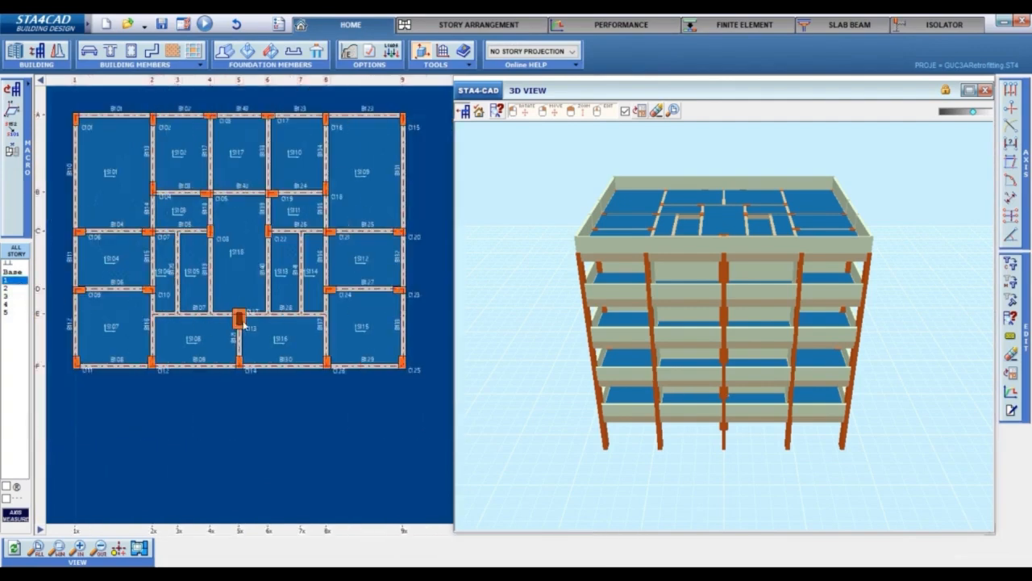
pyautogui.scroll(2, 243, 323)
pyautogui.scroll(1, 238, 321)
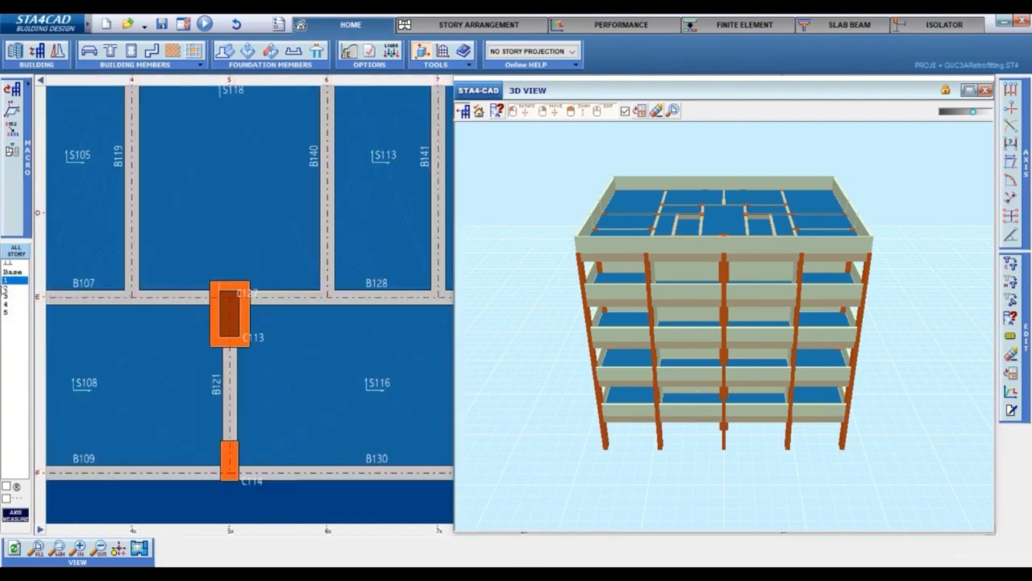
pyautogui.click(8, 290)
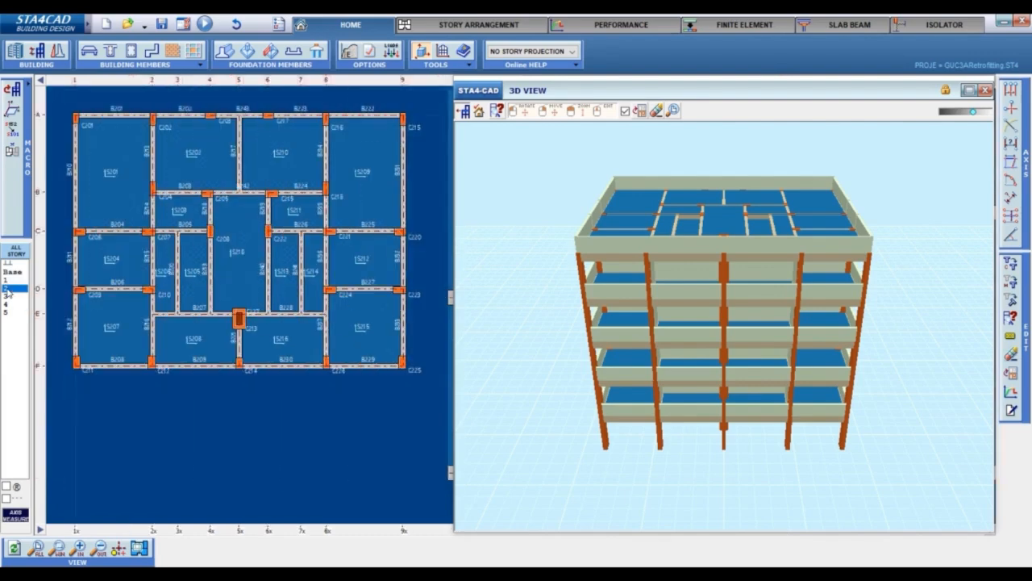
pyautogui.click(9, 296)
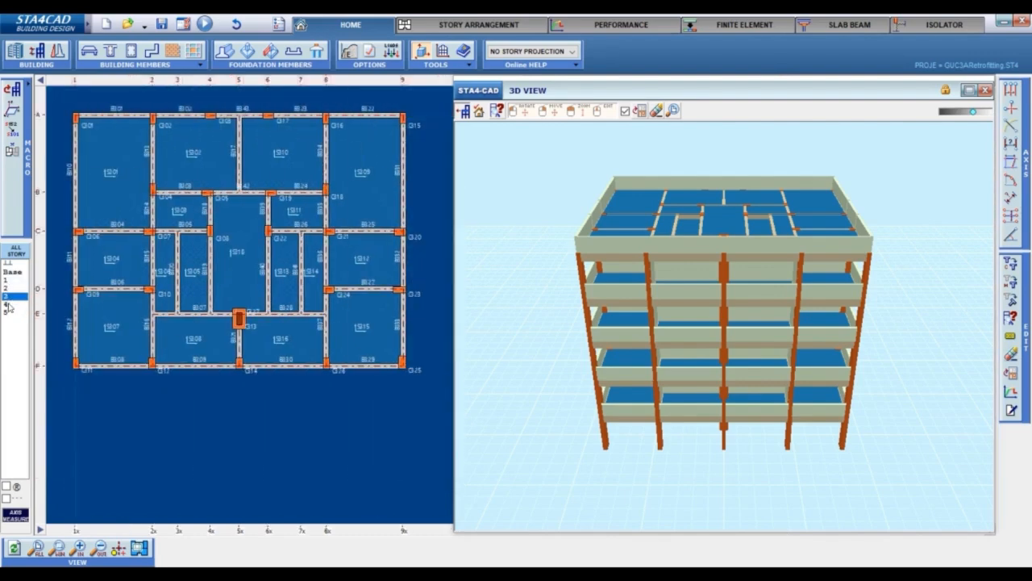
pyautogui.click(8, 304)
pyautogui.click(10, 312)
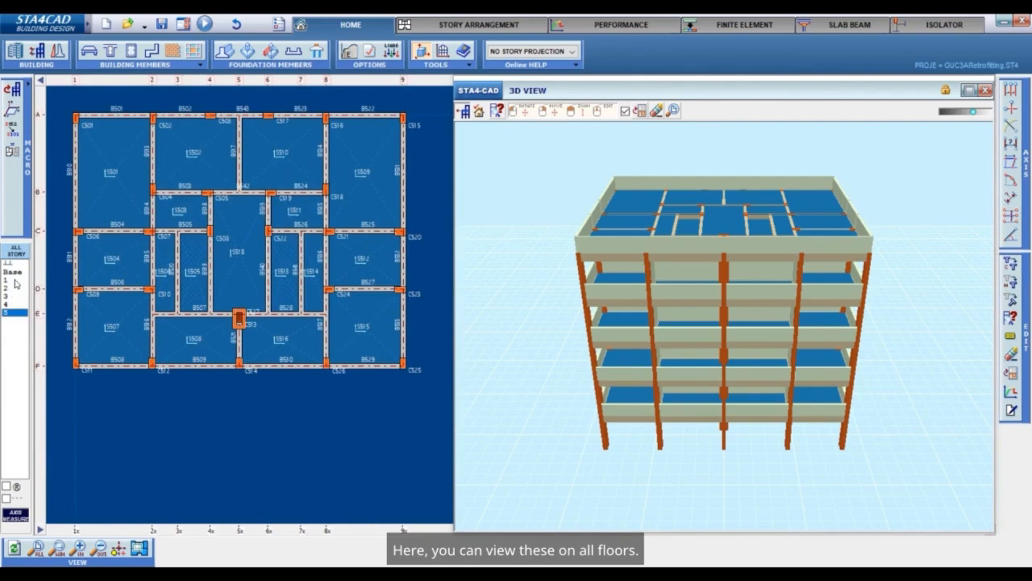
pyautogui.click(15, 281)
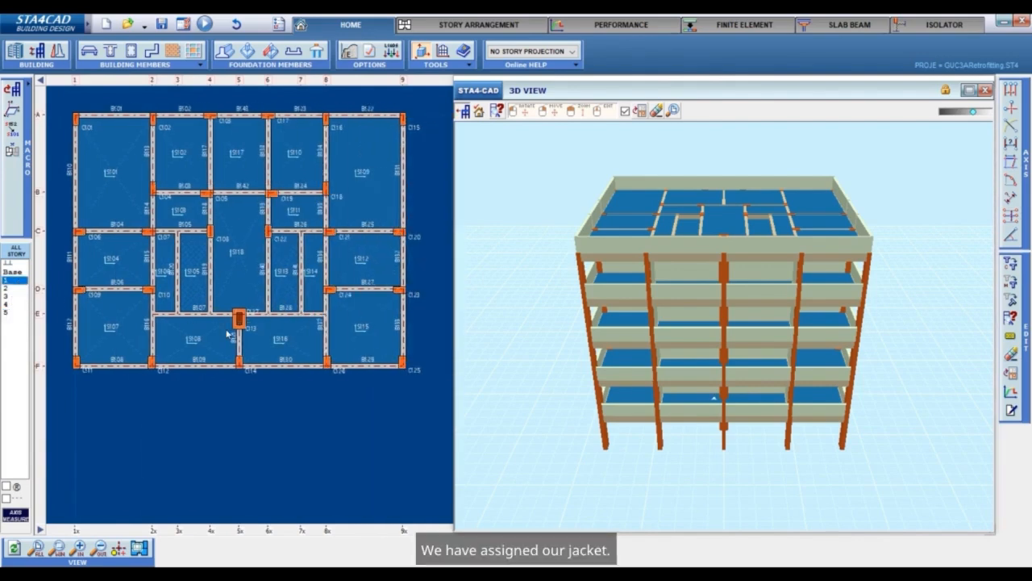
# Check the material class assigned to column C113 and its jacket in the performance view of story 1
pyautogui.click(593, 24)
pyautogui.scroll(3, 246, 337)
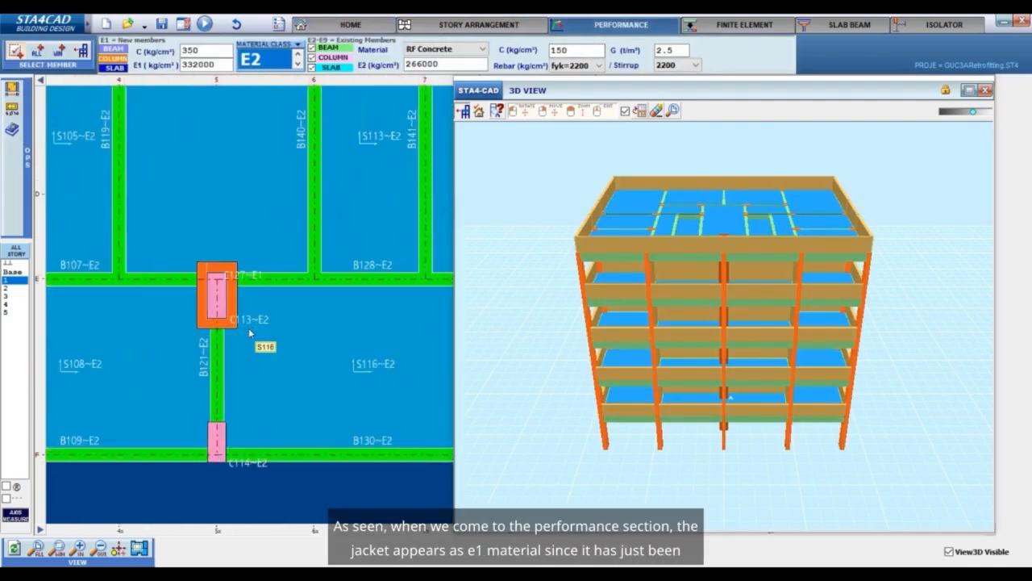
pyautogui.scroll(2, 250, 333)
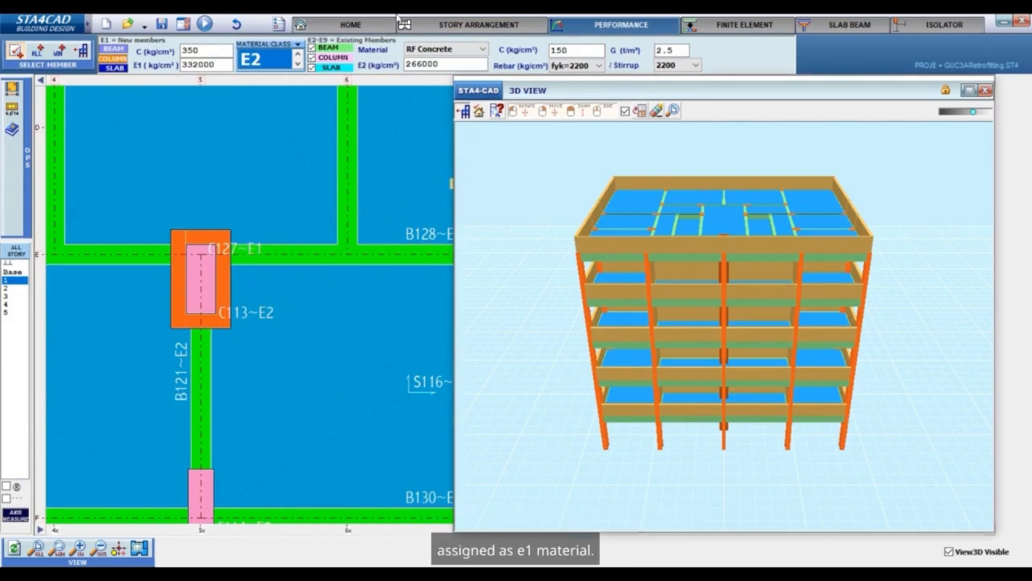
# Convert story 1 beam B107, between axes 2x and 5x, into a panel through its beam data
pyautogui.click(351, 24)
pyautogui.scroll(-2, 348, 316)
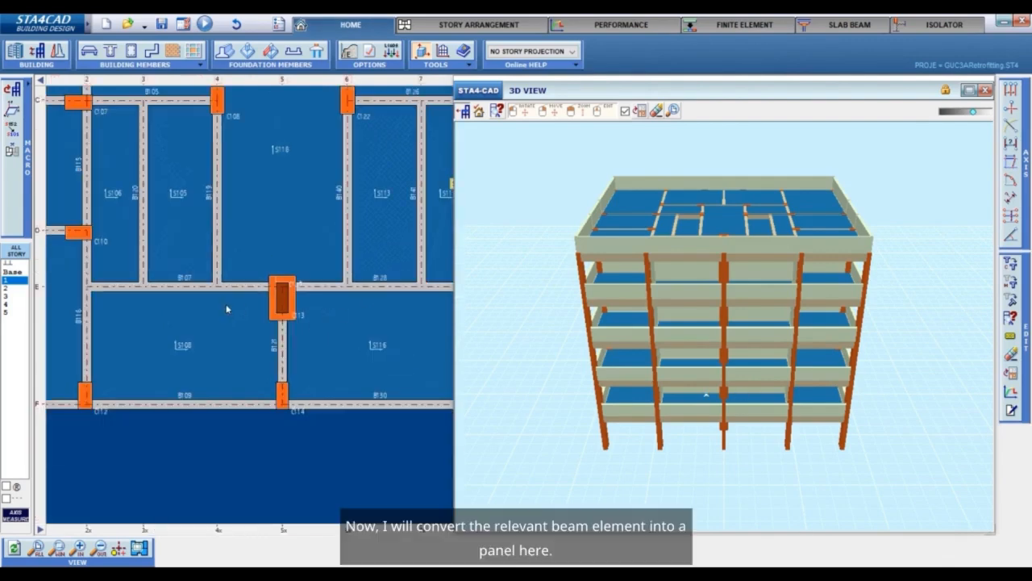
pyautogui.rightClick(185, 290)
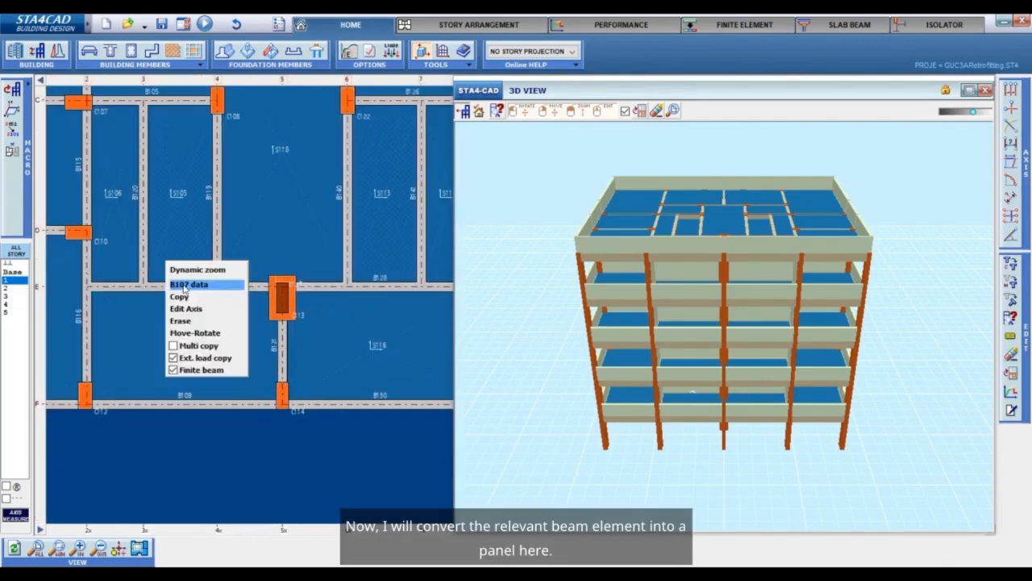
pyautogui.click(184, 285)
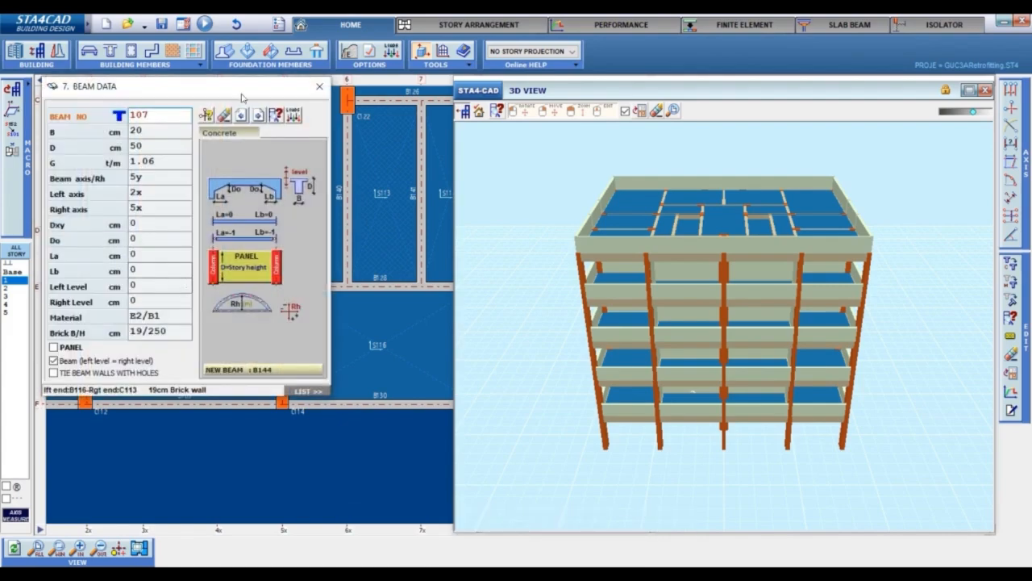
pyautogui.moveTo(240, 95); pyautogui.dragTo(631, 131)
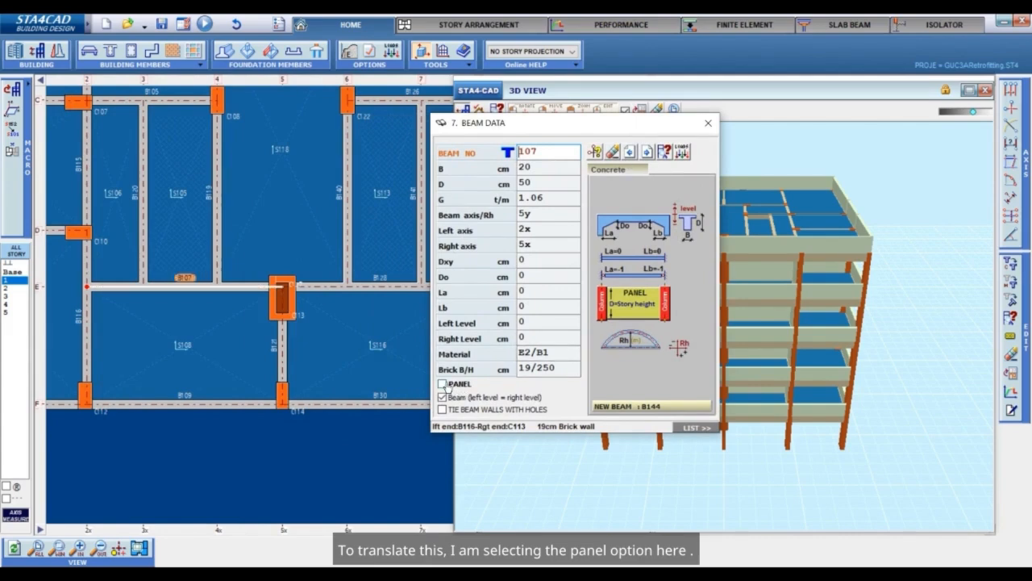
pyautogui.click(442, 384)
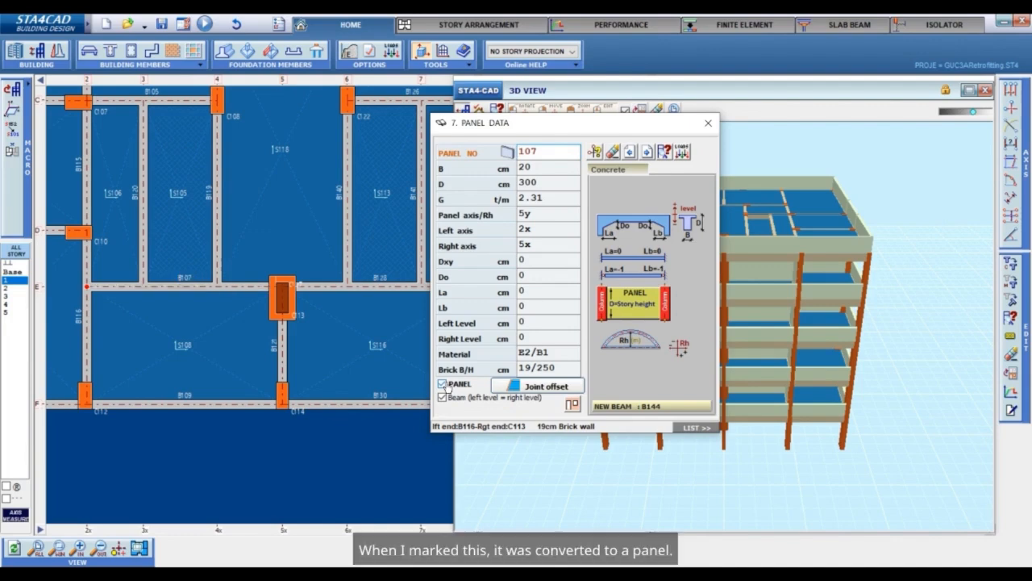
pyautogui.click(708, 123)
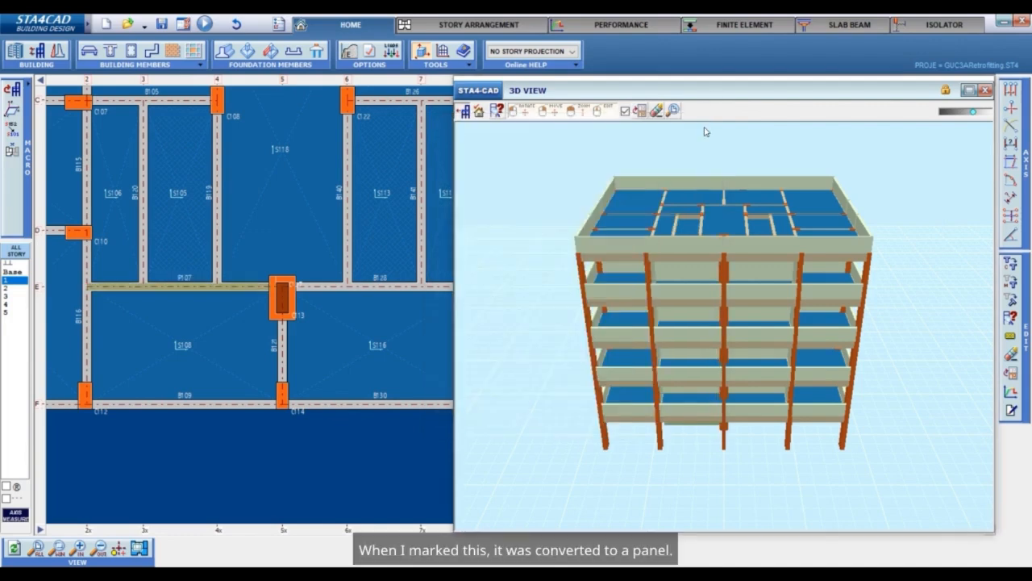
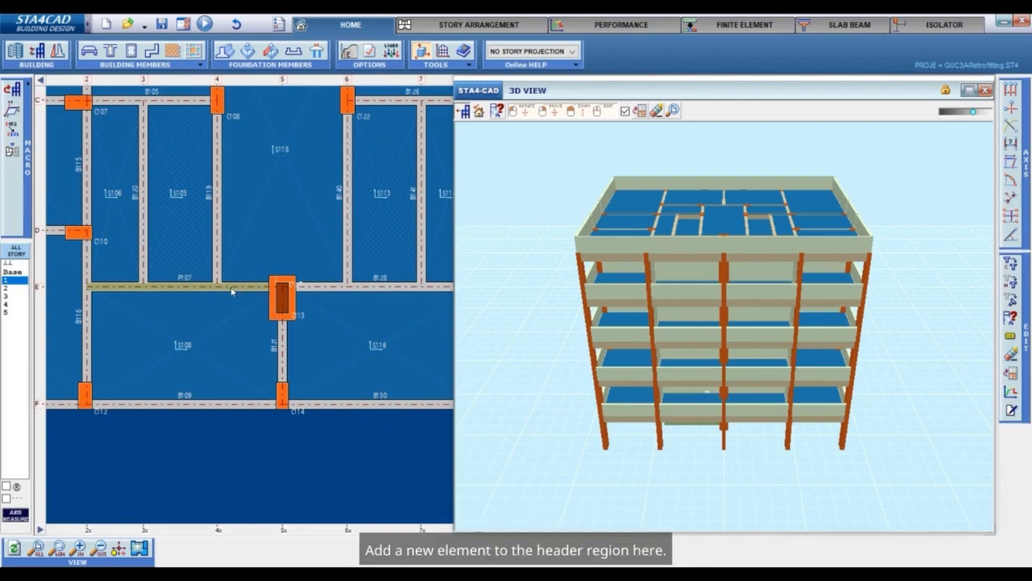
# Set the material of panel P107 to E1 (C35 S420 reinforced concrete), keeping brick class B1
pyautogui.scroll(1, 235, 292)
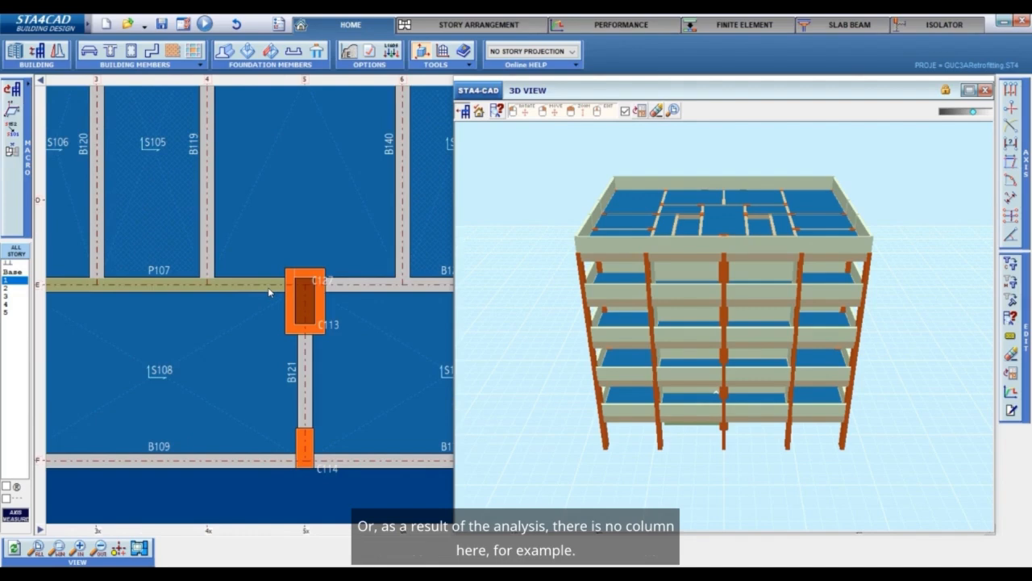
pyautogui.scroll(-1, 269, 292)
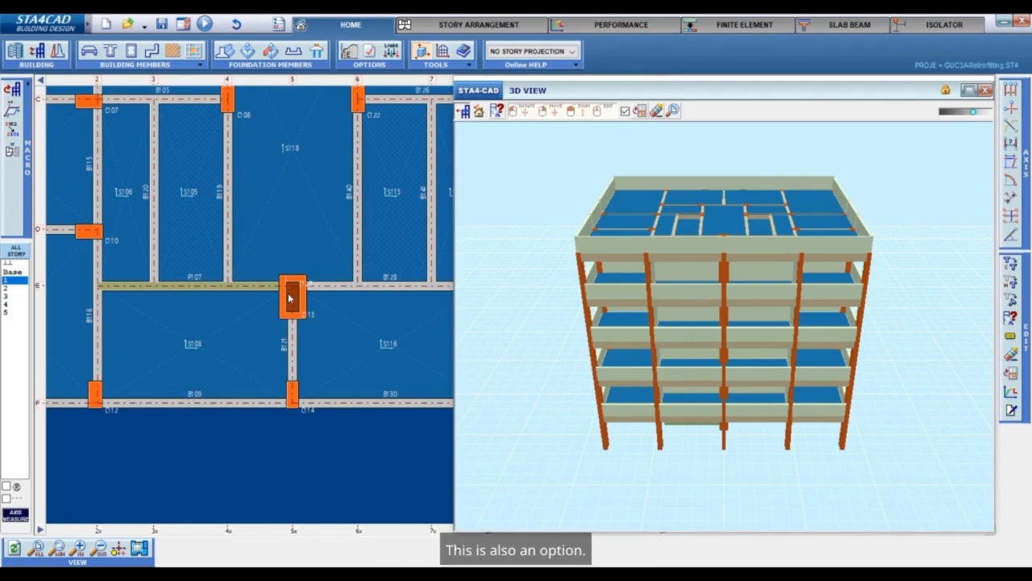
pyautogui.scroll(1, 291, 297)
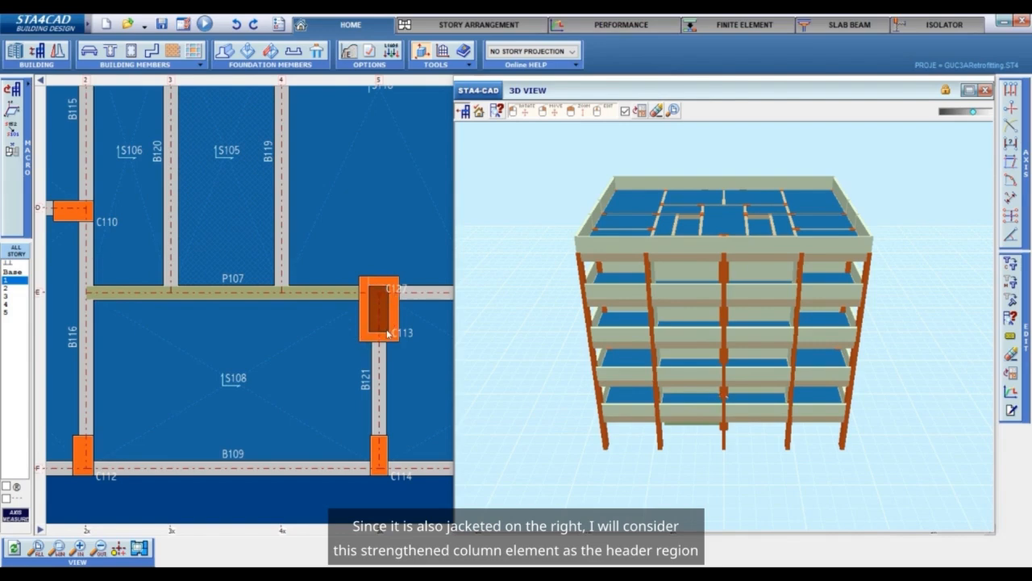
pyautogui.rightClick(241, 296)
pyautogui.click(242, 294)
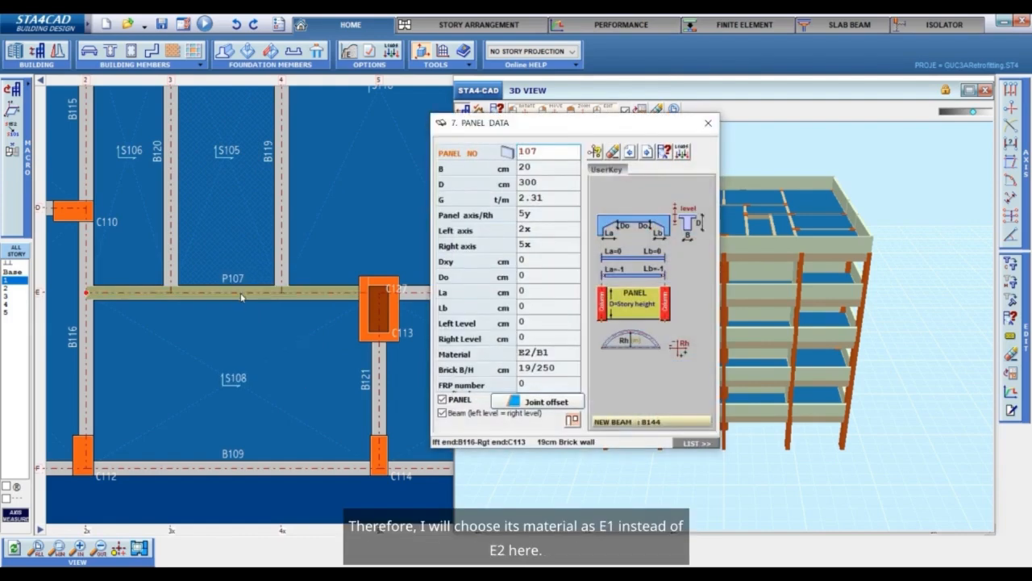
pyautogui.click(547, 353)
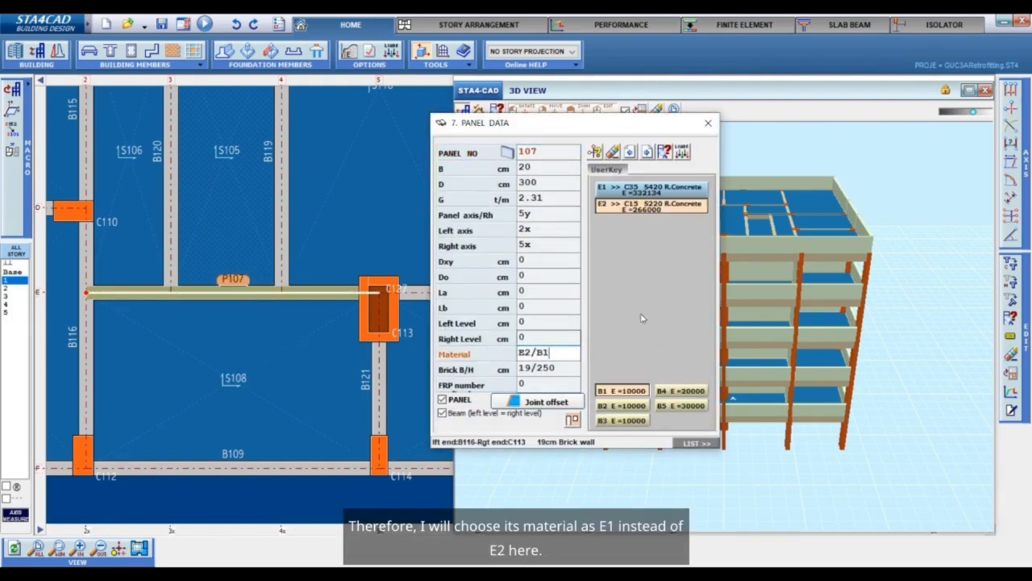
pyautogui.click(673, 191)
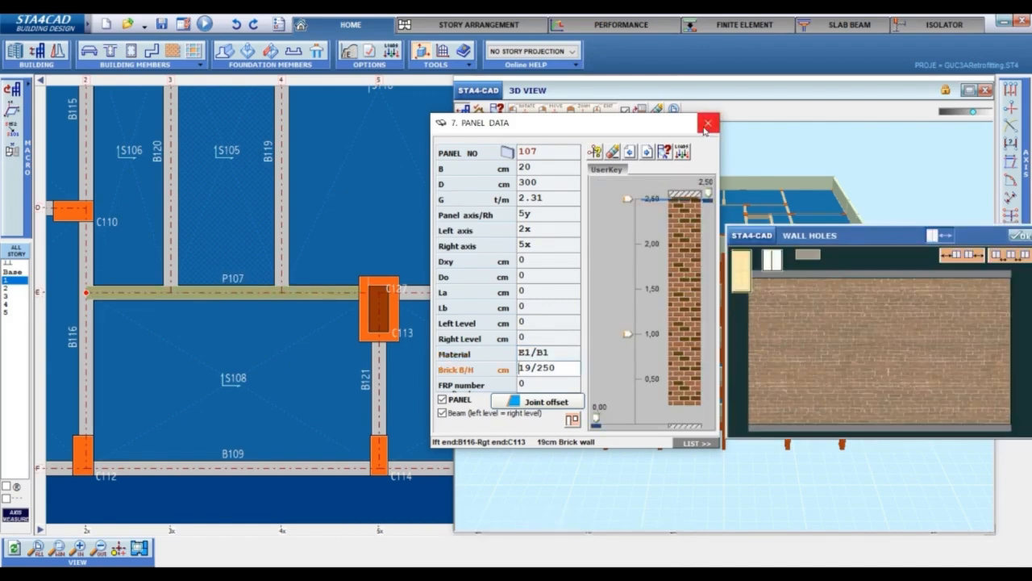
pyautogui.click(706, 125)
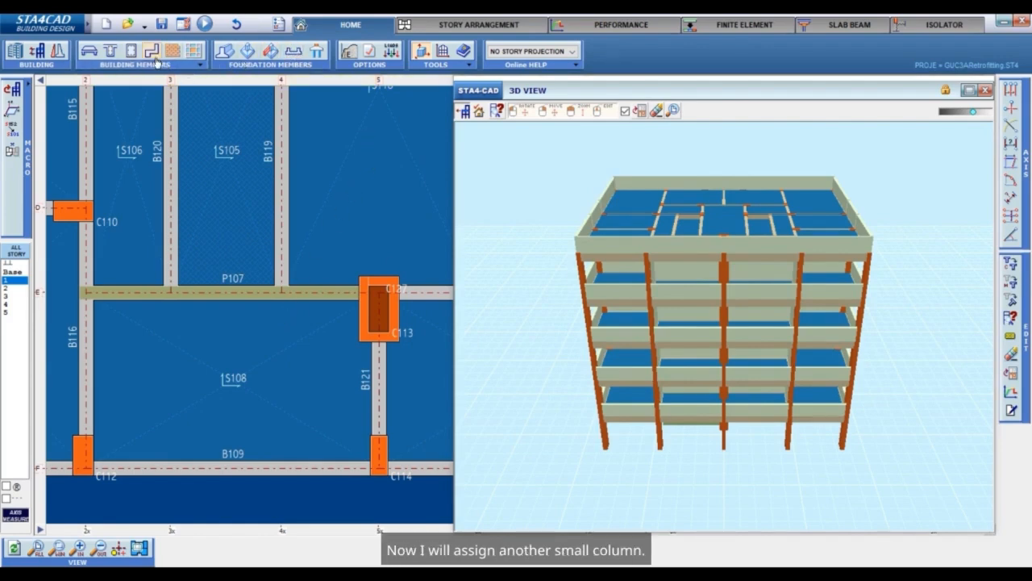
# Place a new 30x50 cm column of E1 material at the 2x/5y axis intersection, at the free end of panel P107
pyautogui.click(133, 51)
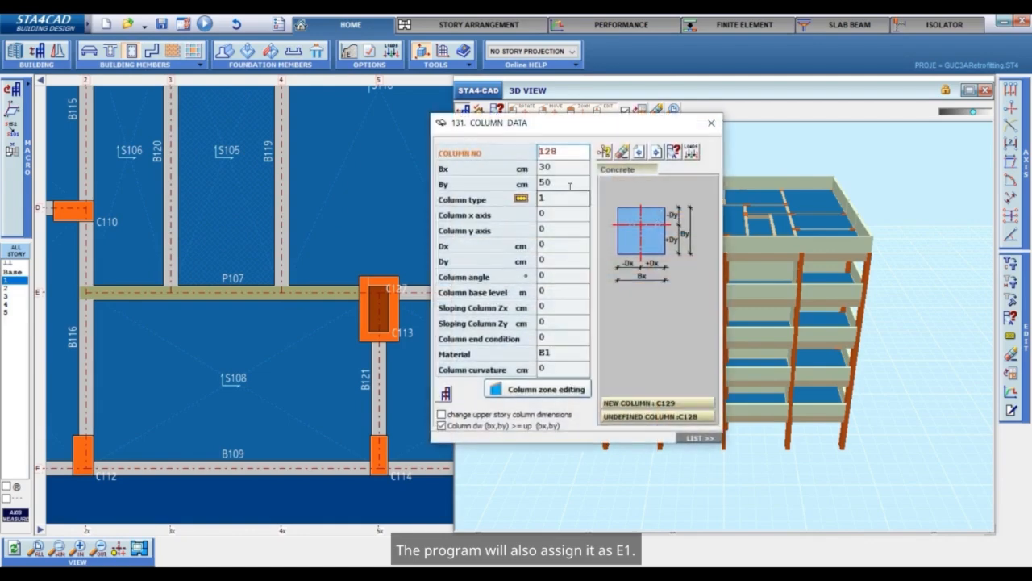
pyautogui.click(563, 182)
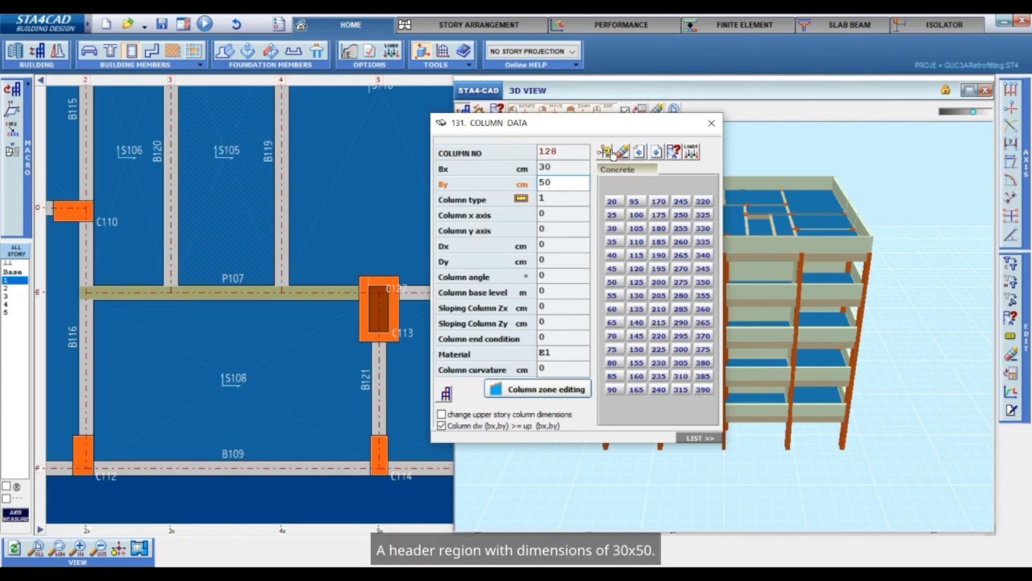
pyautogui.press('Return')
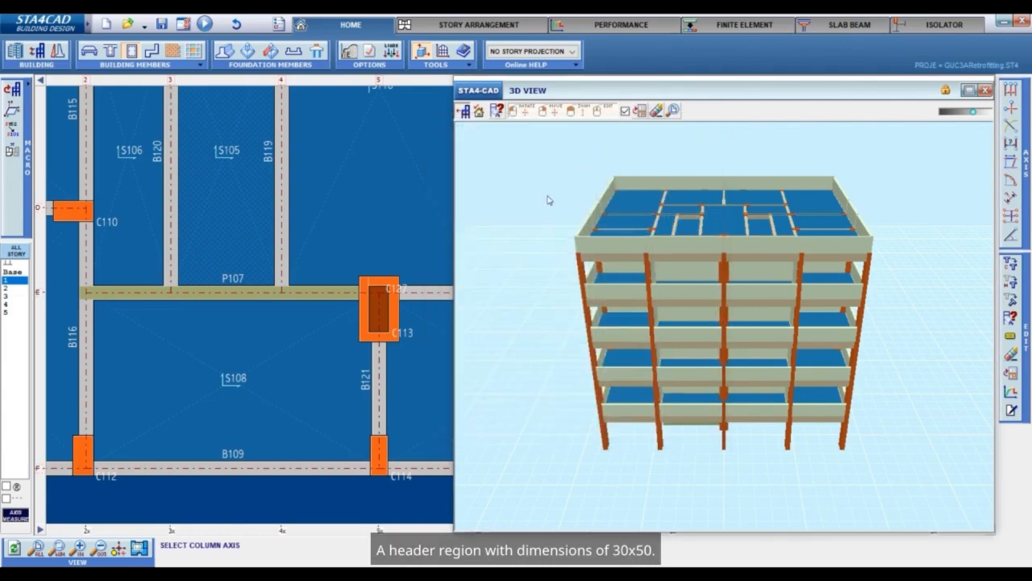
pyautogui.click(91, 295)
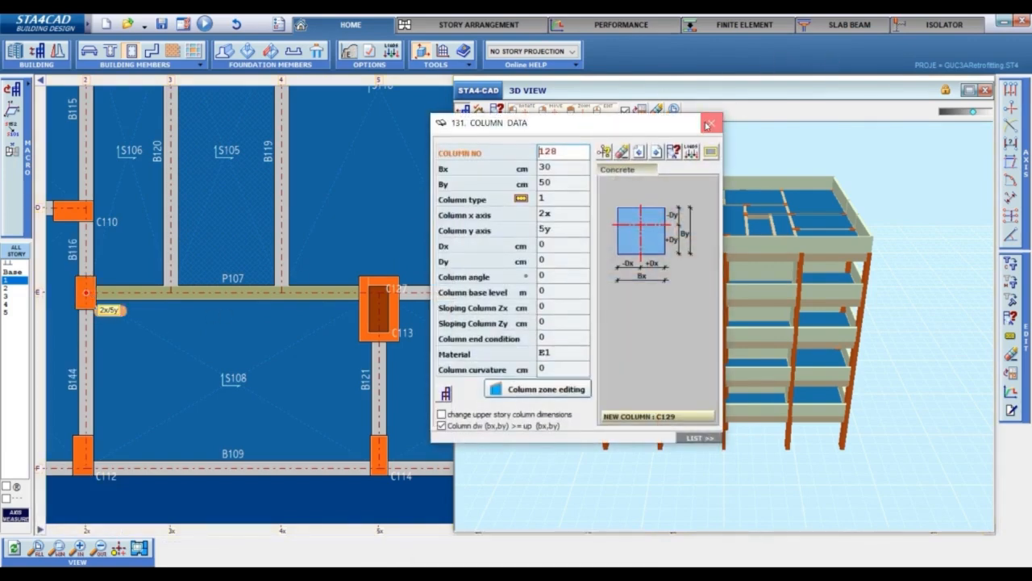
pyautogui.click(709, 123)
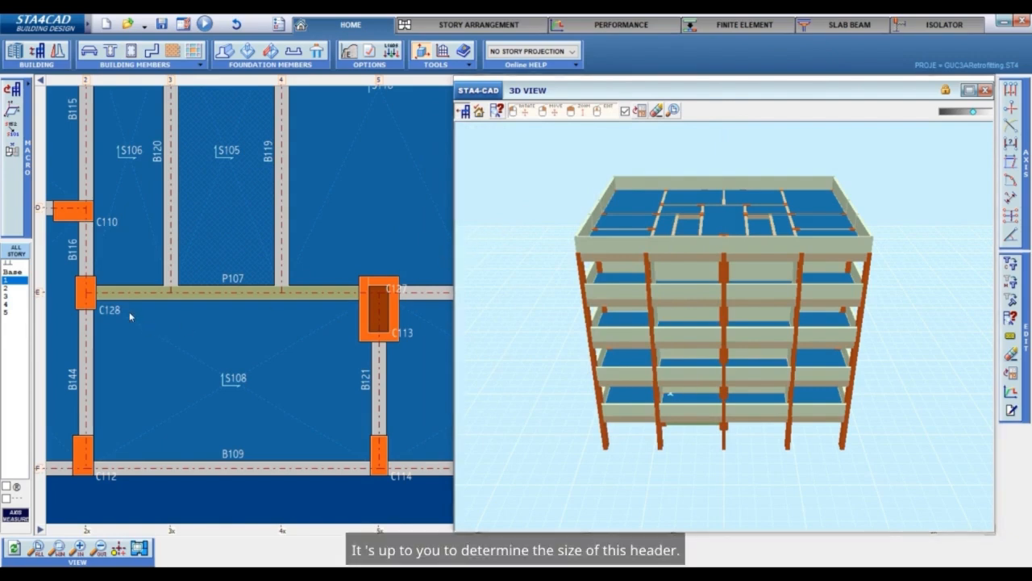
# Set the By dimension of column C128 to 60 cm
pyautogui.rightClick(90, 298)
pyautogui.click(90, 296)
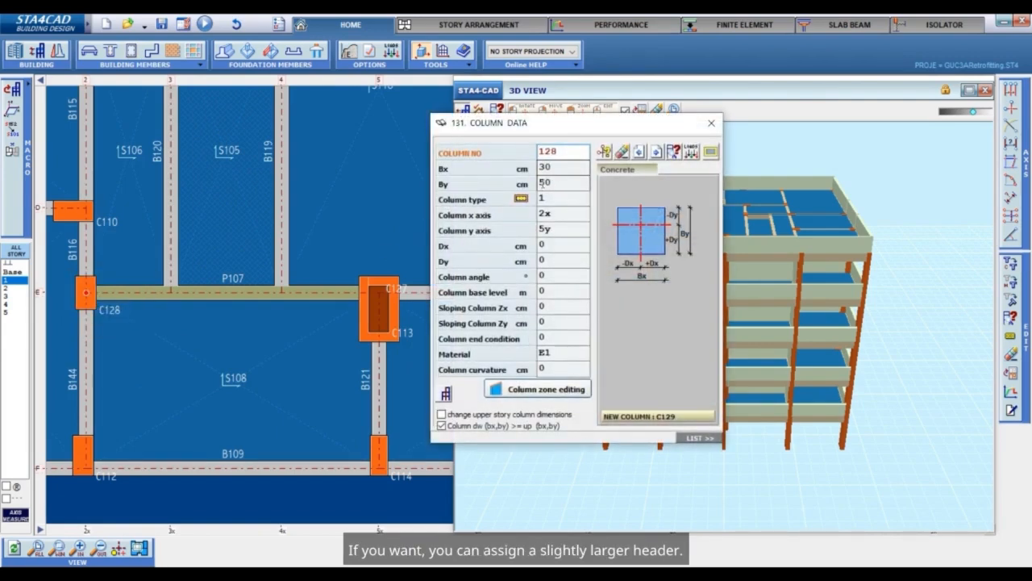
pyautogui.click(545, 184)
pyautogui.press('BackSpace')
pyautogui.write('6')
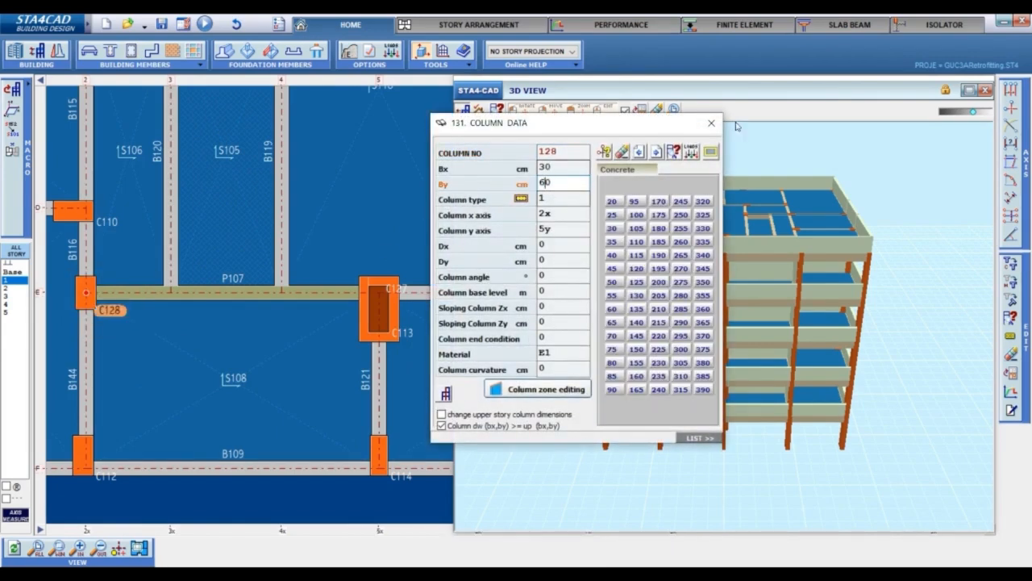
pyautogui.click(709, 127)
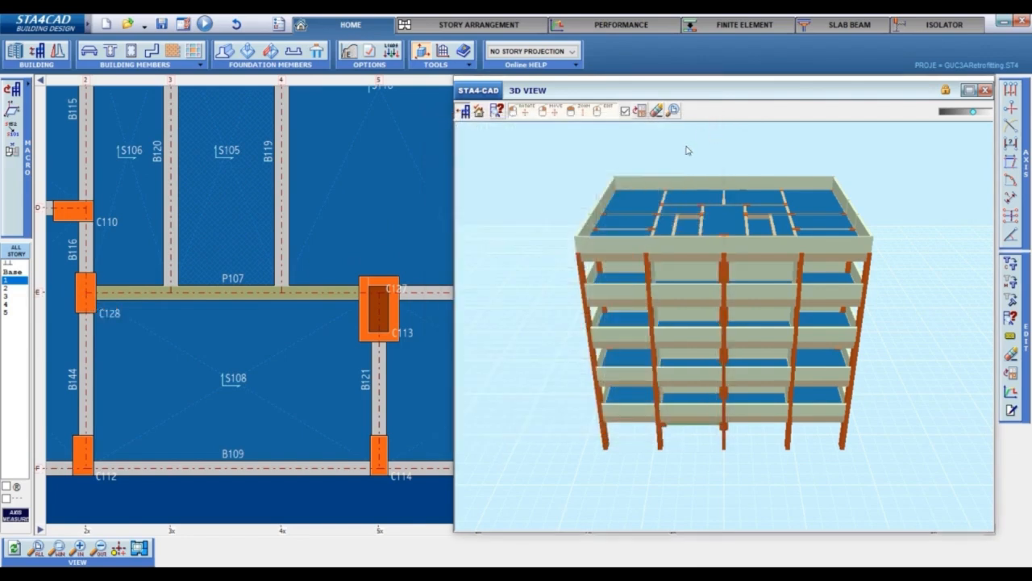
# Set the Bx dimension of column C128 to 35 cm
pyautogui.rightClick(89, 303)
pyautogui.click(96, 297)
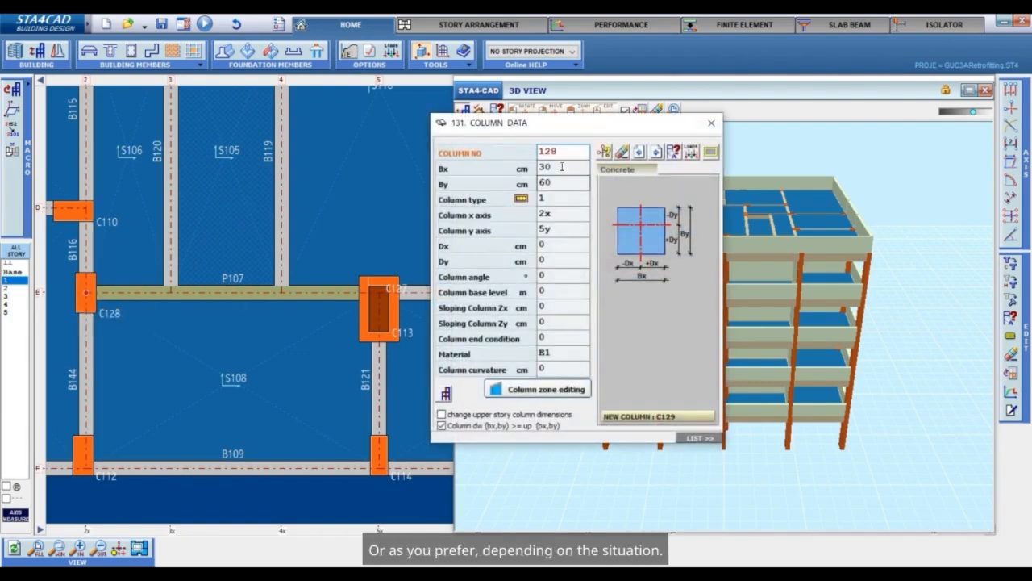
pyautogui.click(544, 167)
pyautogui.press('BackSpace')
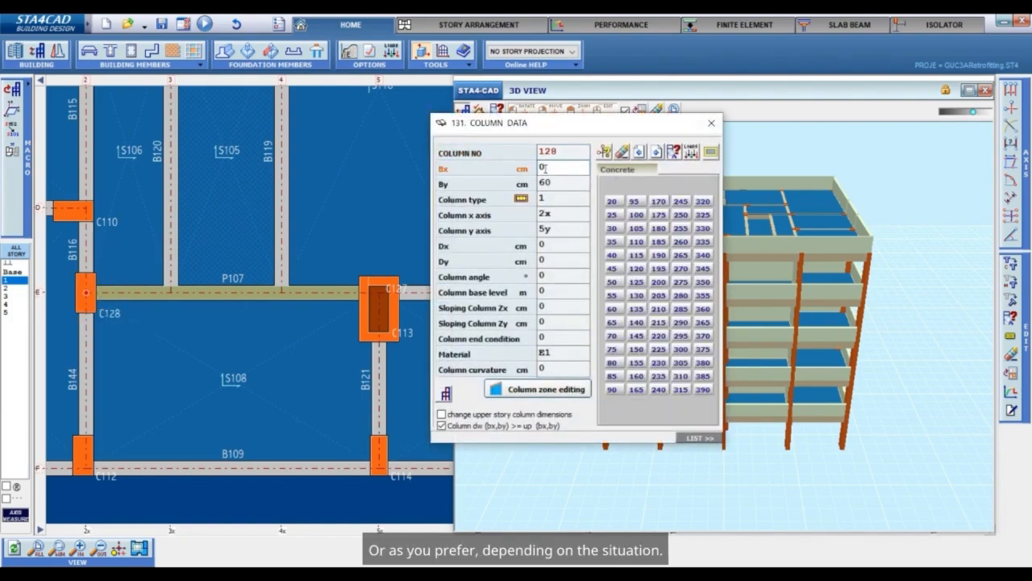
pyautogui.write('3')
pyautogui.press('Delete')
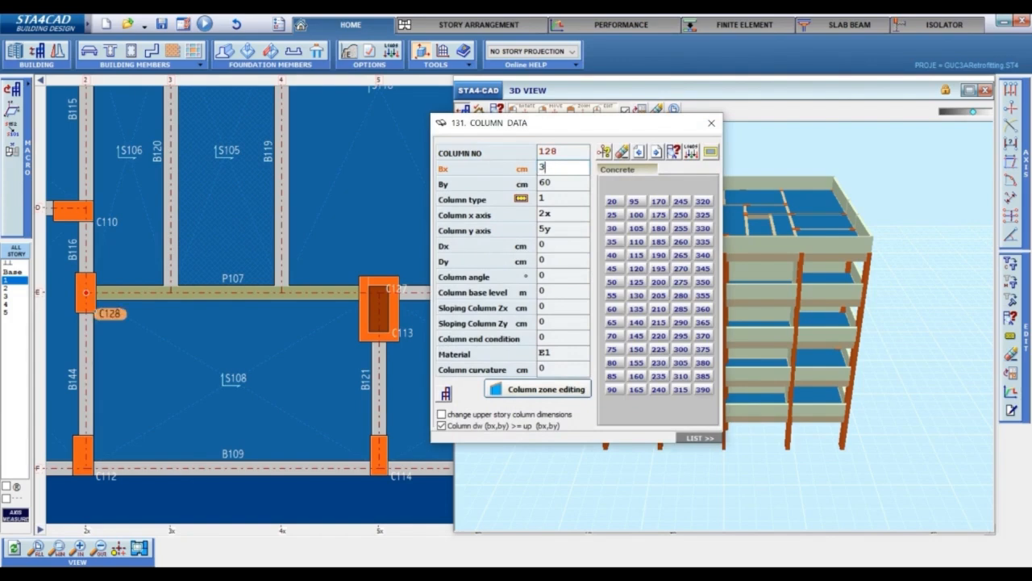
pyautogui.write('5')
pyautogui.click(711, 123)
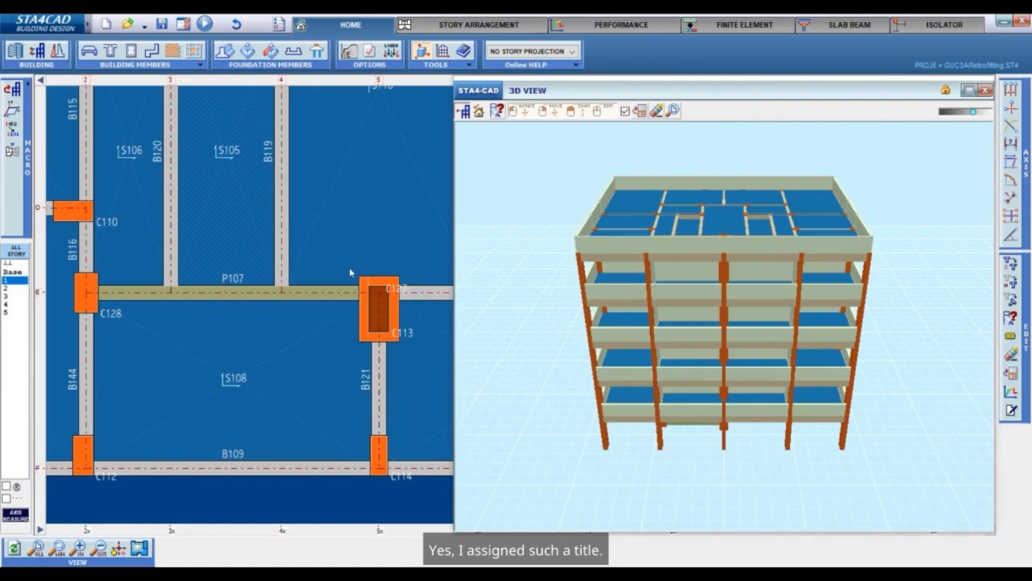
# Check the material classes assigned to panel P107 and columns C113, C127 and C128 in the performance section
pyautogui.click(600, 20)
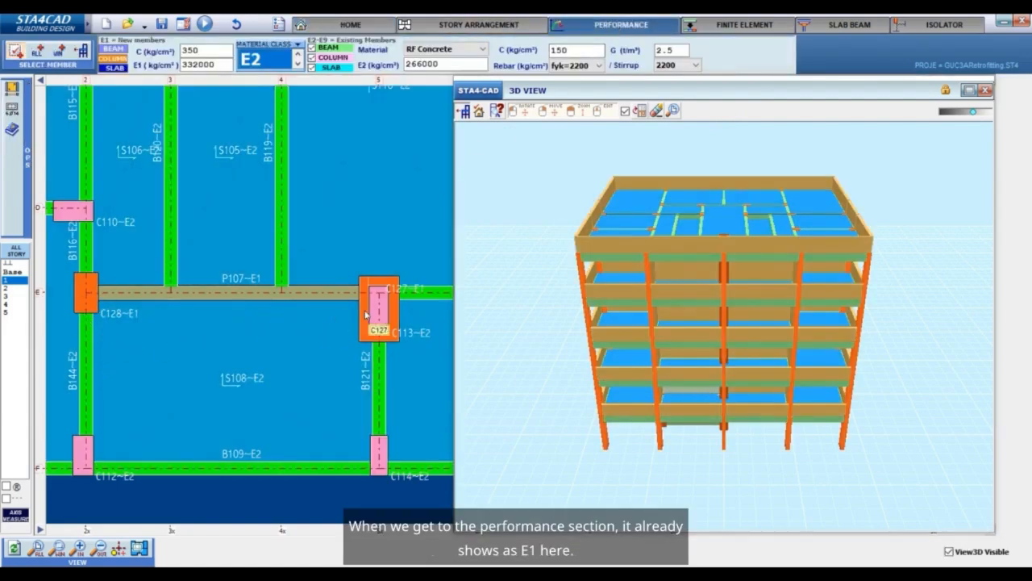
pyautogui.scroll(1, 405, 317)
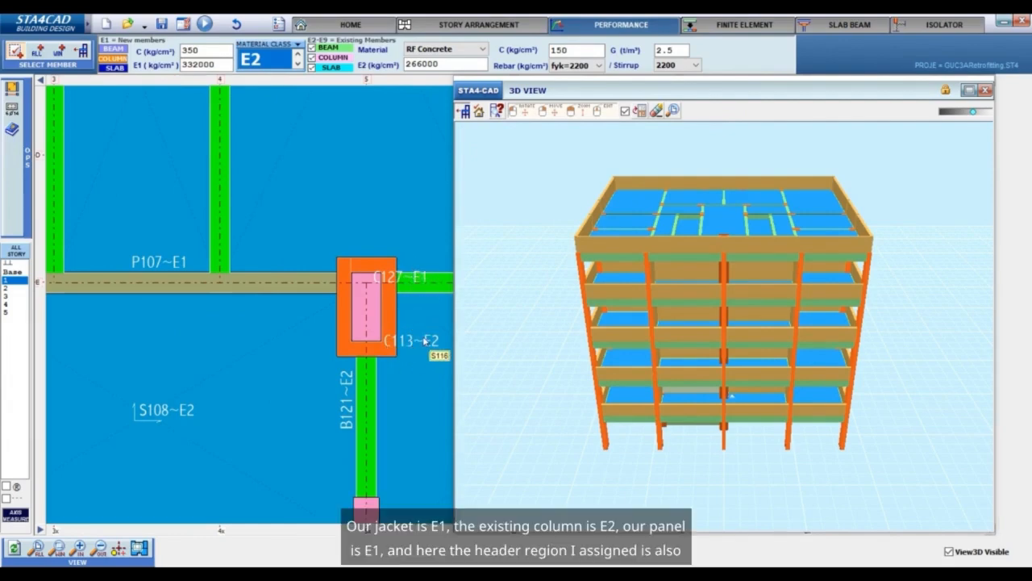
pyautogui.scroll(-1, 245, 316)
pyautogui.scroll(-1, 245, 316)
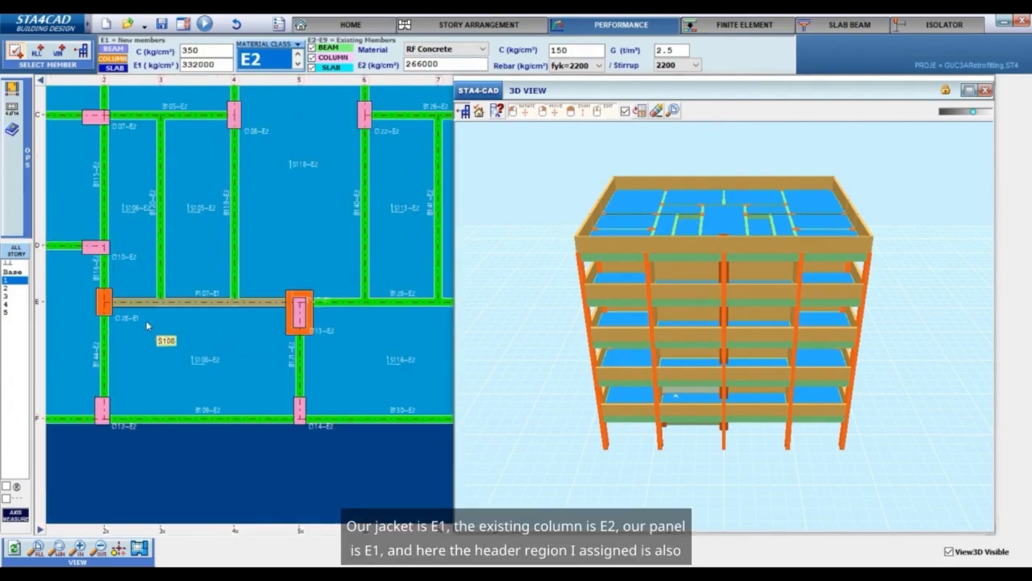
pyautogui.scroll(1, 117, 319)
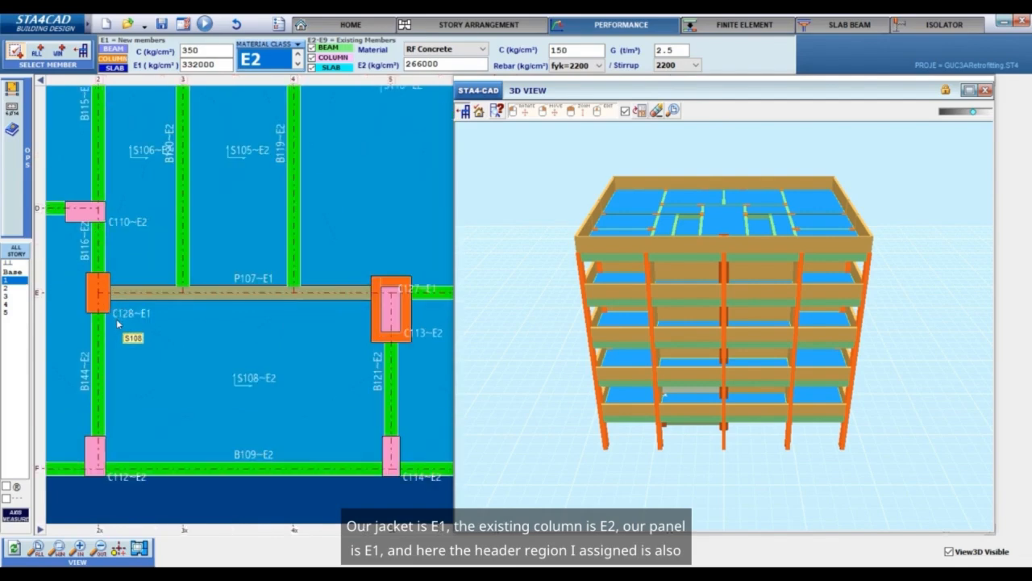
pyautogui.click(362, 30)
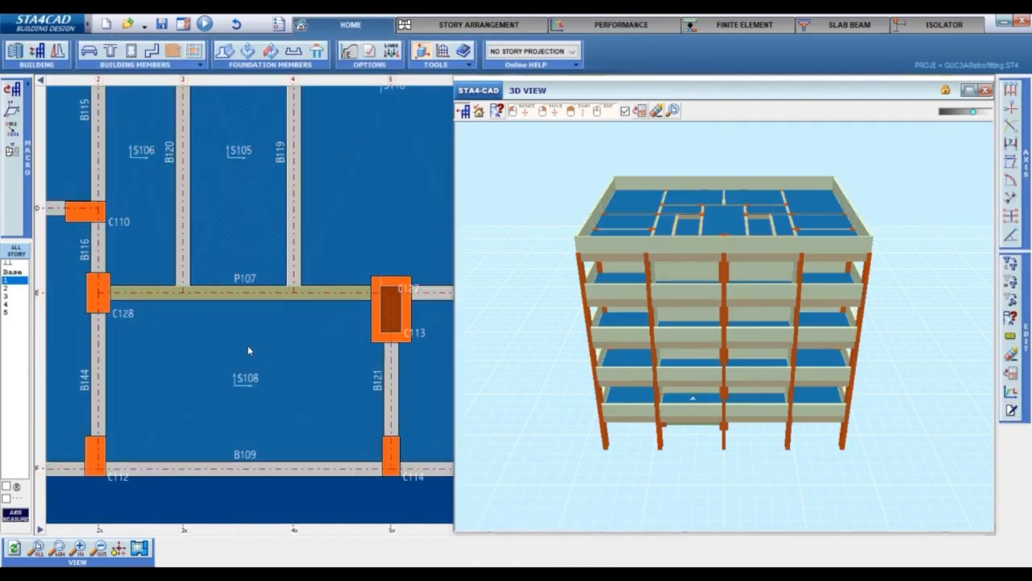
# On story 2, set member selection to apply through all stories and restrict it to beams only
pyautogui.scroll(-1, 169, 348)
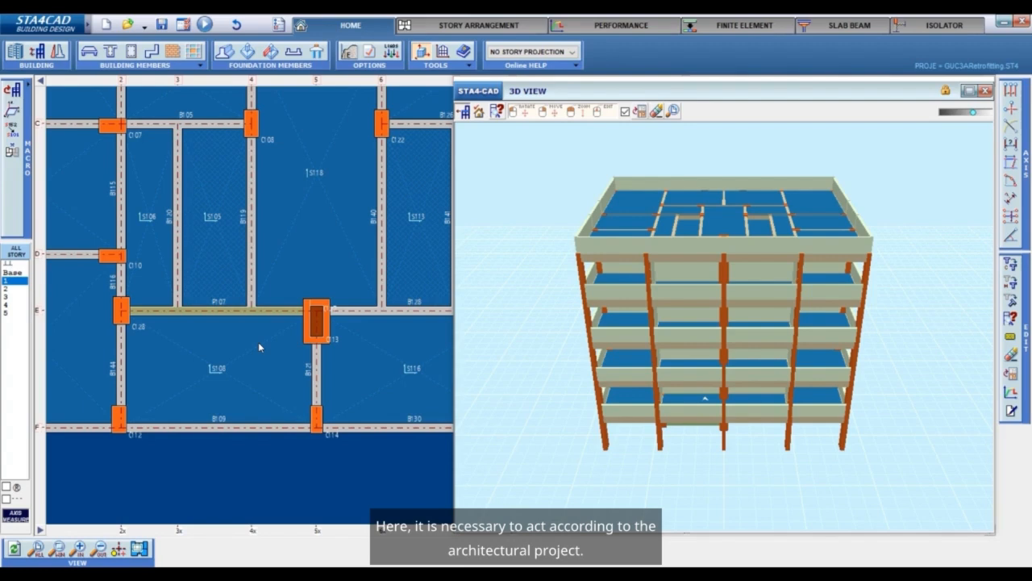
pyautogui.click(24, 289)
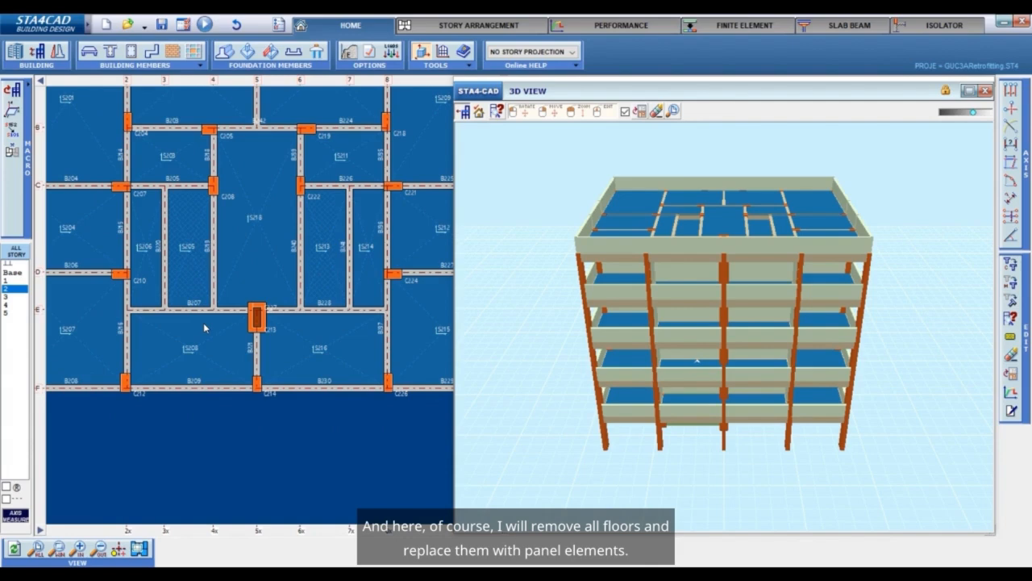
pyautogui.scroll(2, 203, 322)
pyautogui.click(479, 28)
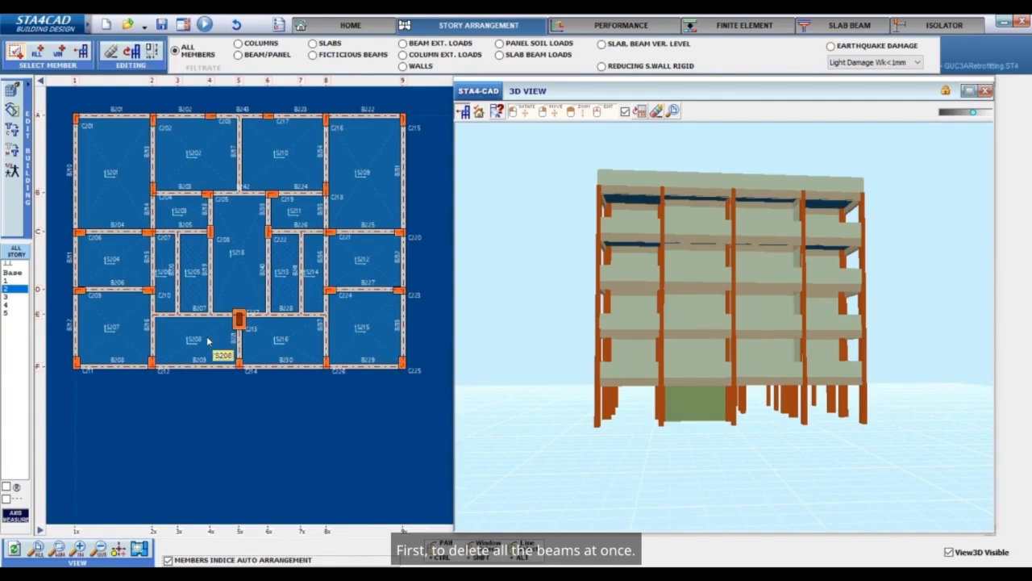
pyautogui.scroll(1, 202, 318)
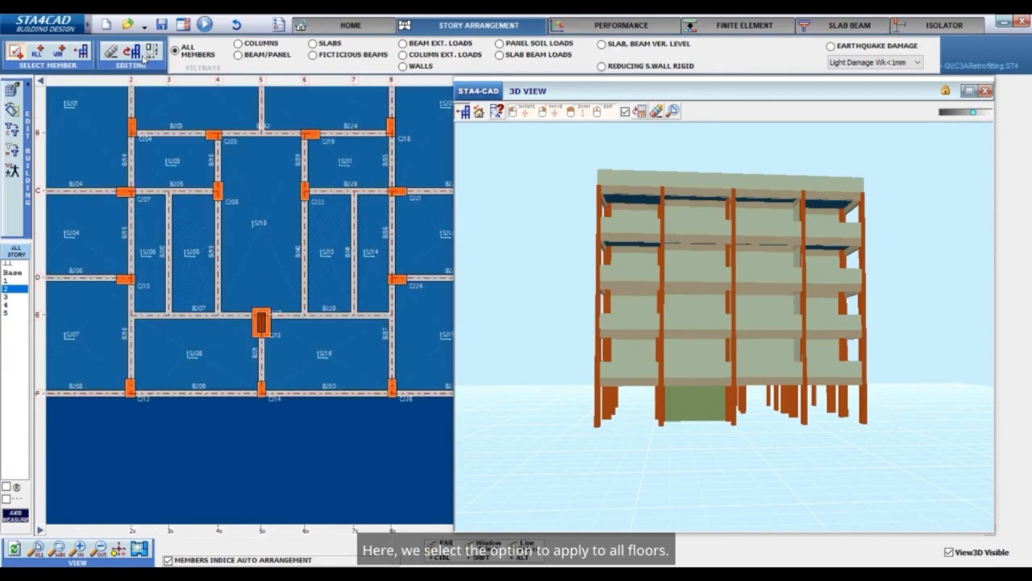
pyautogui.click(84, 51)
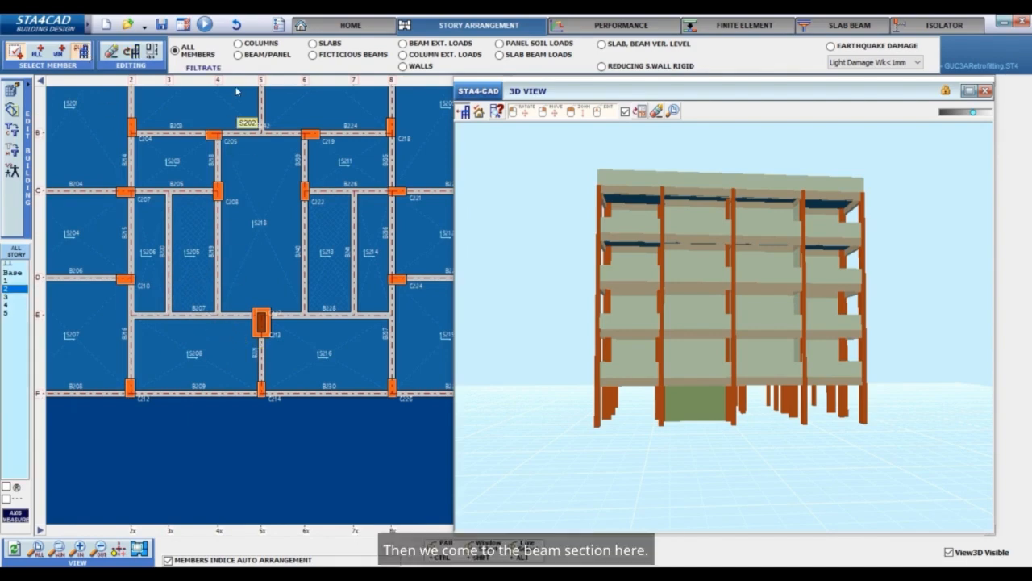
pyautogui.click(279, 56)
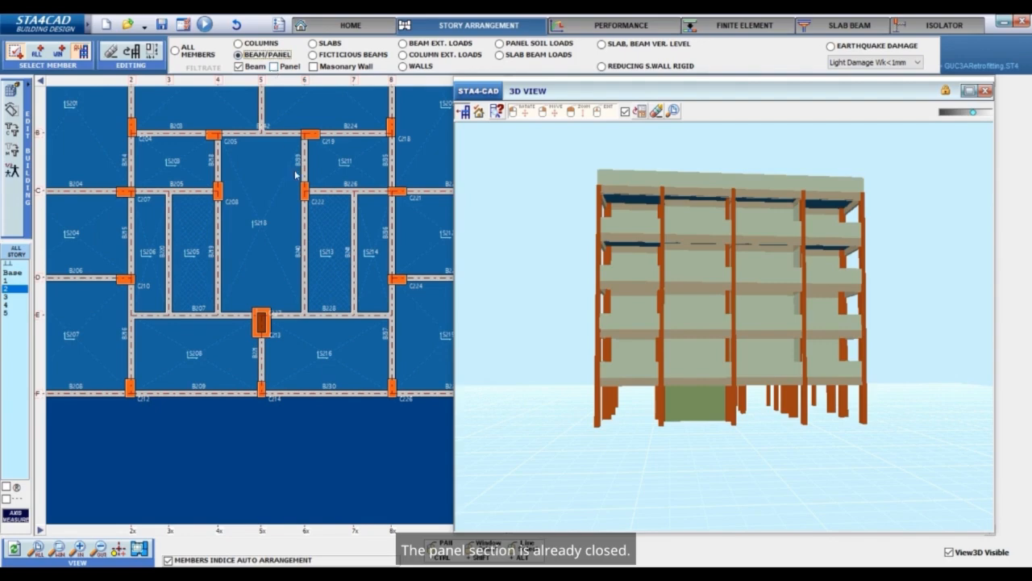
pyautogui.scroll(3, 193, 314)
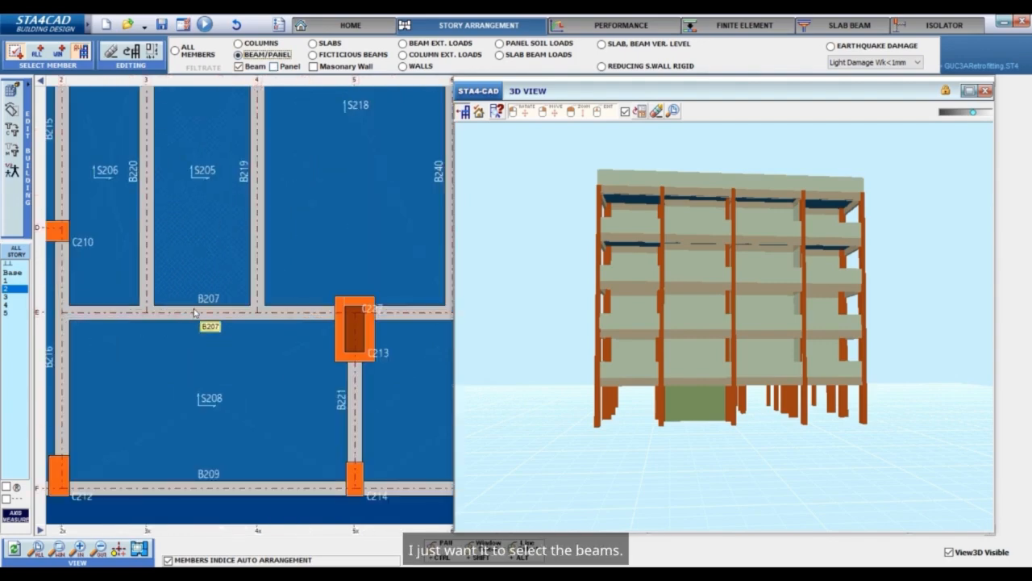
# Select beam B207 through the upper stories, check the selection in 3D and on stories 3 to 5, and delete those beams
pyautogui.click(194, 314)
pyautogui.scroll(-3, 670, 405)
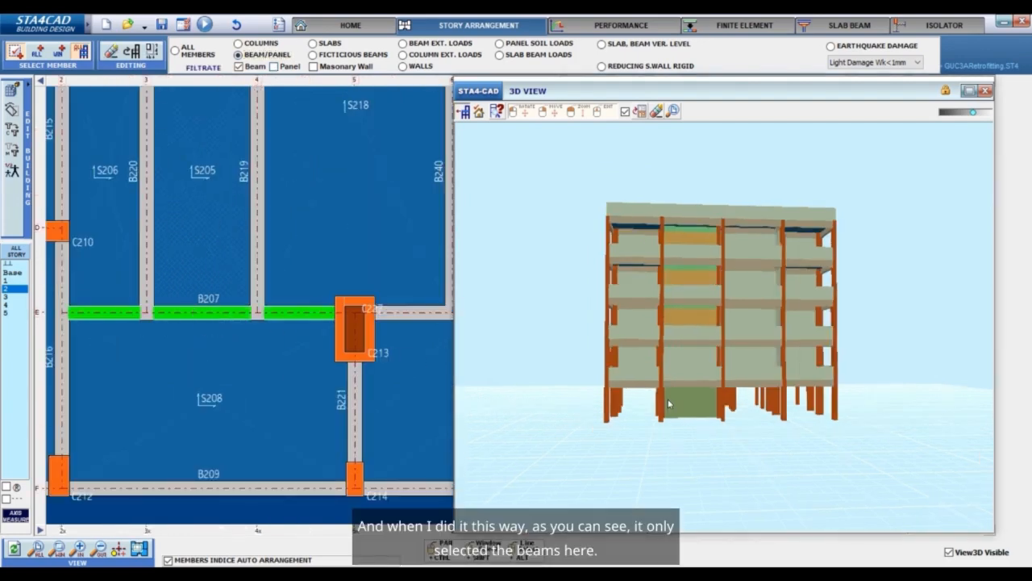
pyautogui.moveTo(551, 267)
pyautogui.mouseDown()
pyautogui.moveTo(562, 289)
pyautogui.moveTo(738, 276)
pyautogui.moveTo(554, 285)
pyautogui.mouseUp()
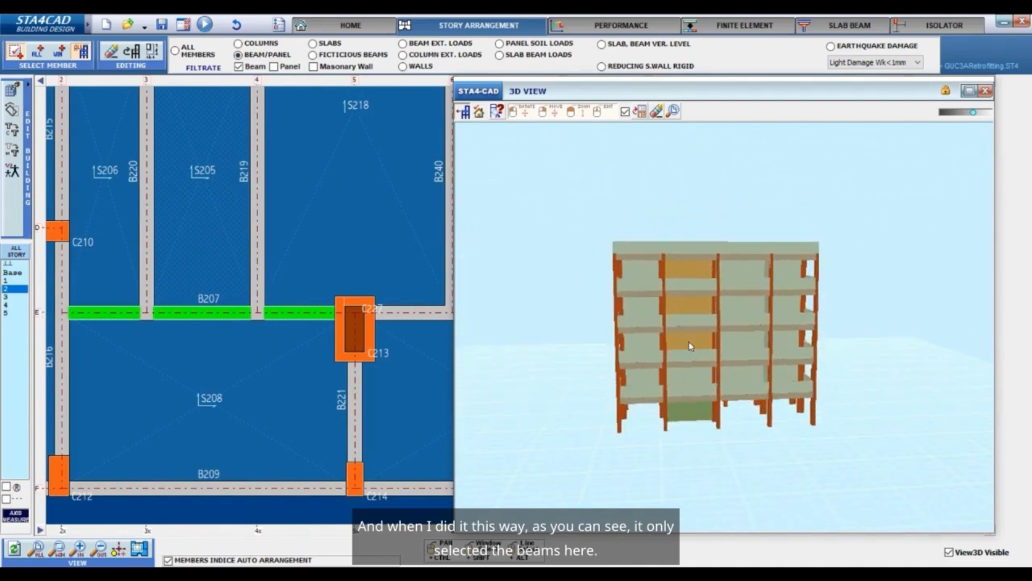
pyautogui.scroll(3, 689, 346)
pyautogui.moveTo(706, 466); pyautogui.dragTo(696, 358)
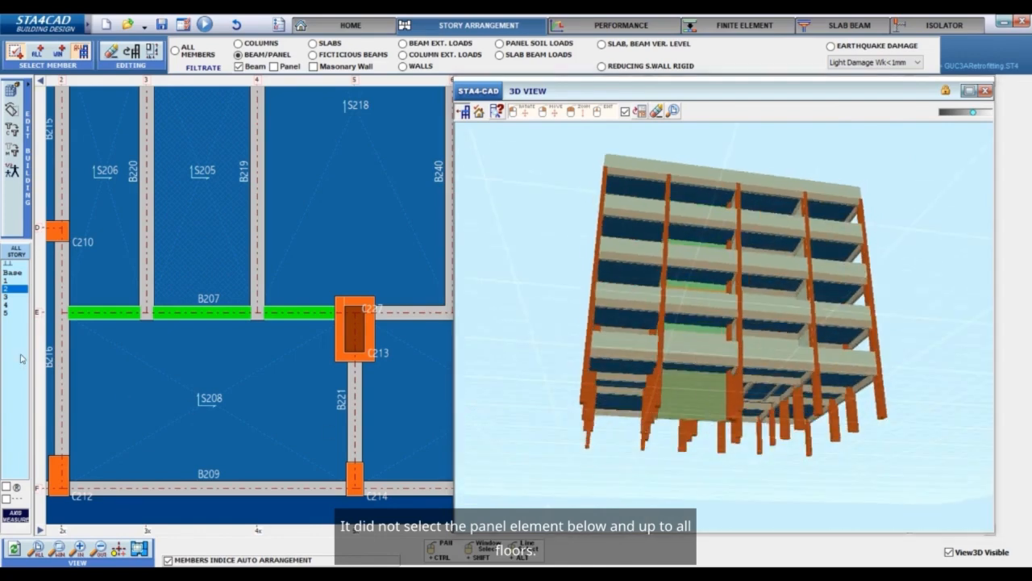
pyautogui.click(8, 297)
pyautogui.click(8, 306)
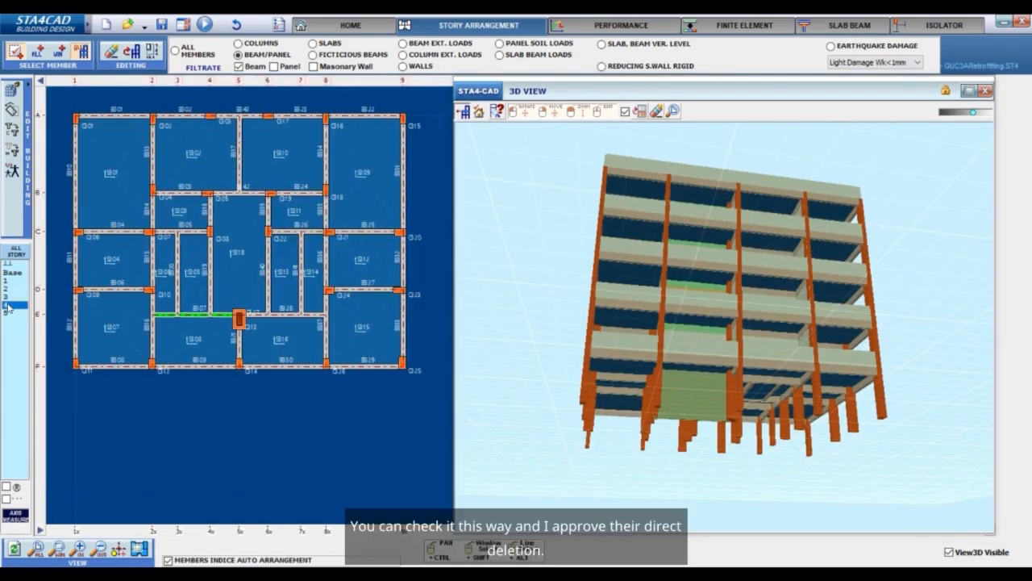
pyautogui.click(11, 314)
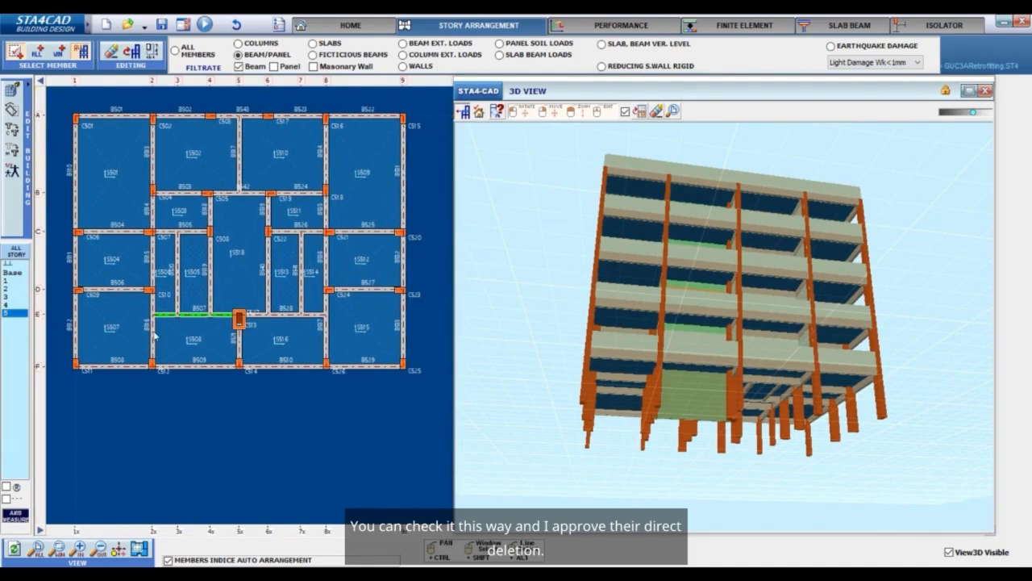
pyautogui.click(113, 54)
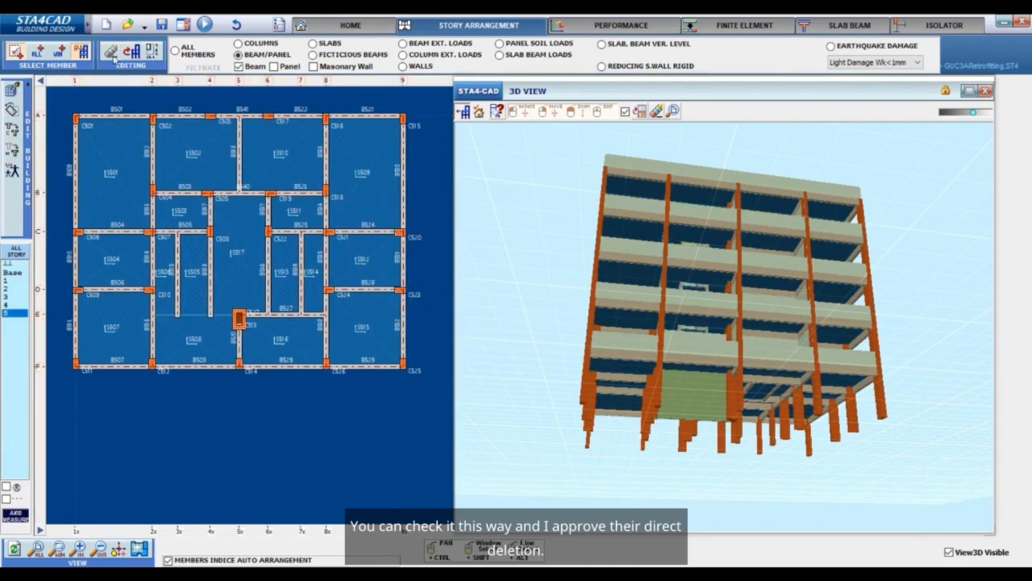
# Set the width B of panel P107 on story 1 to 25 cm
pyautogui.click(9, 281)
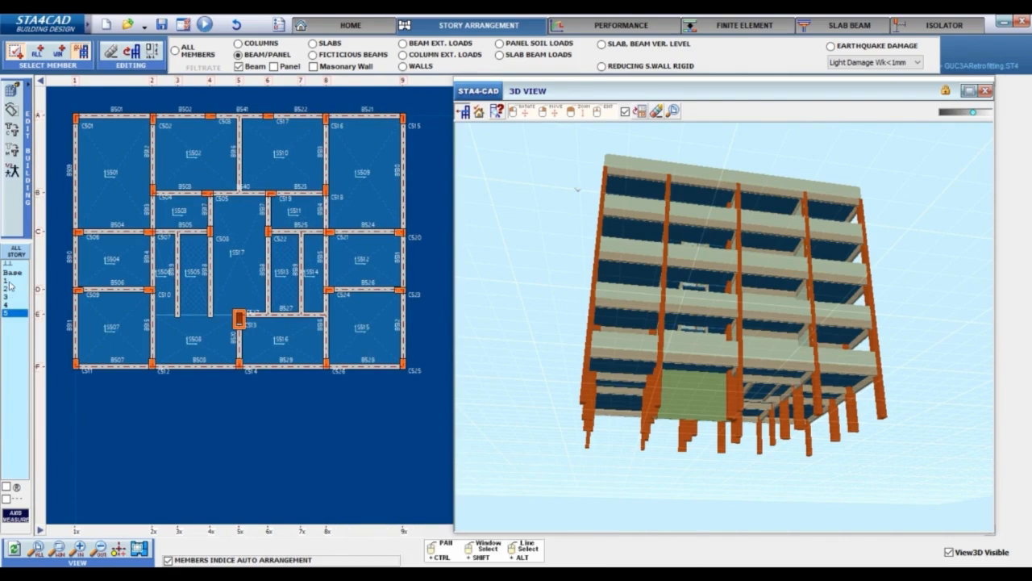
pyautogui.scroll(1, 181, 312)
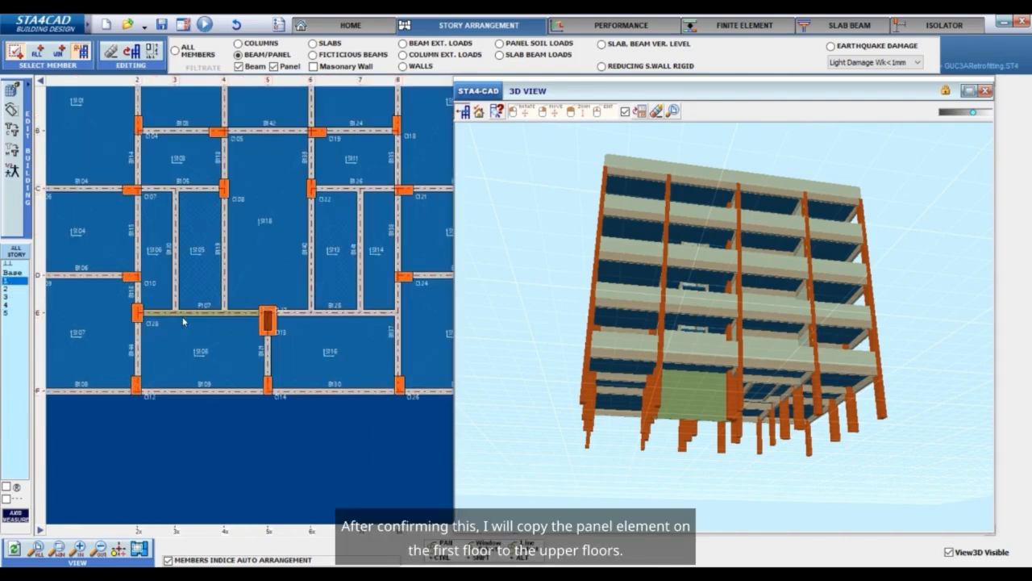
pyautogui.click(369, 27)
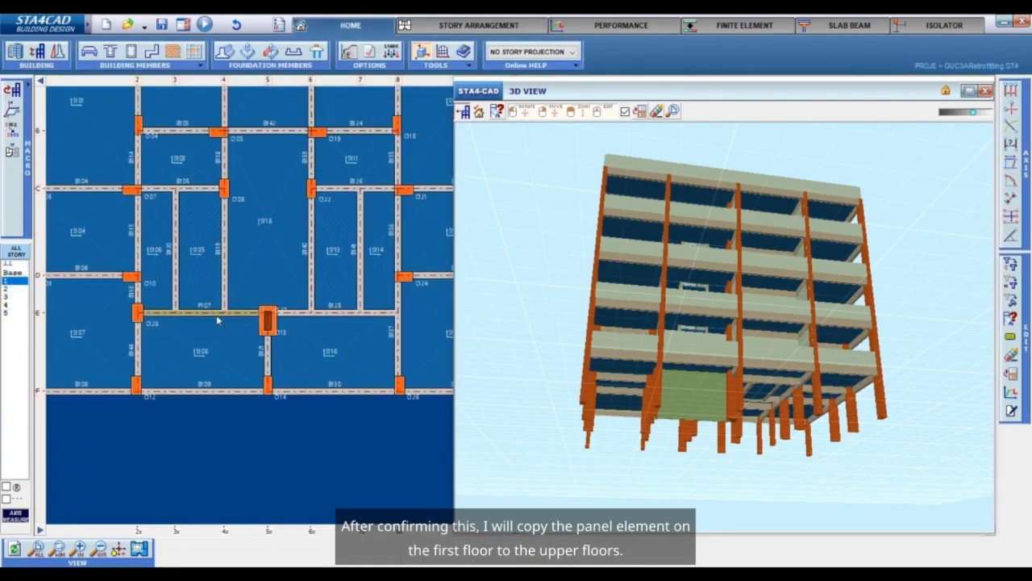
pyautogui.scroll(1, 223, 319)
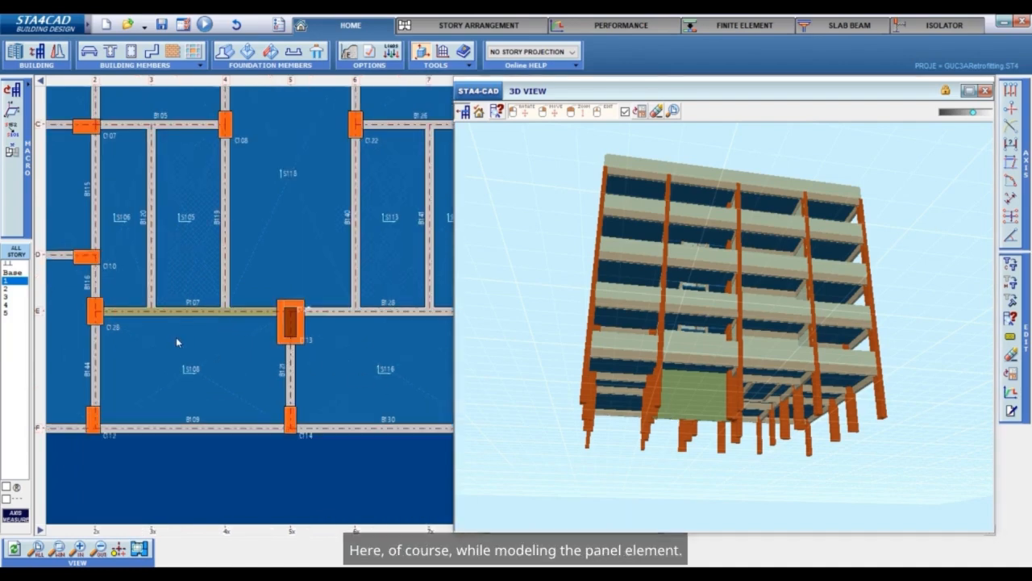
pyautogui.scroll(1, 156, 315)
pyautogui.rightClick(157, 316)
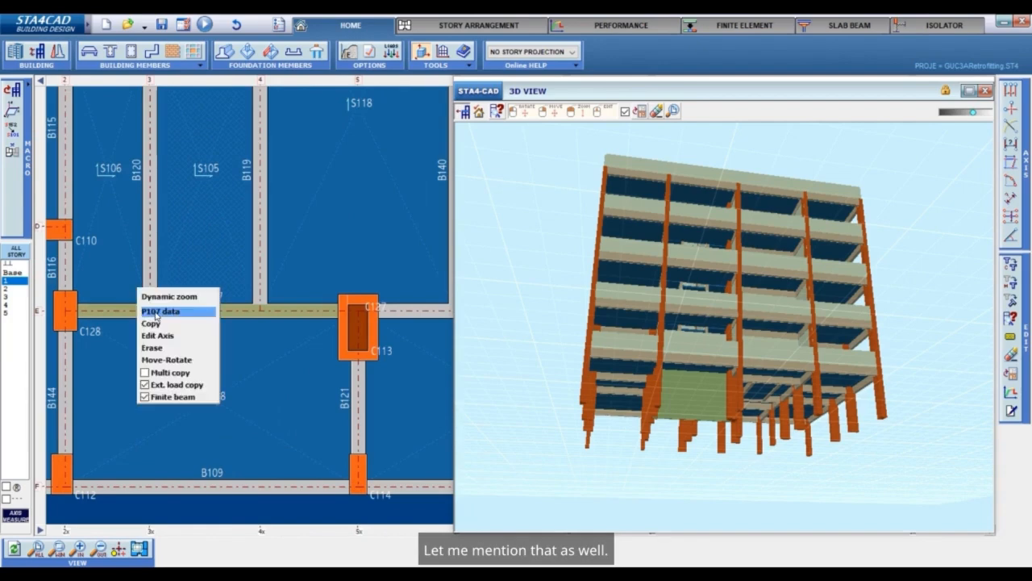
pyautogui.click(158, 311)
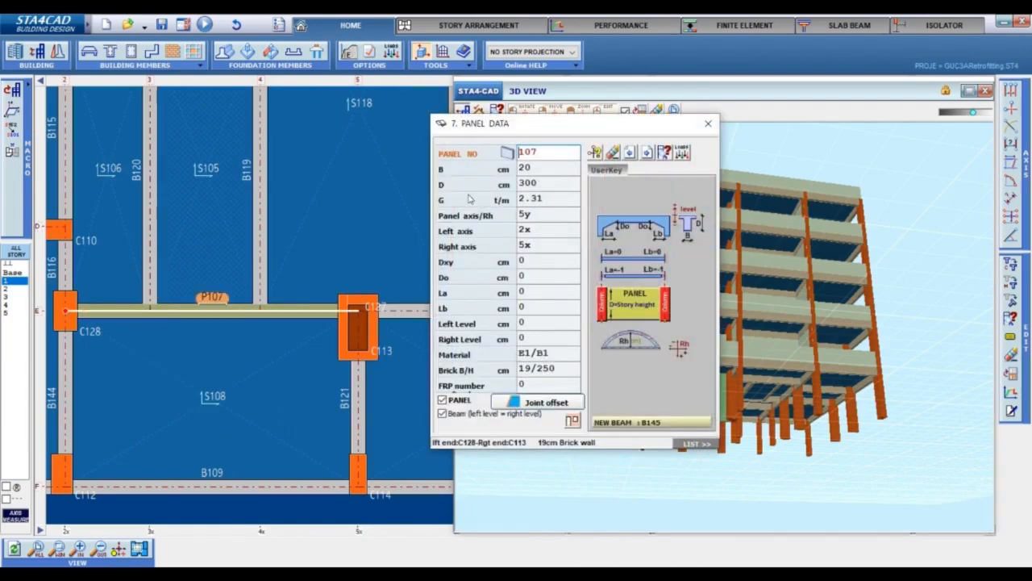
pyautogui.click(523, 187)
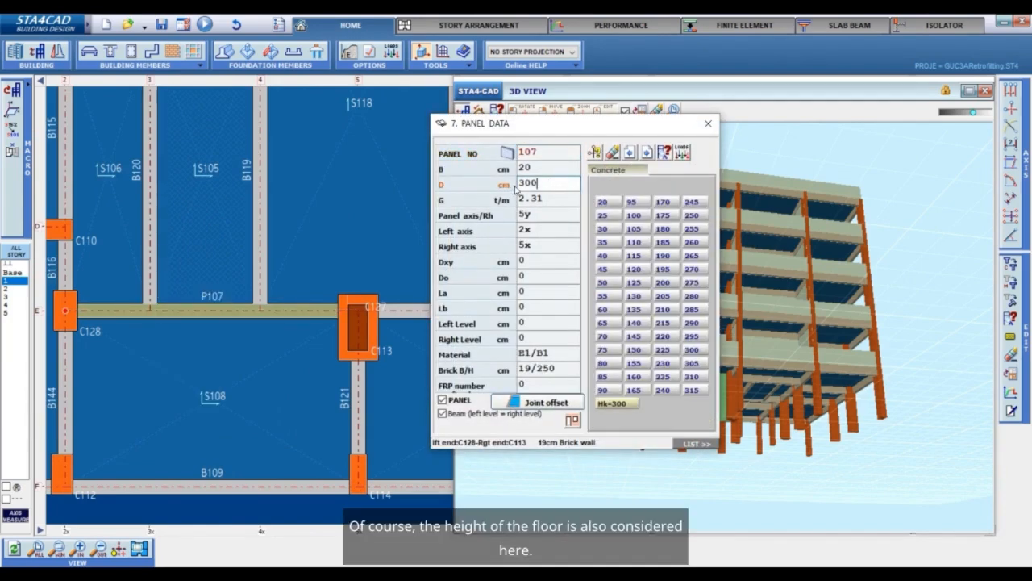
pyautogui.click(537, 169)
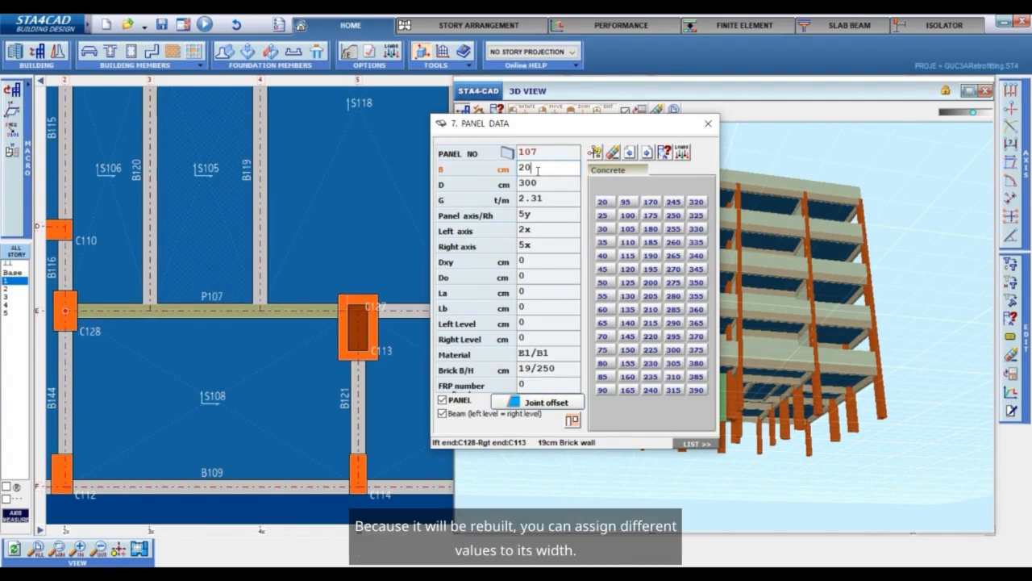
pyautogui.click(604, 217)
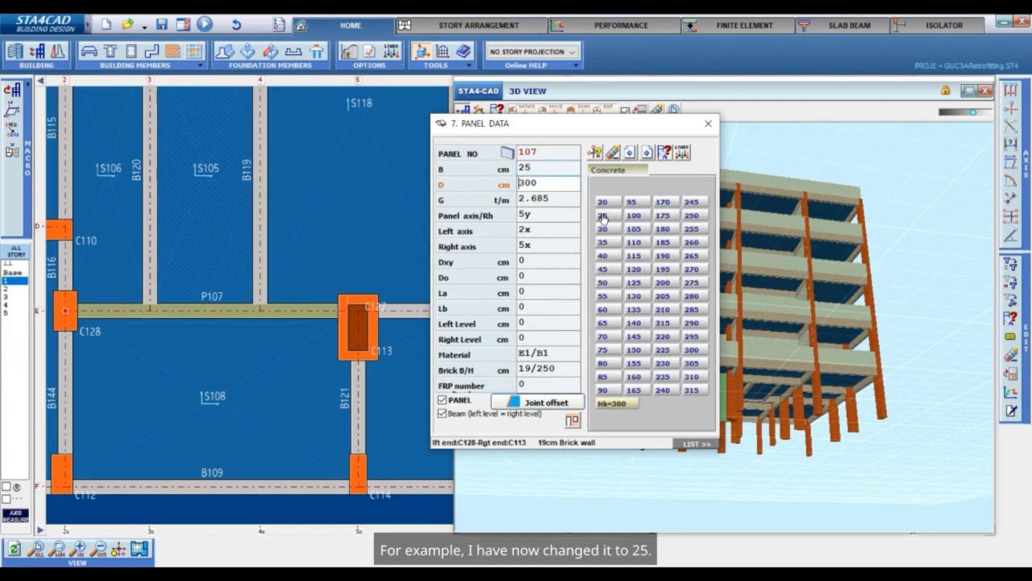
pyautogui.click(707, 125)
pyautogui.scroll(-1, 298, 316)
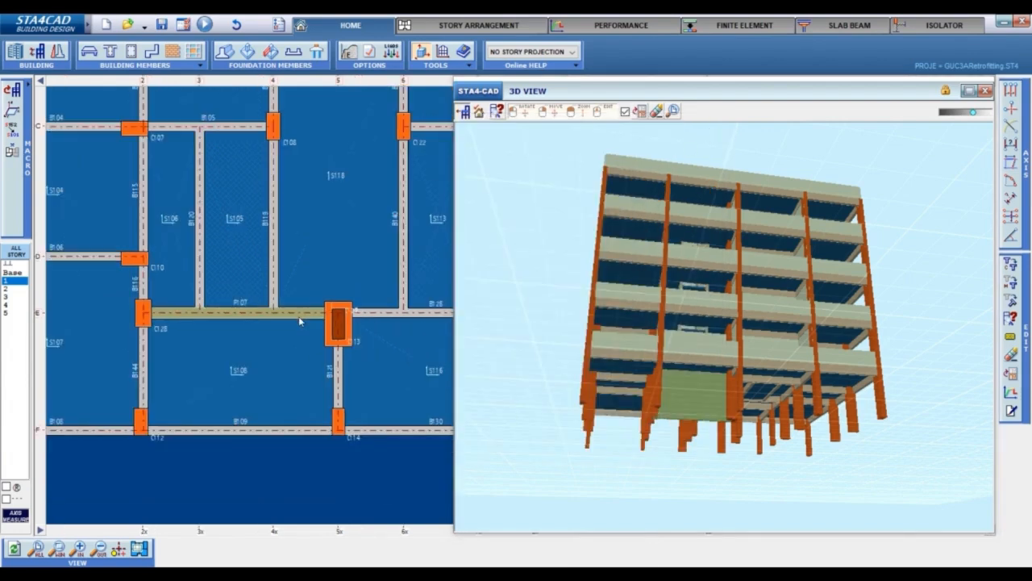
# Restrict member selection to panels and copy panel P107 from story 1 to stories 2 through 5
pyautogui.scroll(-1, 274, 323)
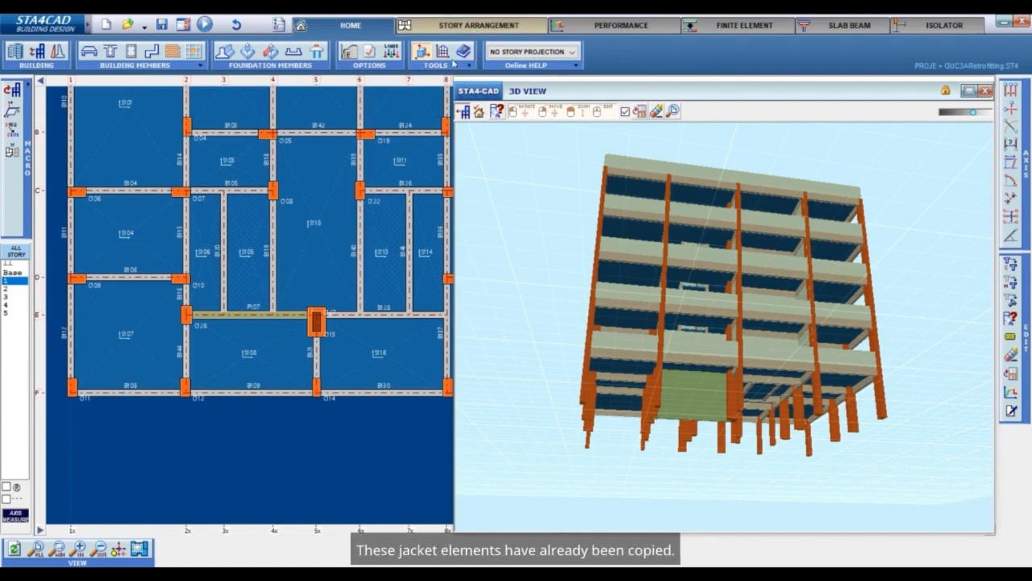
pyautogui.scroll(1, 316, 323)
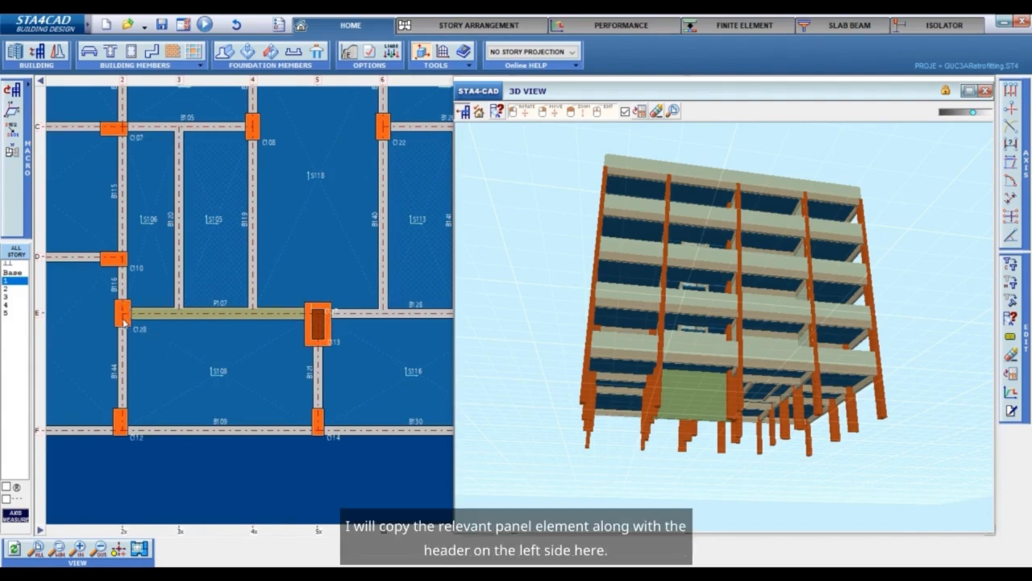
pyautogui.click(507, 29)
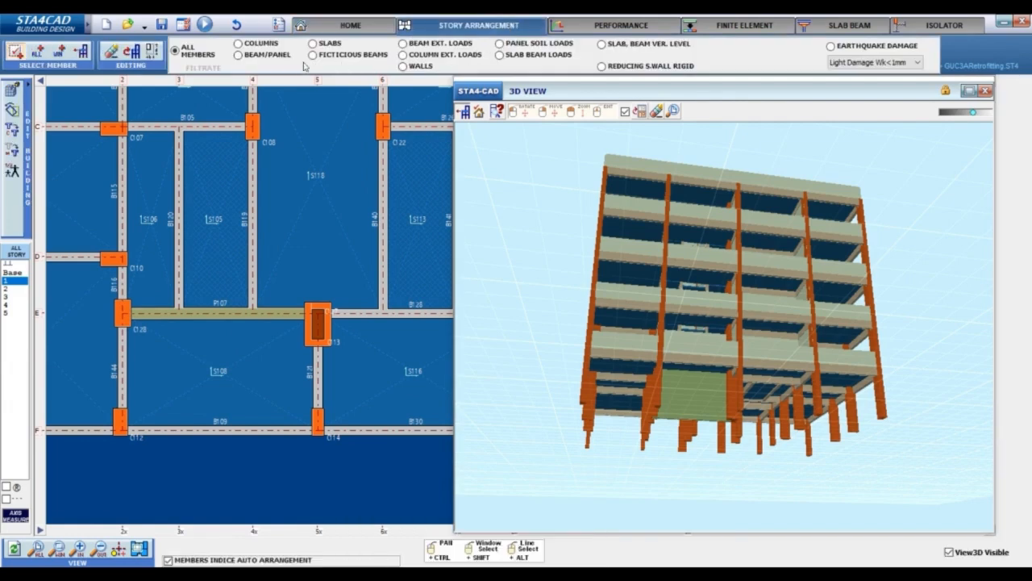
pyautogui.click(274, 56)
pyautogui.click(239, 66)
pyautogui.click(228, 321)
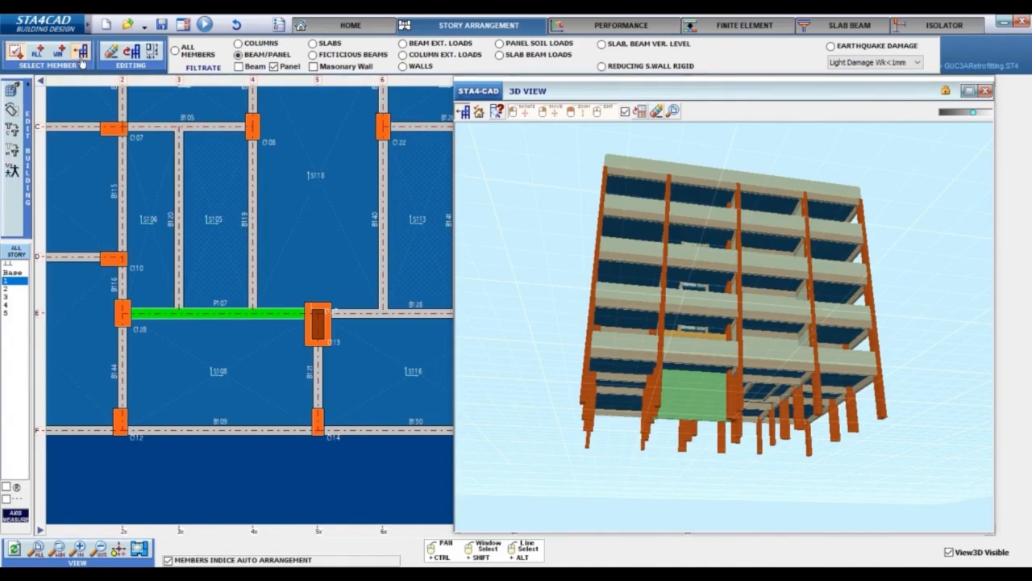
pyautogui.click(132, 51)
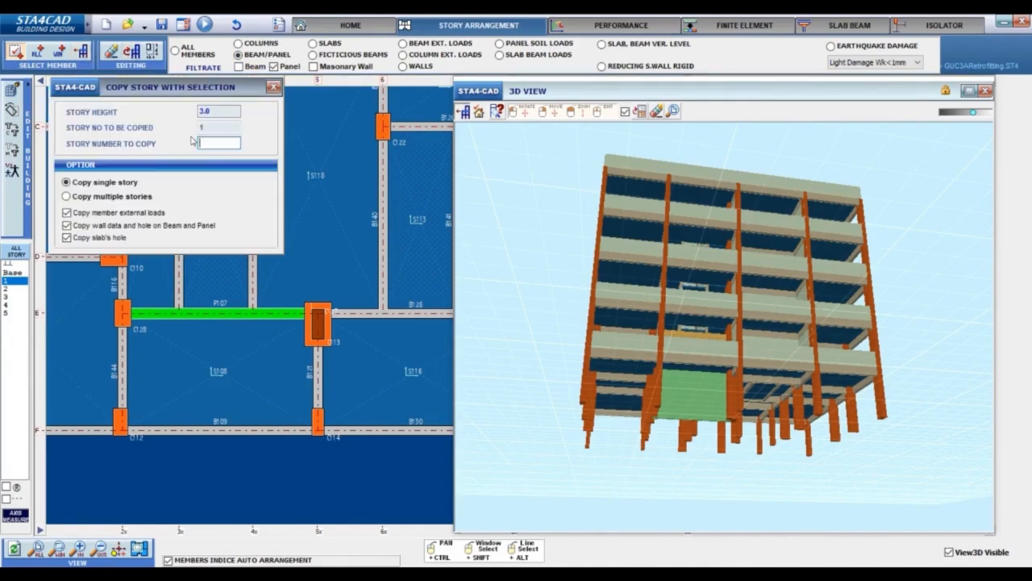
pyautogui.click(151, 197)
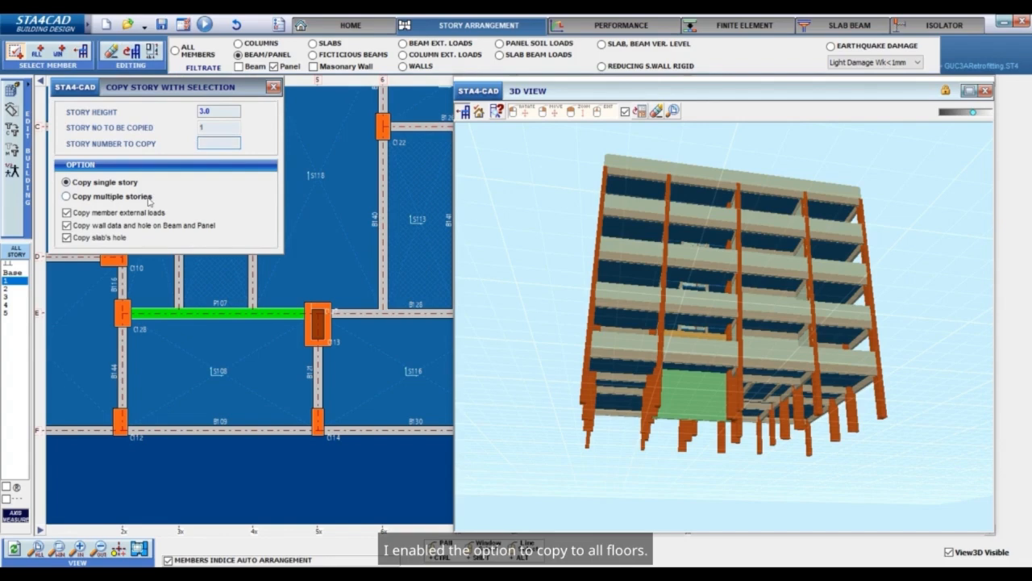
pyautogui.click(212, 142)
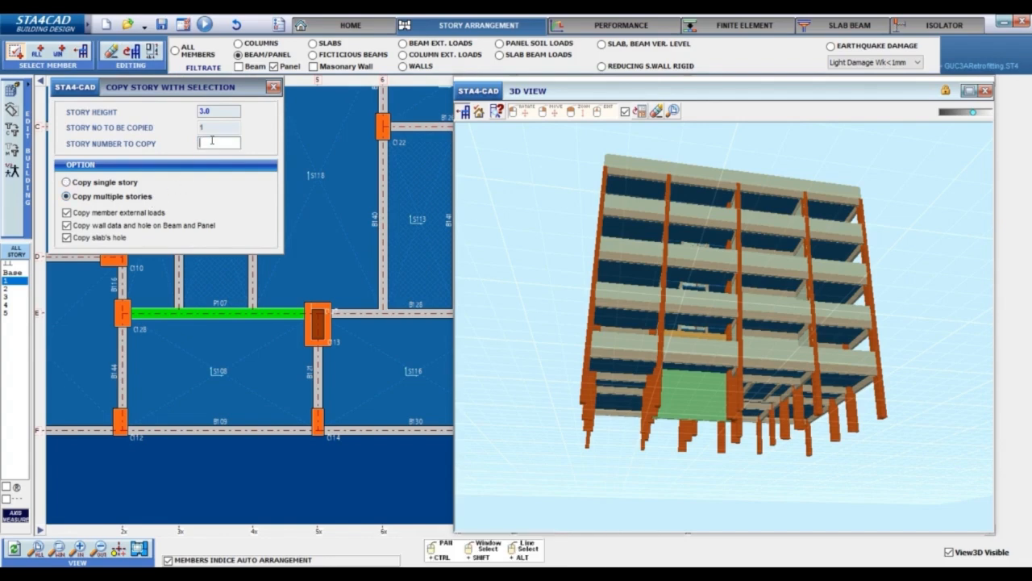
pyautogui.write('5')
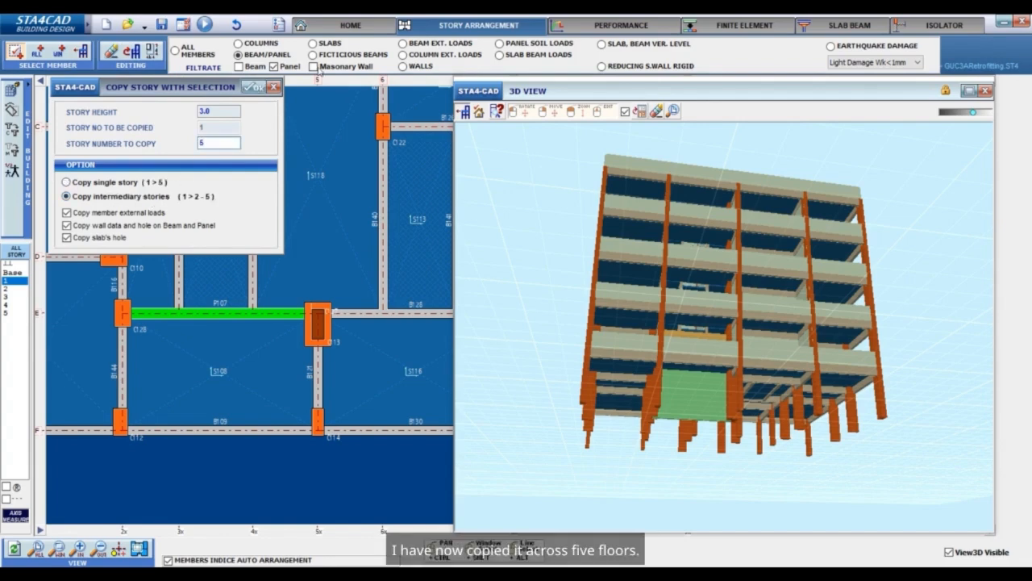
pyautogui.click(256, 87)
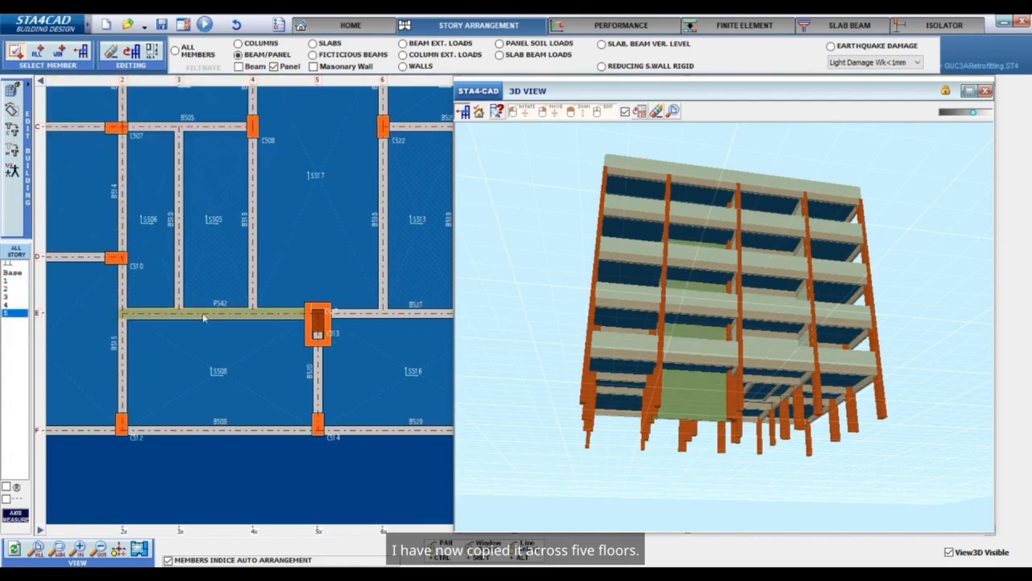
# Copy the panel's end column C128 from story 1 to stories 2 through 5, including the intermediary stories
pyautogui.click(8, 281)
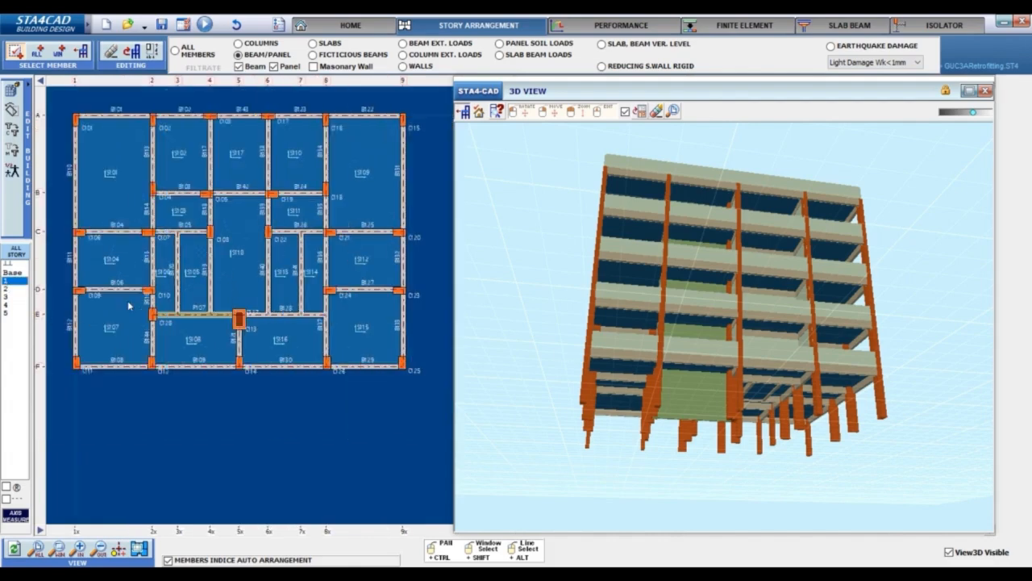
pyautogui.click(267, 44)
pyautogui.scroll(3, 153, 333)
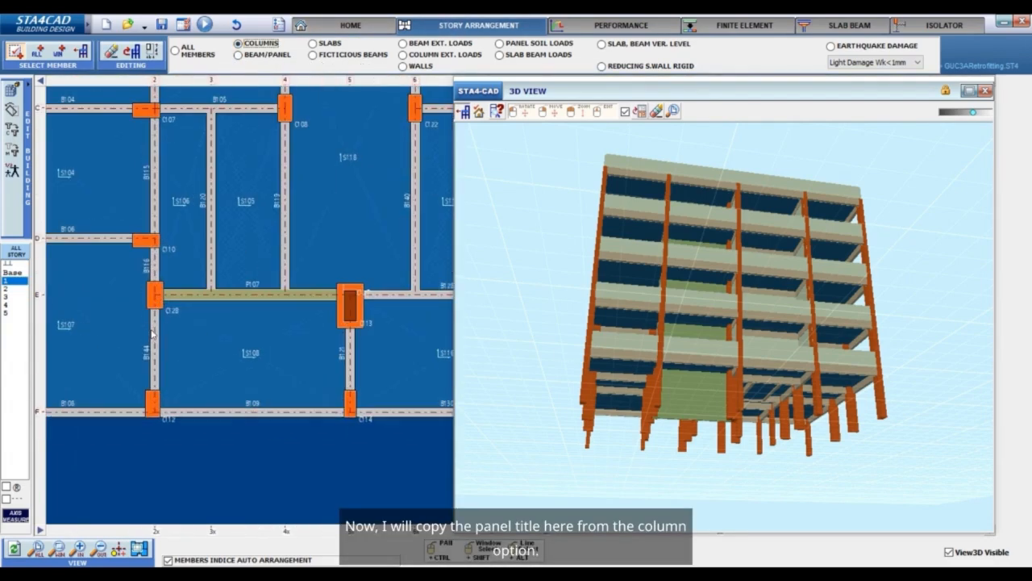
pyautogui.click(155, 297)
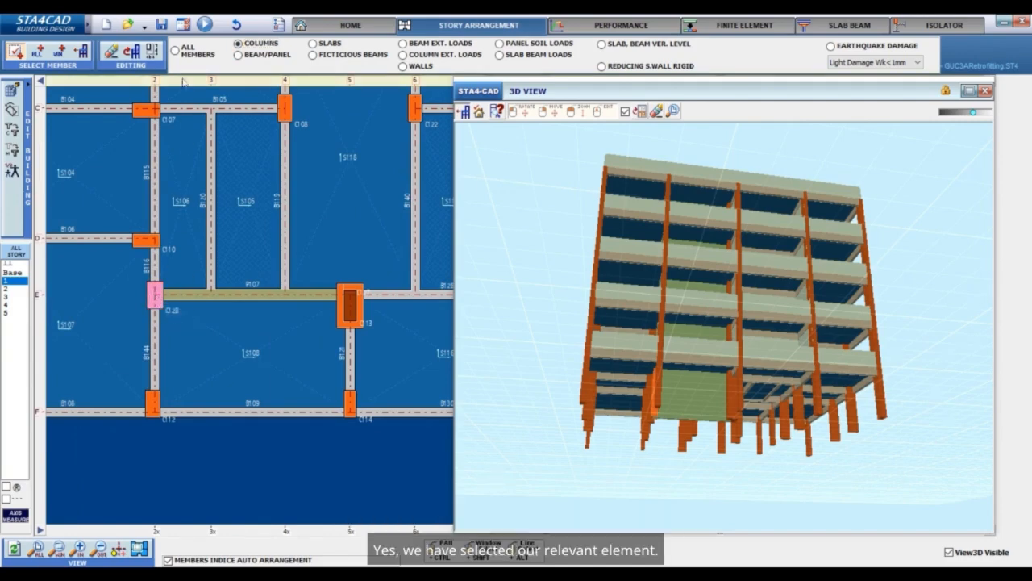
pyautogui.click(135, 51)
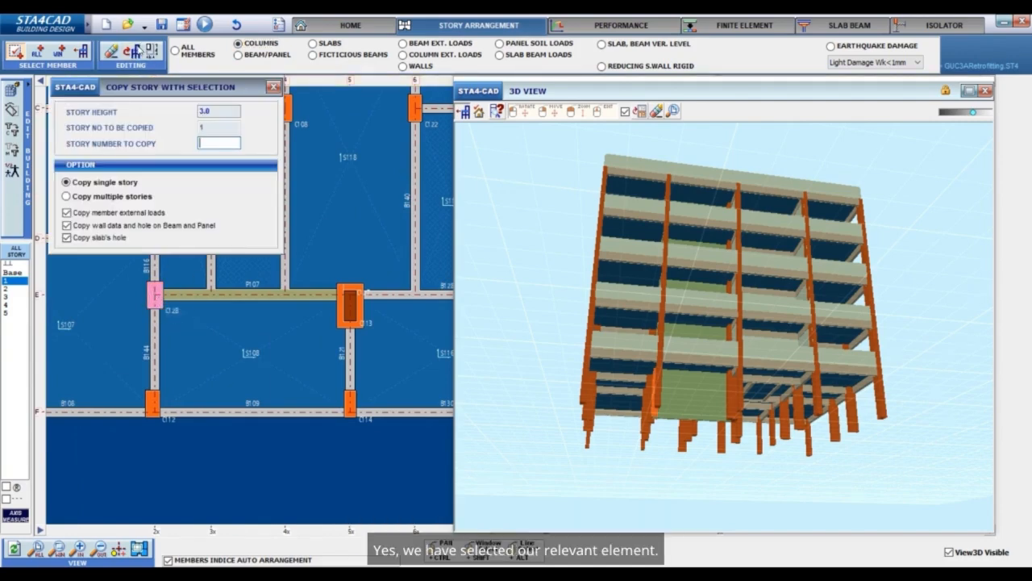
pyautogui.moveTo(160, 83); pyautogui.dragTo(425, 193)
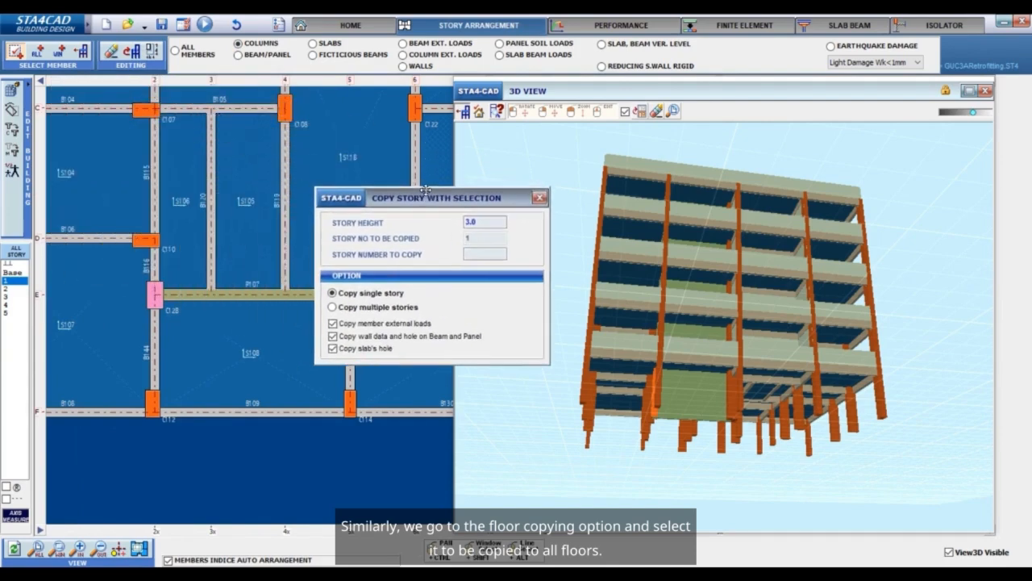
pyautogui.click(473, 254)
pyautogui.write('5')
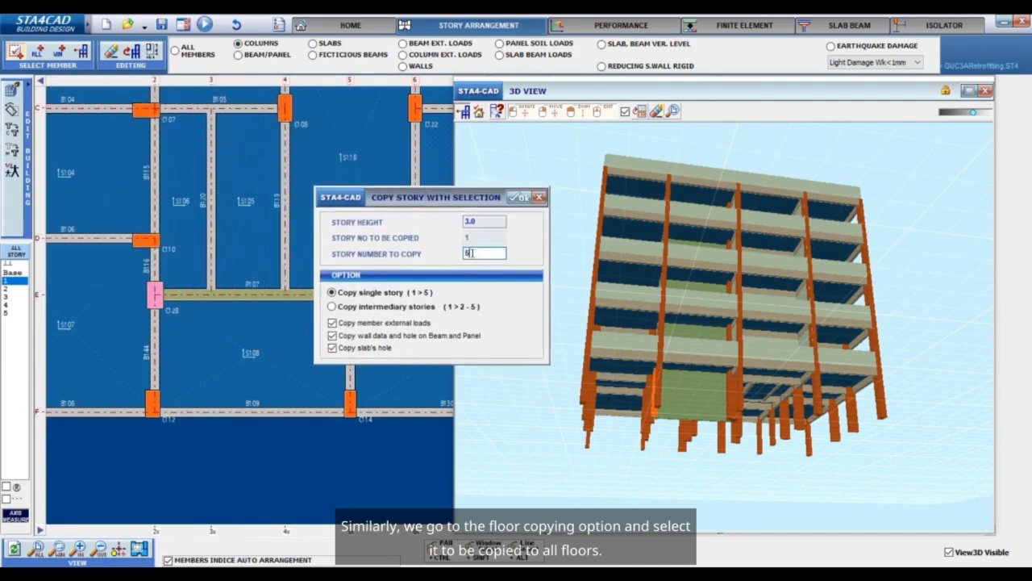
pyautogui.click(425, 307)
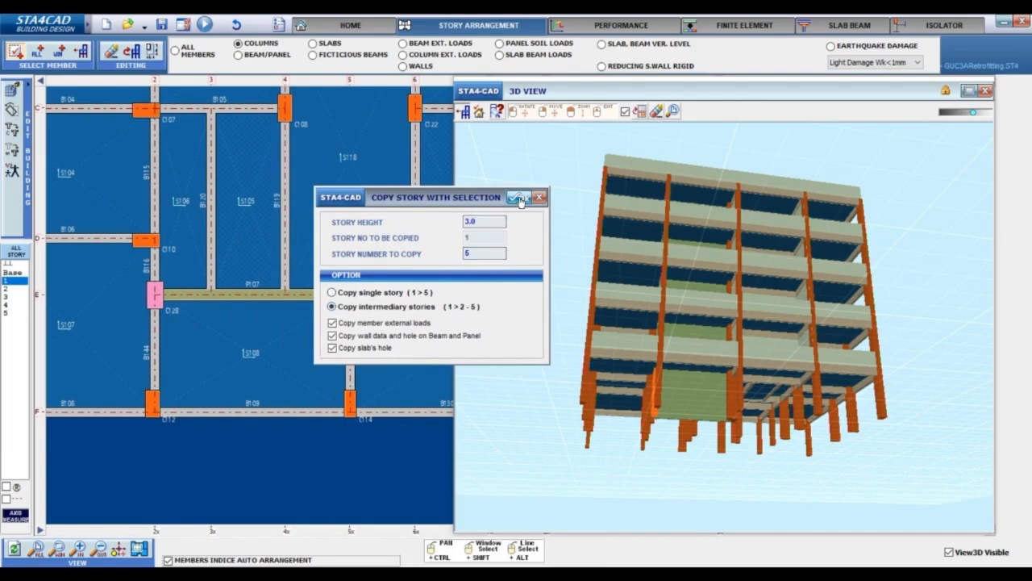
pyautogui.click(516, 198)
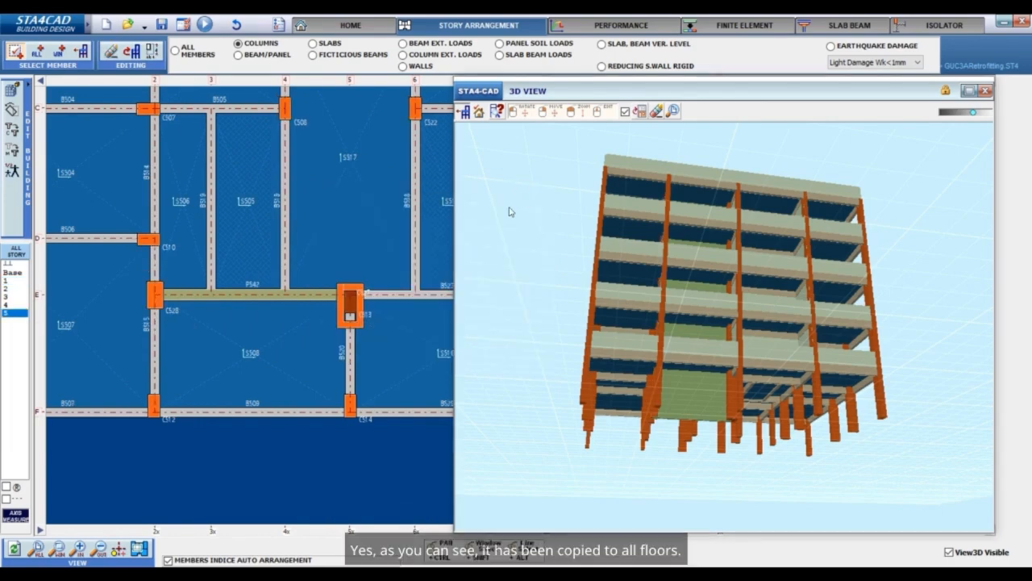
# Review the material classes on stories 5, 3 and 1, and inspect the copied panels and leftover beam walls in 3D
pyautogui.click(621, 25)
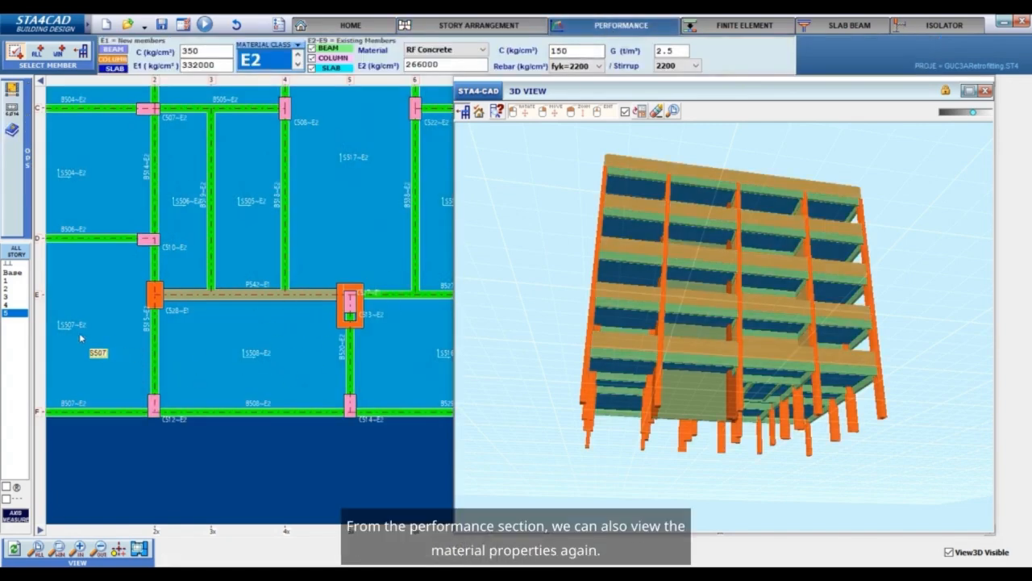
pyautogui.click(6, 297)
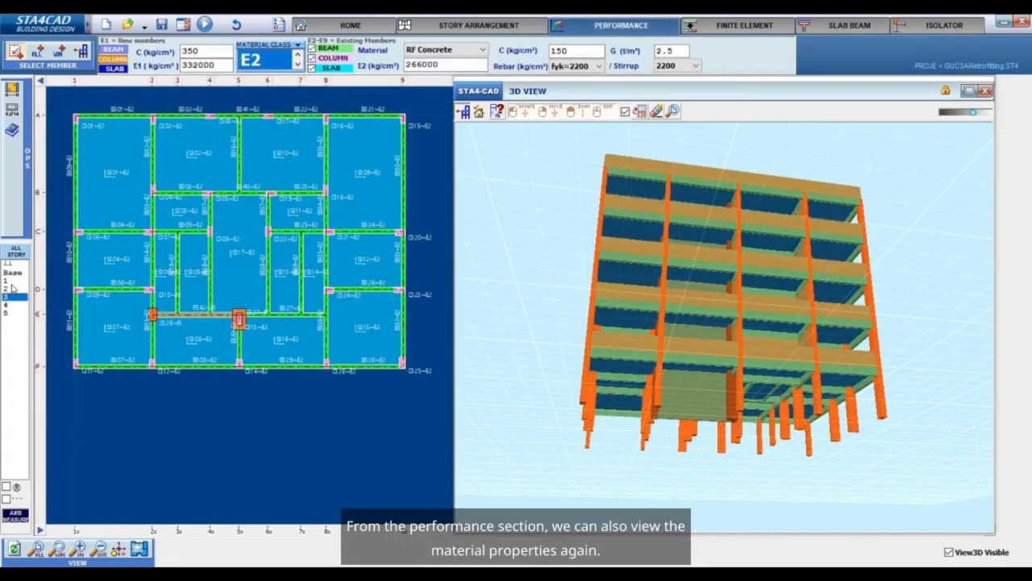
pyautogui.click(6, 281)
pyautogui.click(355, 25)
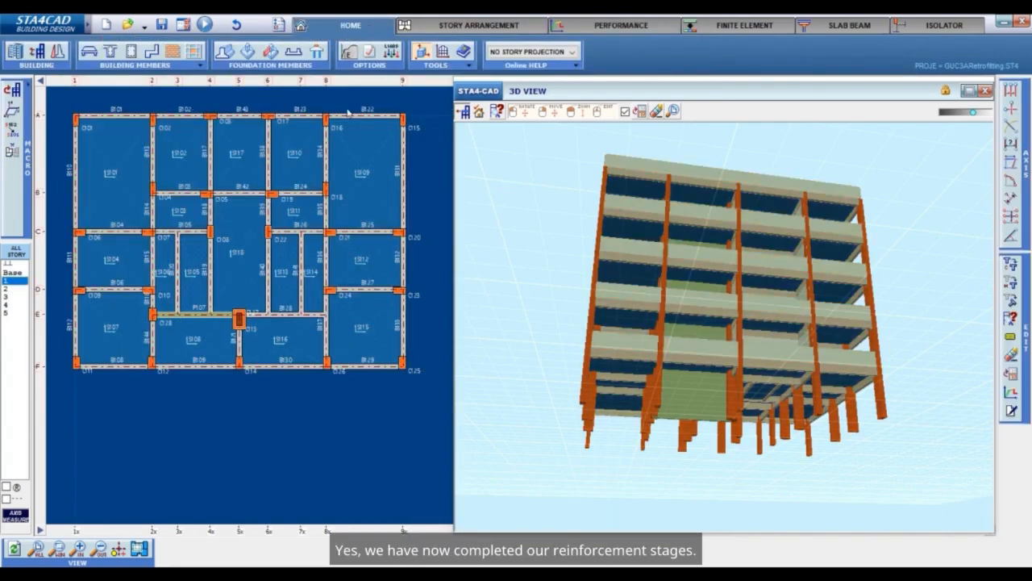
pyautogui.scroll(3, 164, 324)
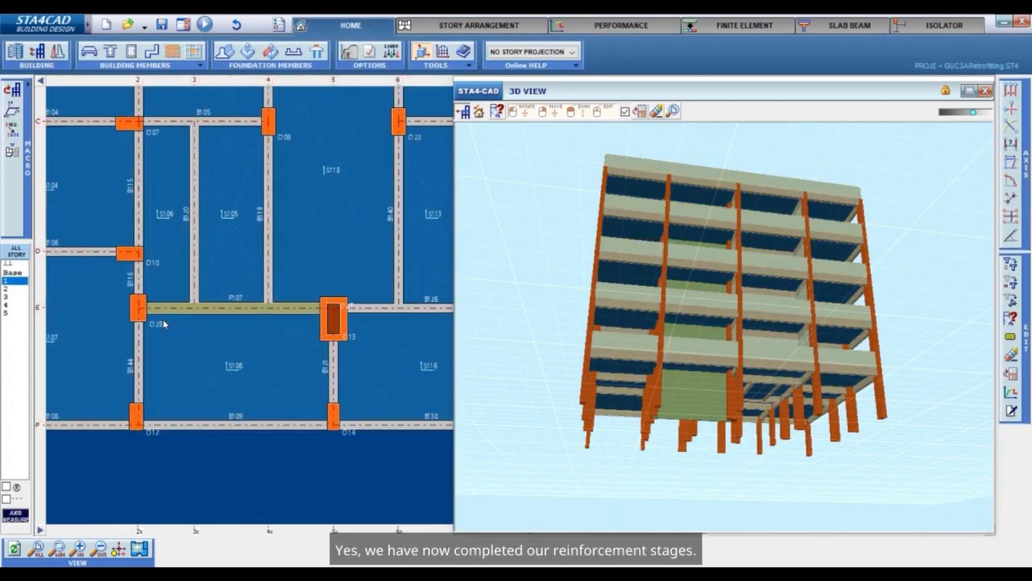
pyautogui.moveTo(734, 316); pyautogui.dragTo(716, 299)
pyautogui.moveTo(711, 256); pyautogui.dragTo(397, 264)
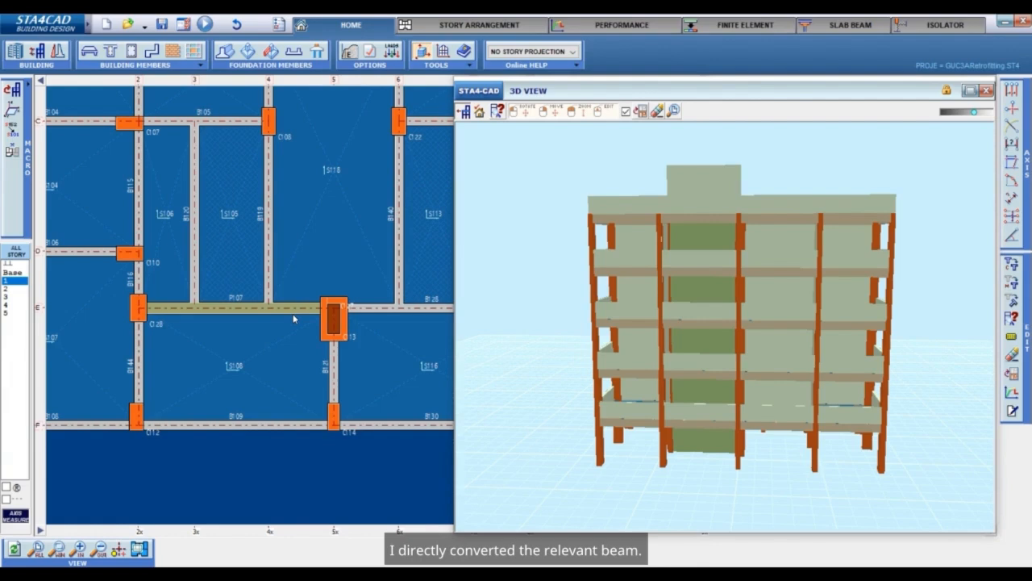
pyautogui.moveTo(696, 176); pyautogui.dragTo(704, 232)
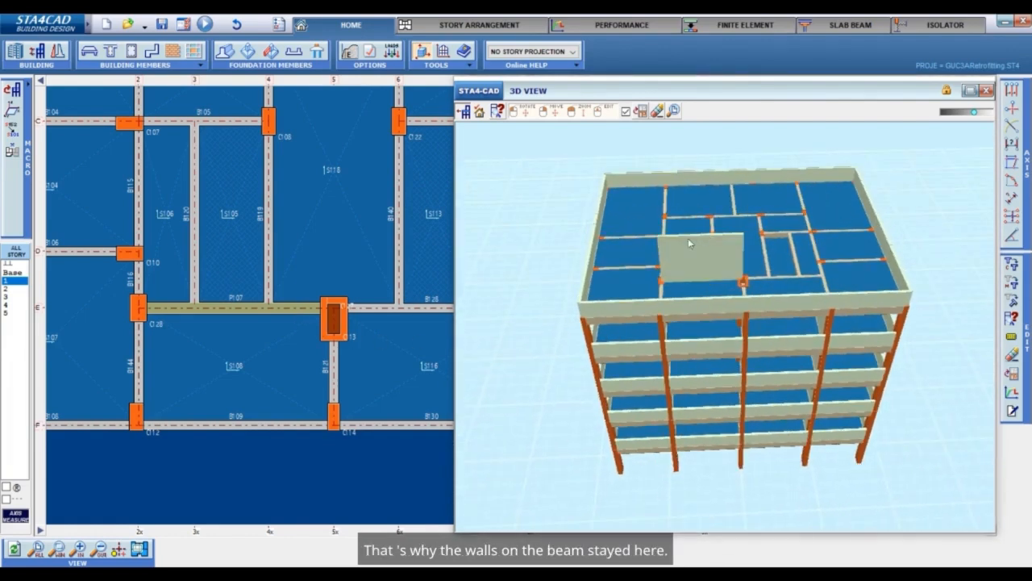
# Select panel P107 through all stories and set its dead load G to 0 t/m to remove the leftover walls
pyautogui.click(493, 29)
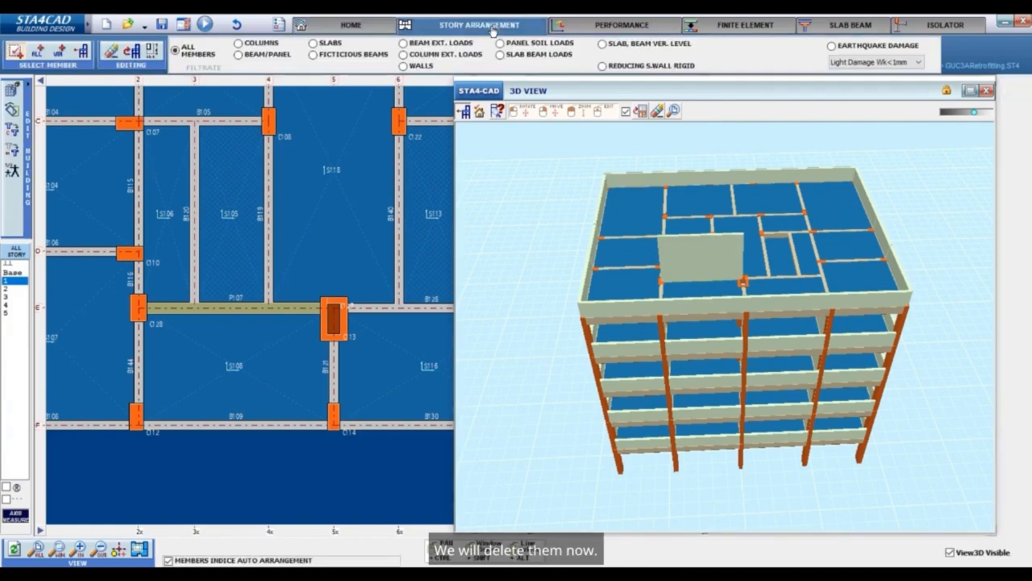
pyautogui.click(238, 54)
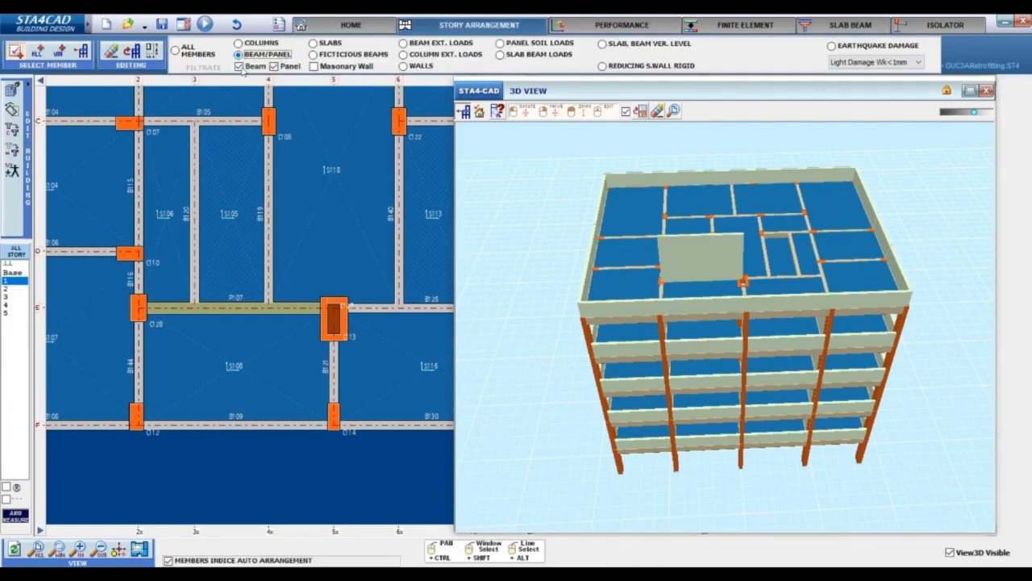
pyautogui.click(238, 66)
pyautogui.click(231, 309)
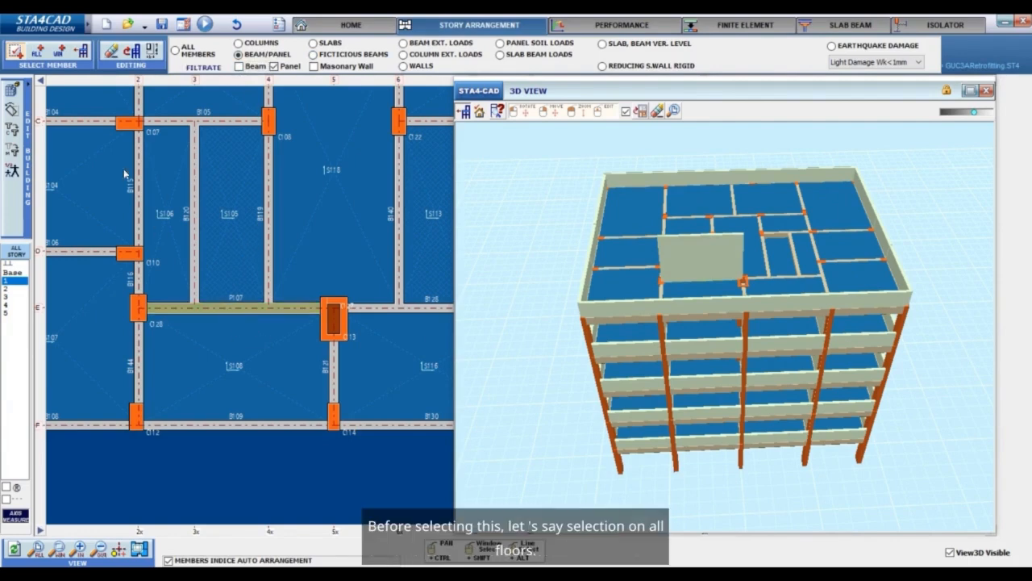
pyautogui.click(80, 55)
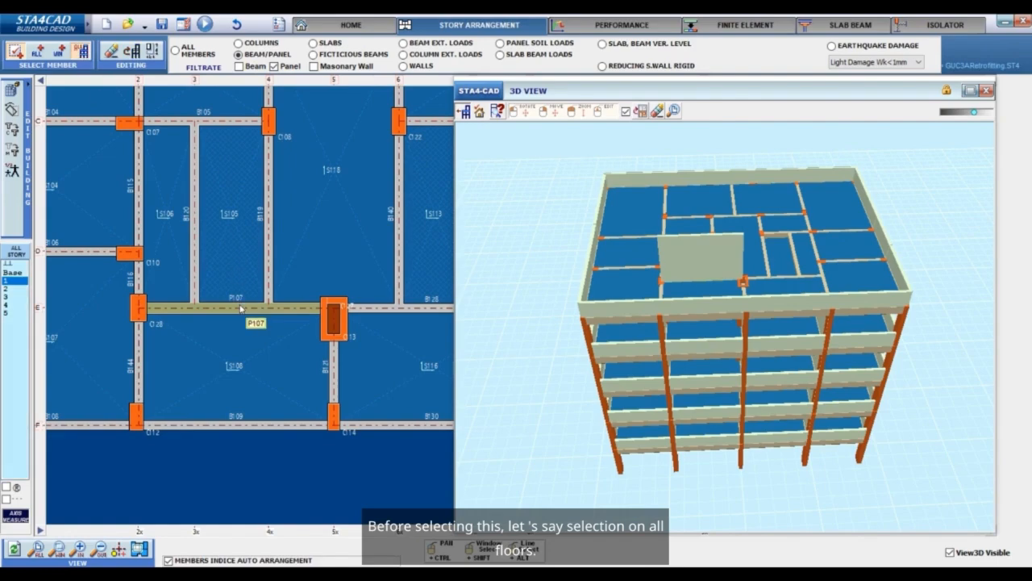
pyautogui.click(241, 305)
pyautogui.click(153, 50)
pyautogui.click(548, 184)
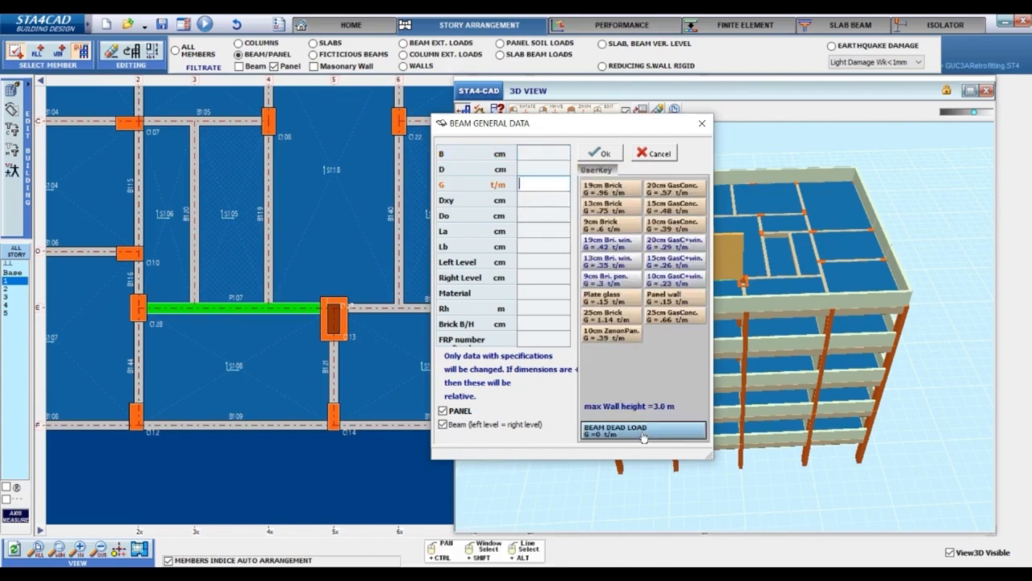
pyautogui.click(643, 434)
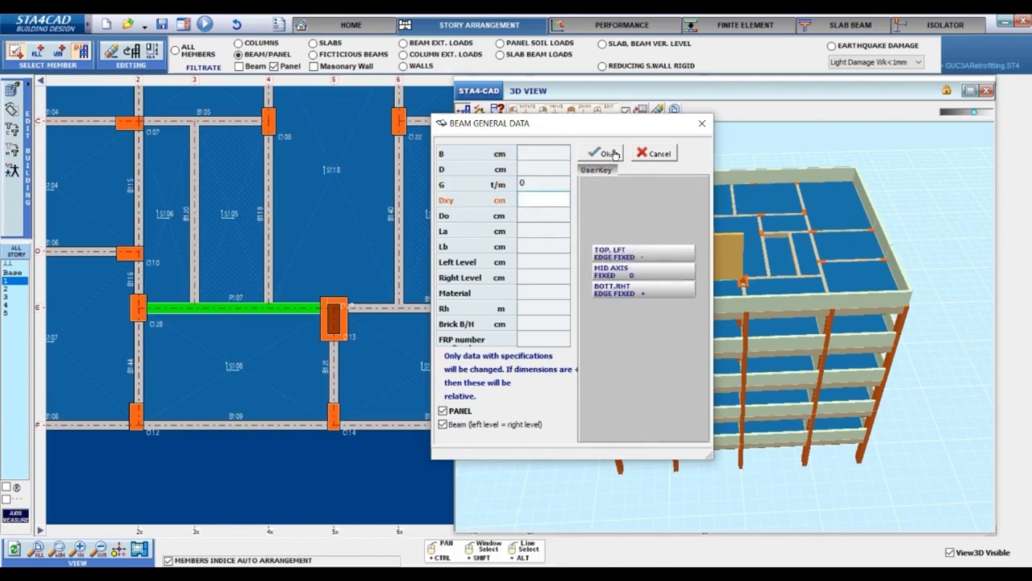
pyautogui.click(613, 153)
# Set the structural behavior factor Rx/Ry in the general building data to 4, the value for new retrofit members
pyautogui.click(352, 27)
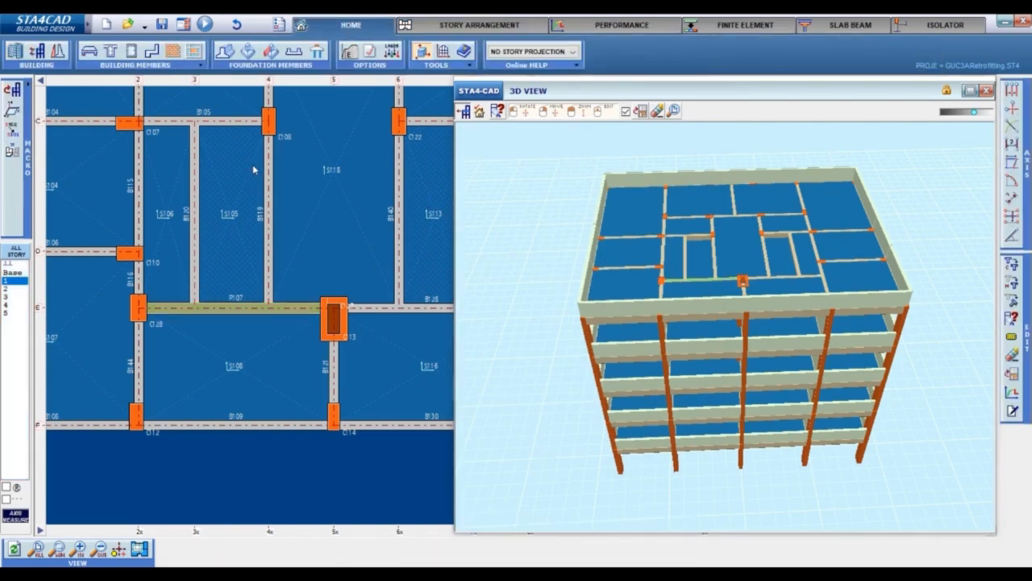
pyautogui.click(18, 55)
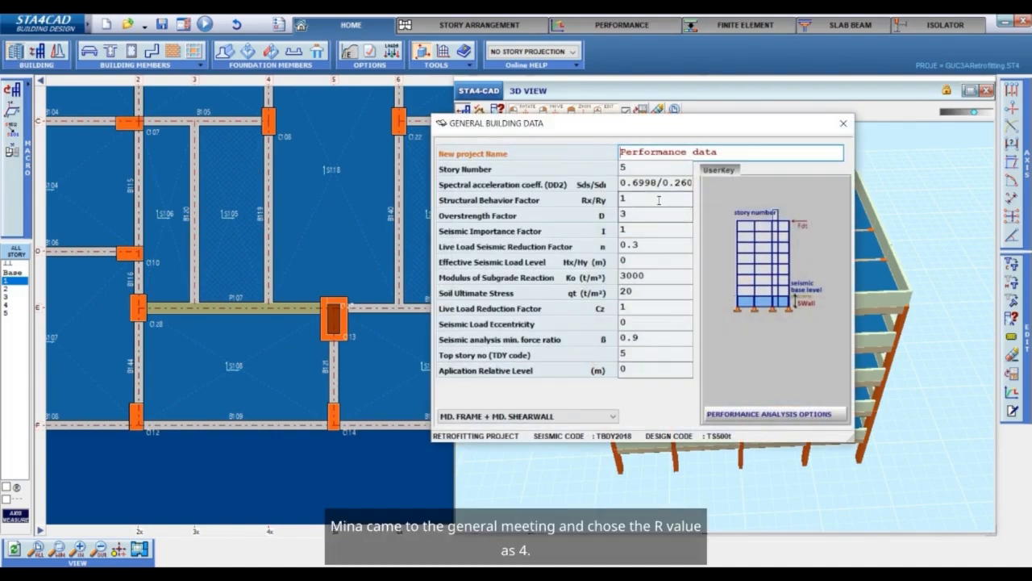
pyautogui.click(659, 200)
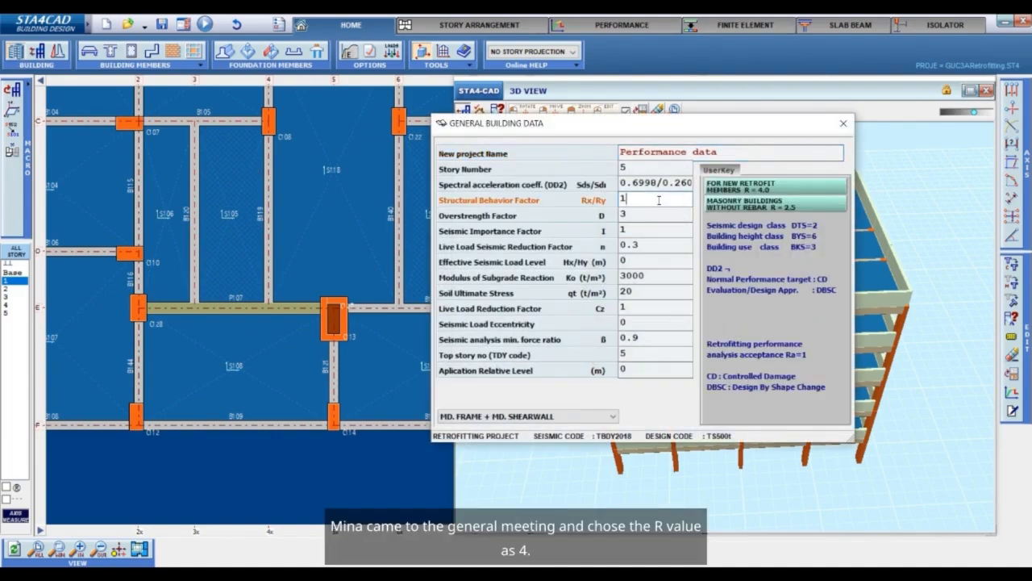
pyautogui.click(774, 192)
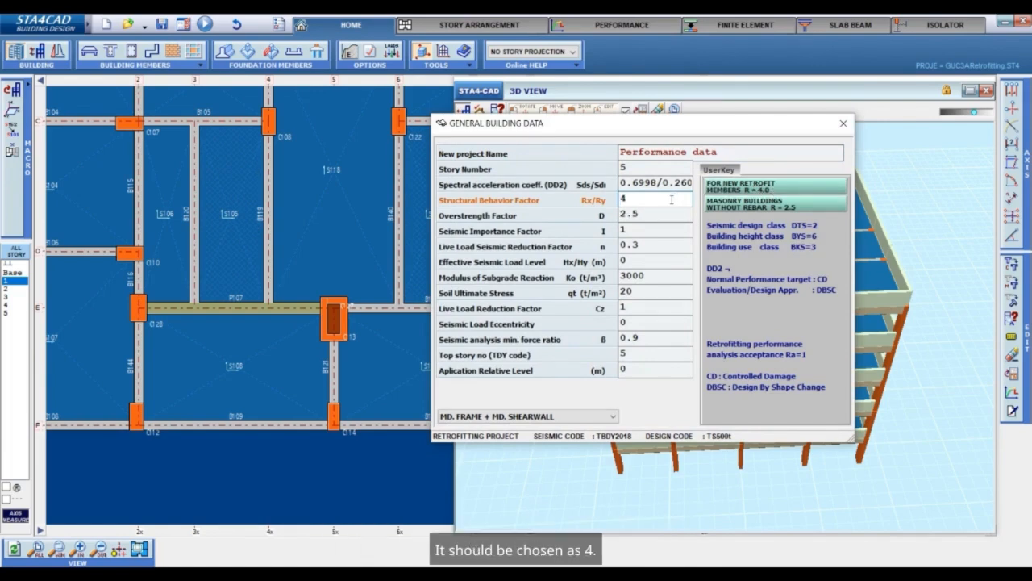
pyautogui.click(843, 122)
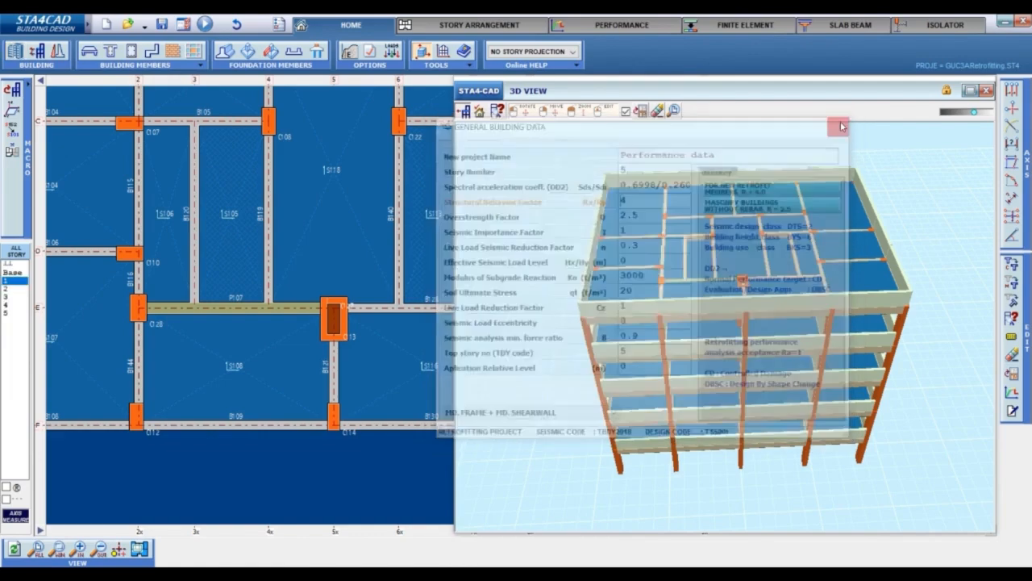
# Set the project's static analysis option to Linear Analysis
pyautogui.click(371, 51)
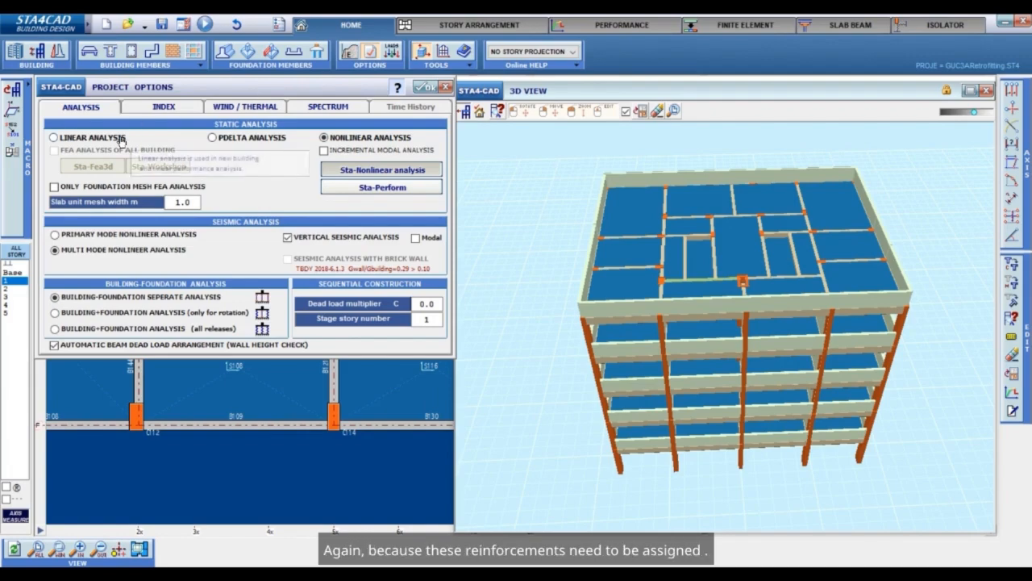
pyautogui.click(120, 139)
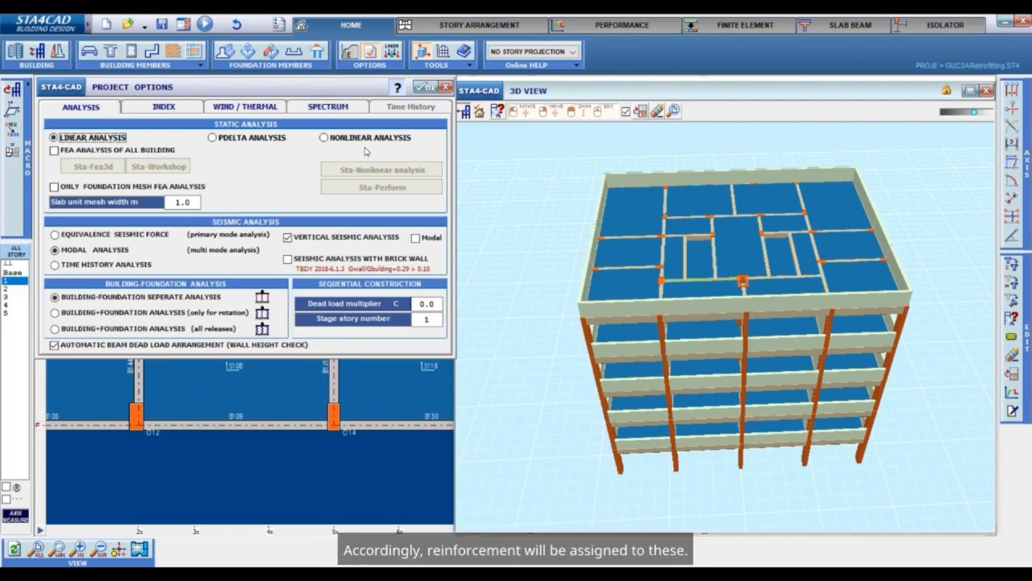
pyautogui.click(421, 87)
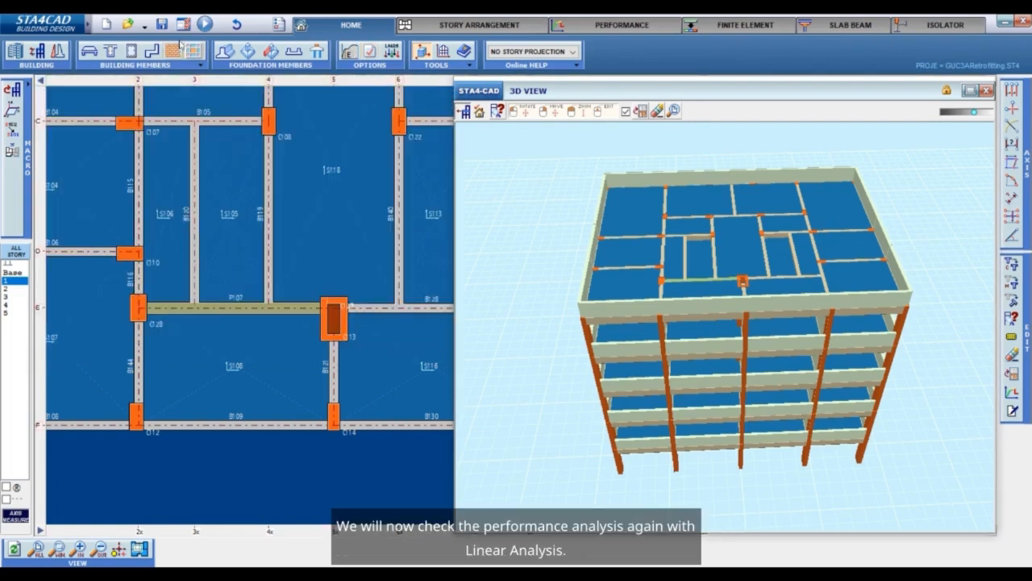
# Save the project over GUC3ARetrofitting and run the STA4 building analysis
pyautogui.click(162, 24)
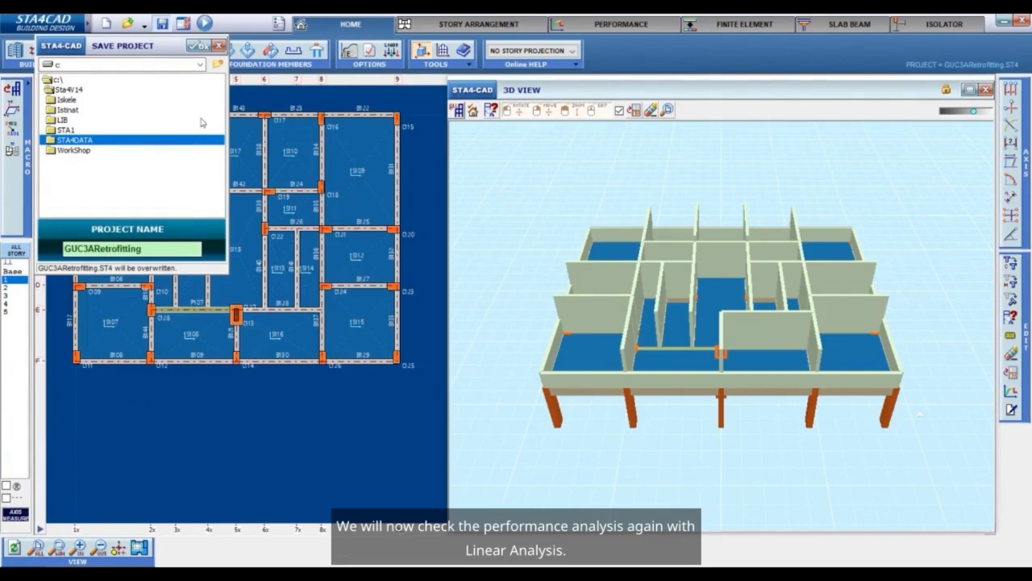
pyautogui.click(198, 45)
pyautogui.click(204, 25)
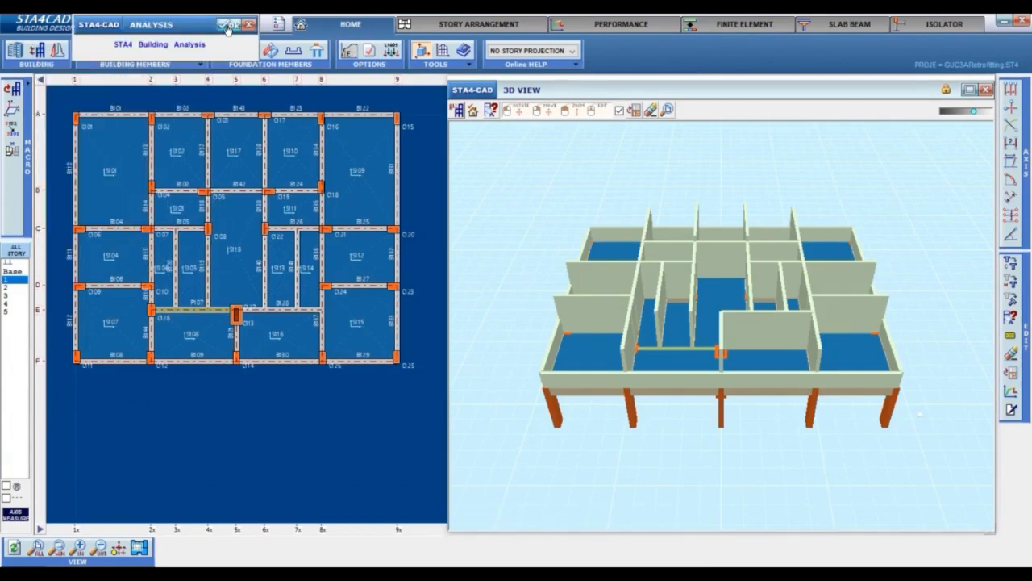
pyautogui.click(228, 25)
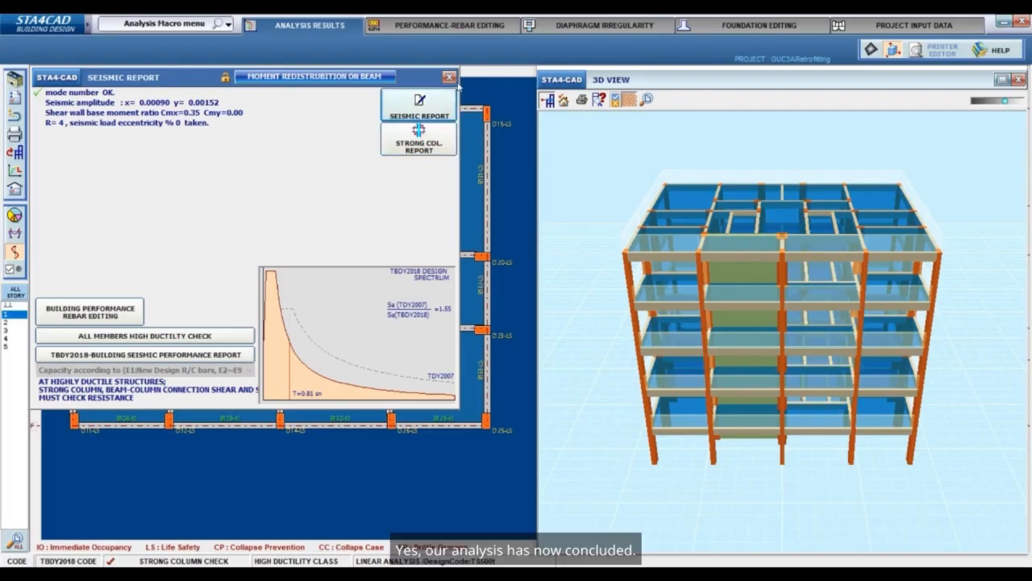
# Open the TBDY2018 building seismic performance report and examine its brittle member list and building performance tables
pyautogui.click(240, 354)
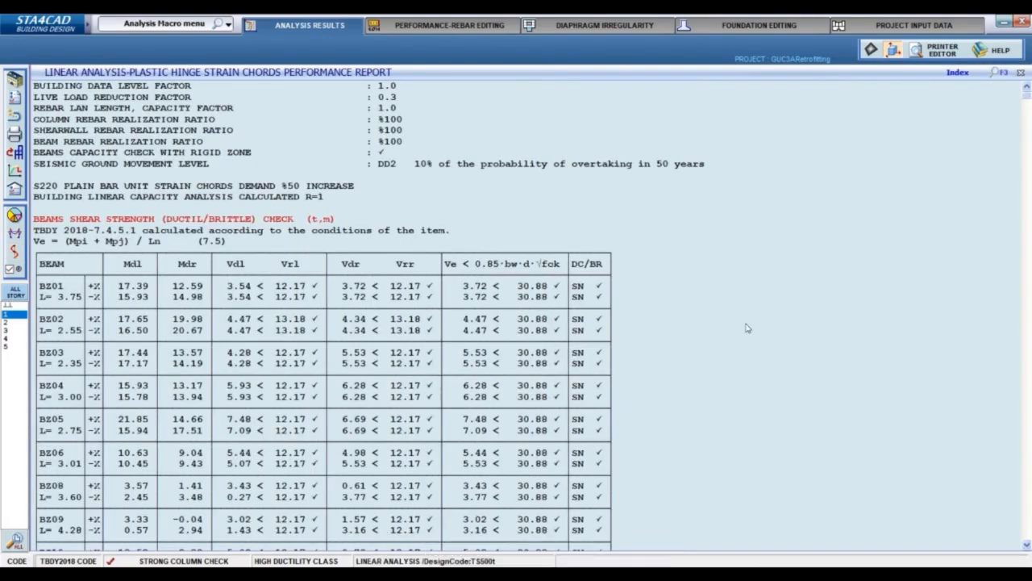
pyautogui.click(955, 73)
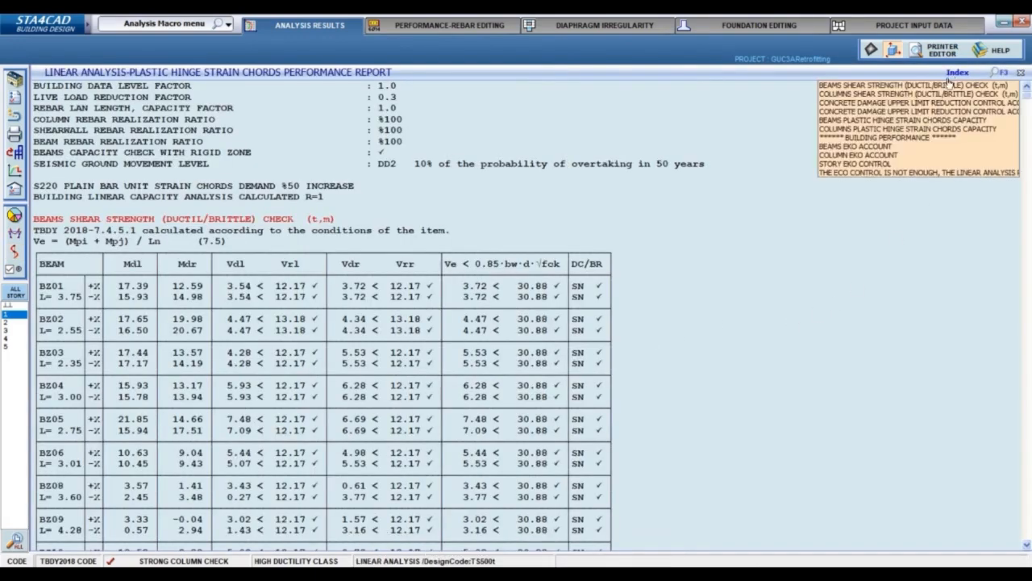
pyautogui.click(932, 137)
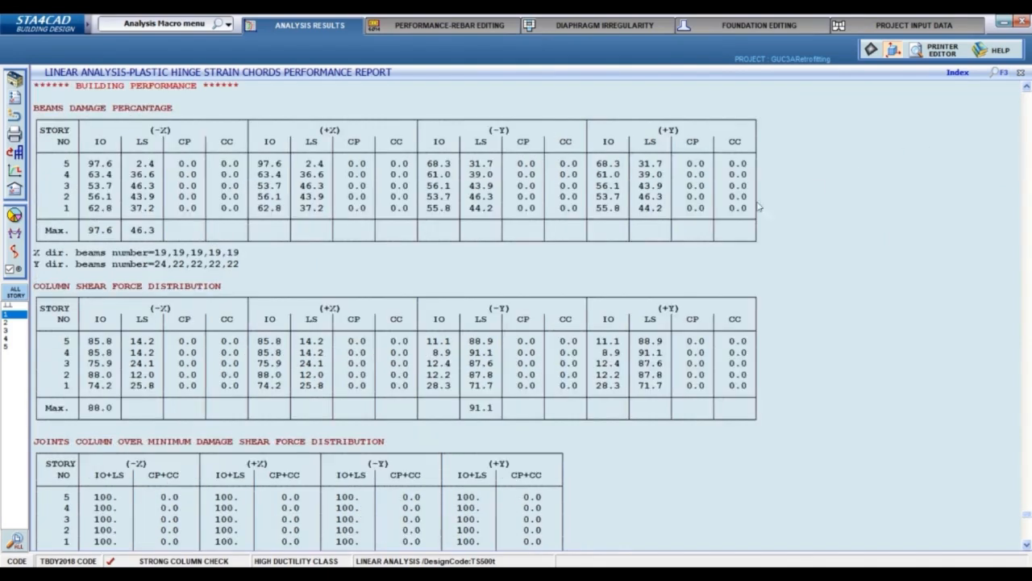
pyautogui.scroll(3, 202, 413)
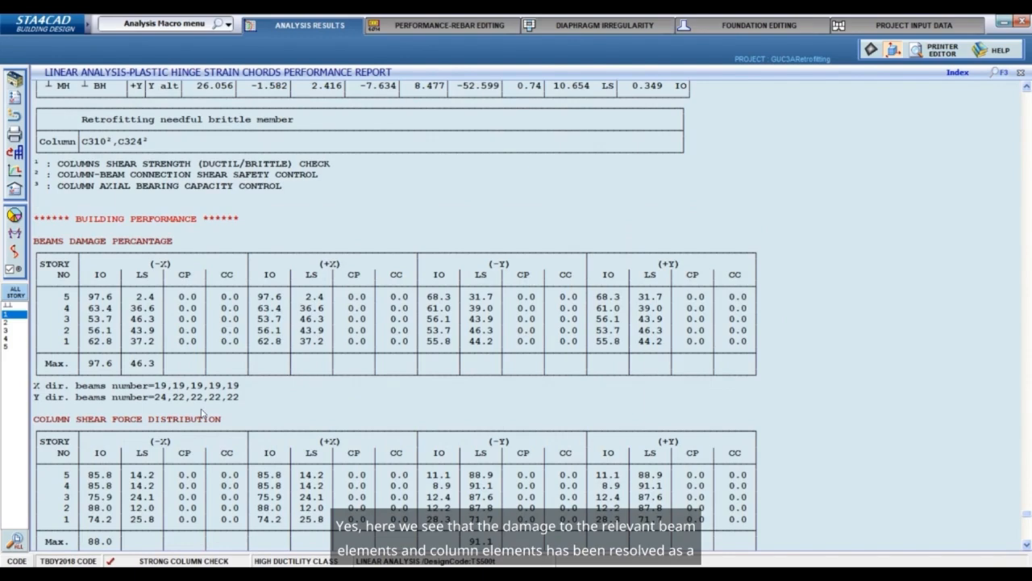
pyautogui.scroll(1, 202, 414)
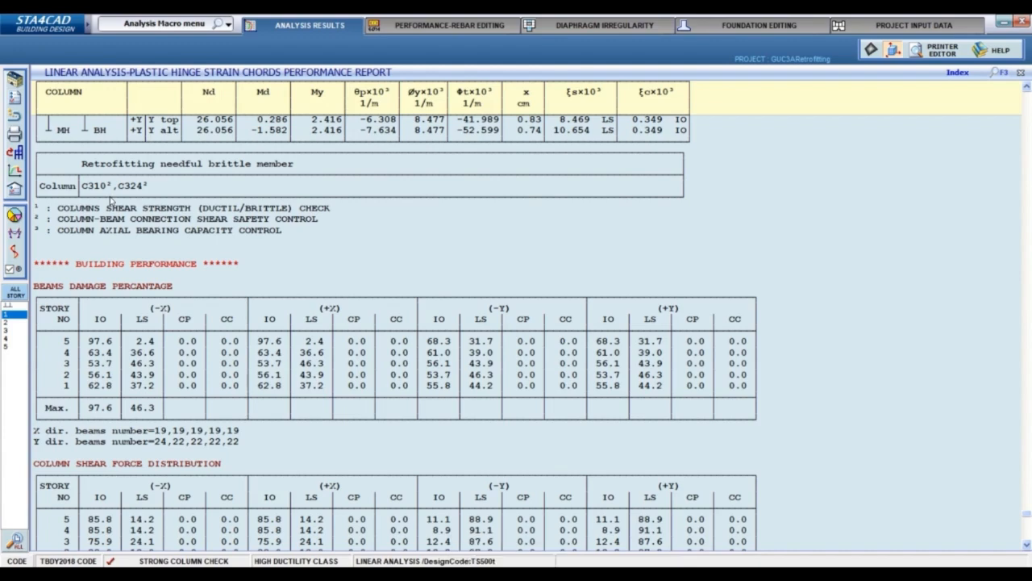
pyautogui.scroll(-7, 111, 200)
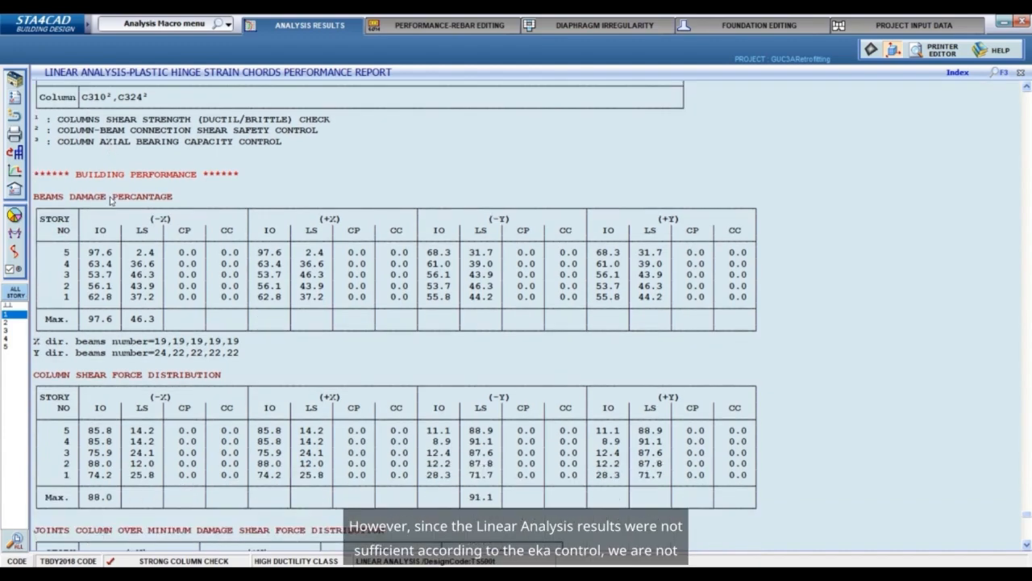
# Check the story EKO control and the linear method limits at the end of the performance report, and close the report
pyautogui.click(956, 74)
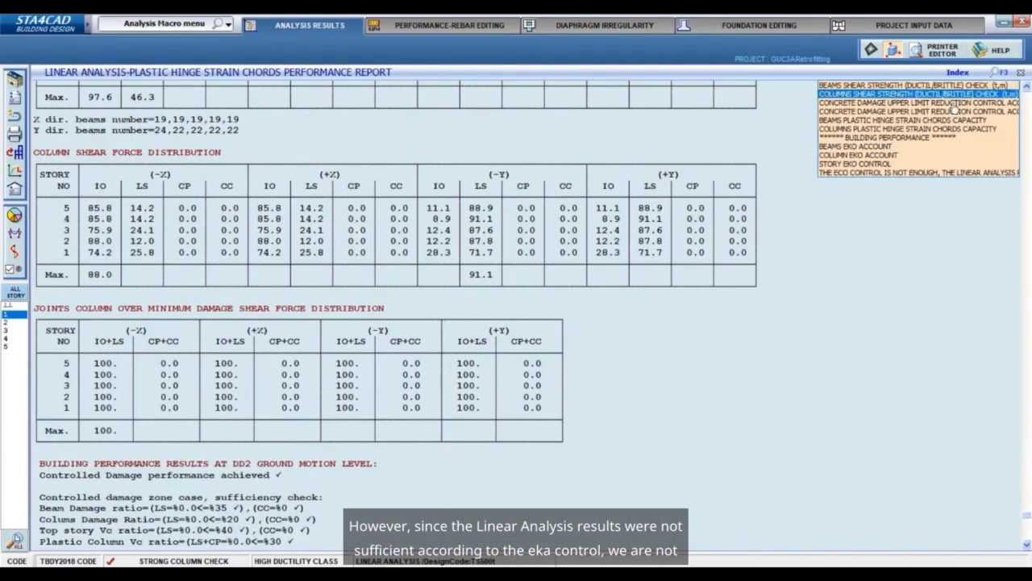
pyautogui.click(948, 173)
pyautogui.scroll(-1, 482, 410)
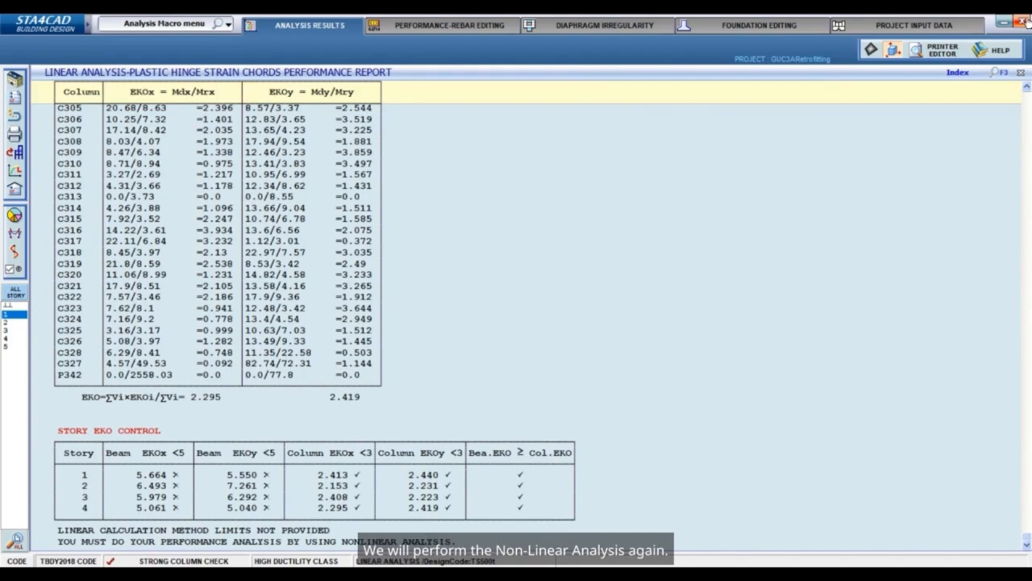
pyautogui.click(1020, 72)
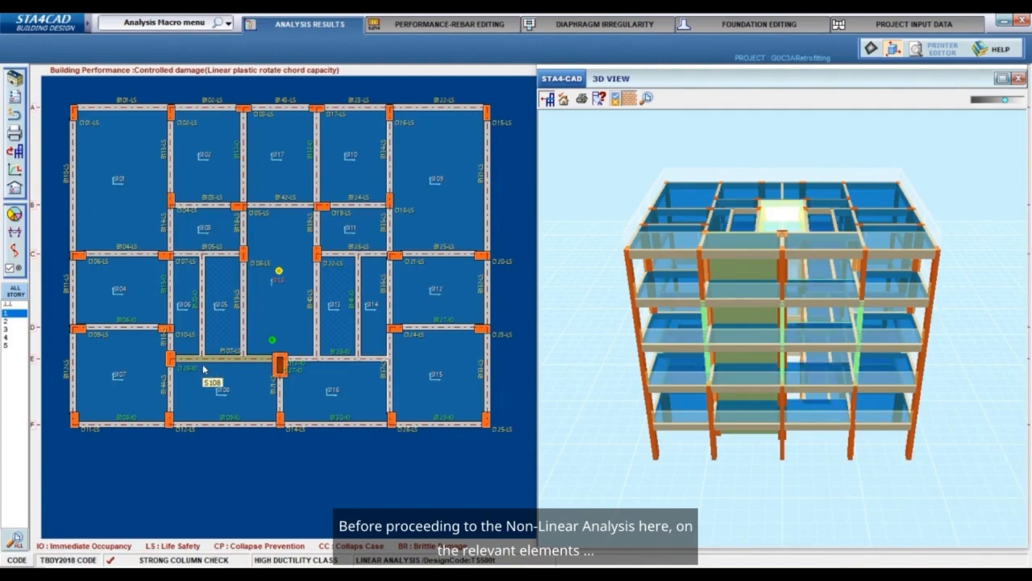
# Inspect the design results and assigned rebar of panel P107 and its end column C128 on story 1
pyautogui.scroll(3, 204, 369)
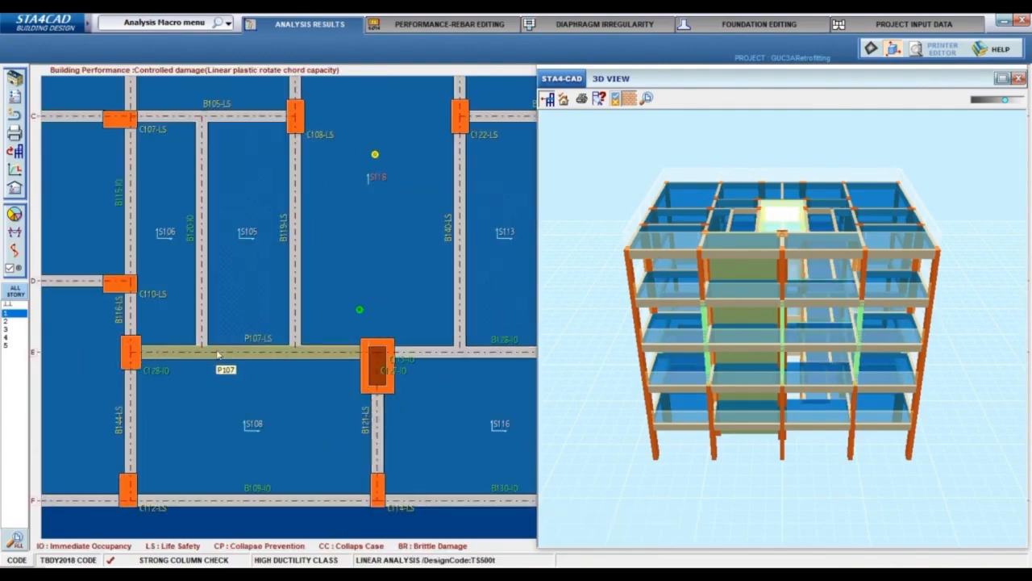
pyautogui.doubleClick(218, 353)
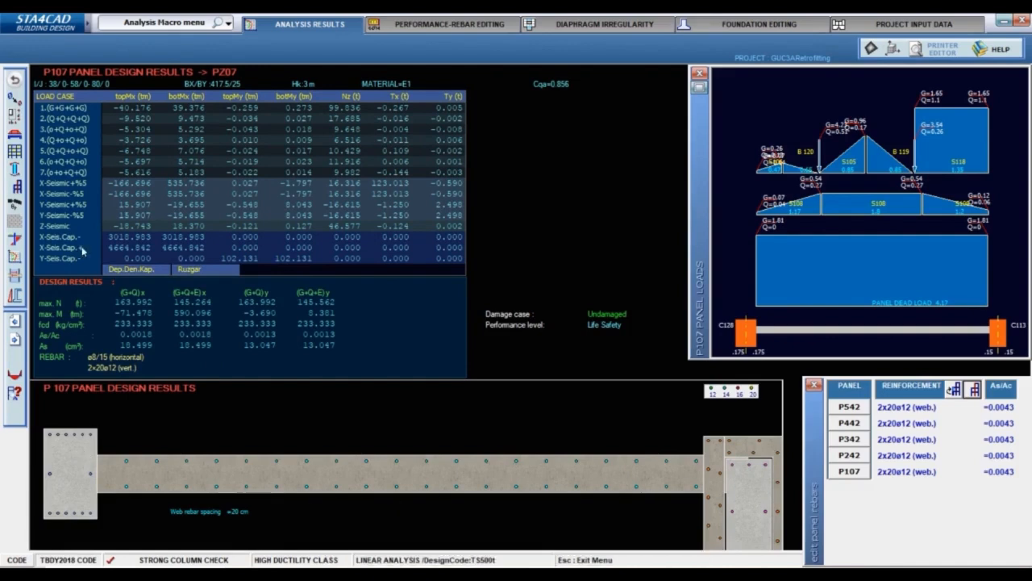
pyautogui.click(15, 82)
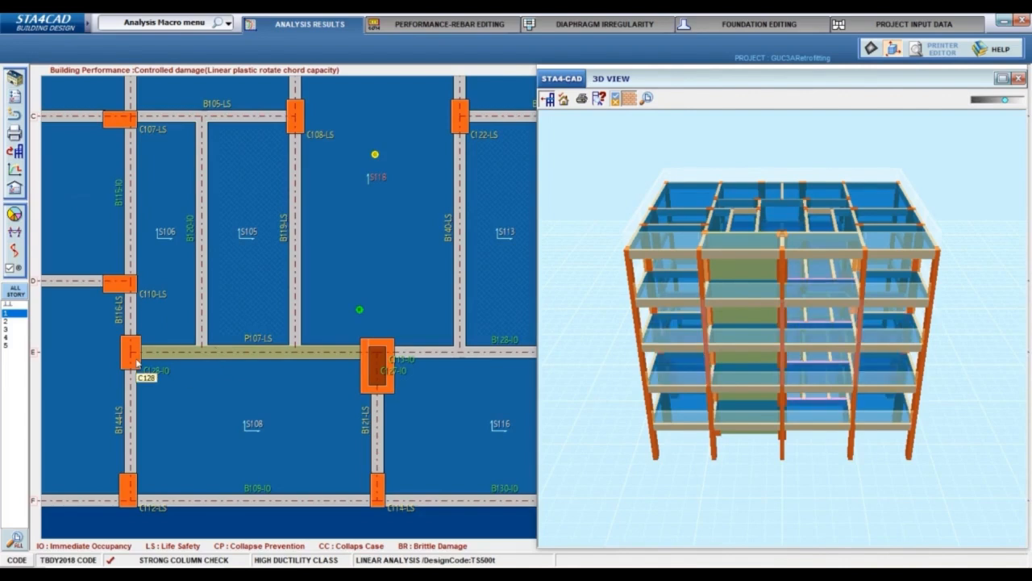
pyautogui.scroll(2, 136, 362)
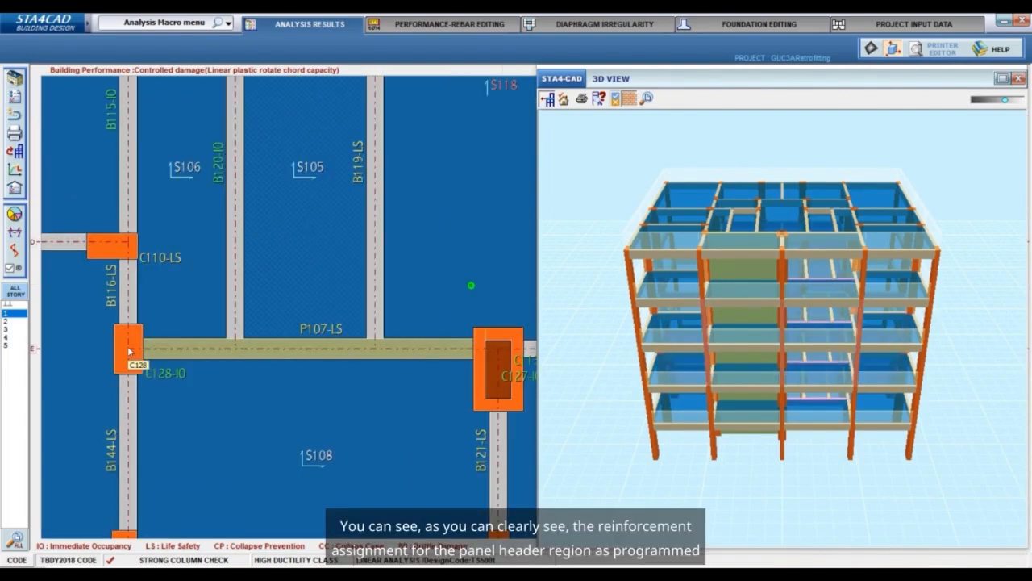
pyautogui.click(129, 351)
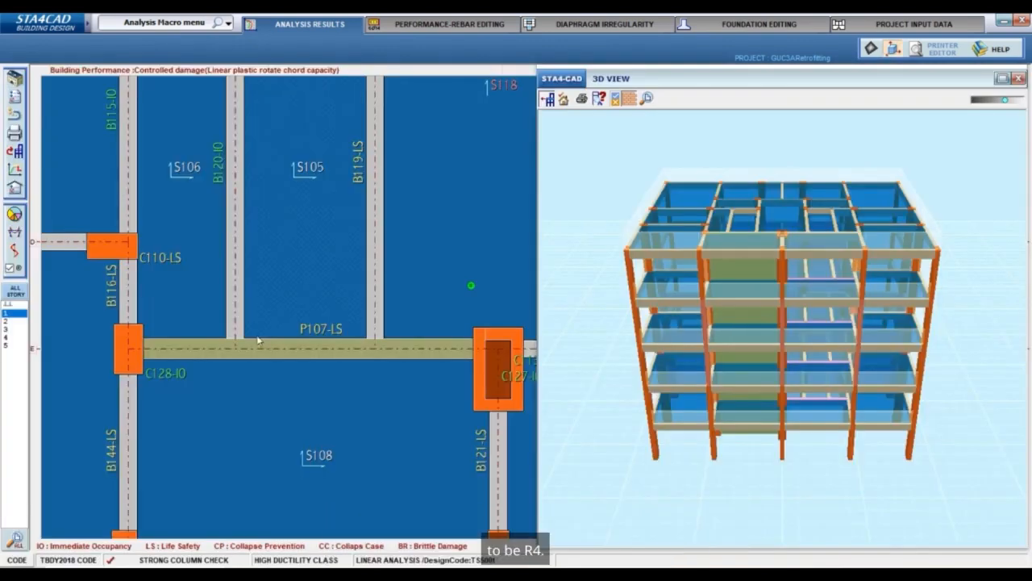
pyautogui.click(15, 80)
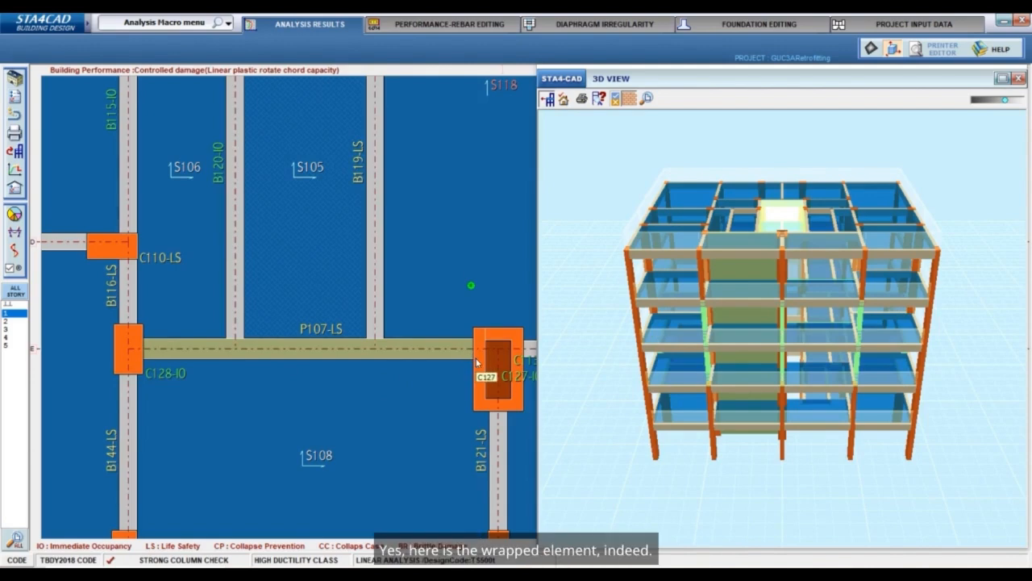
# Inspect the design results of jacketed column C127 and its rebar layout in the rebar editor without changing anything
pyautogui.click(476, 357)
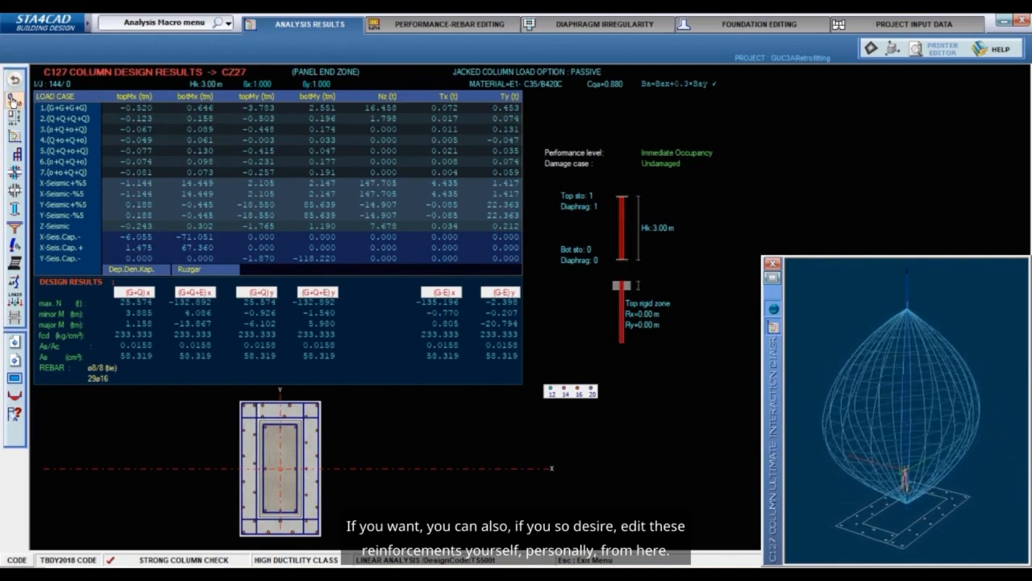
pyautogui.click(419, 352)
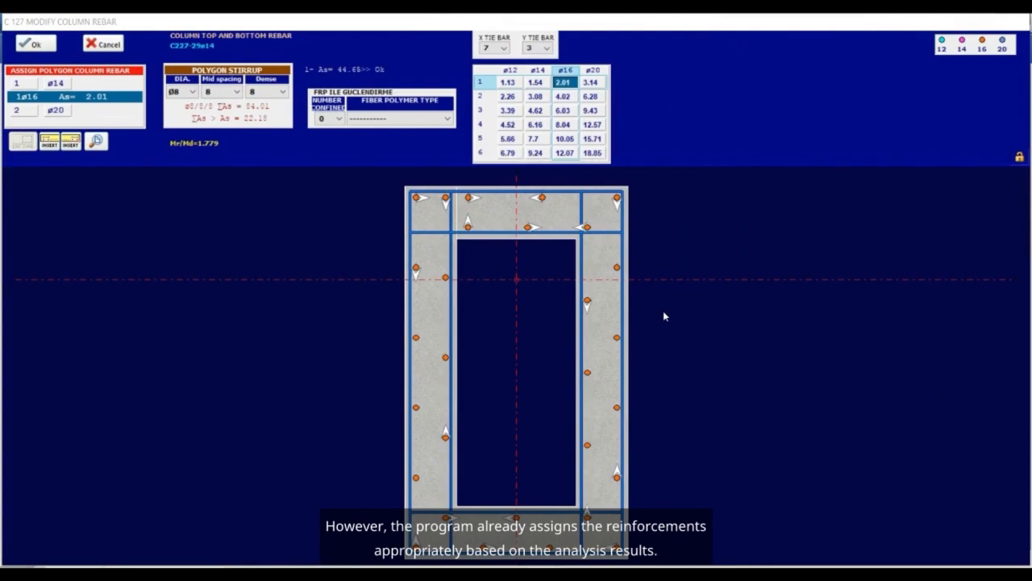
pyautogui.click(106, 44)
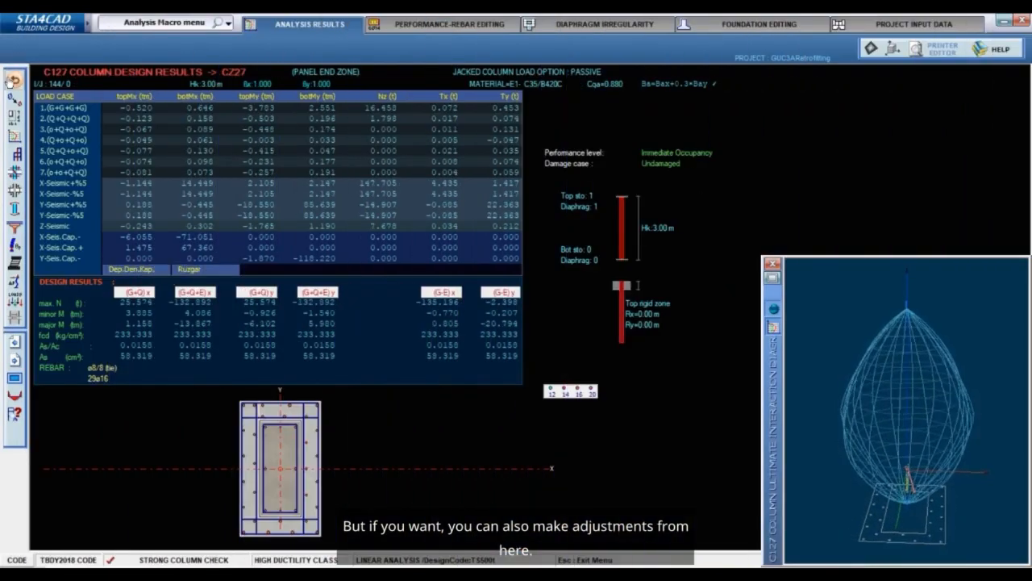
pyautogui.click(11, 82)
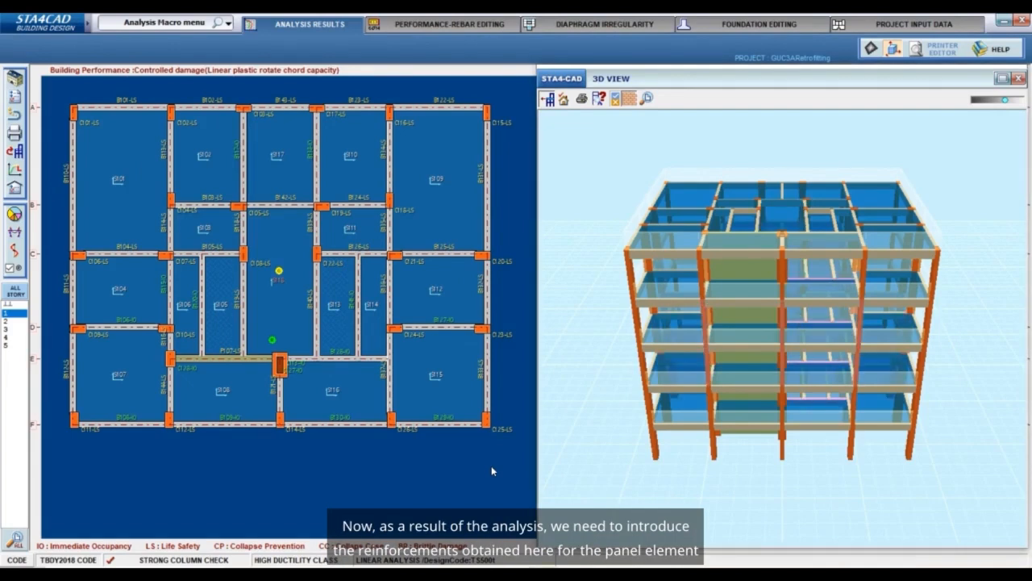
# Copy the design rebar of the new E1 members to their existing rebar in the performance rebar arrangement, including beam and column rebars
pyautogui.scroll(2, 230, 391)
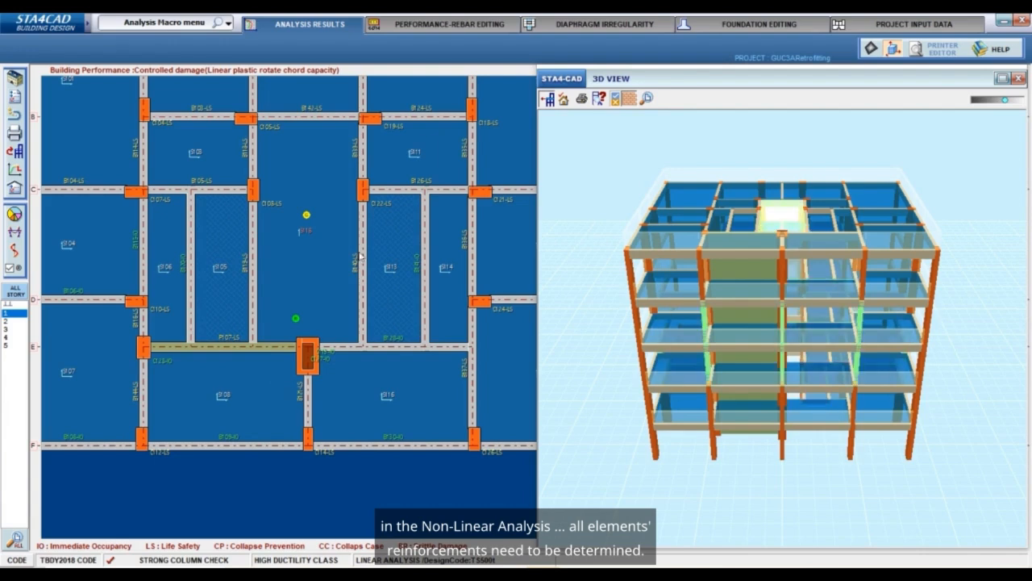
pyautogui.click(440, 25)
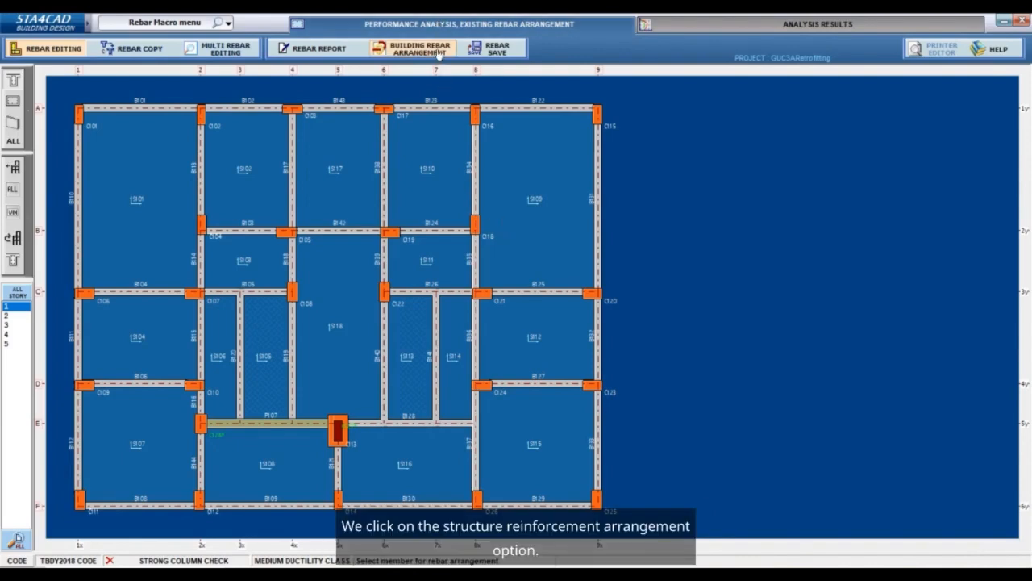
pyautogui.click(440, 54)
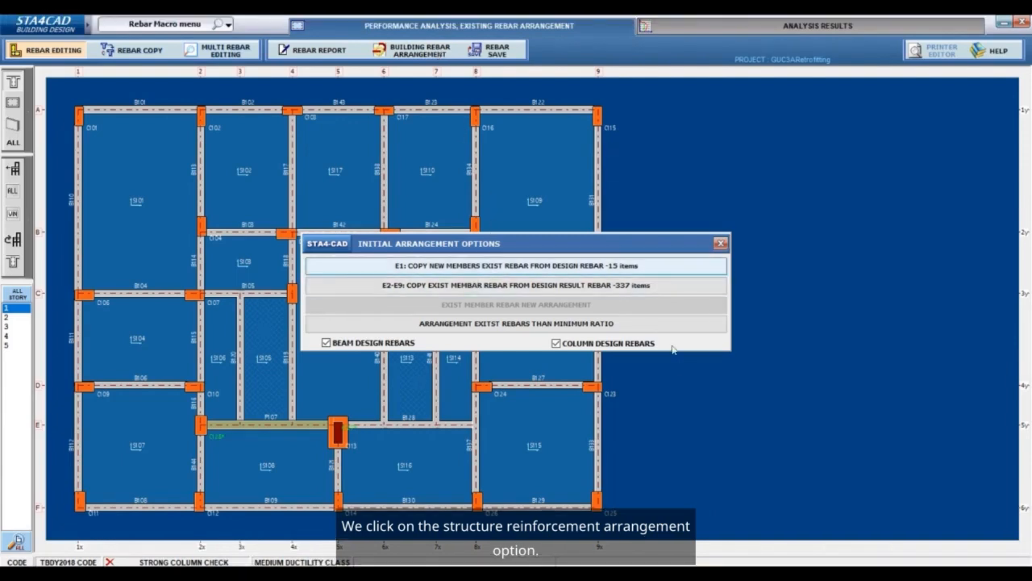
pyautogui.click(629, 269)
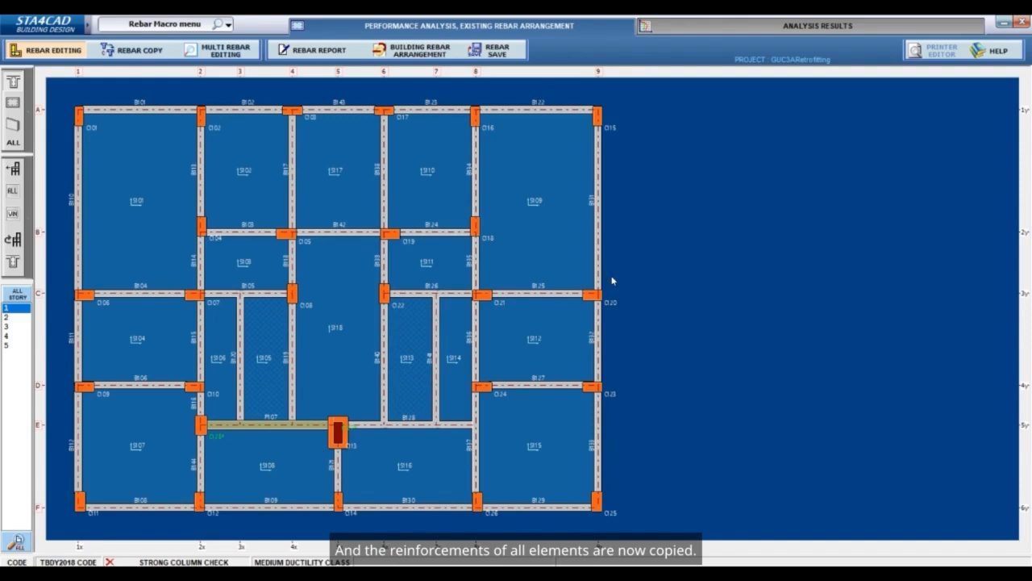
# Return to the project input data, dismiss the members list, and save the project as GUC3ARetrofittingnonlineer
pyautogui.click(777, 31)
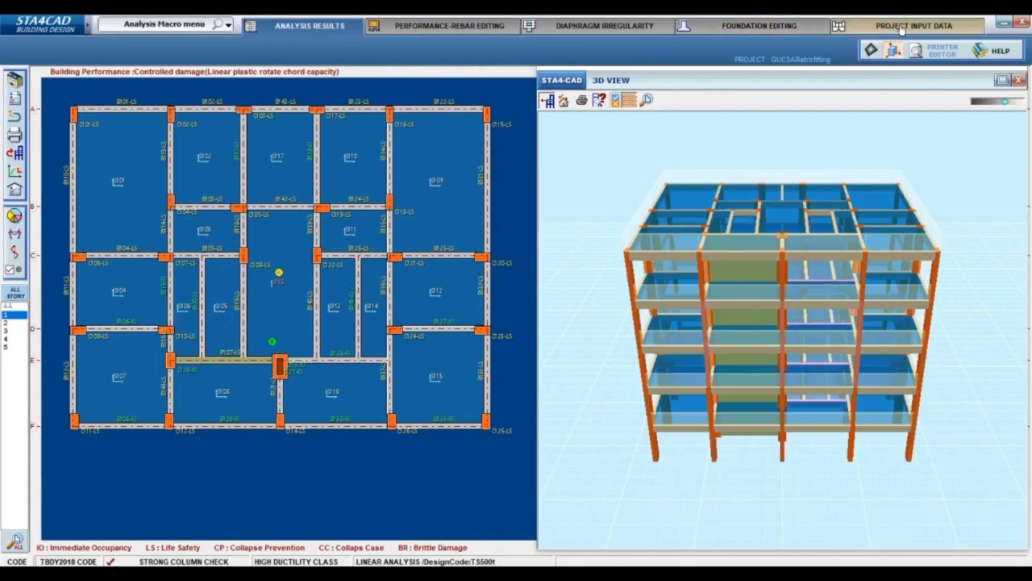
pyautogui.click(902, 27)
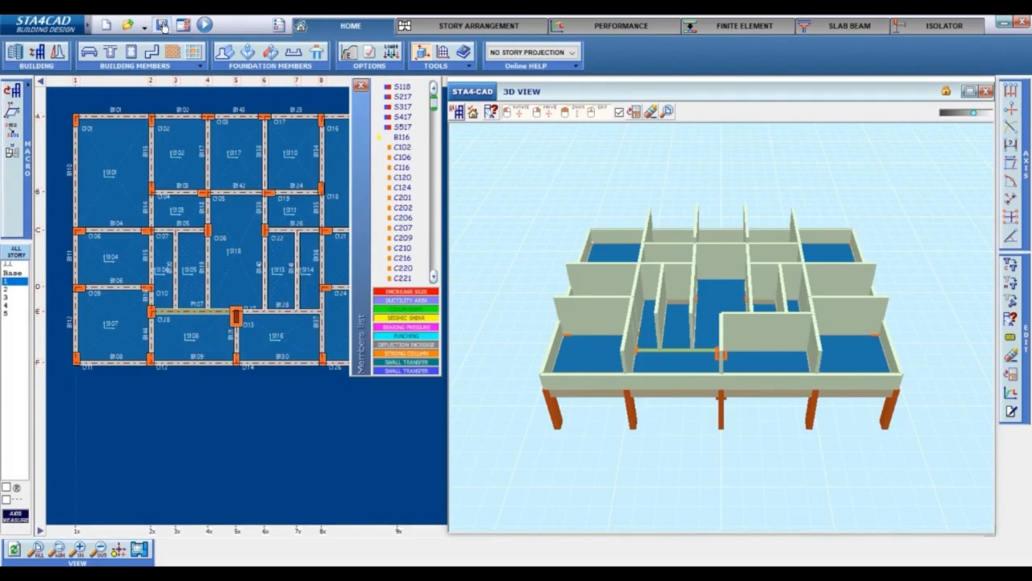
pyautogui.click(362, 84)
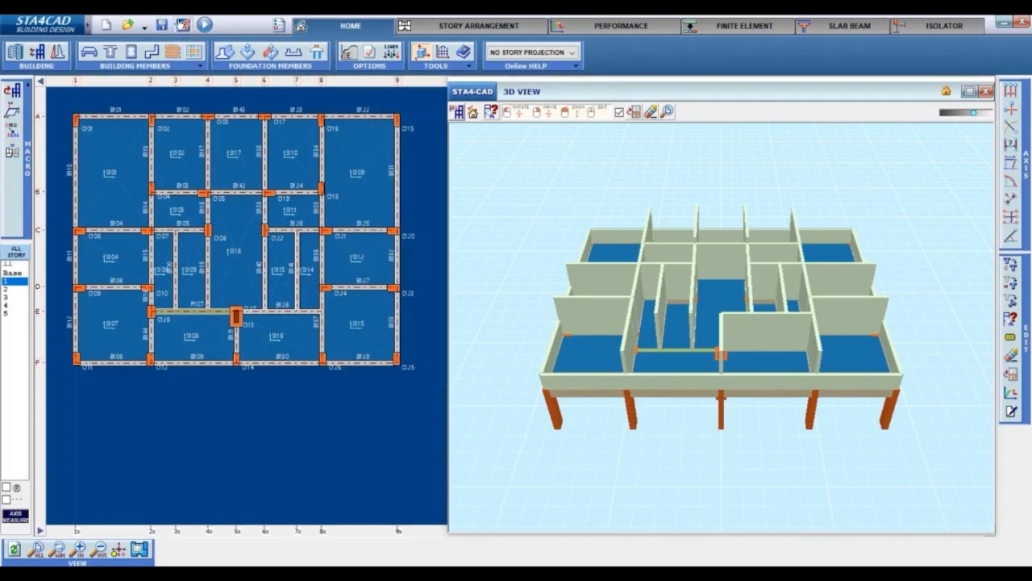
pyautogui.click(162, 26)
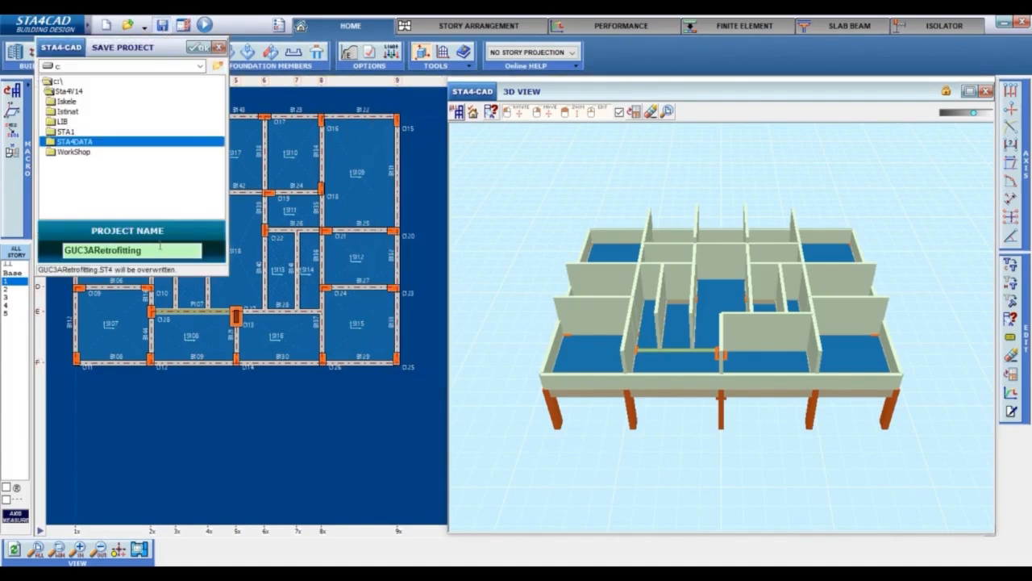
pyautogui.click(159, 249)
pyautogui.write('n')
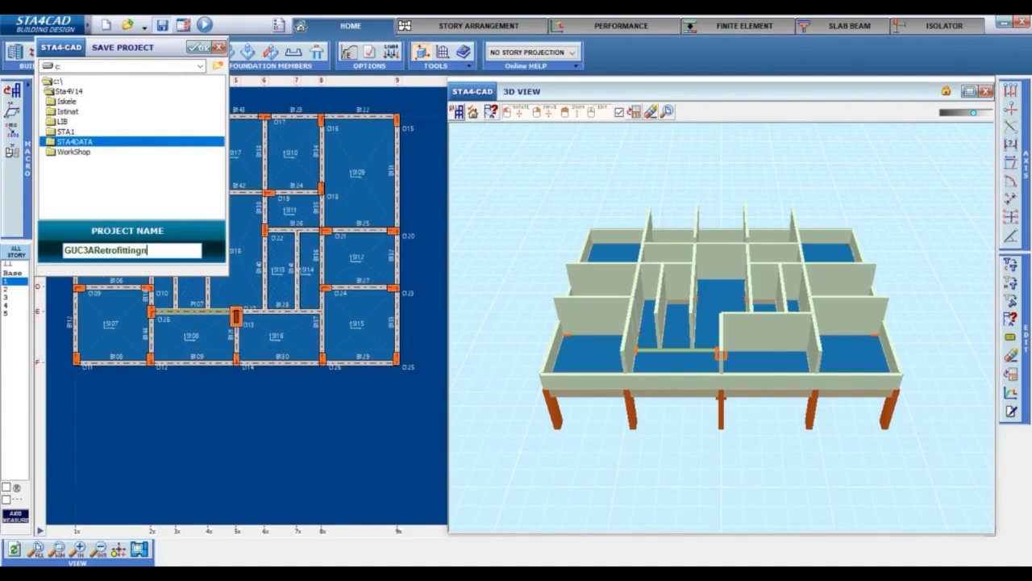
pyautogui.write('onlineer')
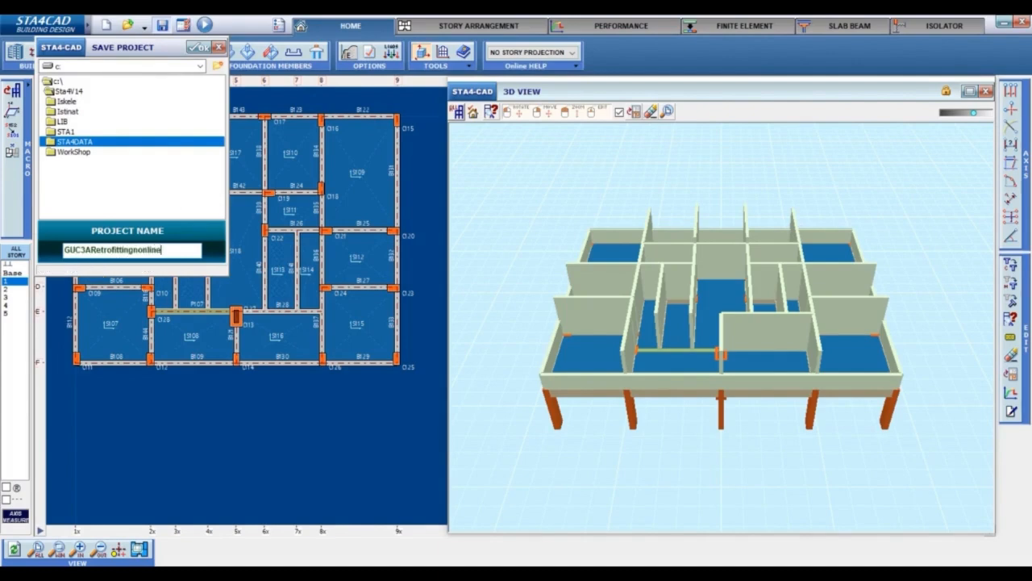
pyautogui.click(199, 47)
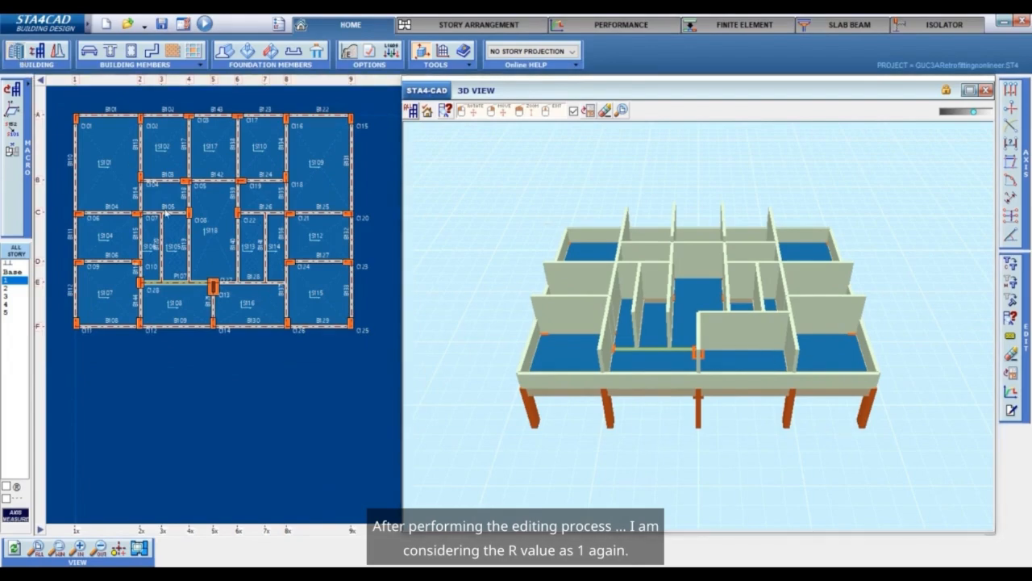
# Set the structural behavior factor Rx/Ry to 1 in the general building data
pyautogui.click(17, 54)
pyautogui.click(257, 162)
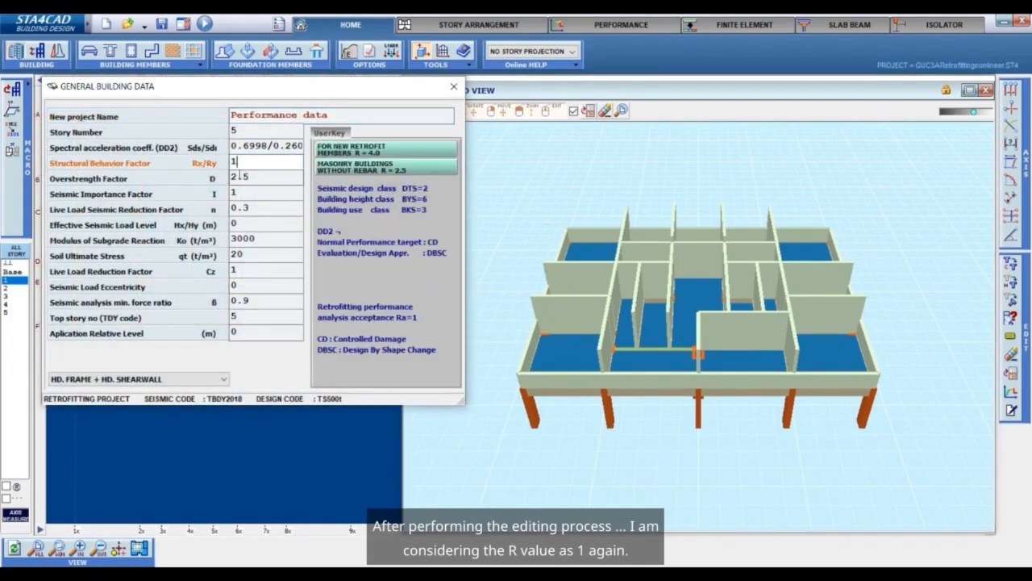
pyautogui.click(453, 87)
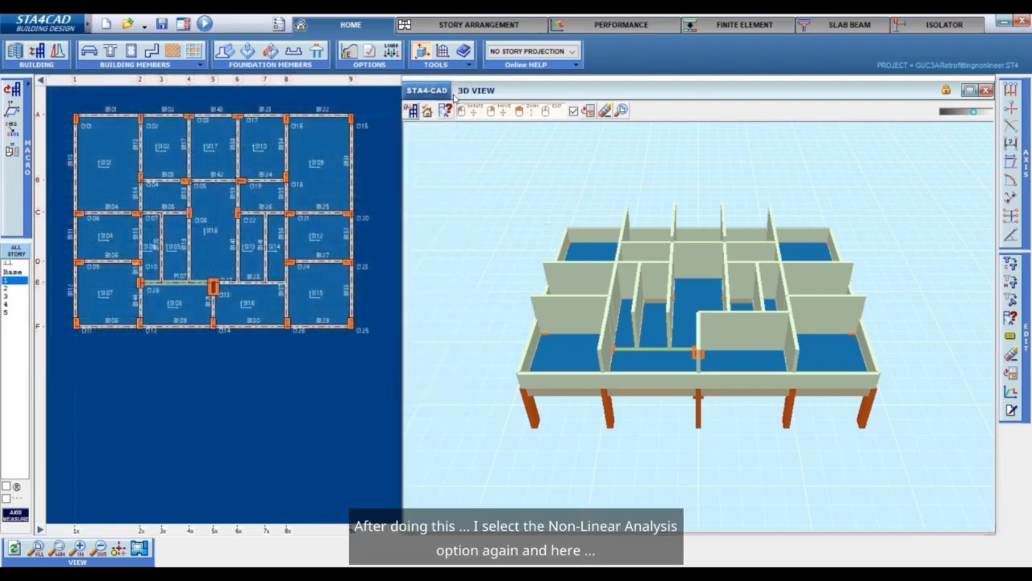
# Choose nonlinear static analysis with primary mode nonlinear seismic analysis in the project options, and check the multi mode alternative
pyautogui.click(370, 51)
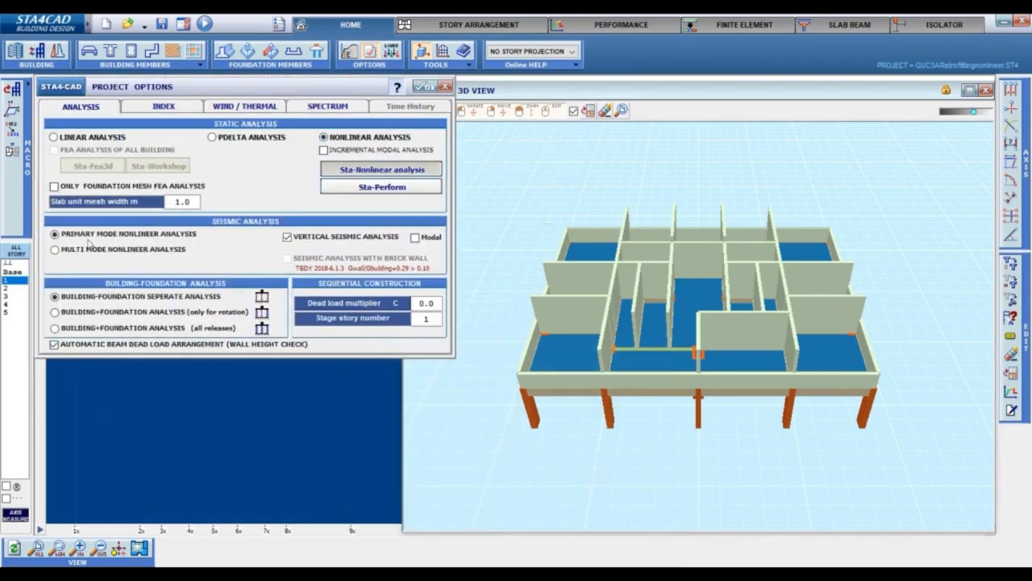
pyautogui.moveTo(89, 242)
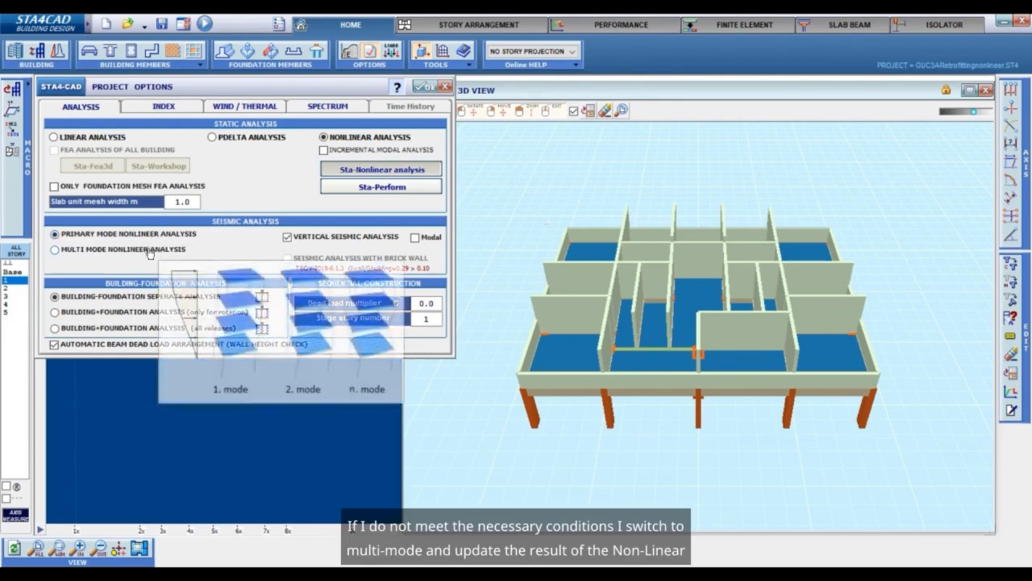
pyautogui.click(446, 87)
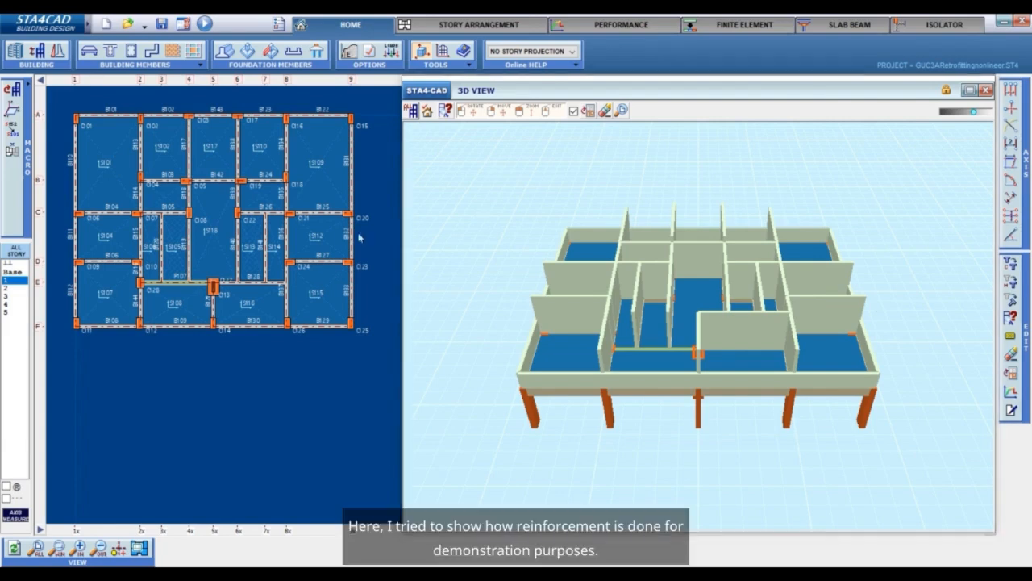
# Examine panel P107 and jacketed column C113 on the story 1 plan and recheck the nonlinear analysis settings in the project options
pyautogui.scroll(3, 173, 303)
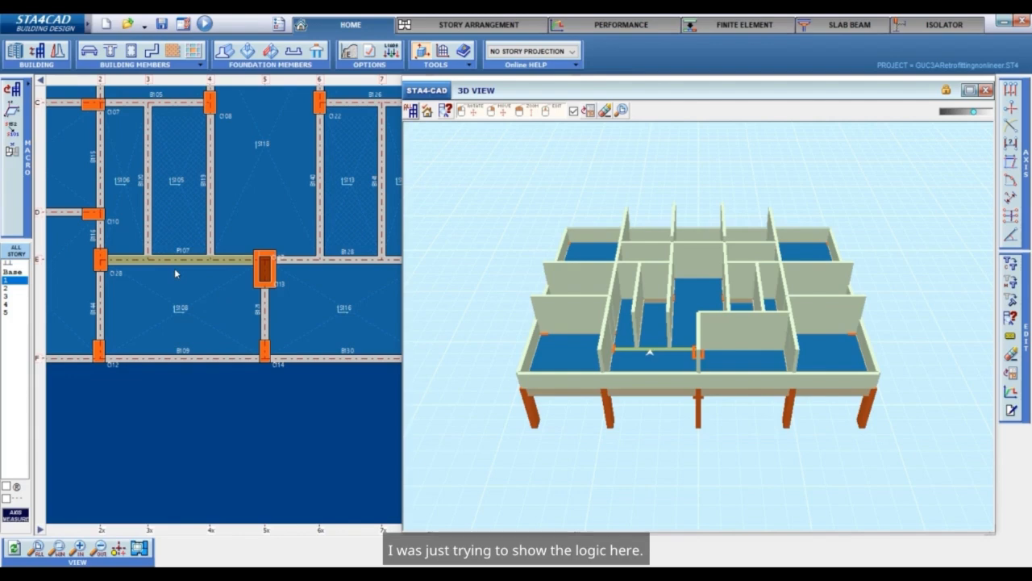
pyautogui.scroll(-3, 174, 268)
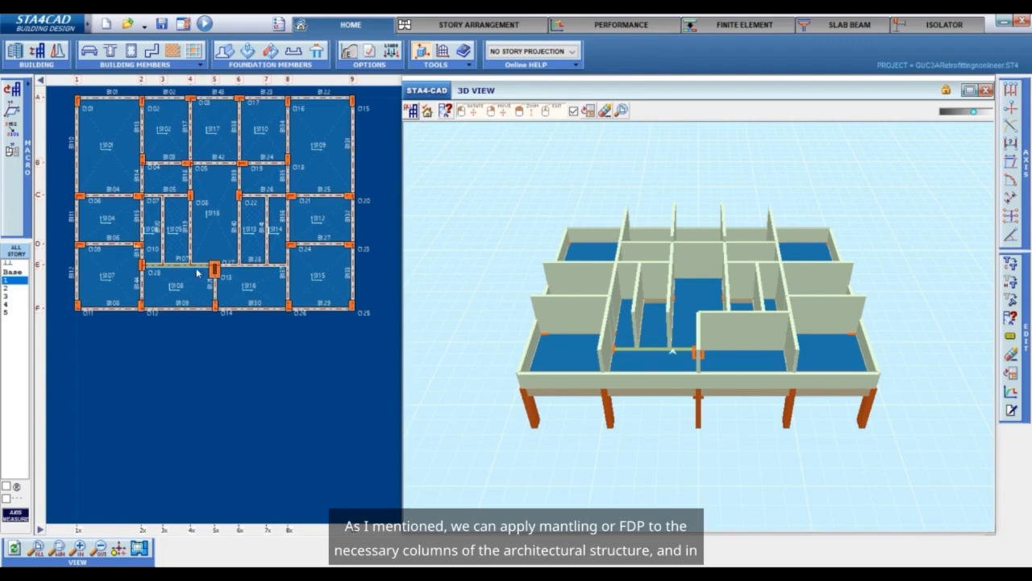
pyautogui.scroll(2, 223, 275)
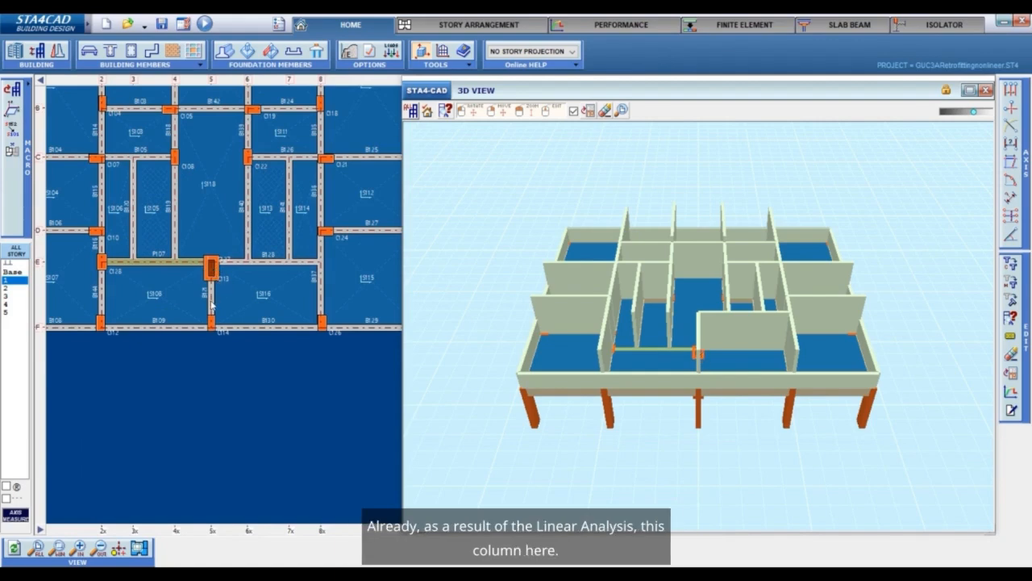
pyautogui.scroll(2, 210, 290)
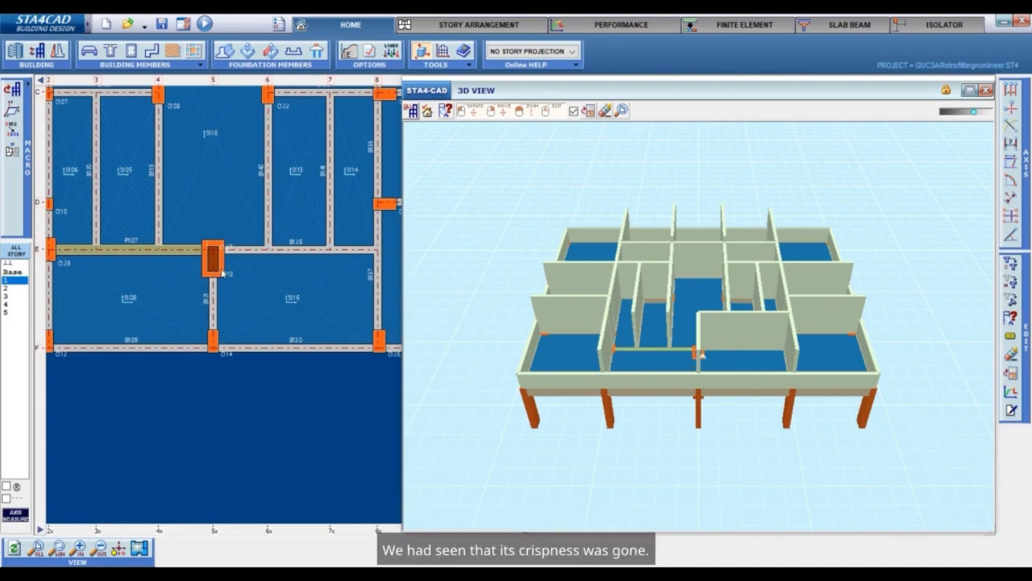
pyautogui.scroll(-3, 222, 273)
pyautogui.scroll(-2, 223, 271)
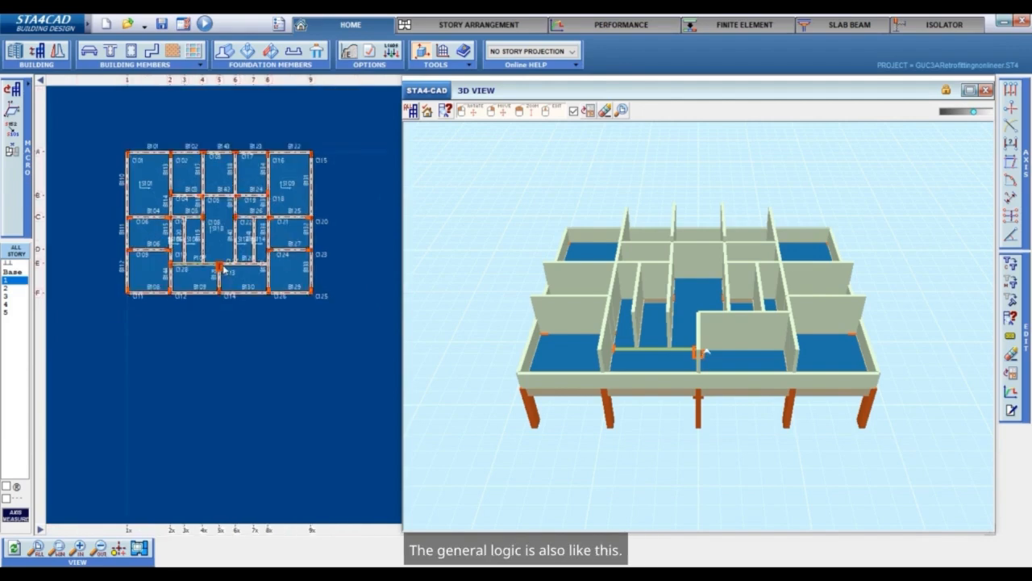
pyautogui.scroll(2, 222, 271)
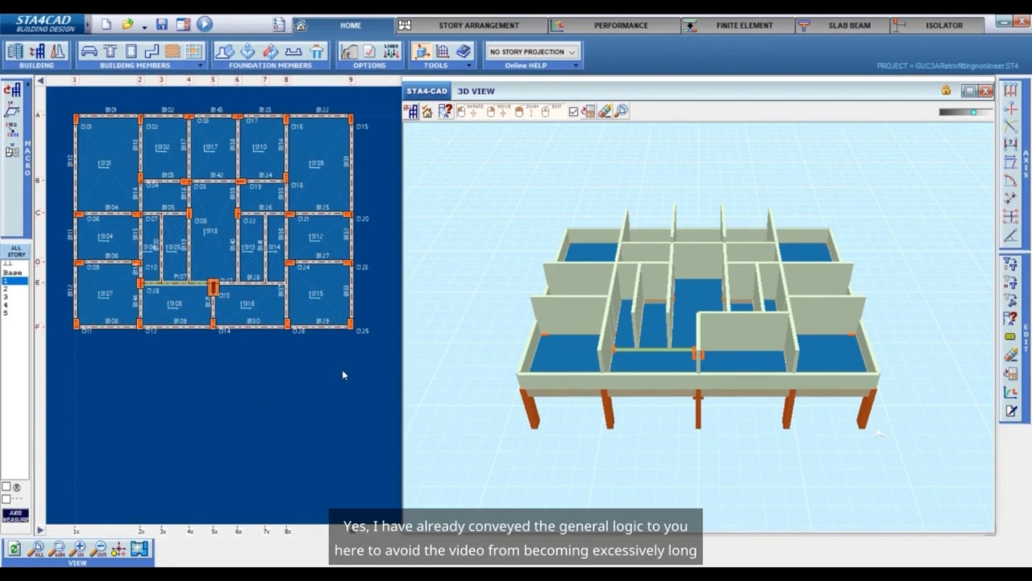
pyautogui.click(371, 53)
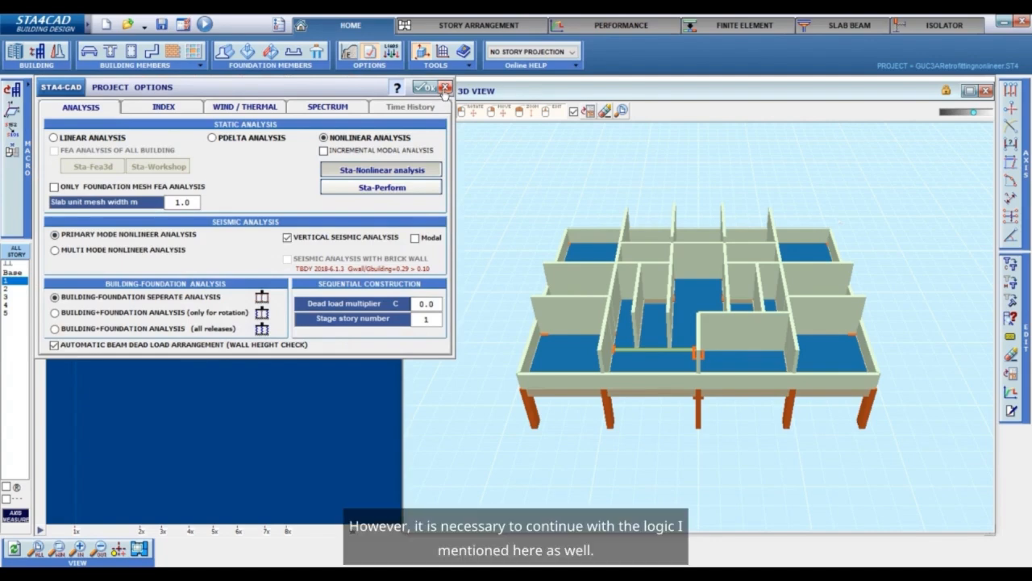
pyautogui.click(445, 87)
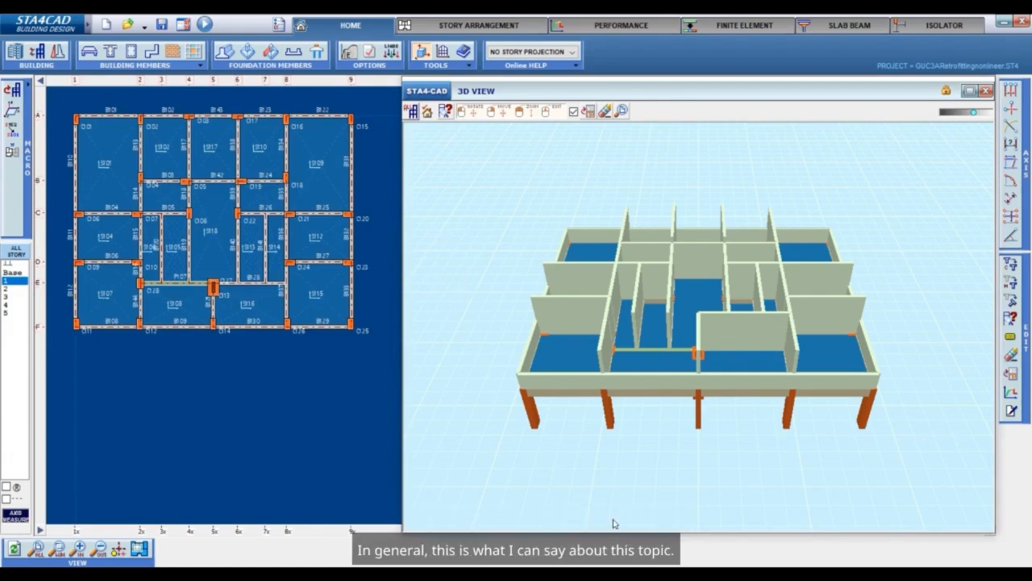
# Select panel P107 on story 1 using the panel-only filter, browse the FRP fiber polymer types in its general data, and cancel
pyautogui.scroll(-1, 280, 366)
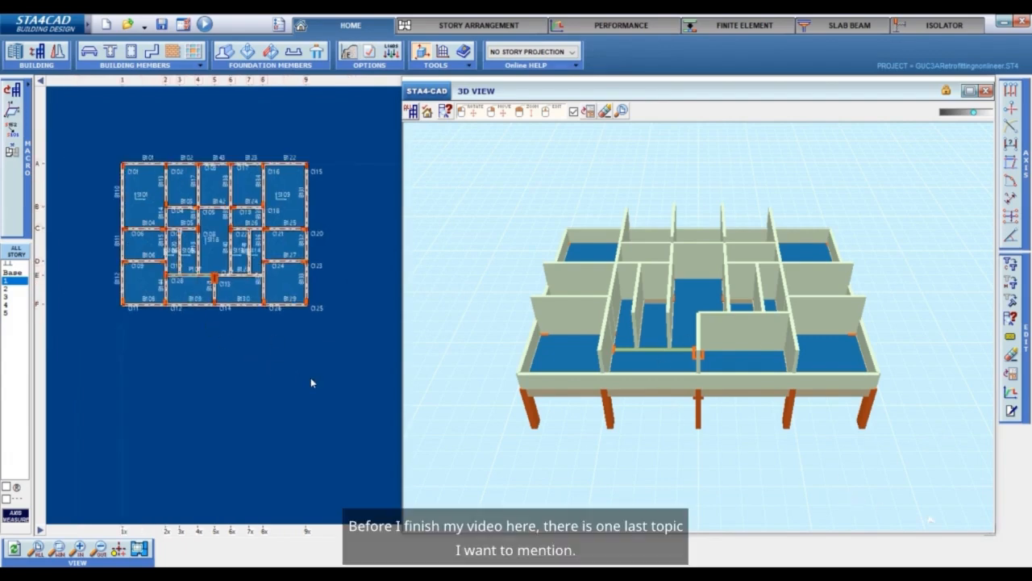
pyautogui.scroll(1, 199, 279)
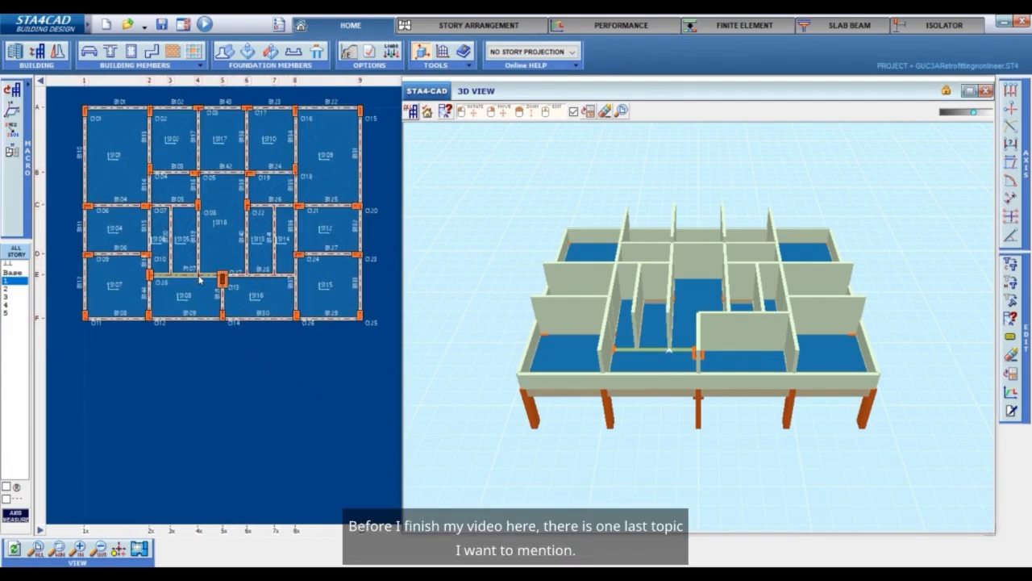
pyautogui.scroll(1, 209, 325)
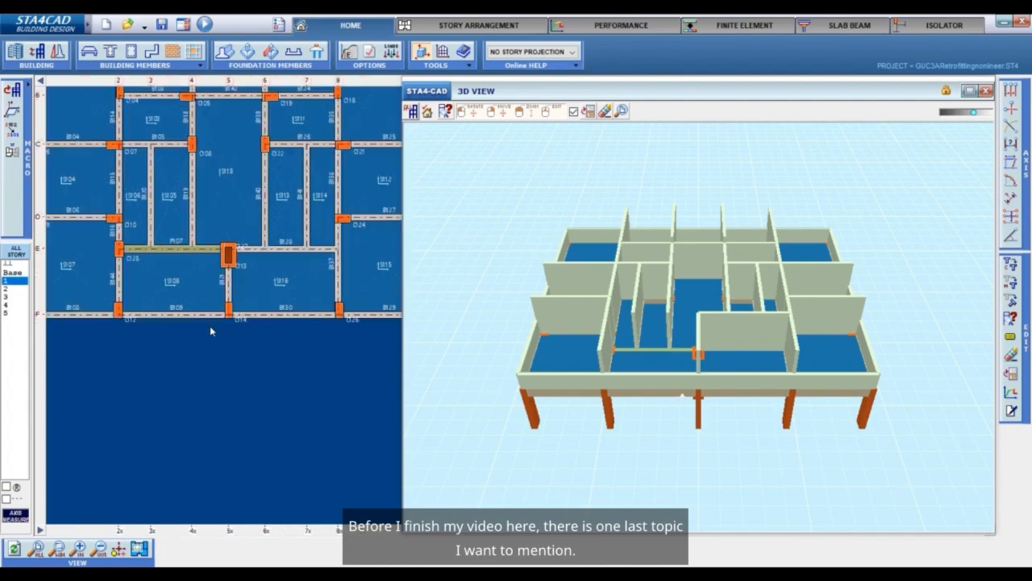
pyautogui.scroll(1, 196, 250)
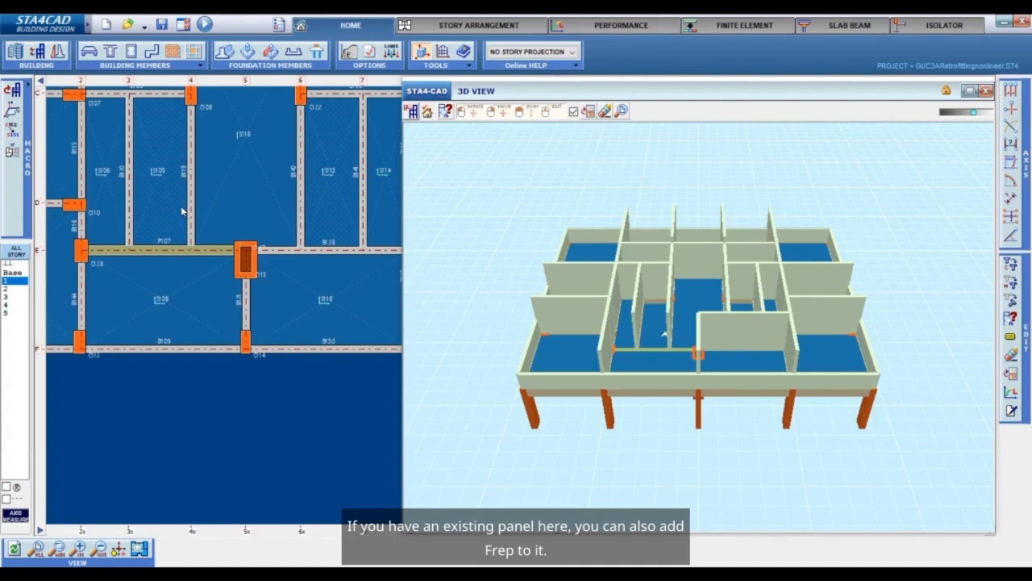
pyautogui.click(500, 28)
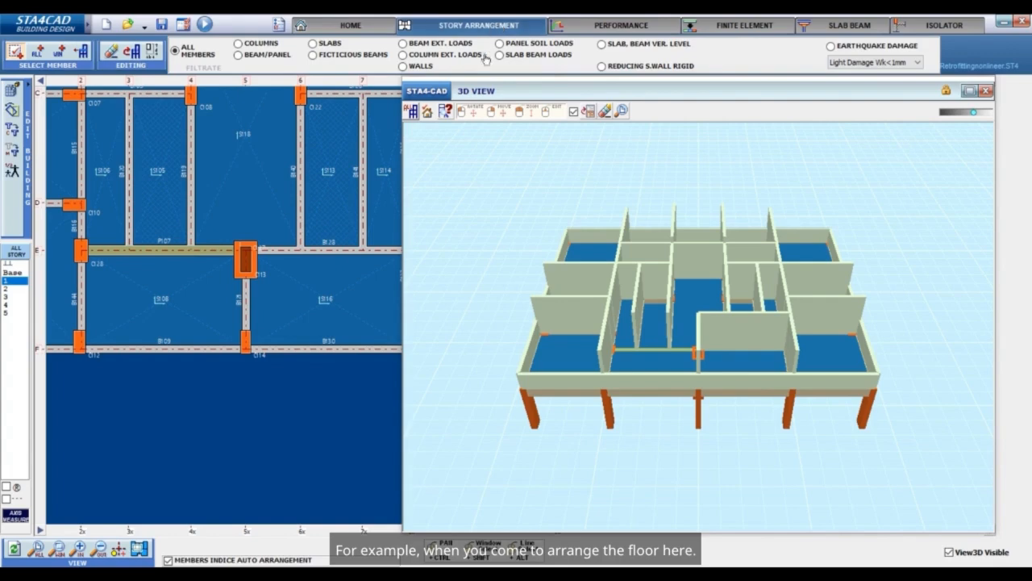
pyautogui.click(268, 54)
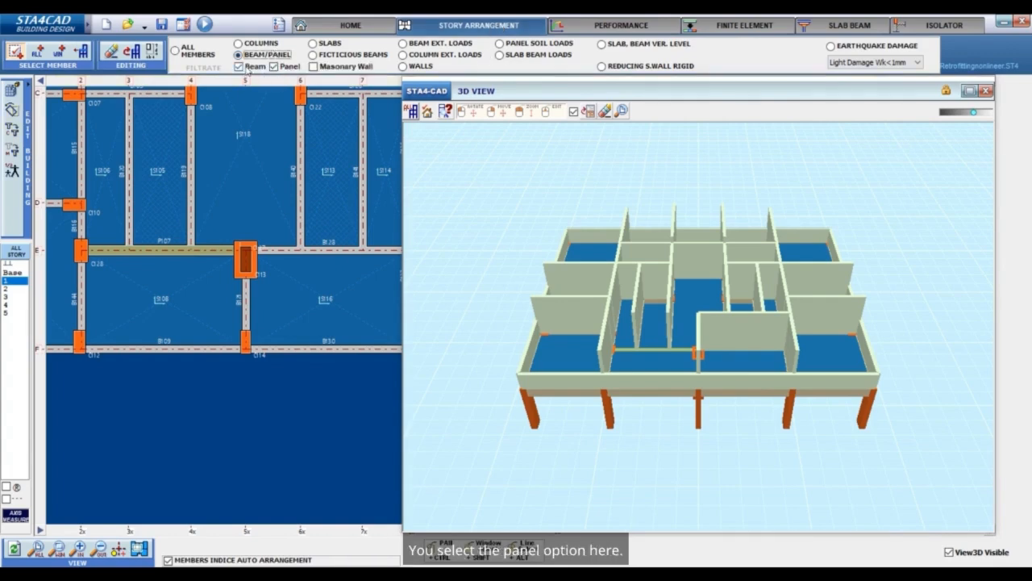
pyautogui.click(238, 66)
pyautogui.click(192, 253)
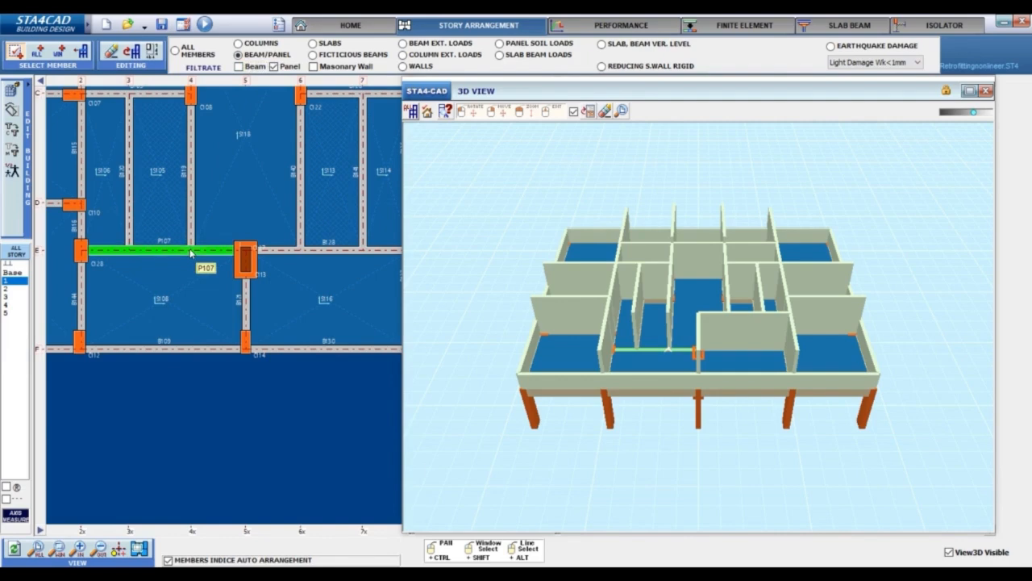
pyautogui.click(155, 55)
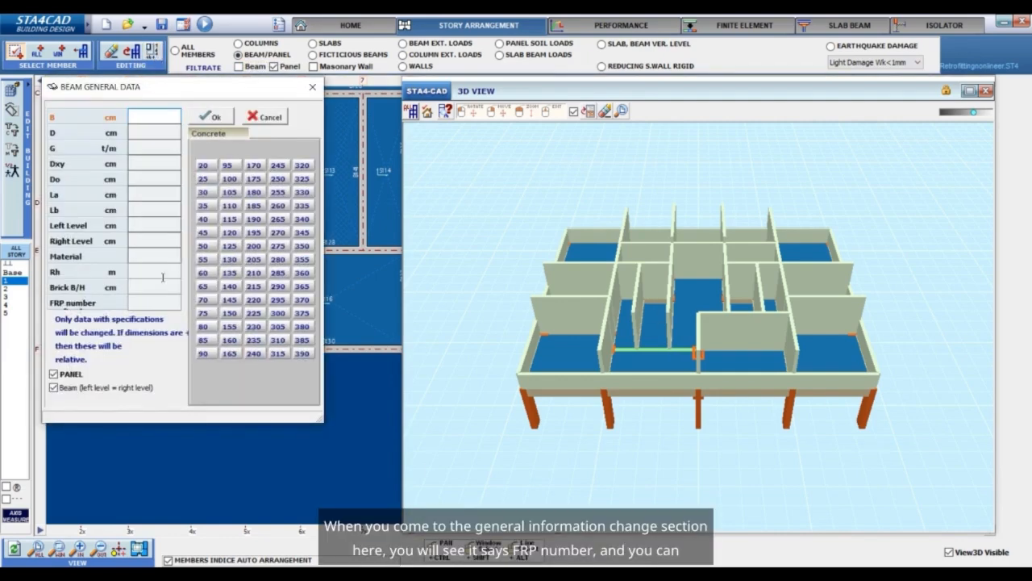
pyautogui.click(151, 301)
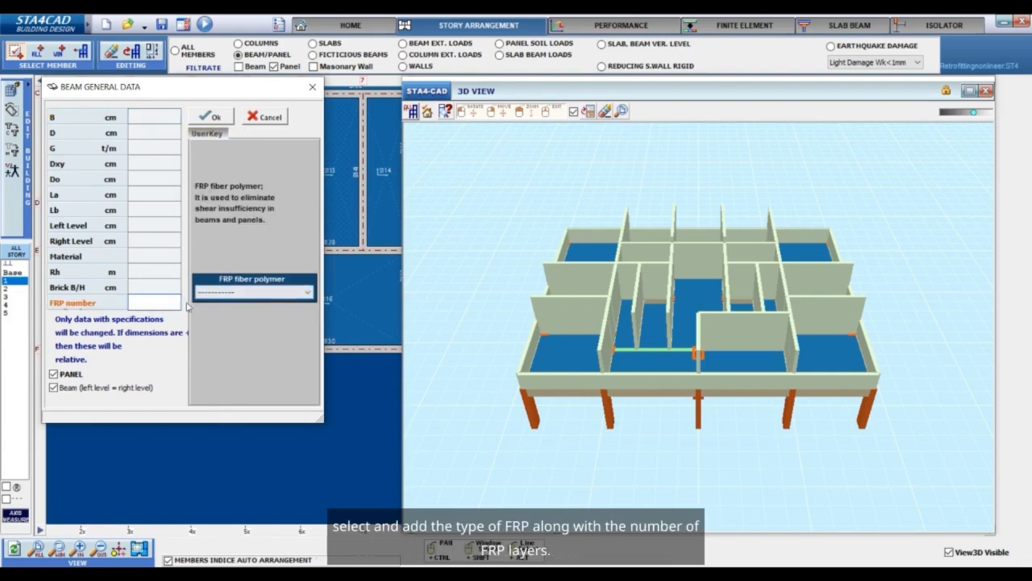
pyautogui.click(307, 292)
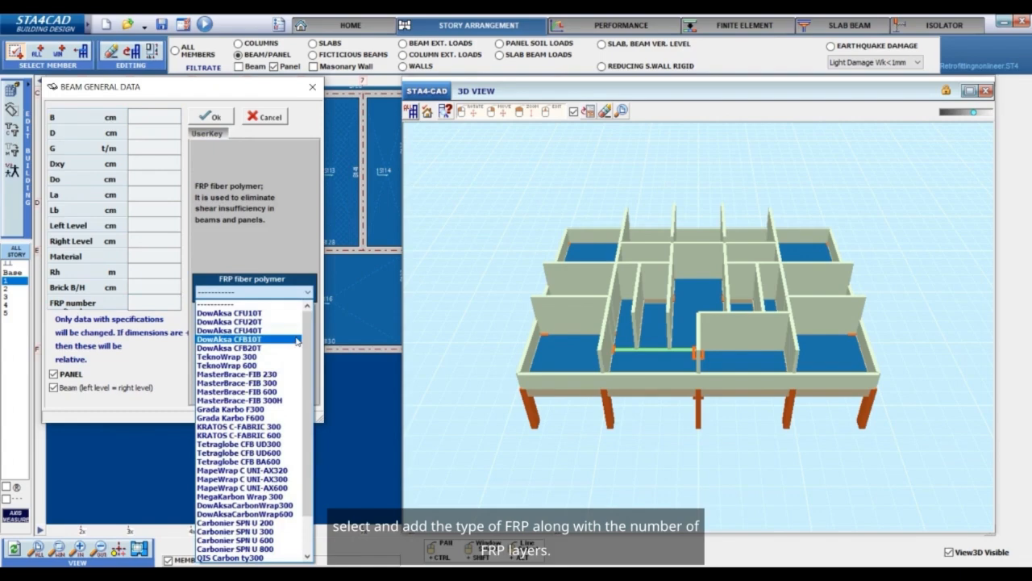
pyautogui.click(286, 126)
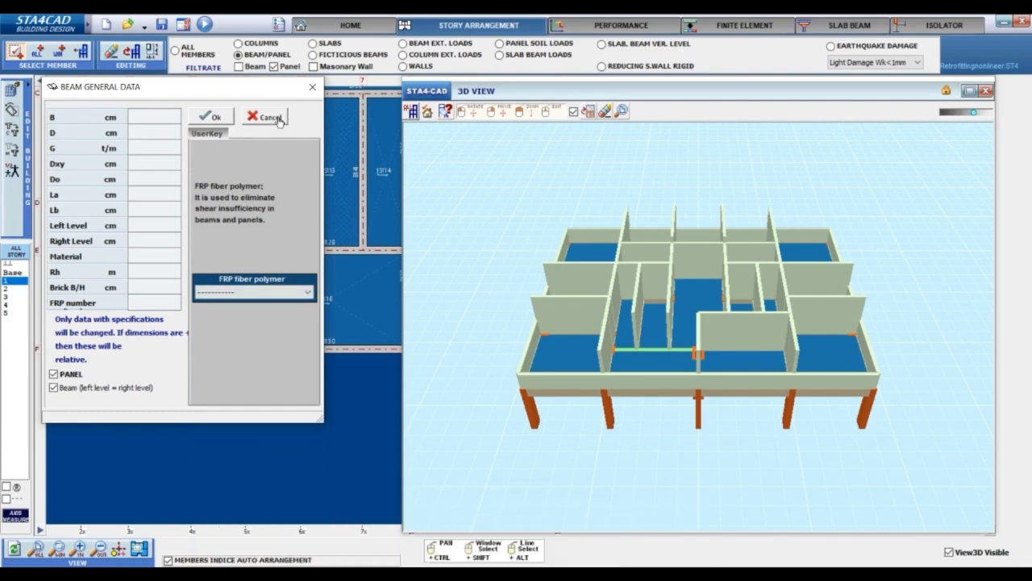
pyautogui.click(274, 118)
# Leave the story arrangement and display all stories of the retrofitted building in the 3D view
pyautogui.click(367, 30)
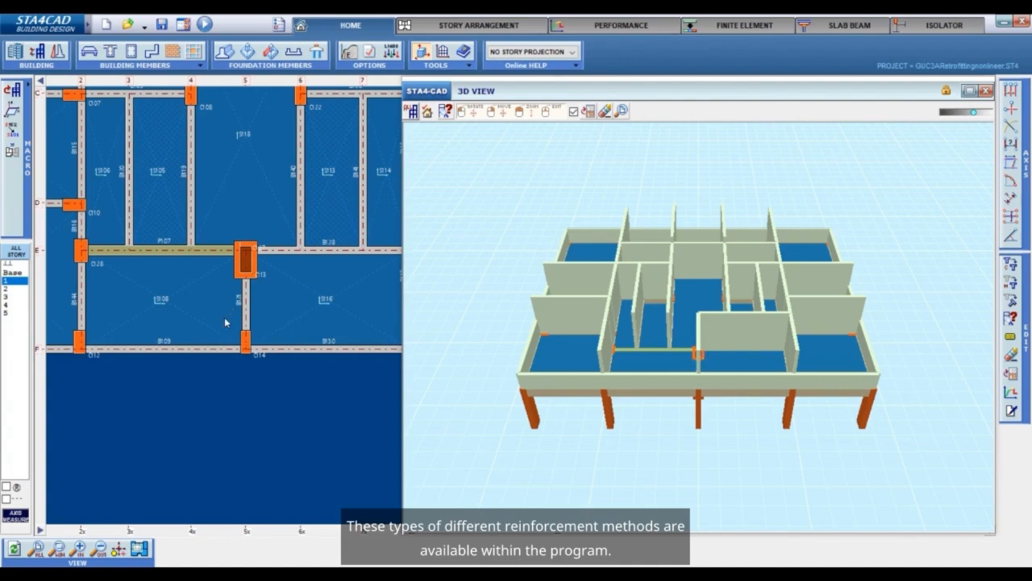
pyautogui.scroll(-5, 222, 329)
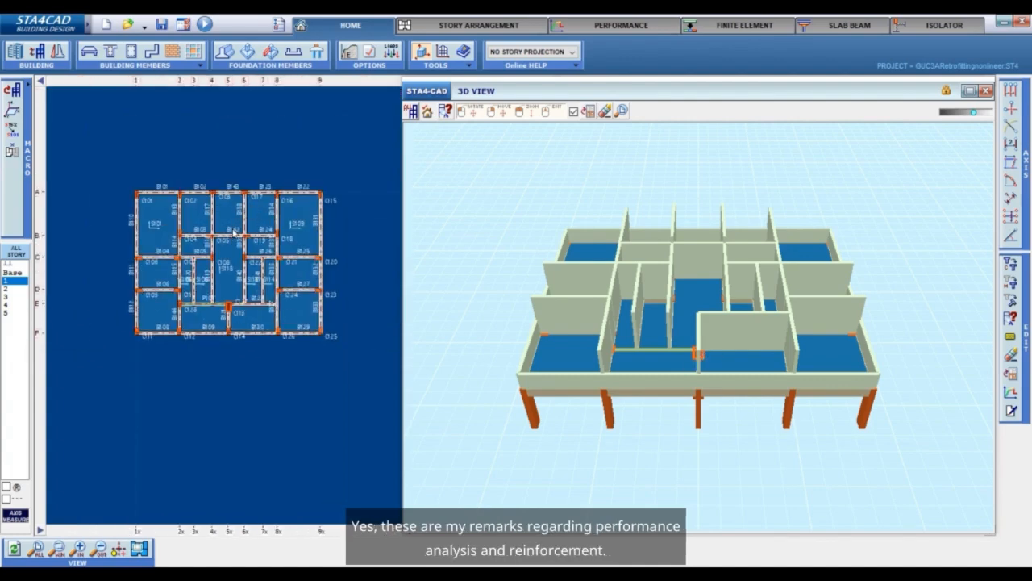
pyautogui.click(410, 113)
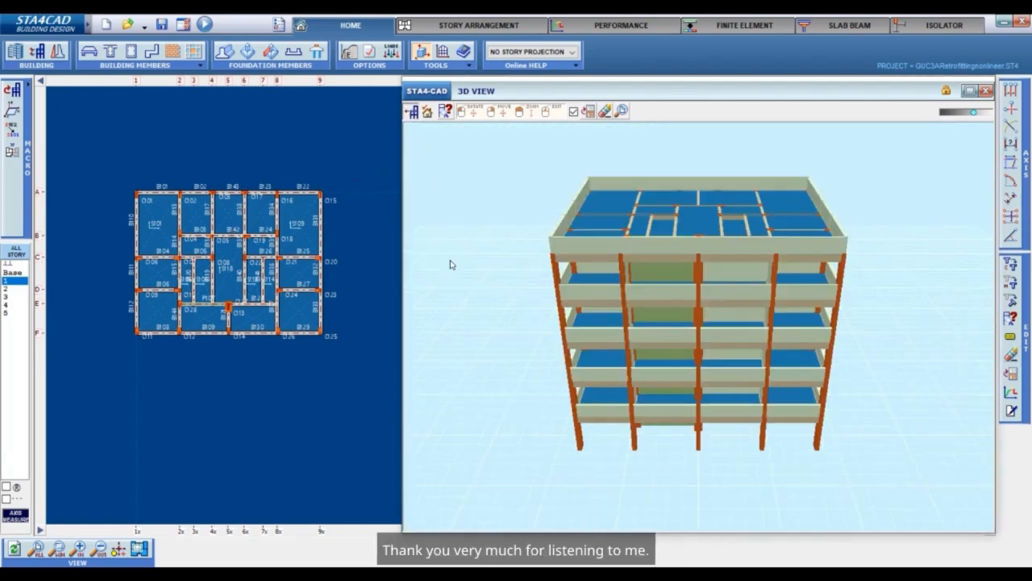